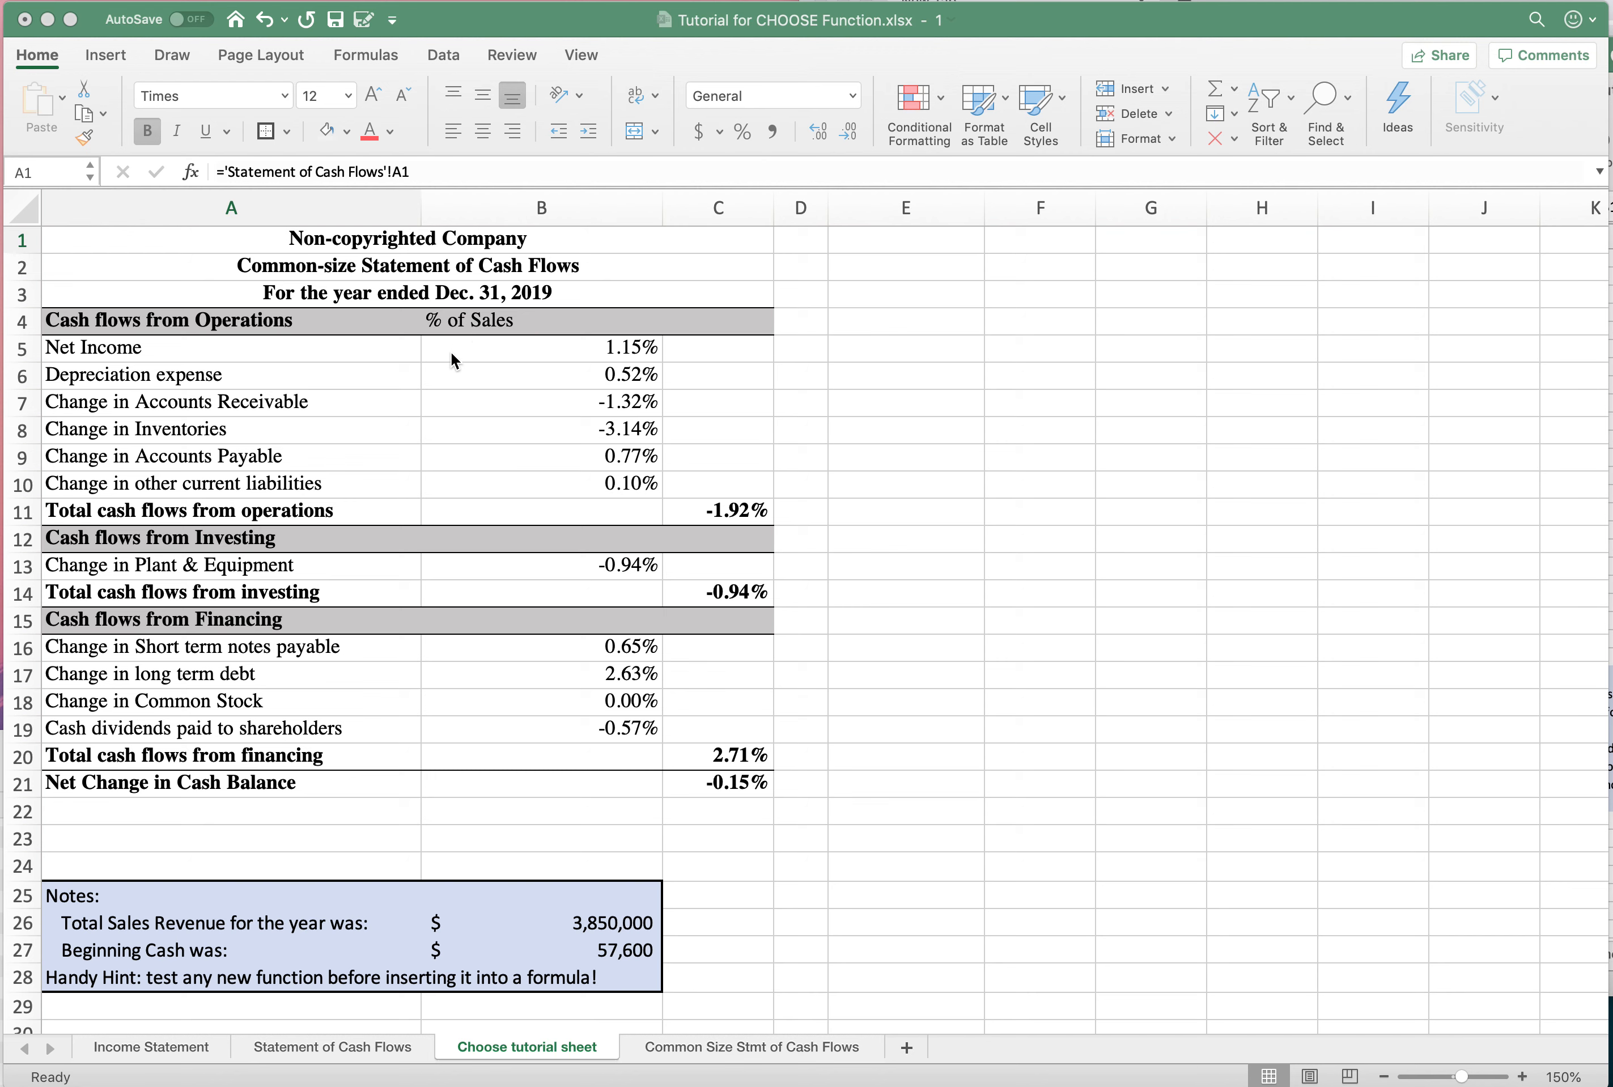
Step: Examine the % of Sales formulas for Net Income in B5 and Depreciation expense in B6
{"action": "left_click", "coordinate": [544, 352]}
{"action": "left_click", "coordinate": [538, 354]}
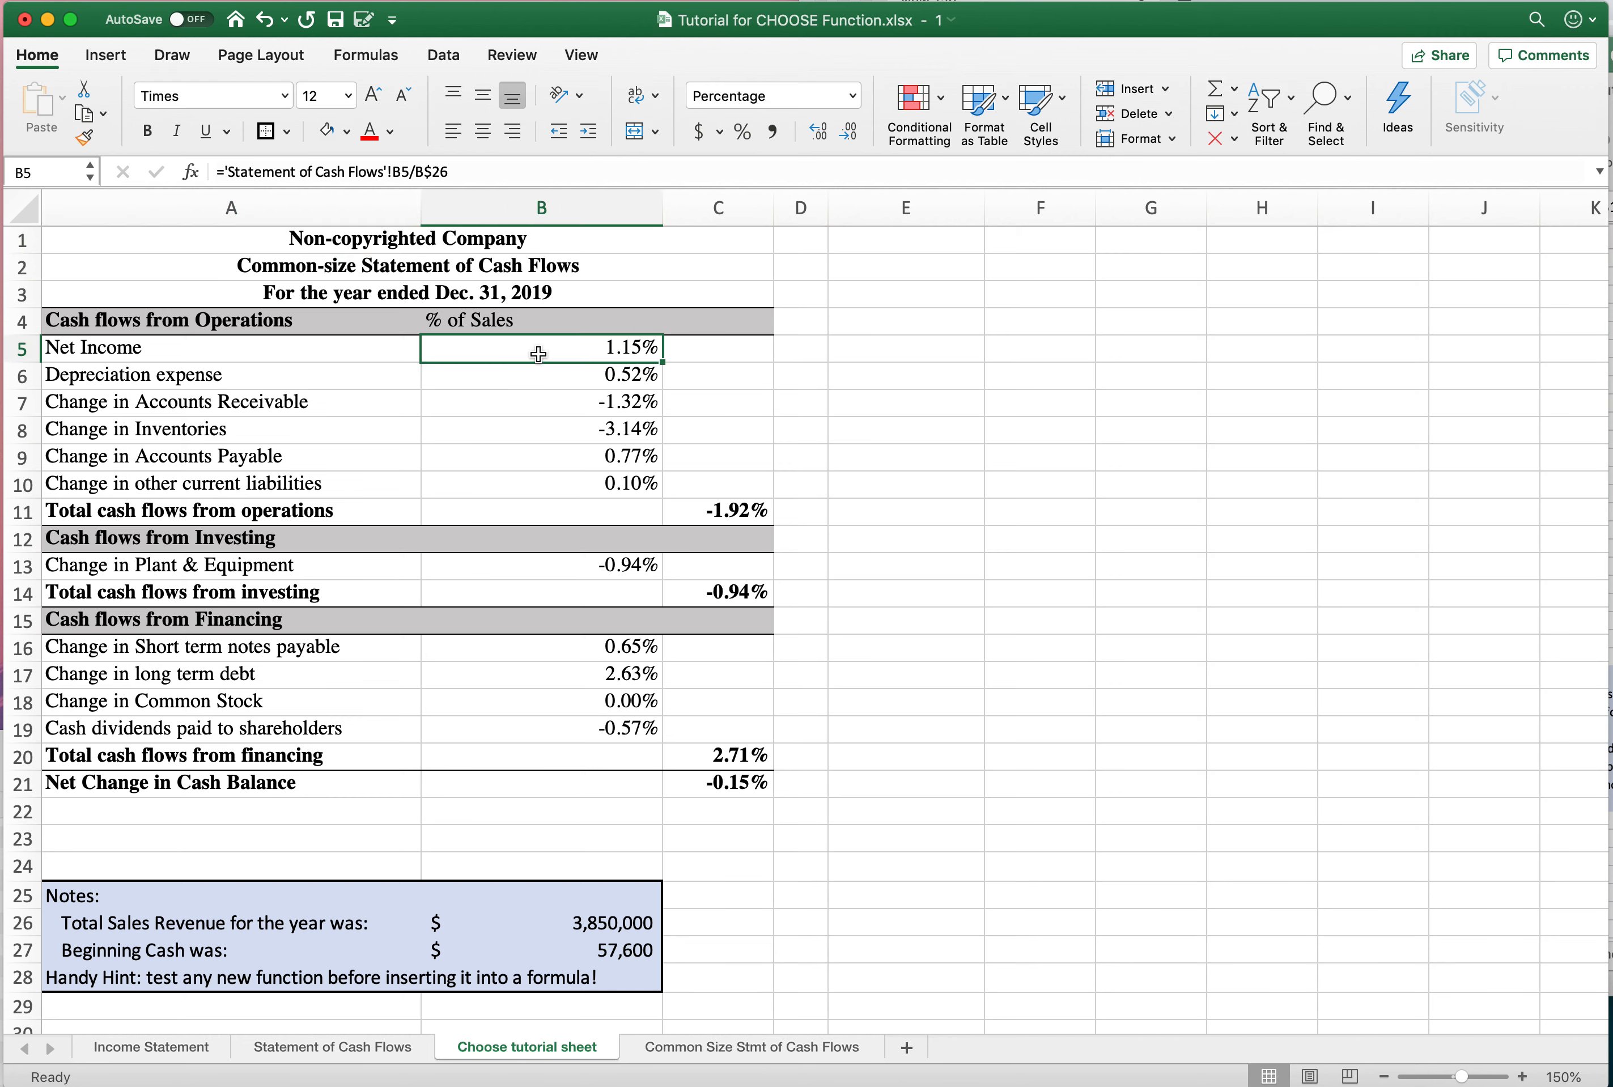
{"action": "left_click", "coordinate": [536, 380]}
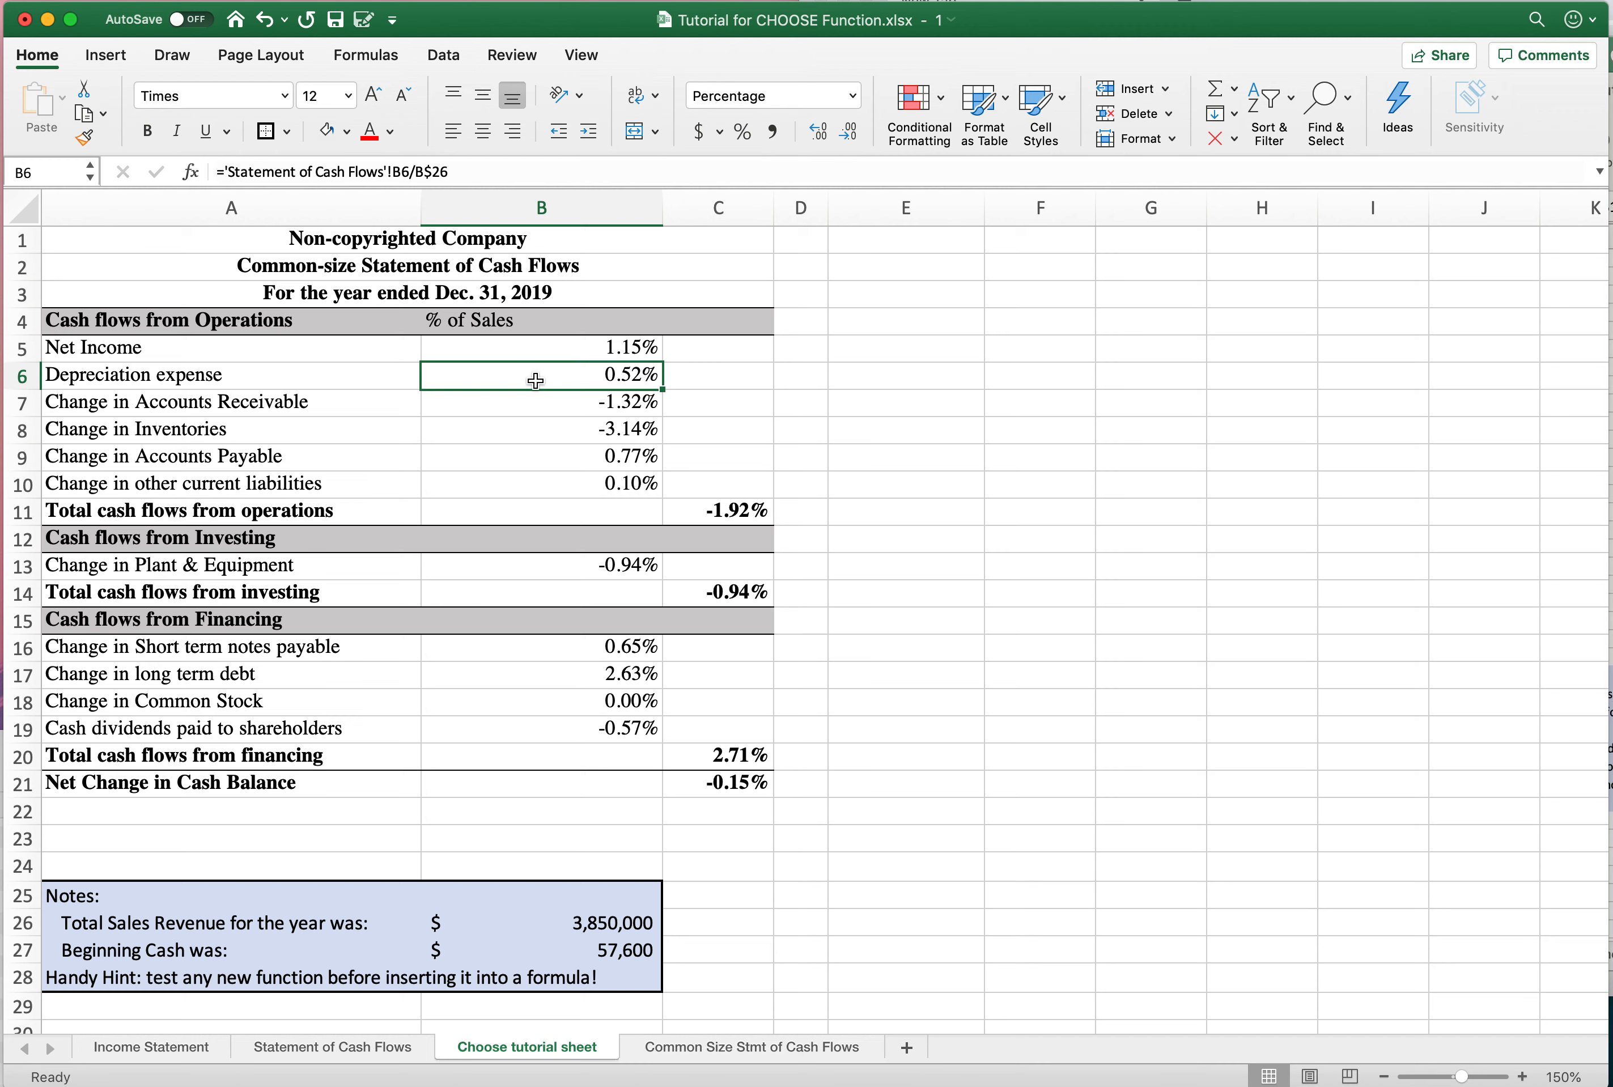
{"action": "left_click", "coordinate": [27, 212]}
{"action": "right_click", "coordinate": [188, 267]}
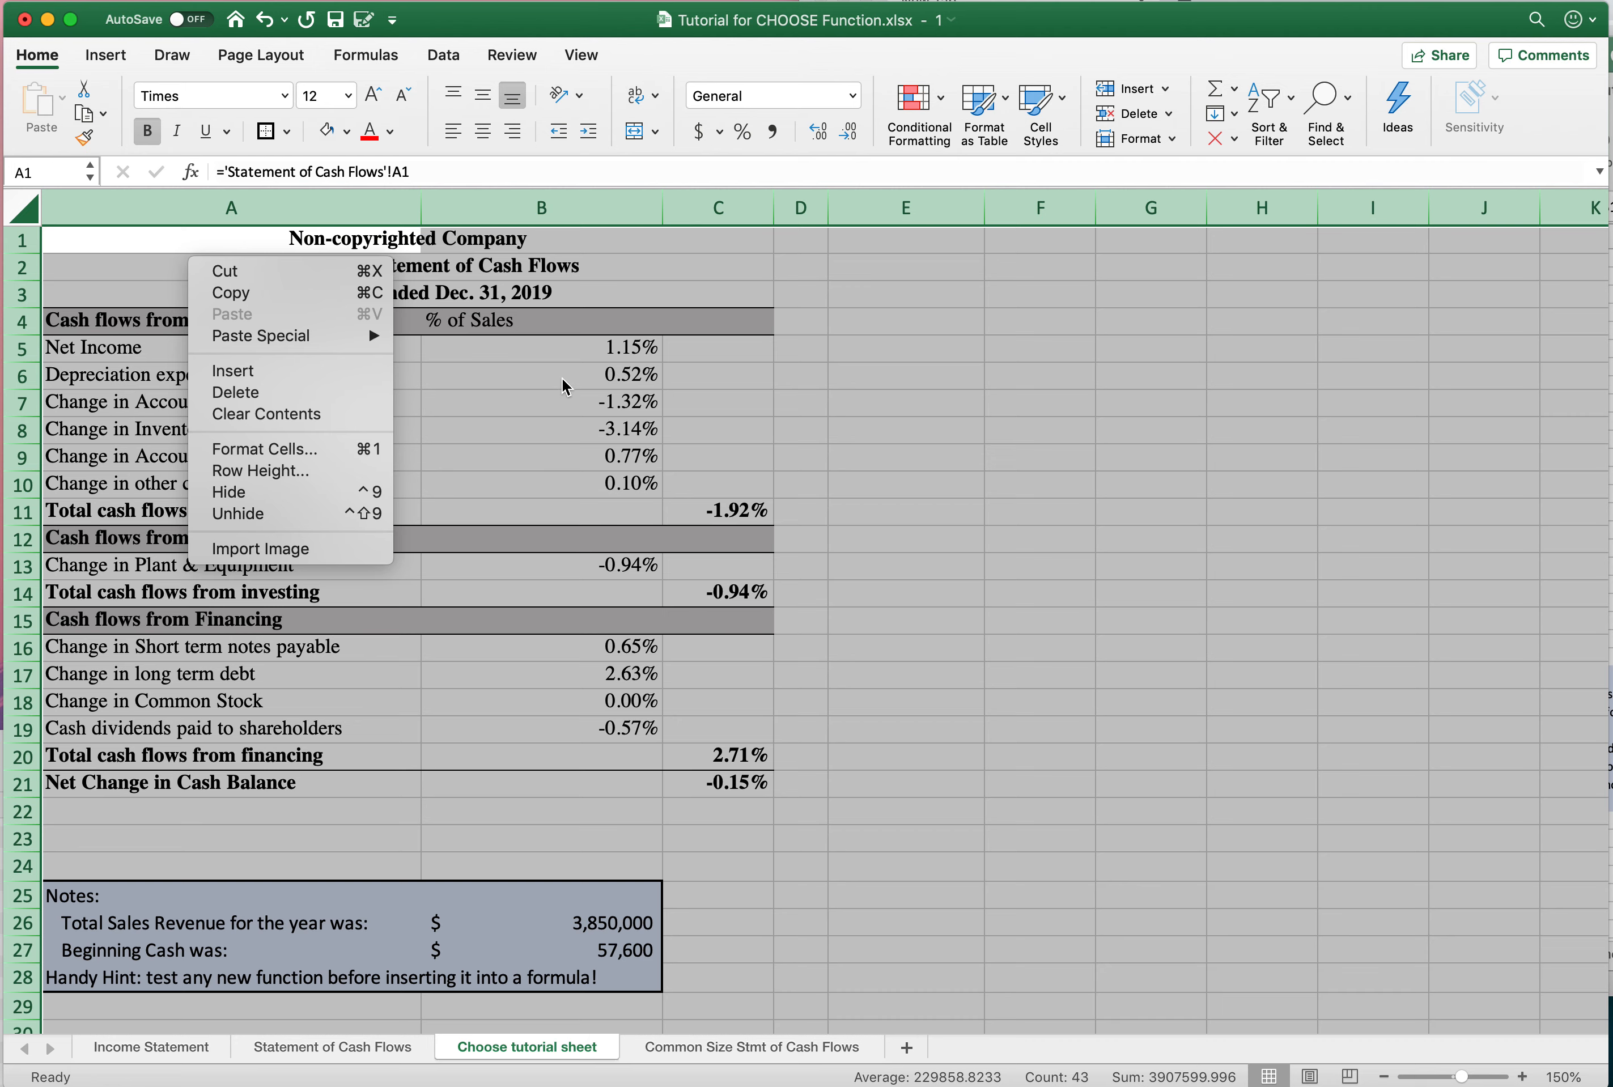
{"action": "left_click", "coordinate": [106, 263]}
{"action": "left_click", "coordinate": [1115, 377]}
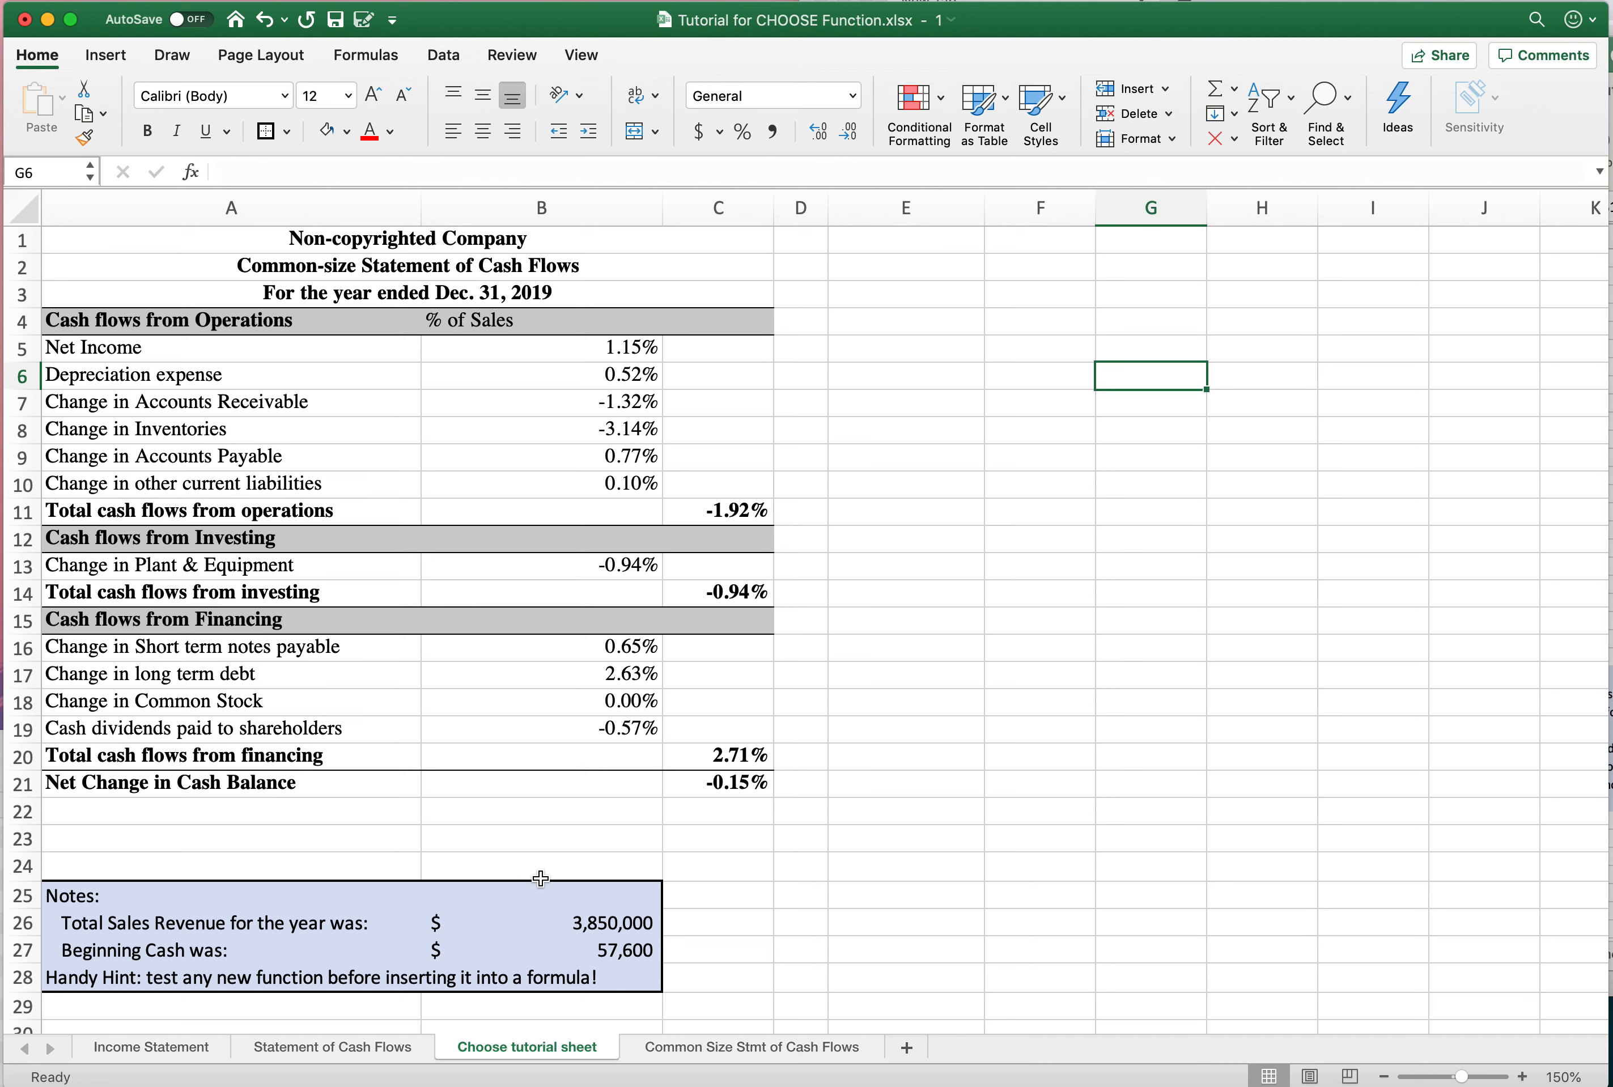
Step: Examine the source formulas for total sales revenue in B26 and beginning cash in B27 of the Notes block
{"action": "left_click", "coordinate": [513, 923]}
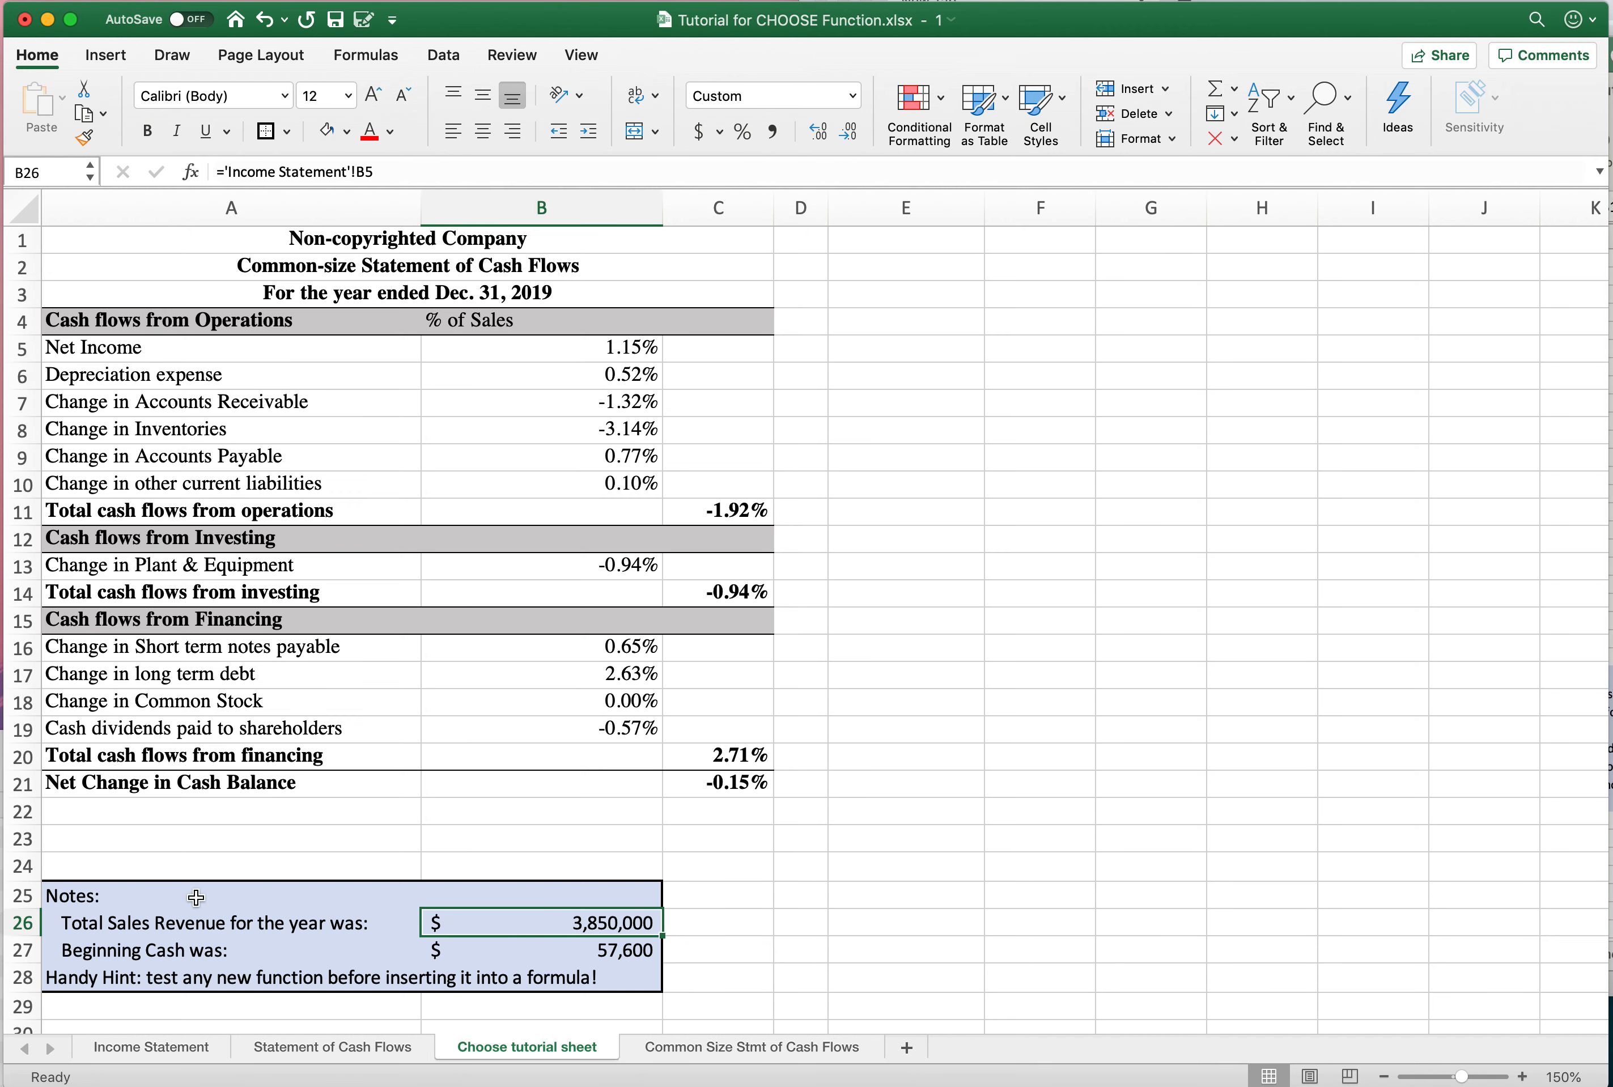
{"action": "left_click_drag", "start_coordinate": [195, 896], "coordinate": [570, 957]}
{"action": "left_click", "coordinate": [543, 923]}
{"action": "left_click", "coordinate": [541, 954]}
{"action": "left_click", "coordinate": [544, 922]}
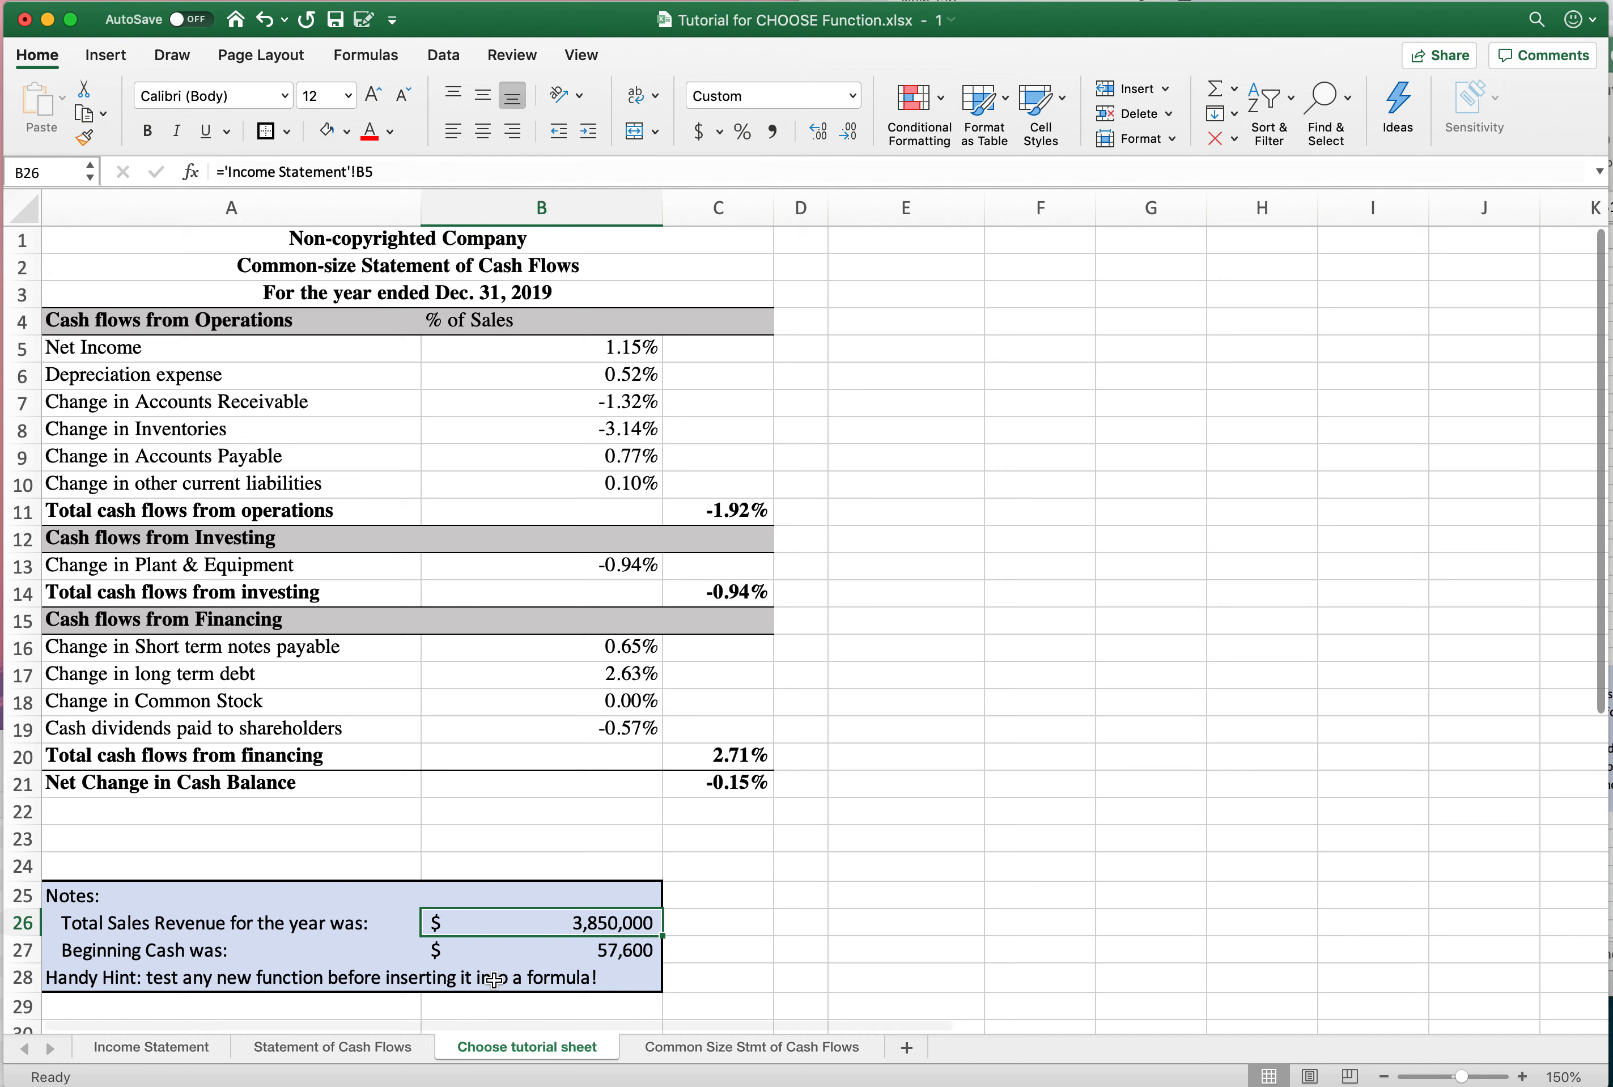
{"action": "left_click", "coordinate": [548, 949]}
{"action": "left_click", "coordinate": [540, 924]}
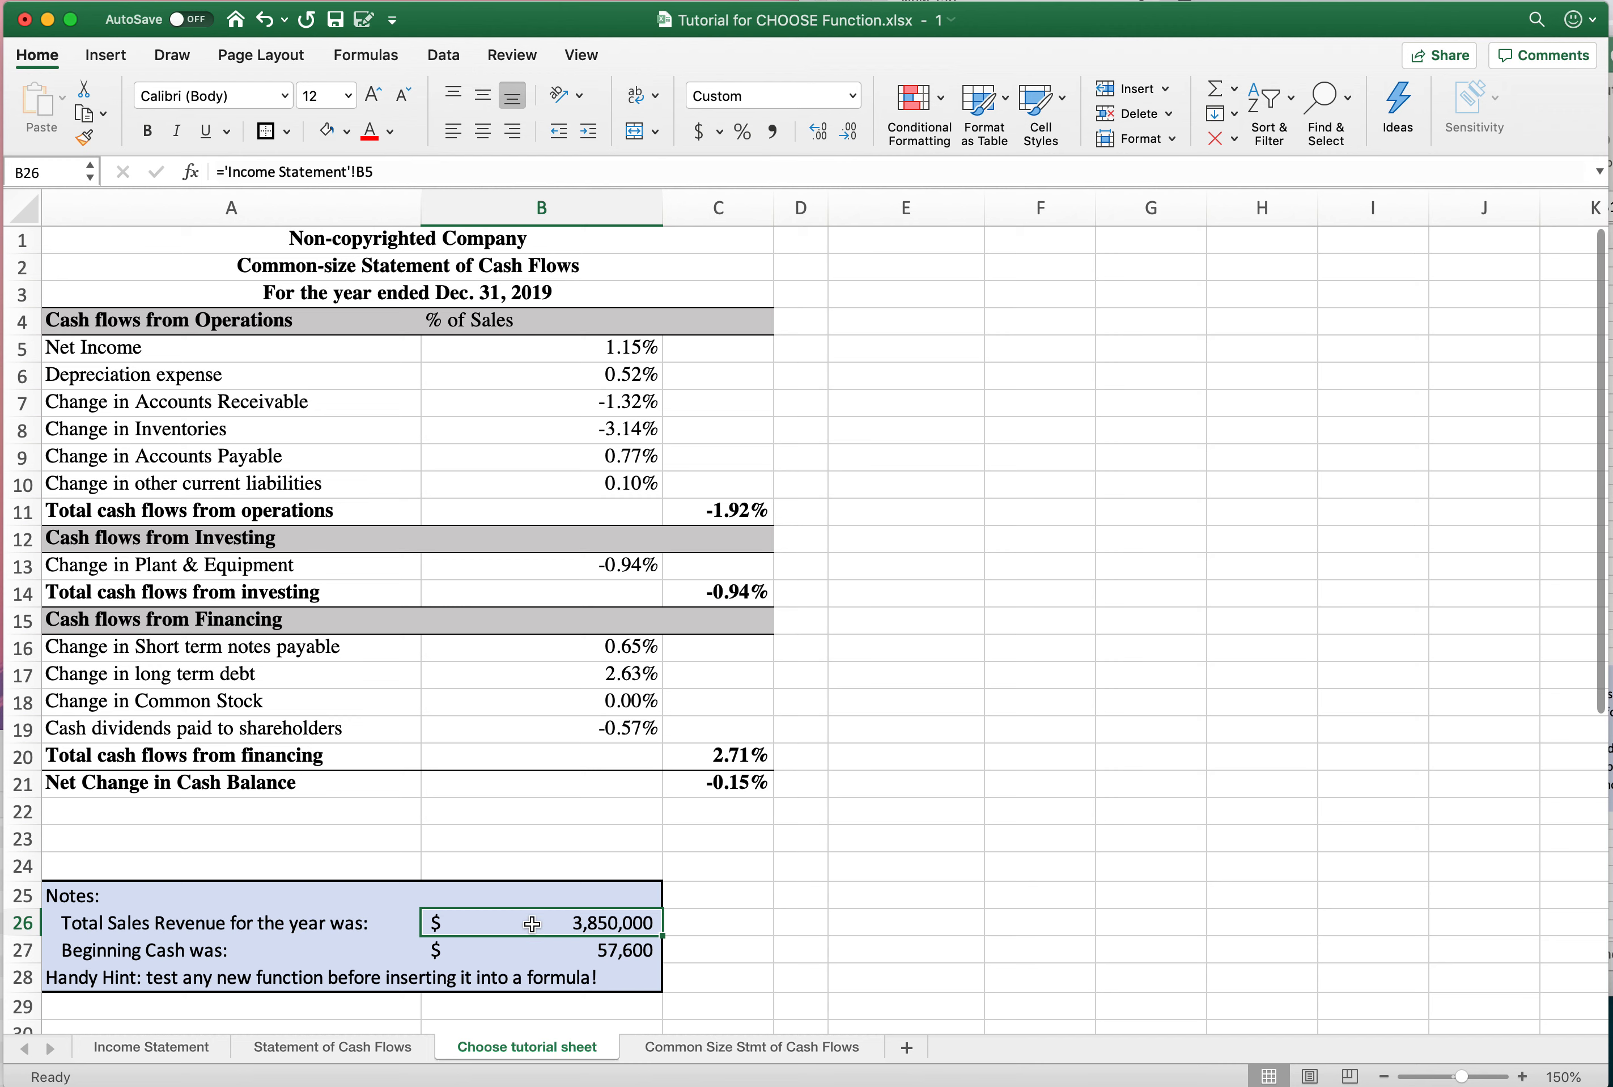
{"action": "left_click_drag", "start_coordinate": [405, 172], "coordinate": [217, 170]}
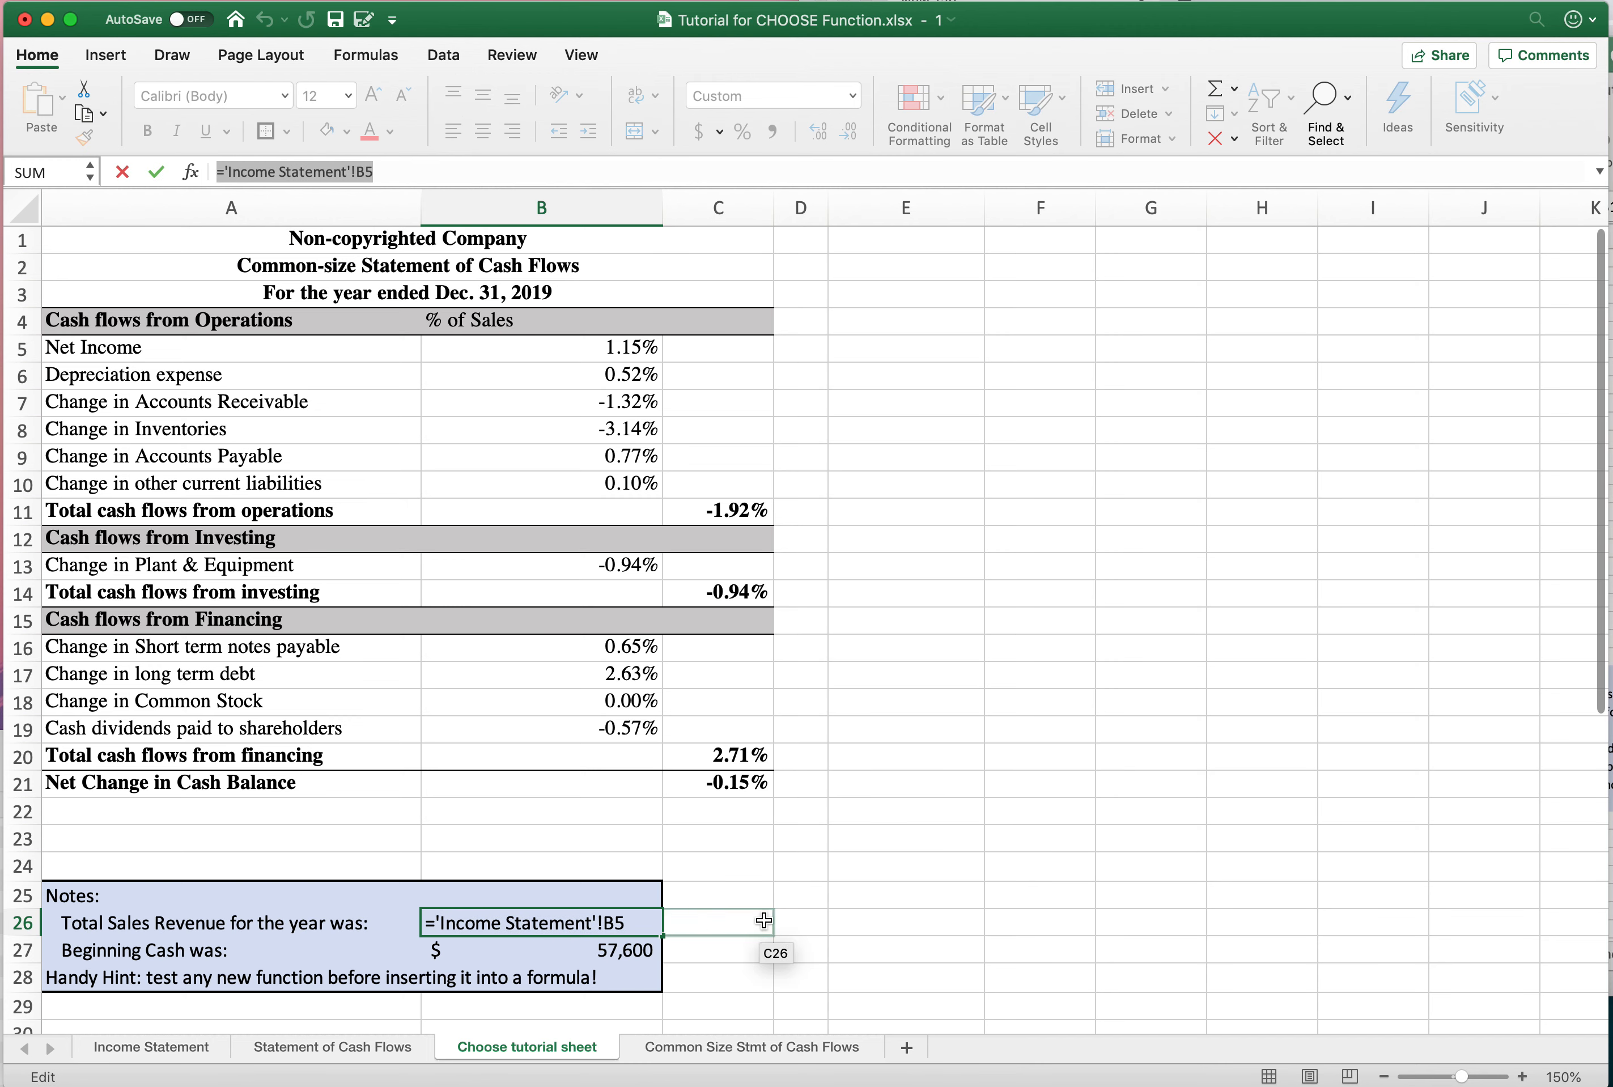
{"action": "key", "text": "Escape"}
{"action": "left_click", "coordinate": [582, 954]}
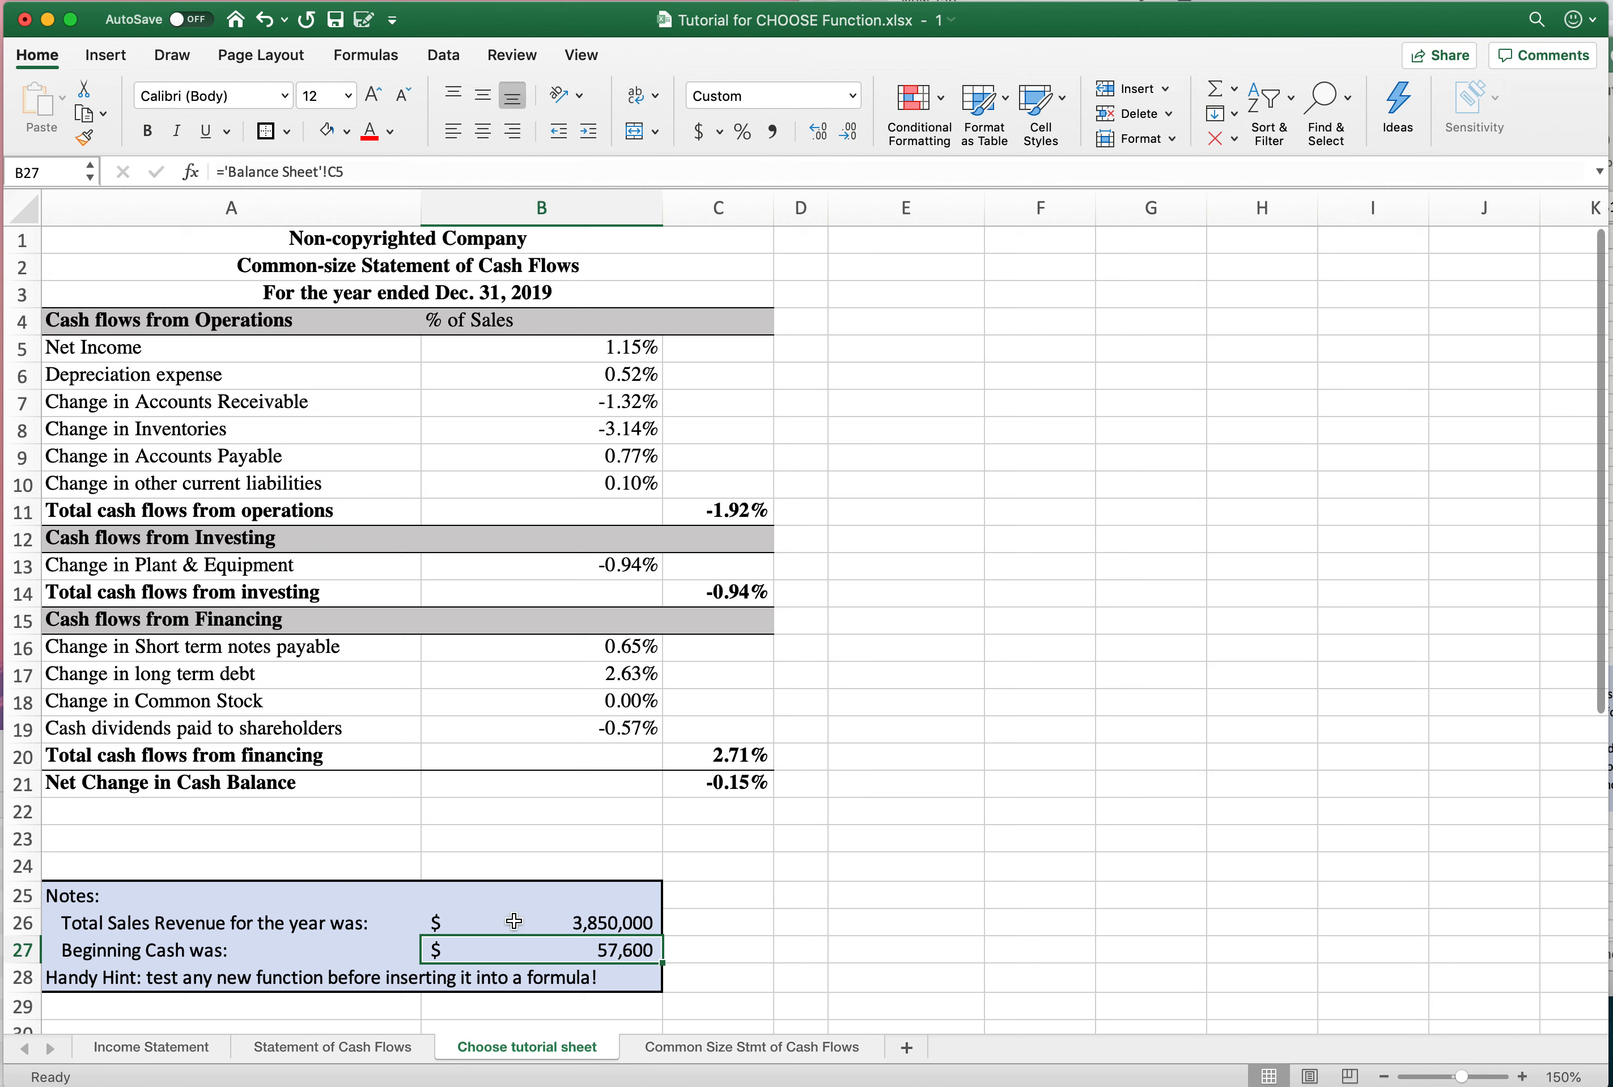
{"action": "left_click", "coordinate": [513, 921]}
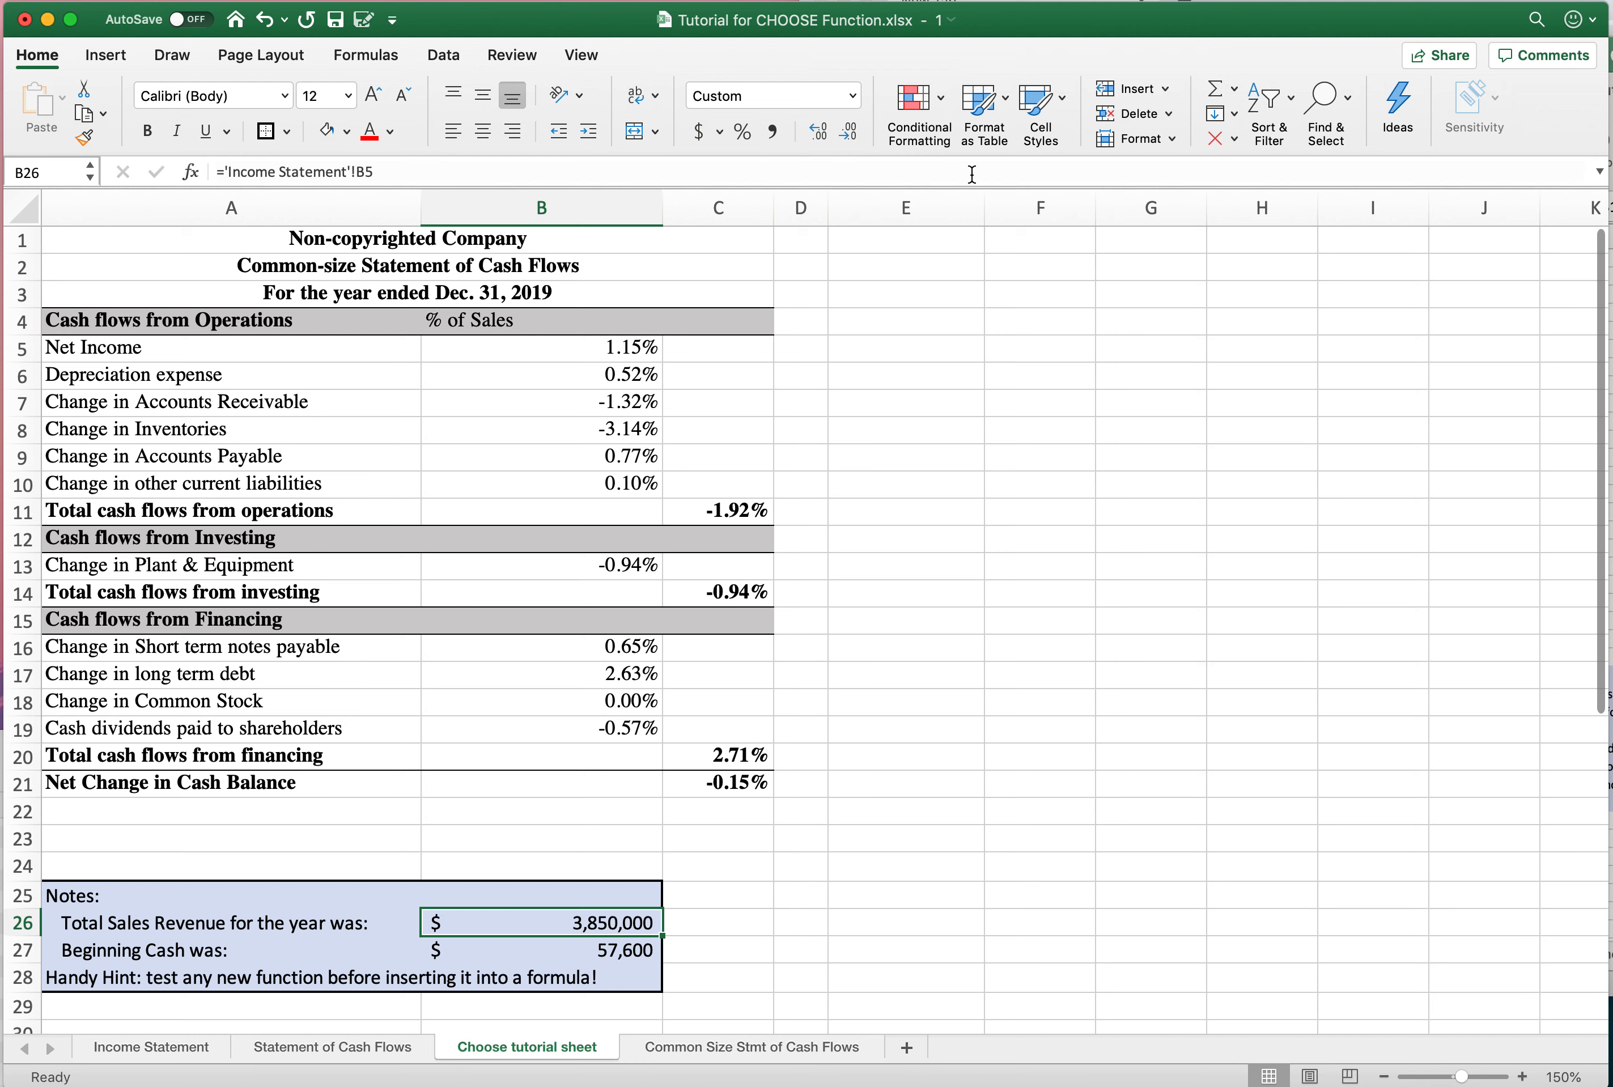
Step: Enter the label "Denominator" in E1 and the selector value 1 in F1
{"action": "left_click", "coordinate": [938, 238]}
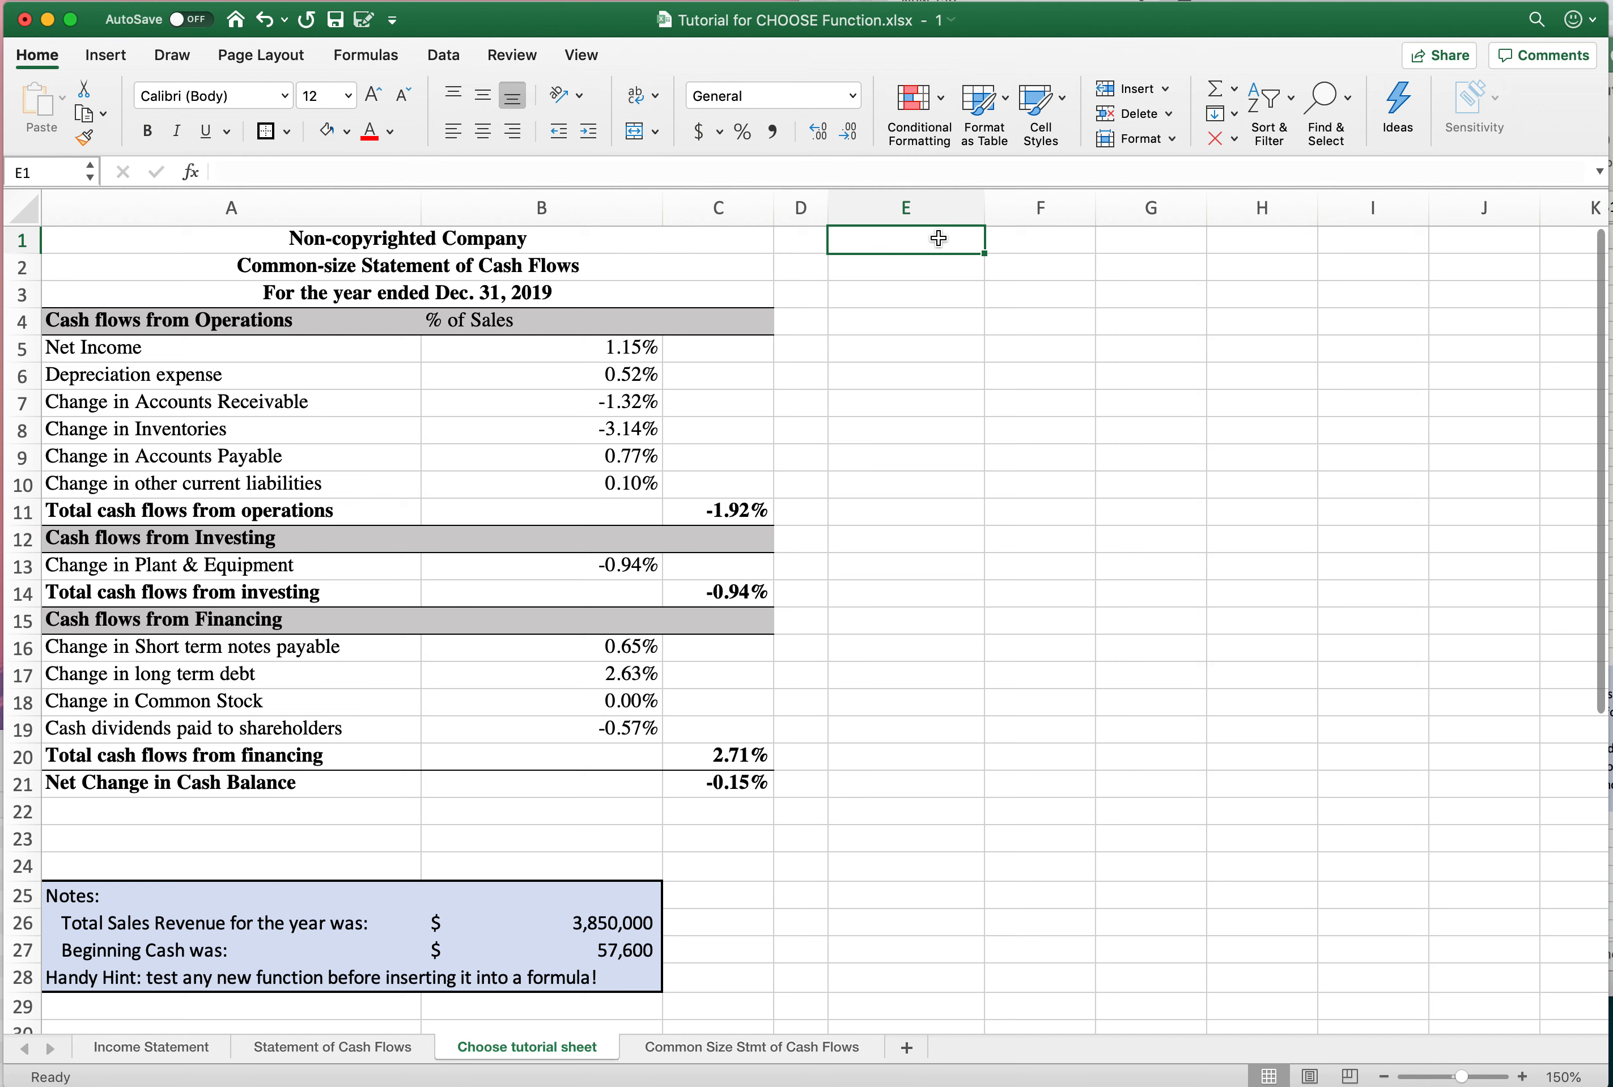
{"action": "type", "text": "Deno"}
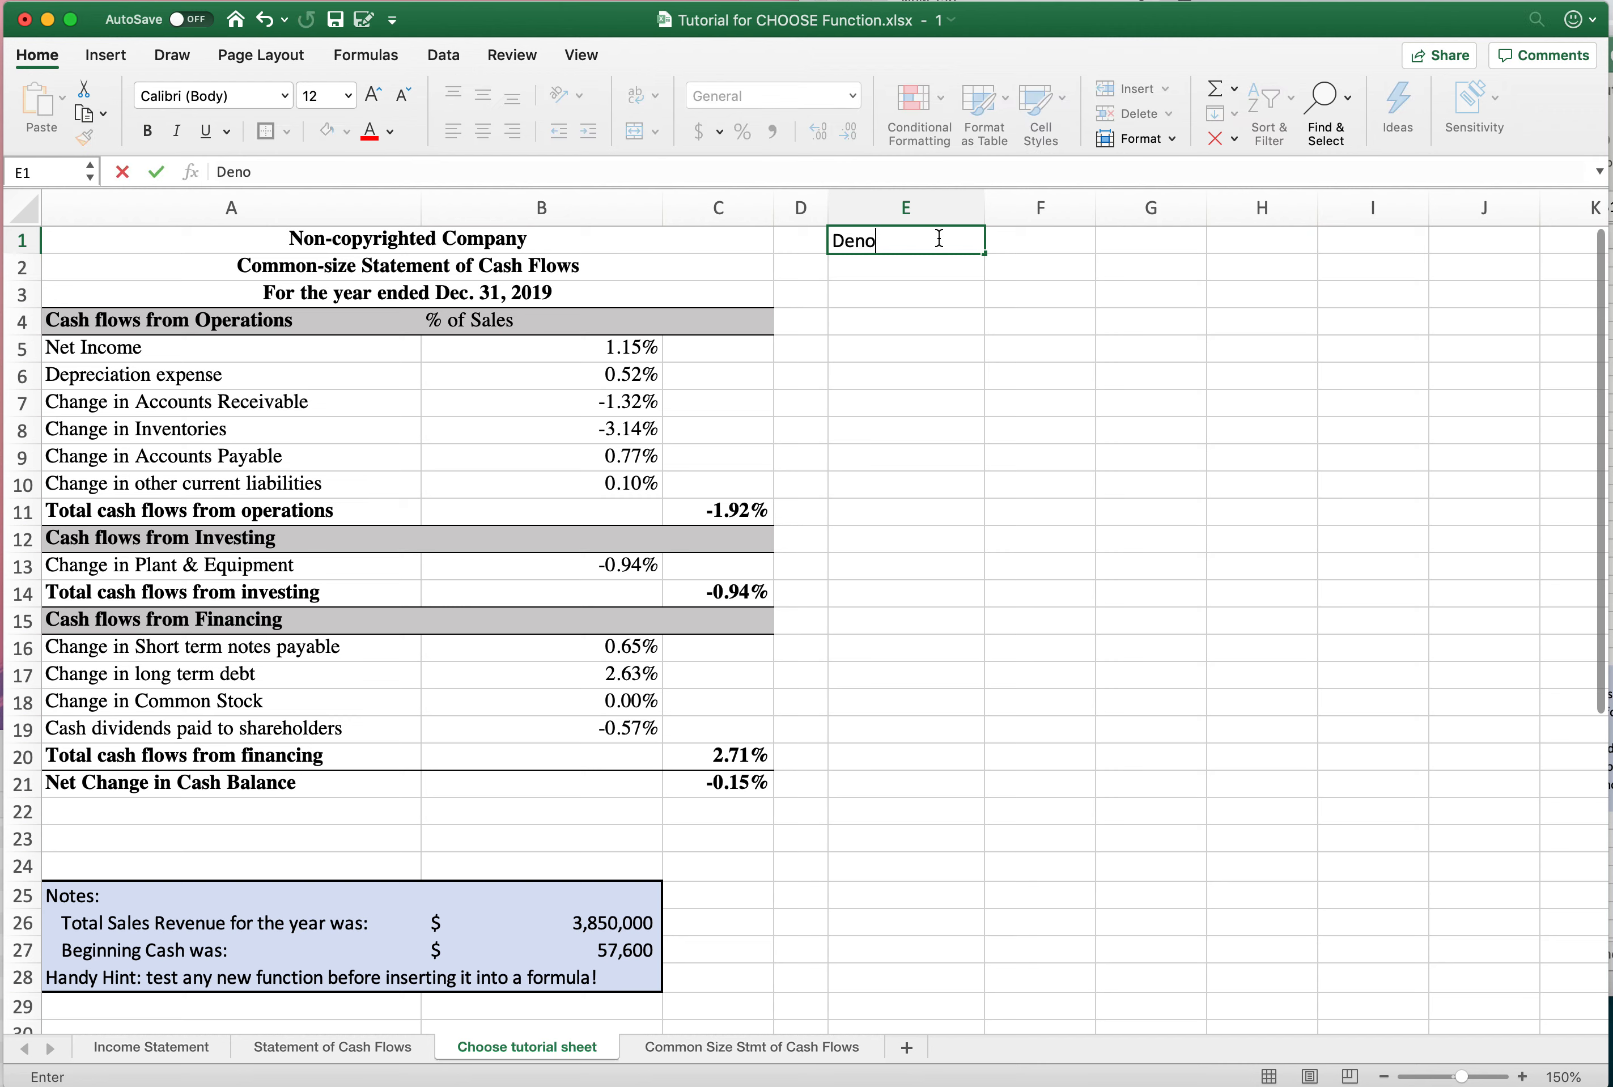
{"action": "type", "text": "minator"}
{"action": "key", "text": "Tab"}
{"action": "type", "text": "1"}
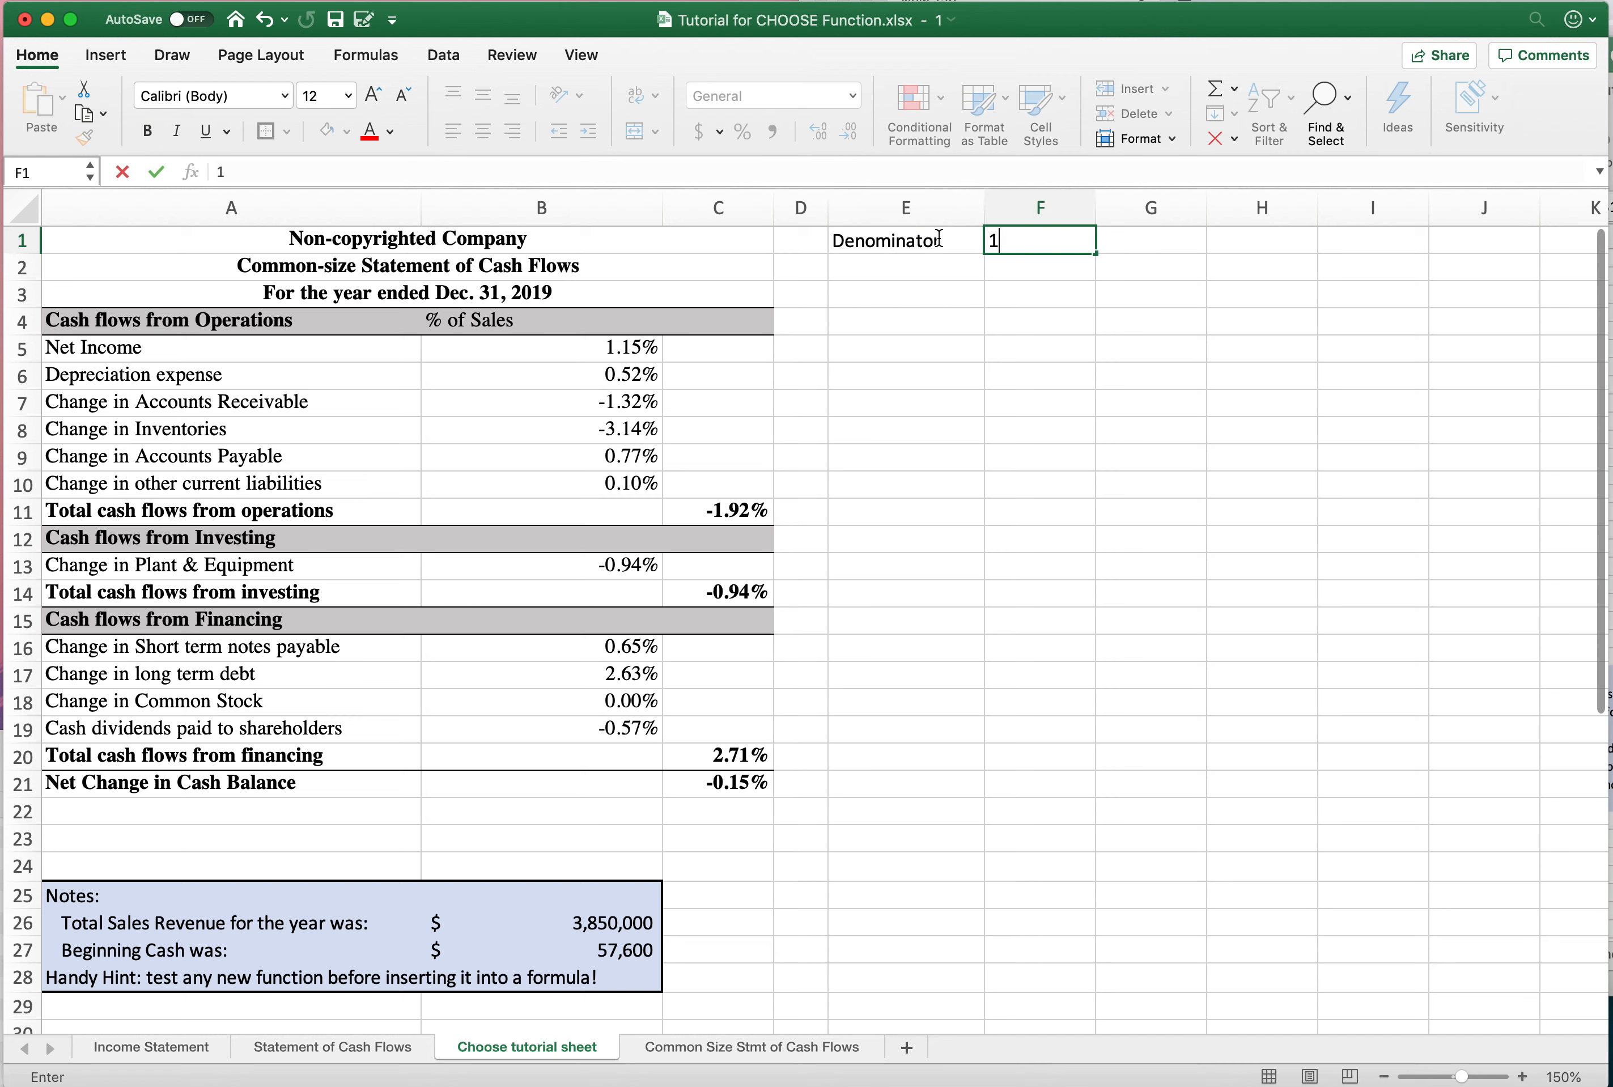
{"action": "key", "text": "Return"}
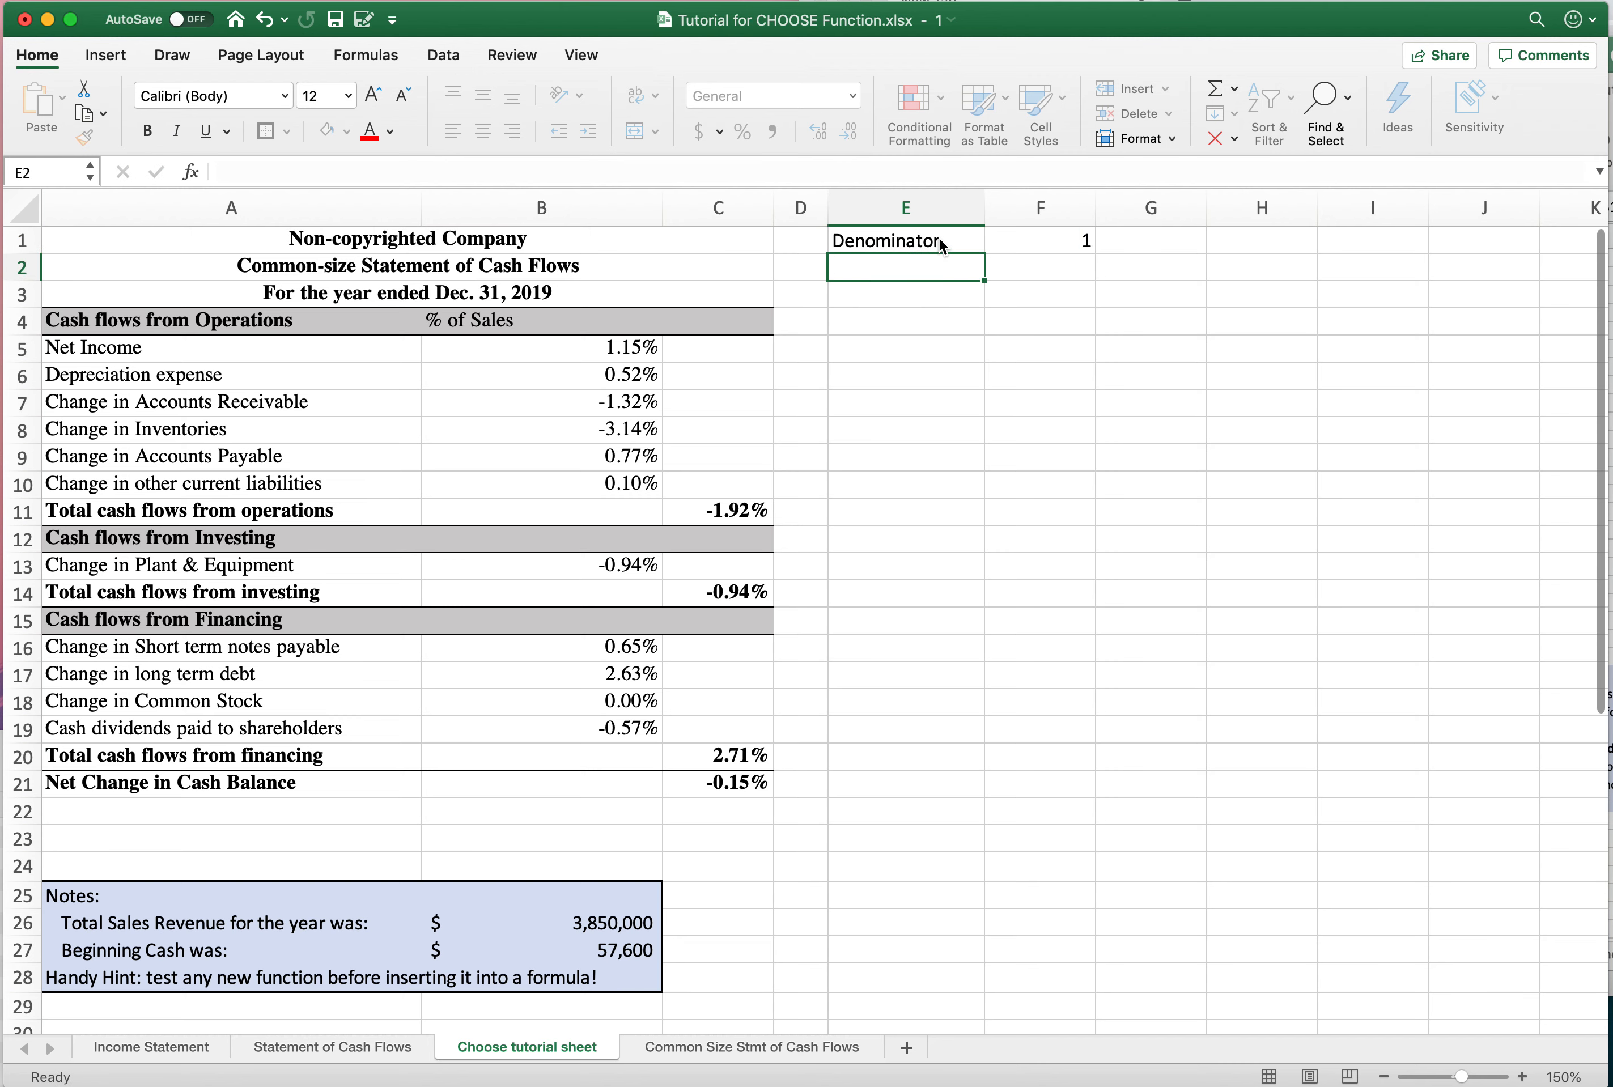
{"action": "key", "text": "Return"}
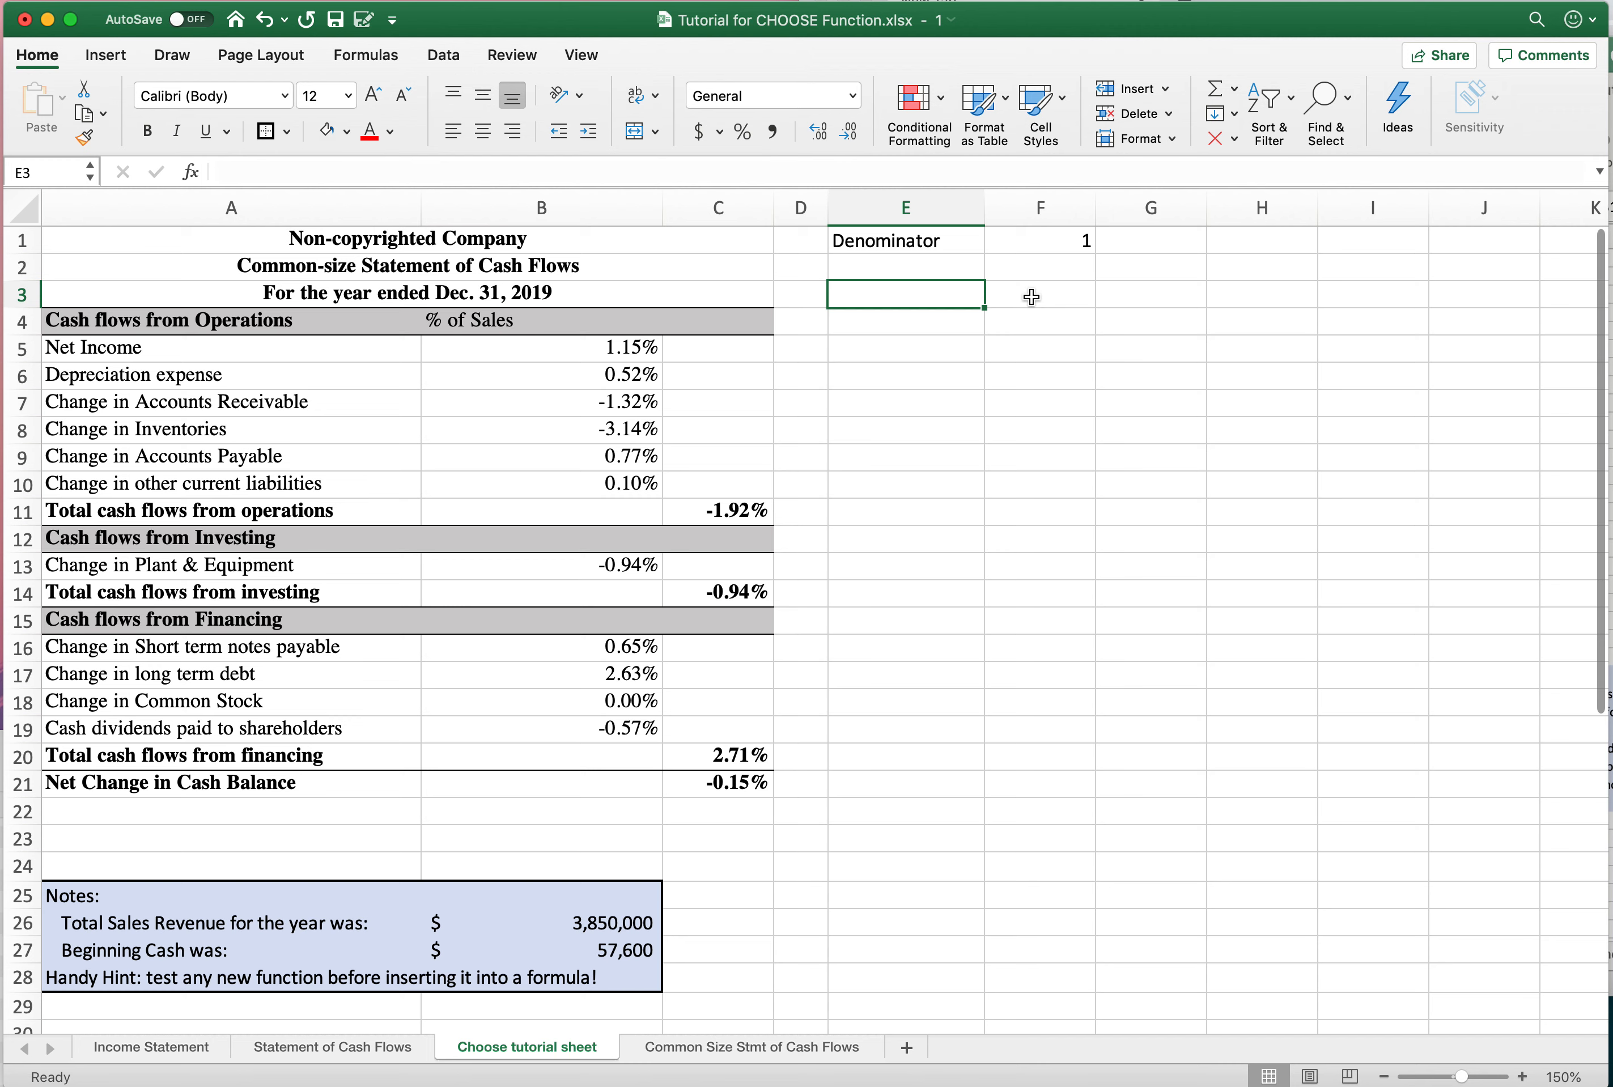
{"action": "left_click", "coordinate": [557, 920]}
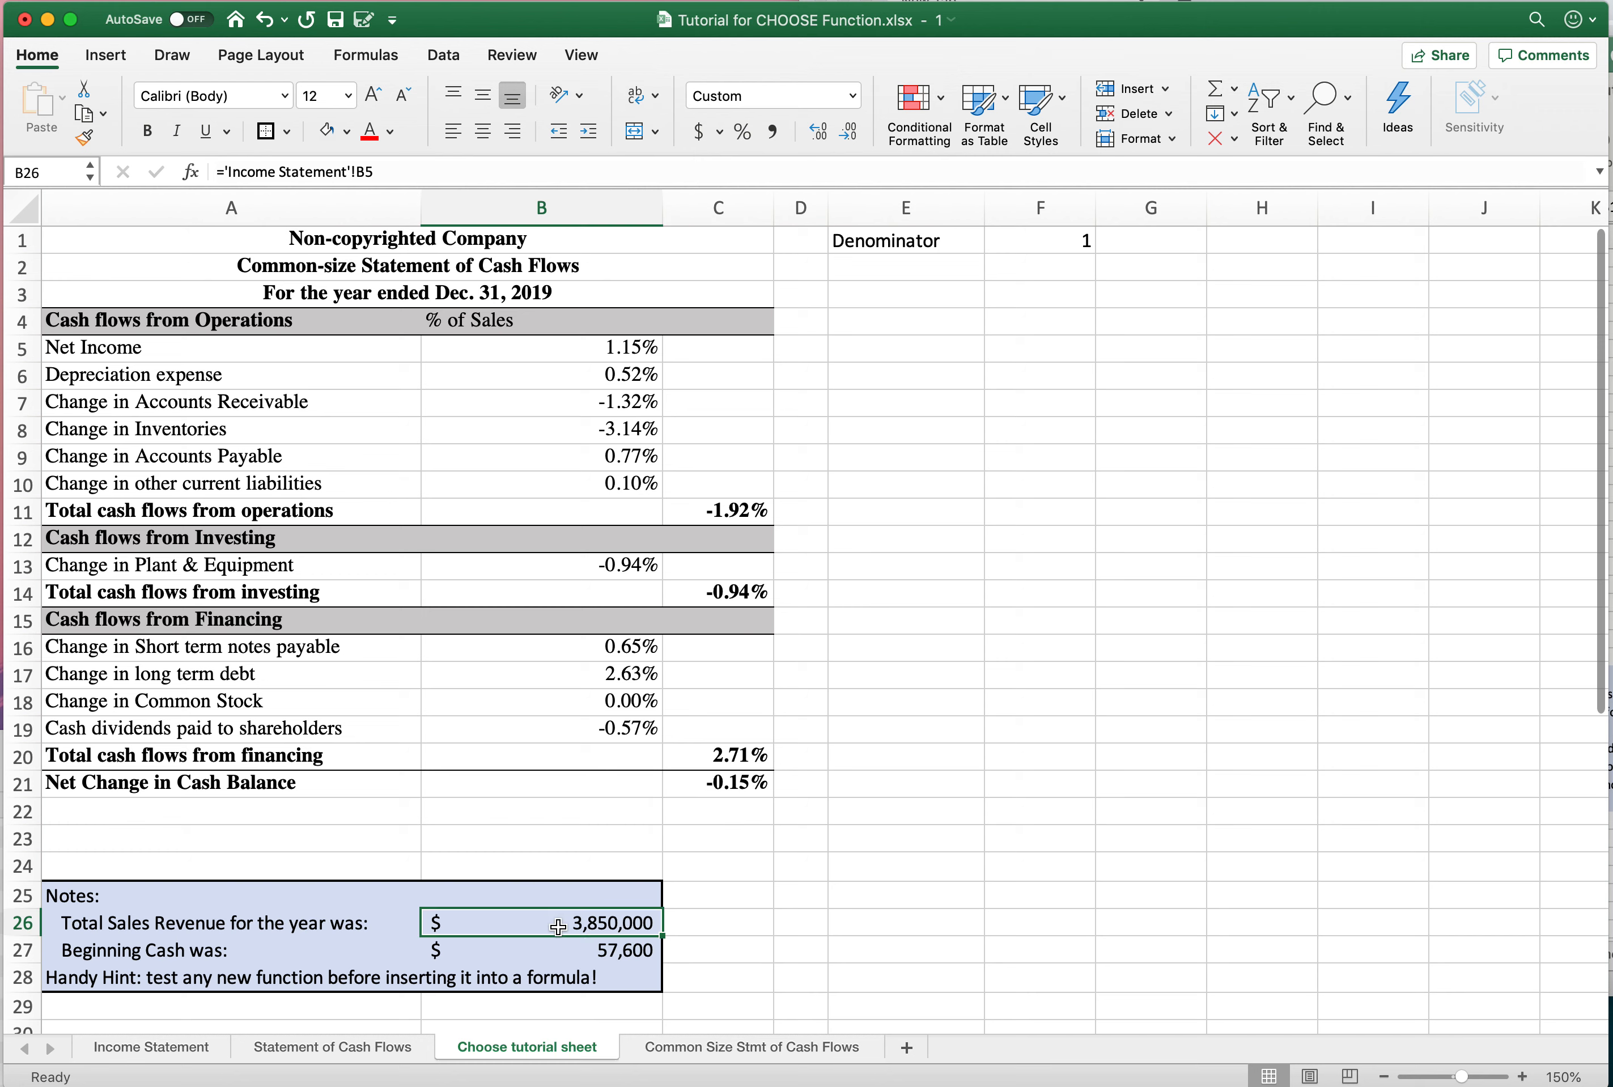
{"action": "left_click", "coordinate": [545, 955]}
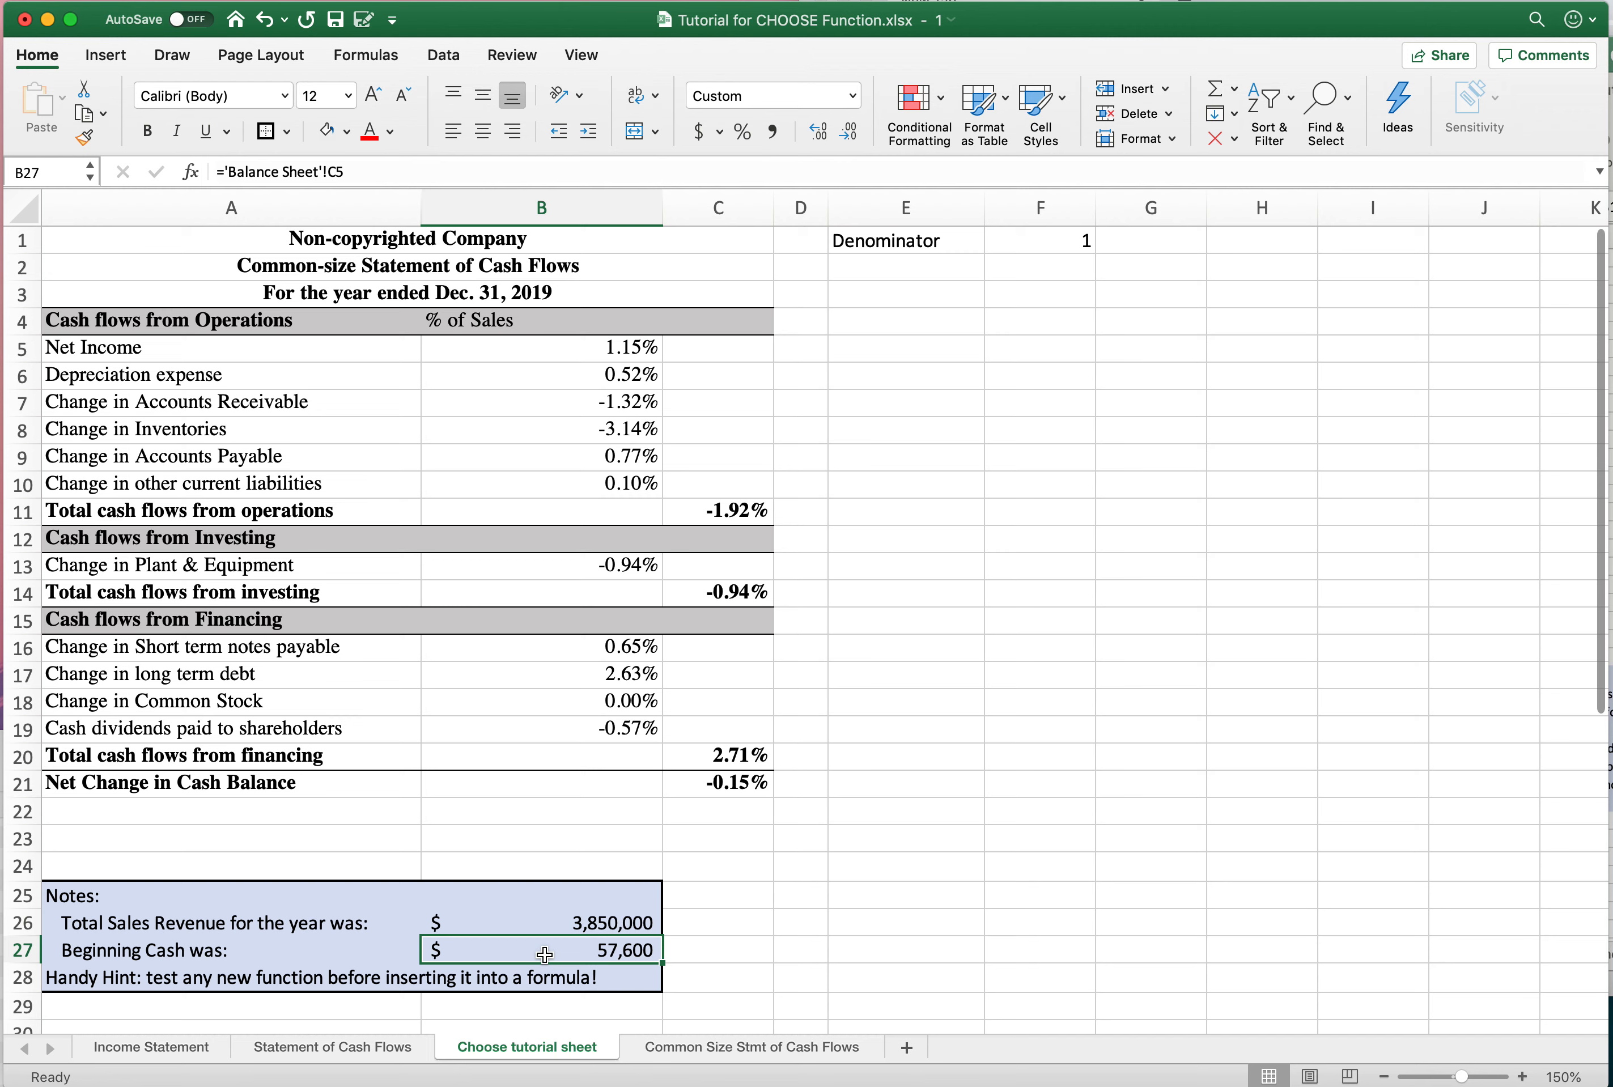
{"action": "left_click", "coordinate": [547, 926]}
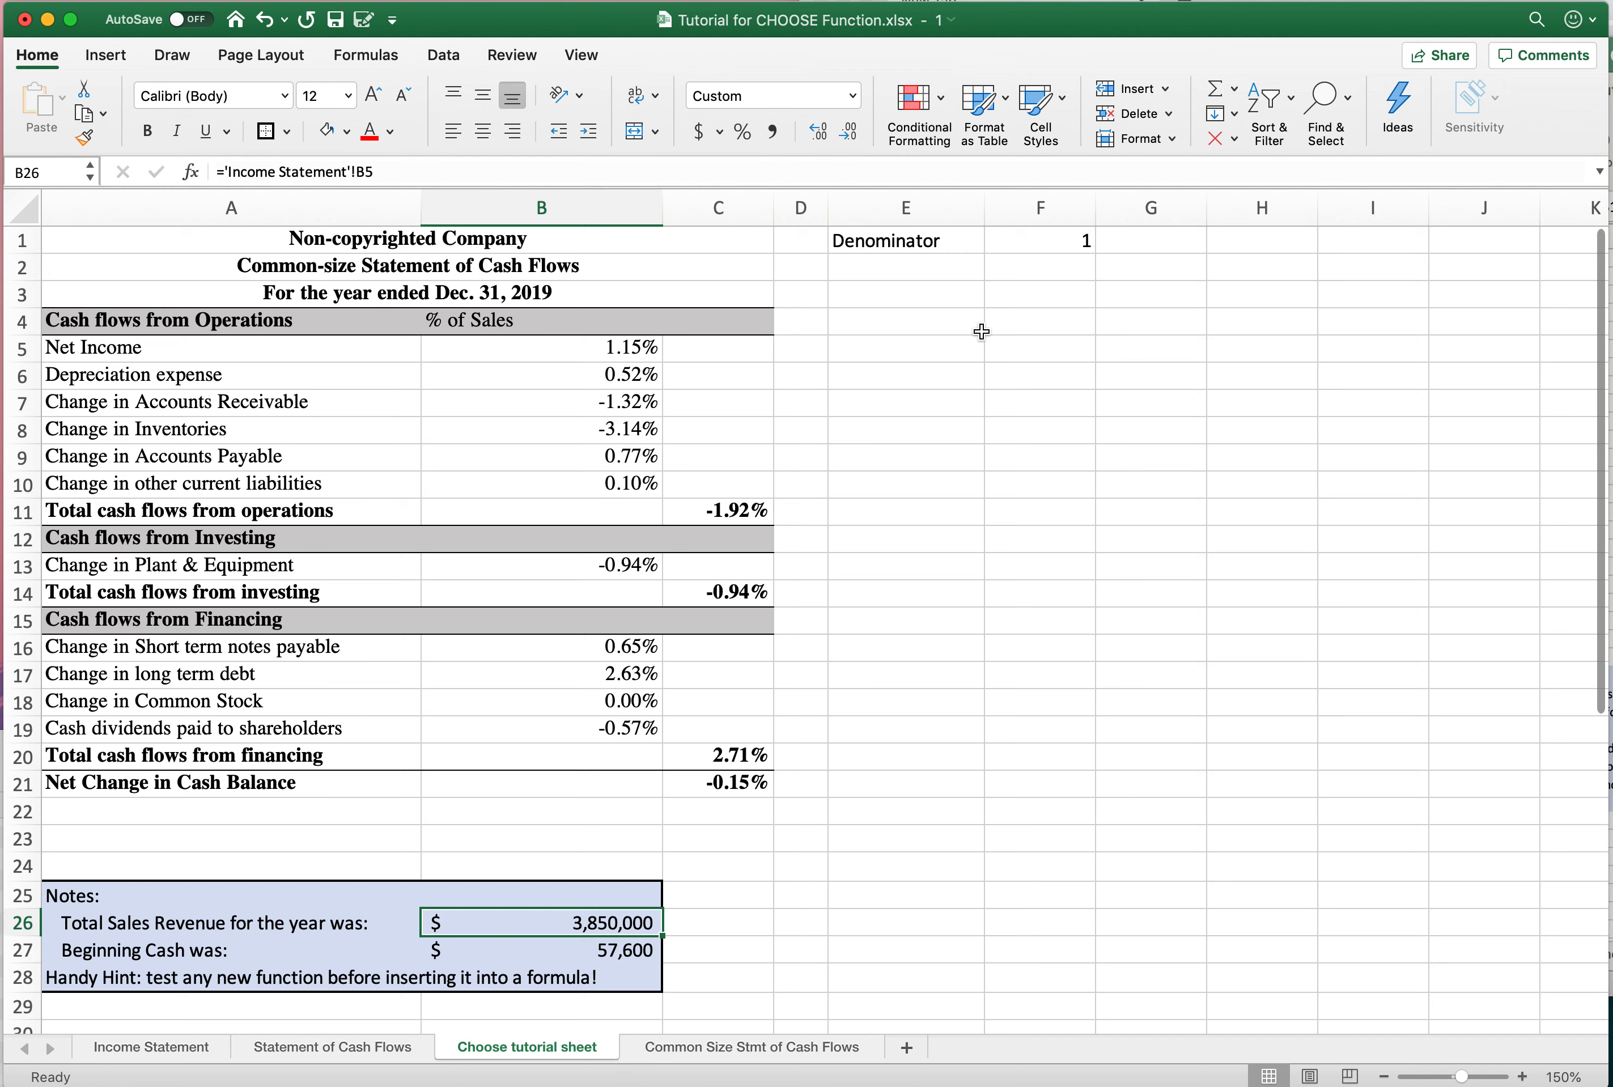
Step: Enter the label Function: "Choose" in E4, with quotation marks around the function name
{"action": "left_click", "coordinate": [943, 324]}
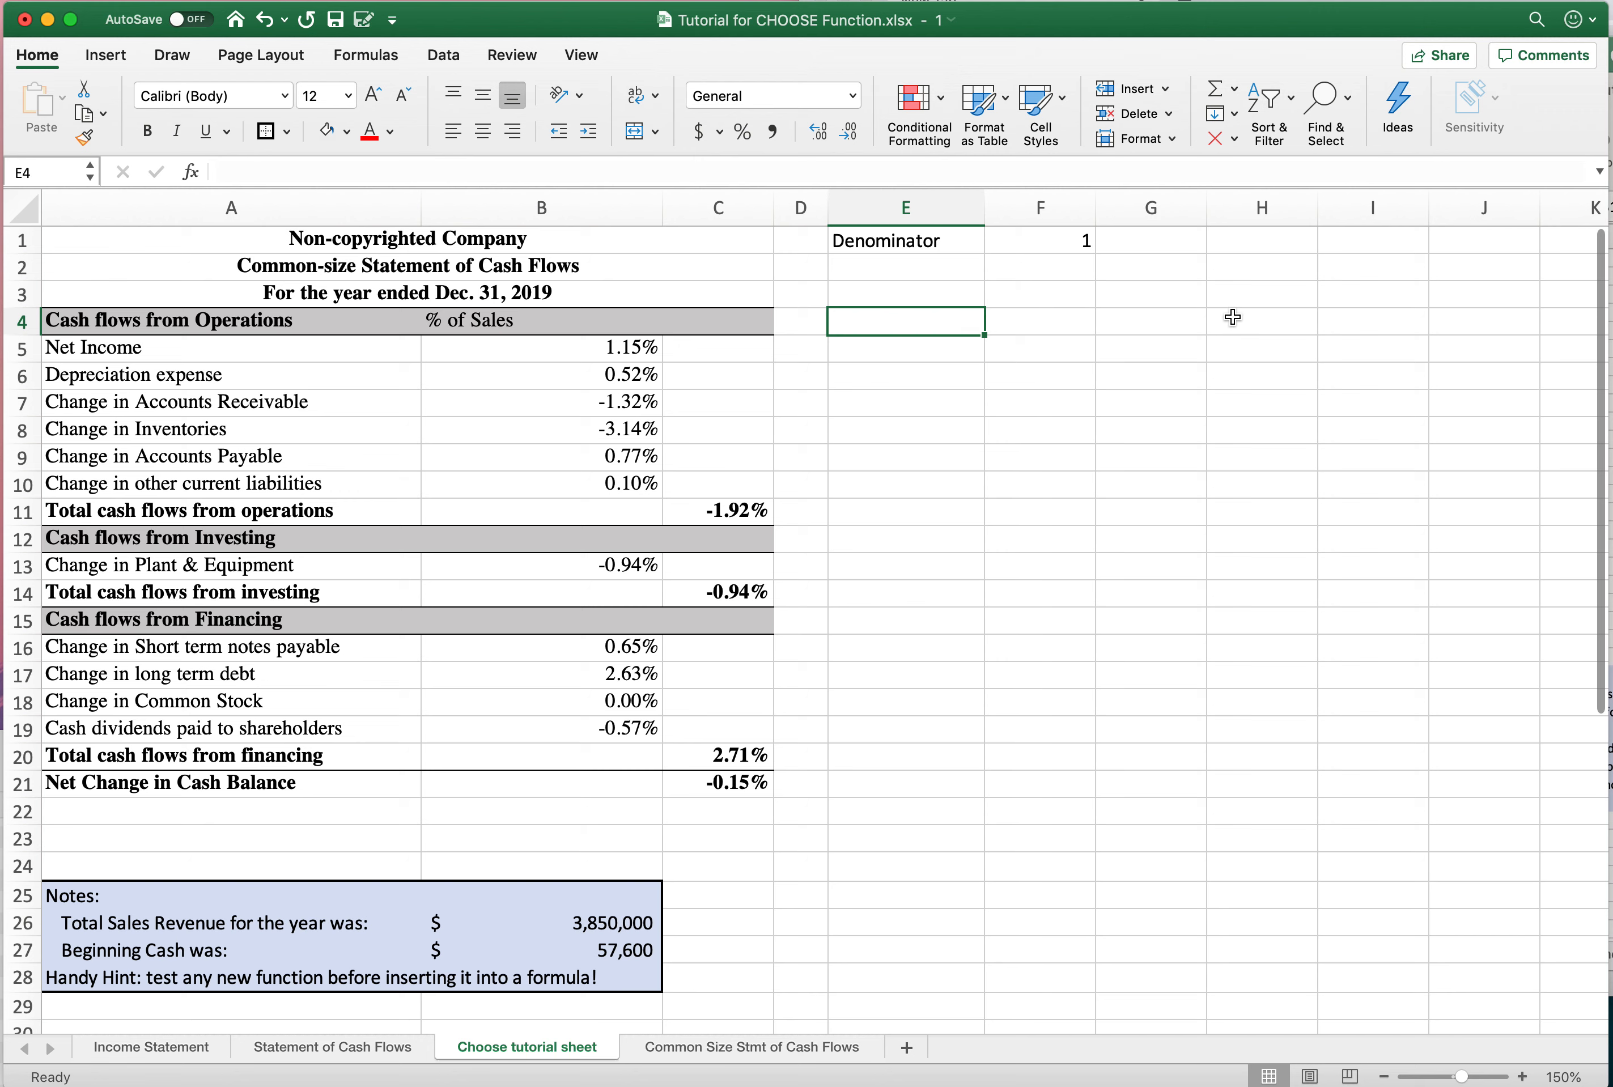
{"action": "type", "text": "Function"}
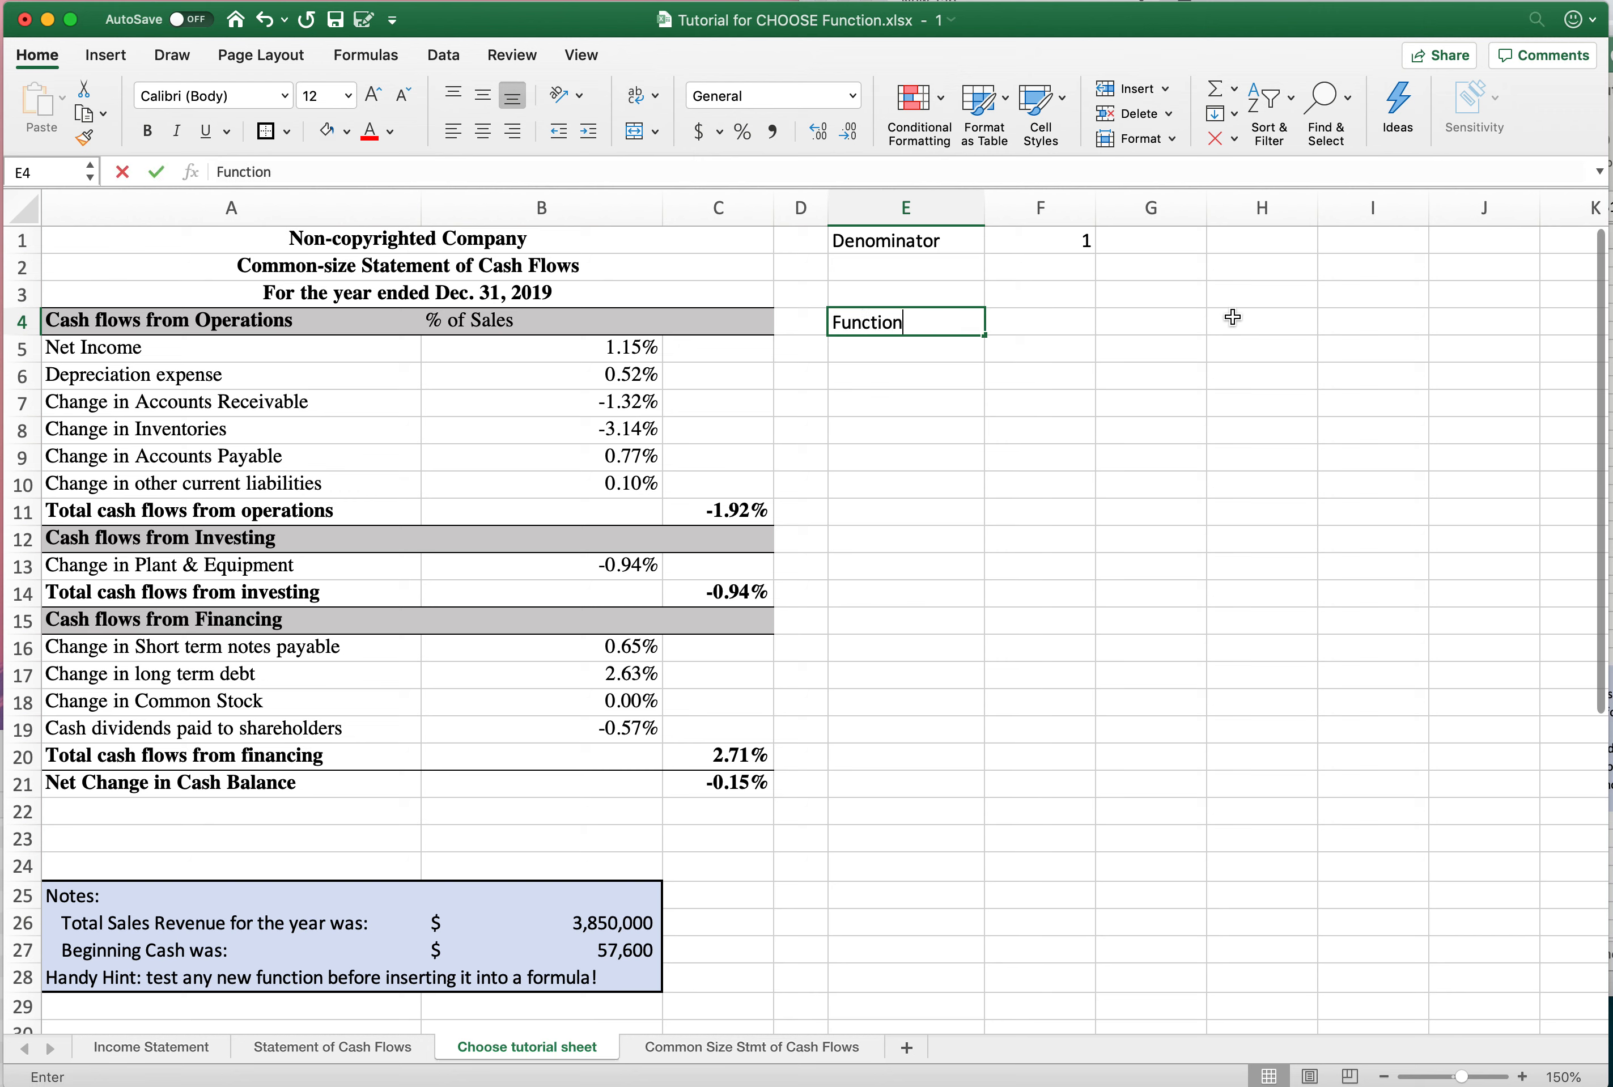
{"action": "type", "text": ": Choose"}
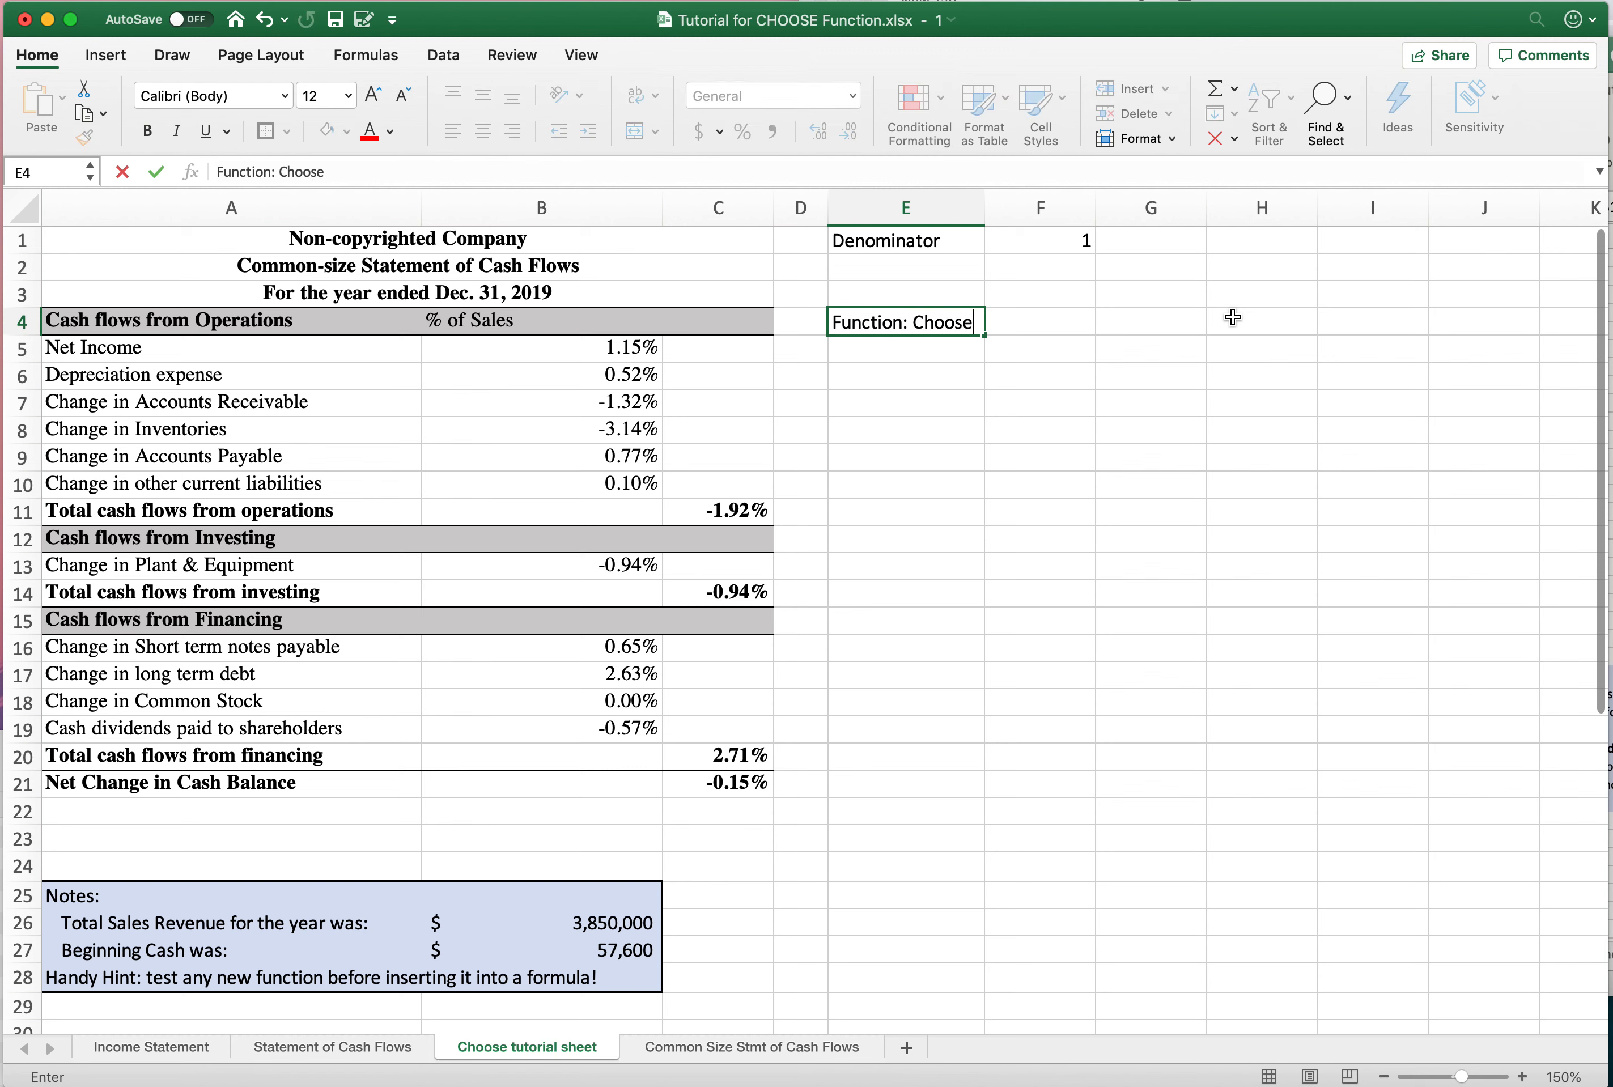
{"action": "type", "text": ":"}
{"action": "key", "text": "BackSpace"}
{"action": "type", "text": "\""}
{"action": "key", "text": "Left"}
{"action": "key", "text": "Left"}
{"action": "key", "text": "Left"}
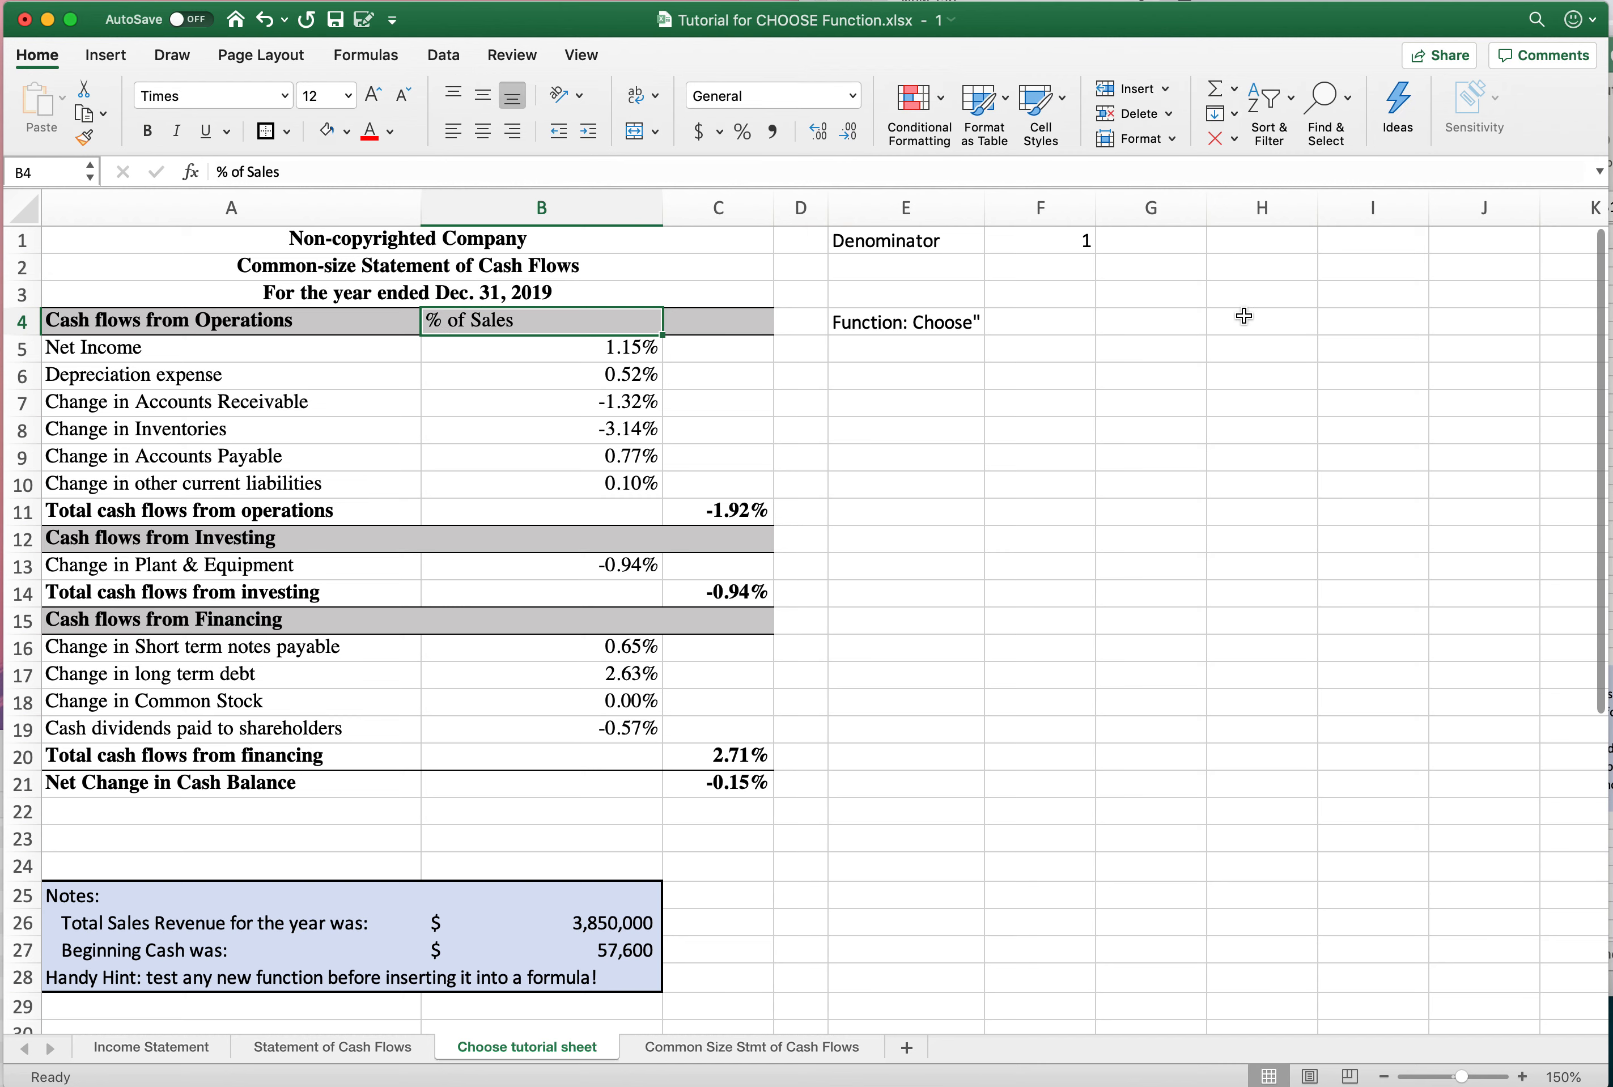
{"action": "left_click", "coordinate": [930, 317]}
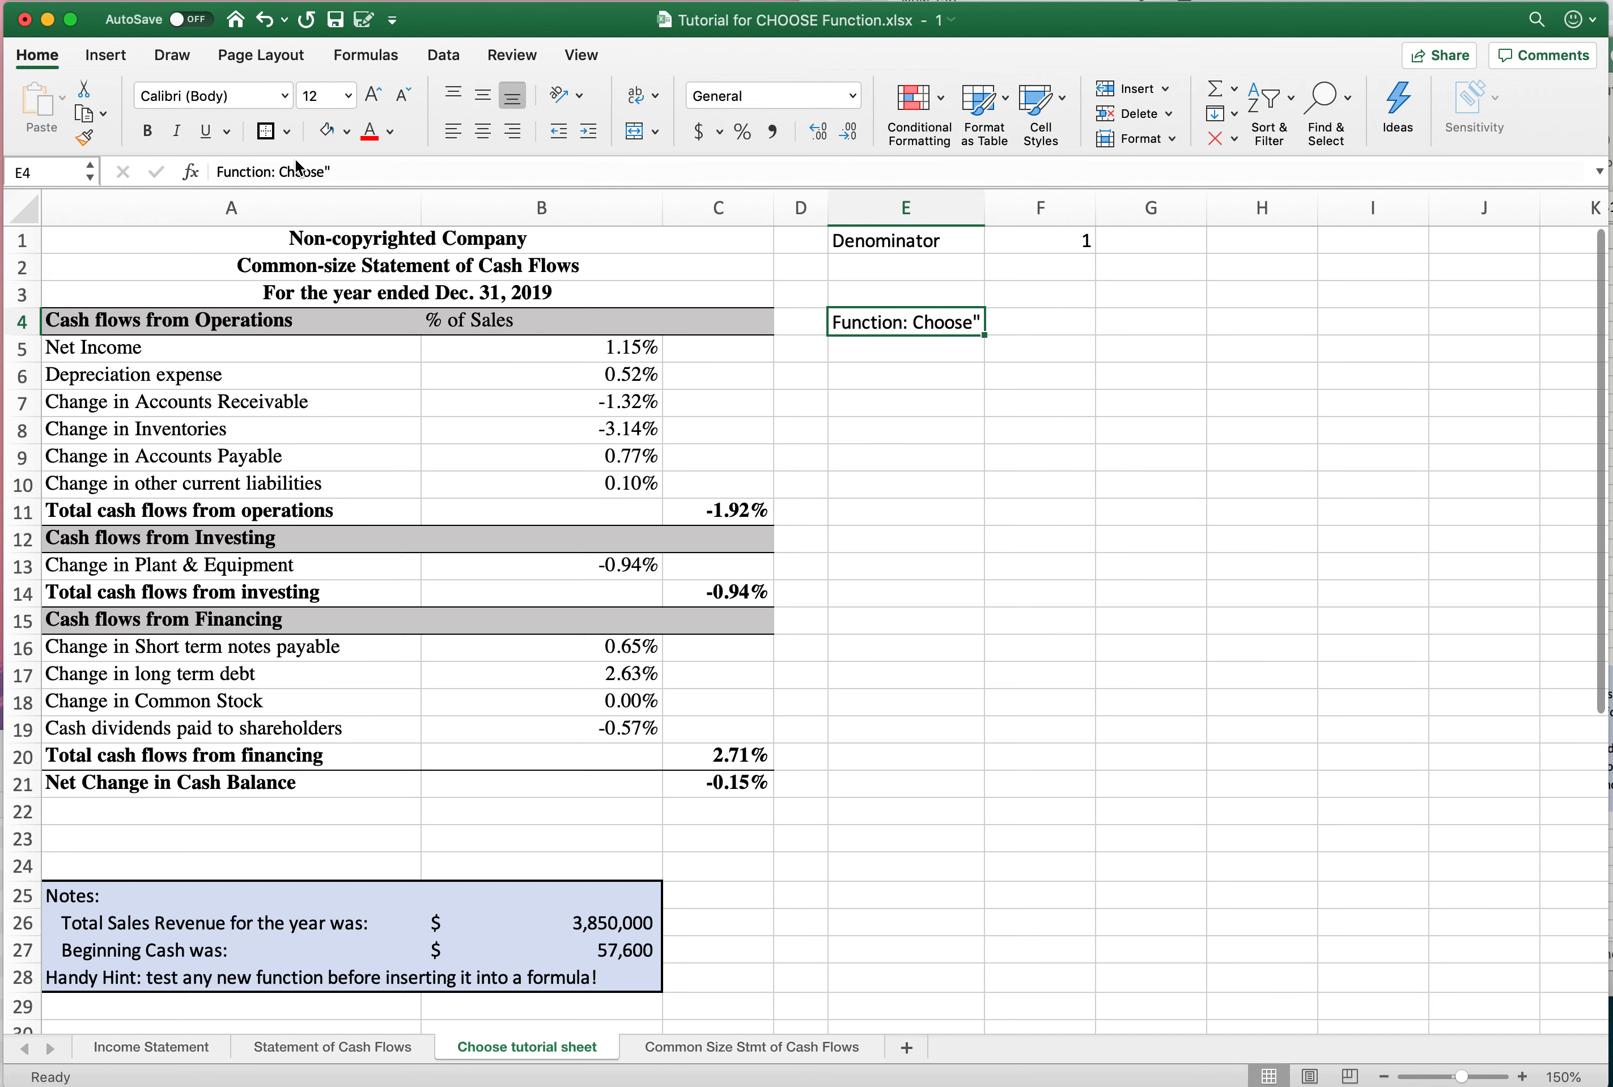
{"action": "left_click", "coordinate": [280, 172]}
{"action": "type", "text": "\""}
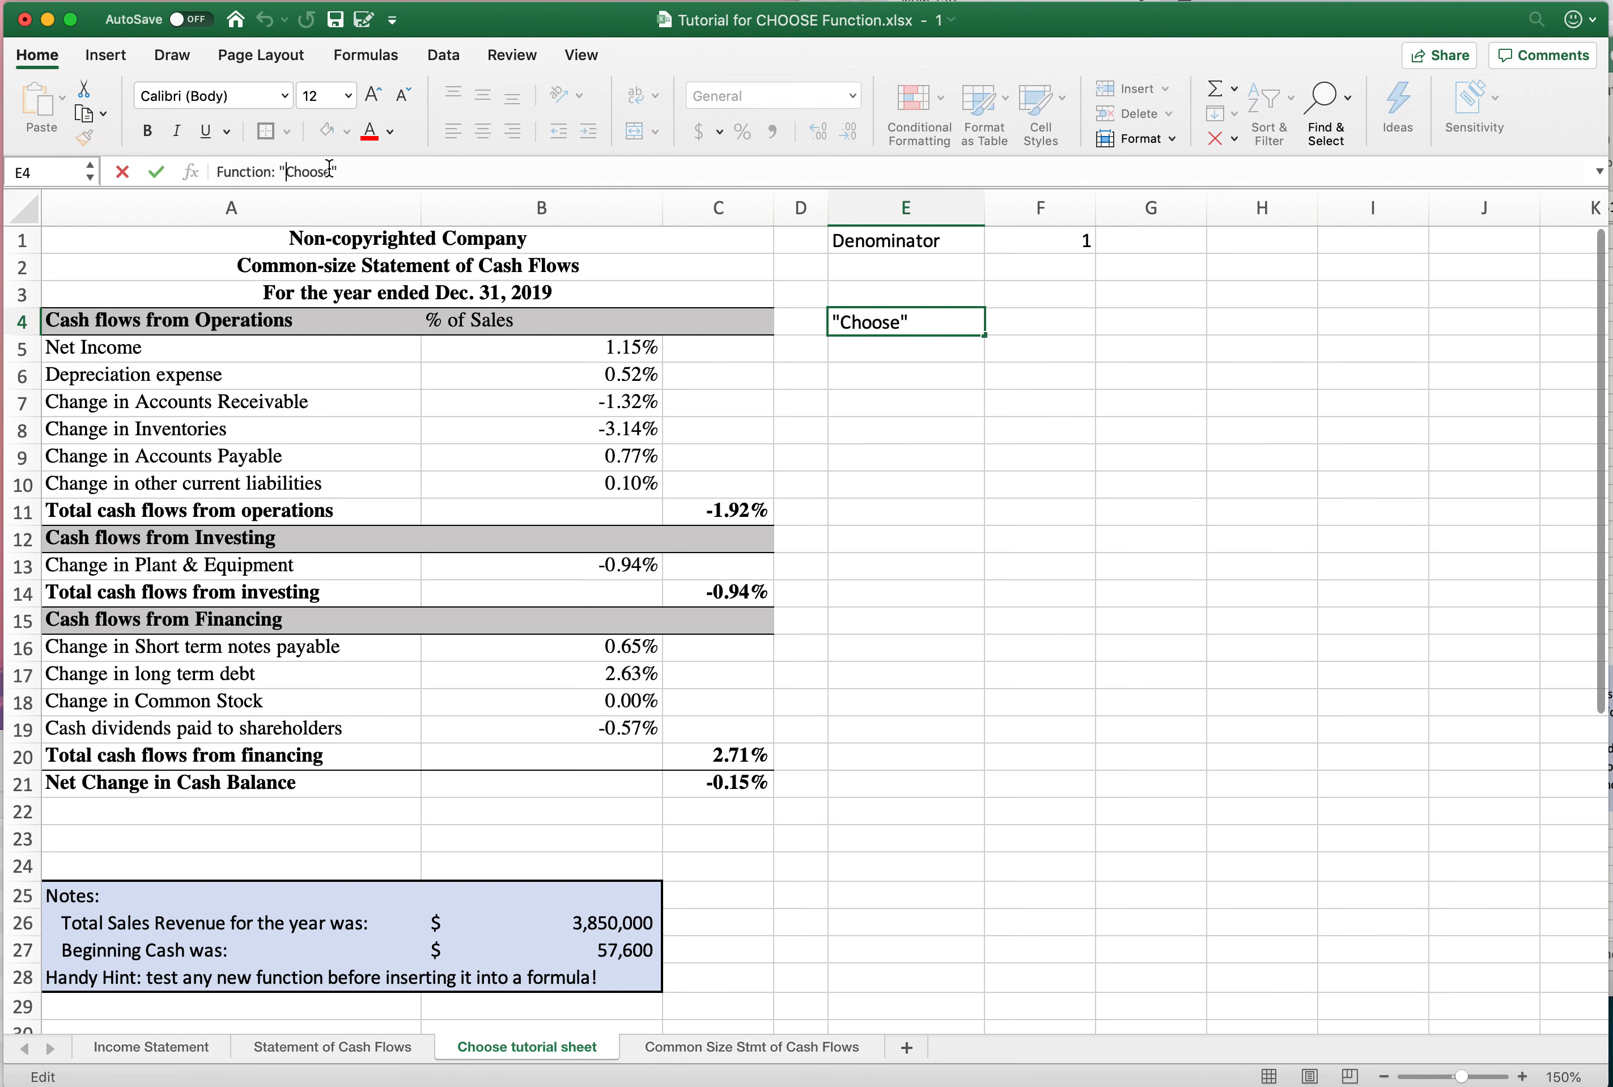
Step: Label E6 "In plain English:" and enter in F6: Set sales as the denominator if the number in F1 is "1"
{"action": "left_click", "coordinate": [957, 377]}
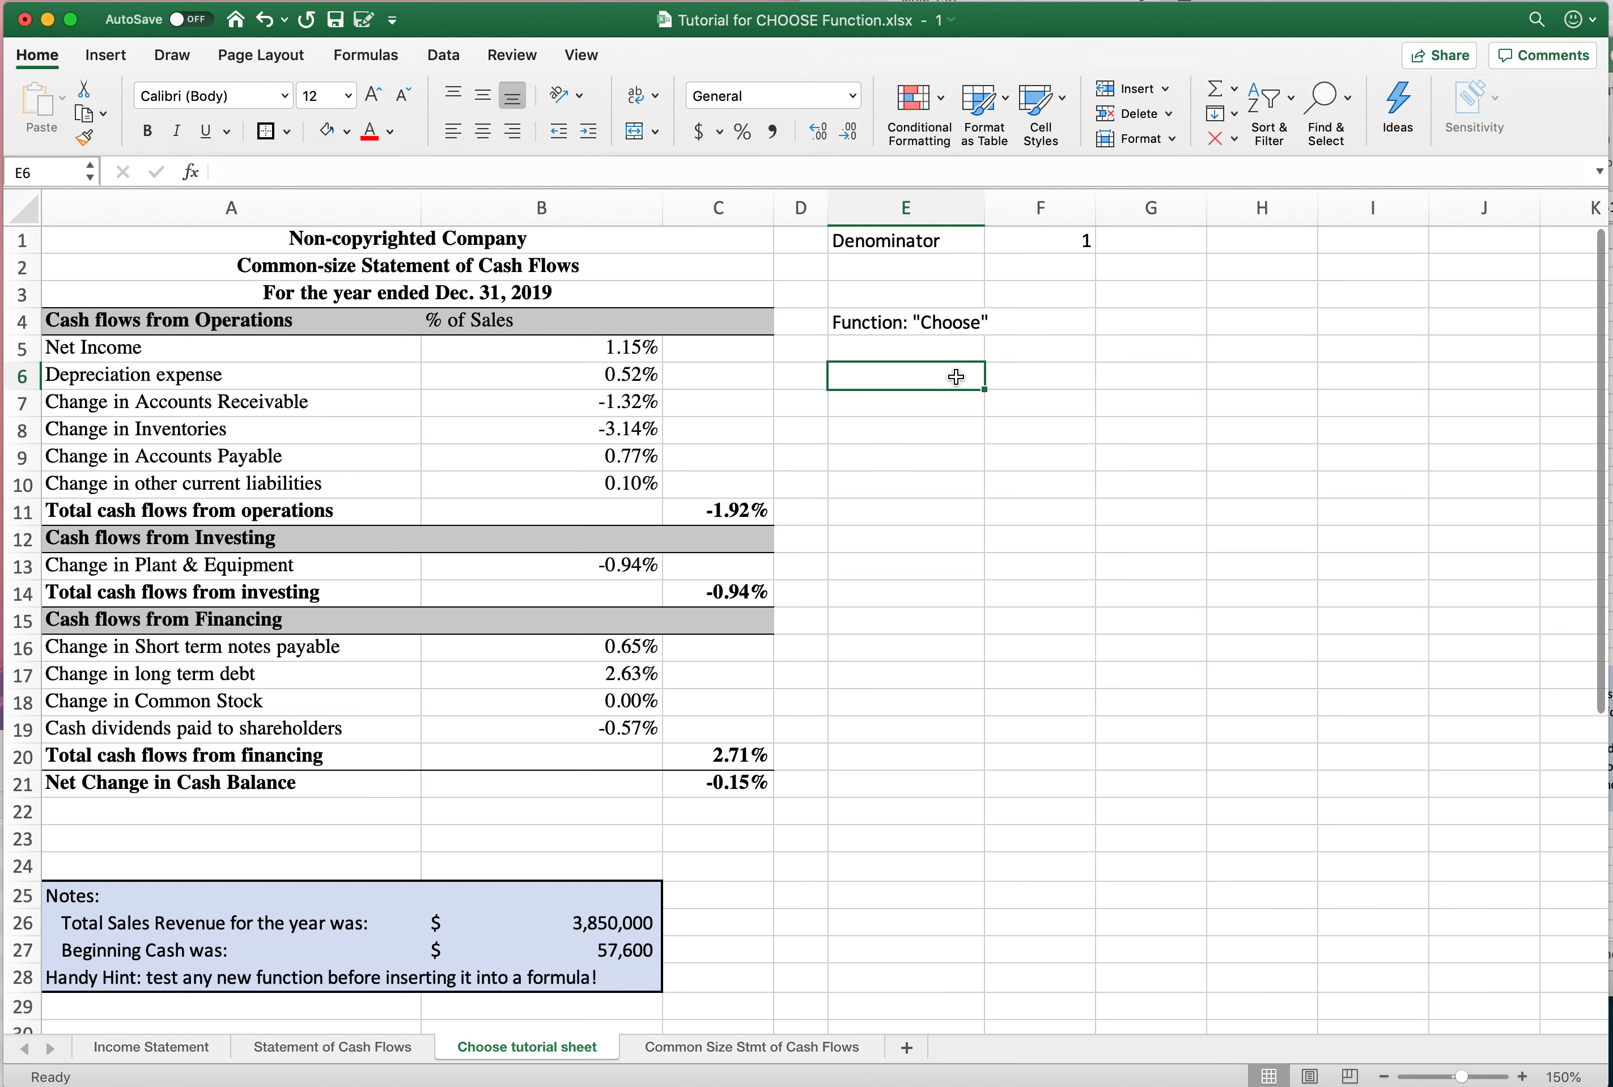
{"action": "type", "text": "In plain English"}
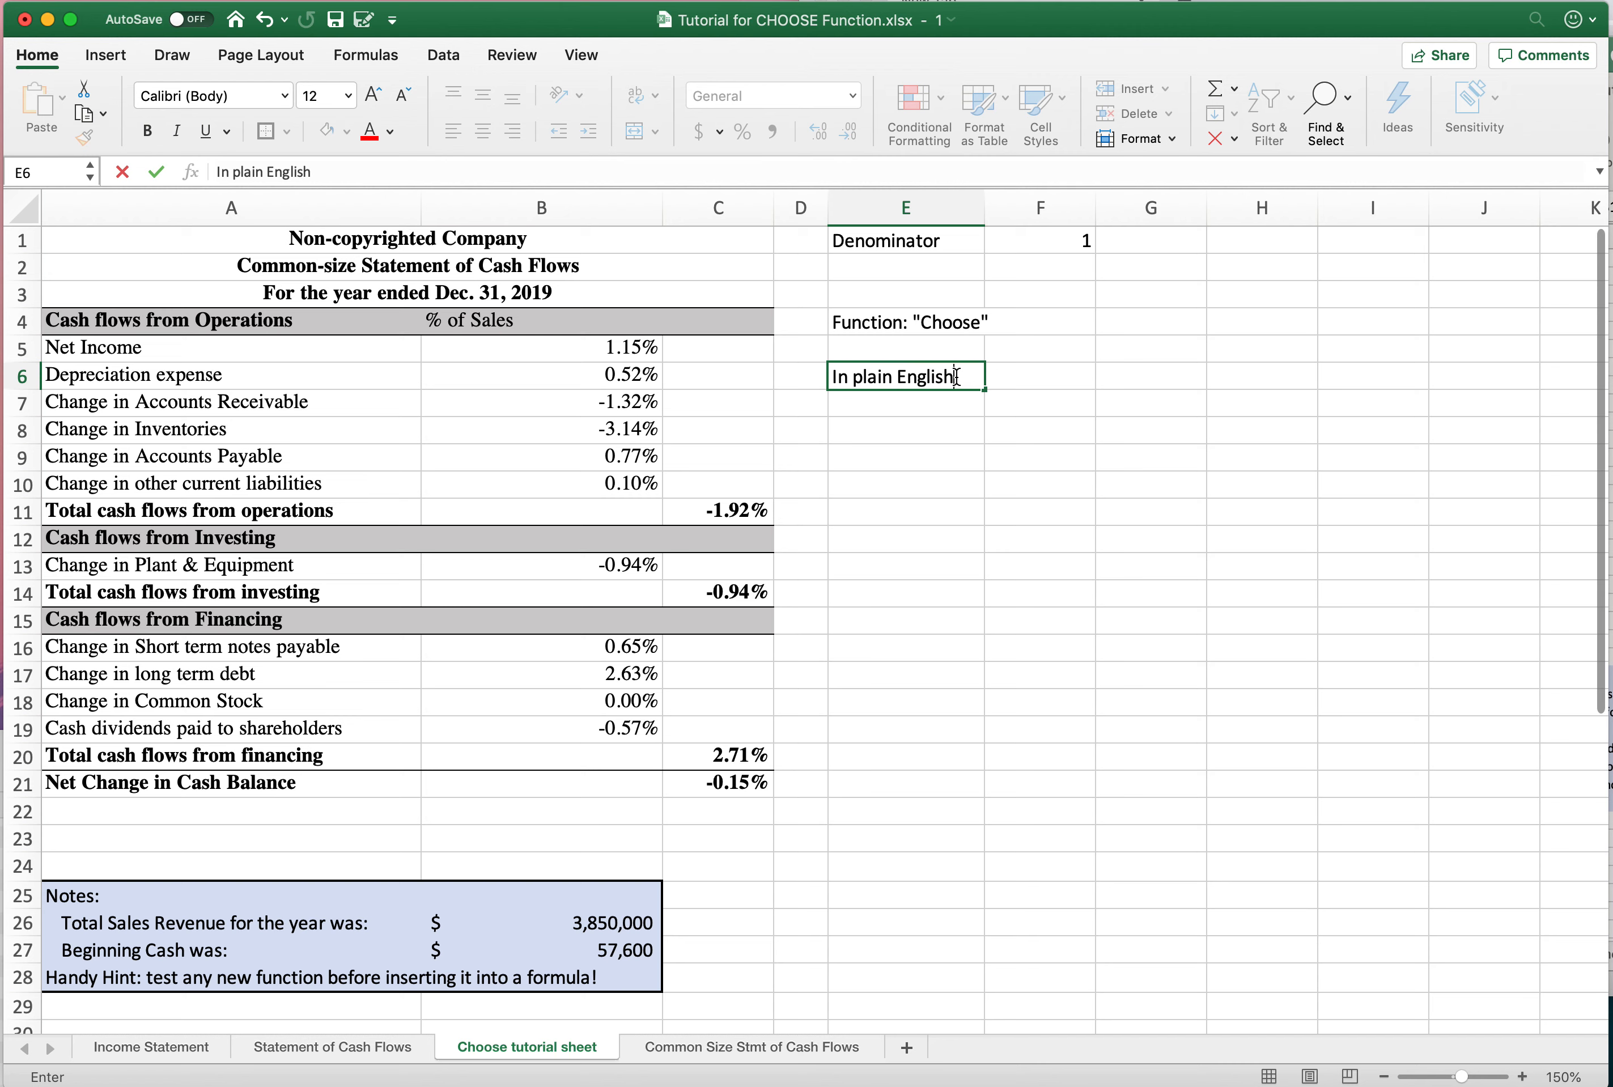
{"action": "key", "text": "Tab"}
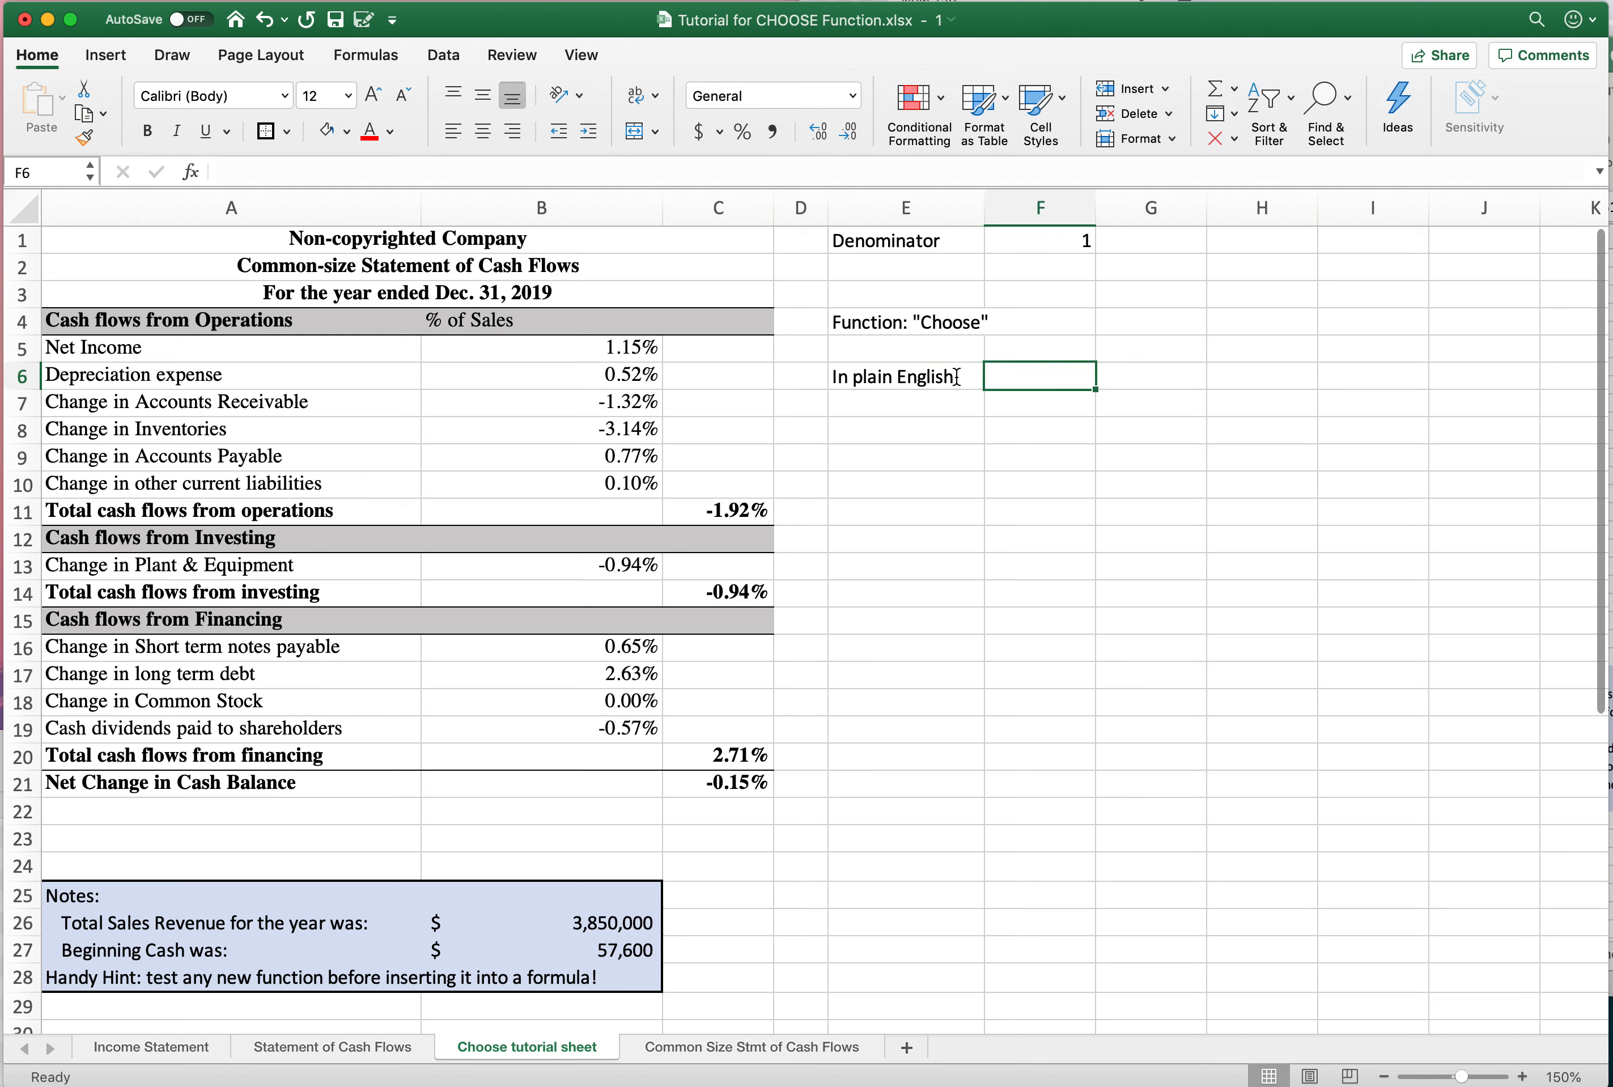
{"action": "type", "text": "Set sales"}
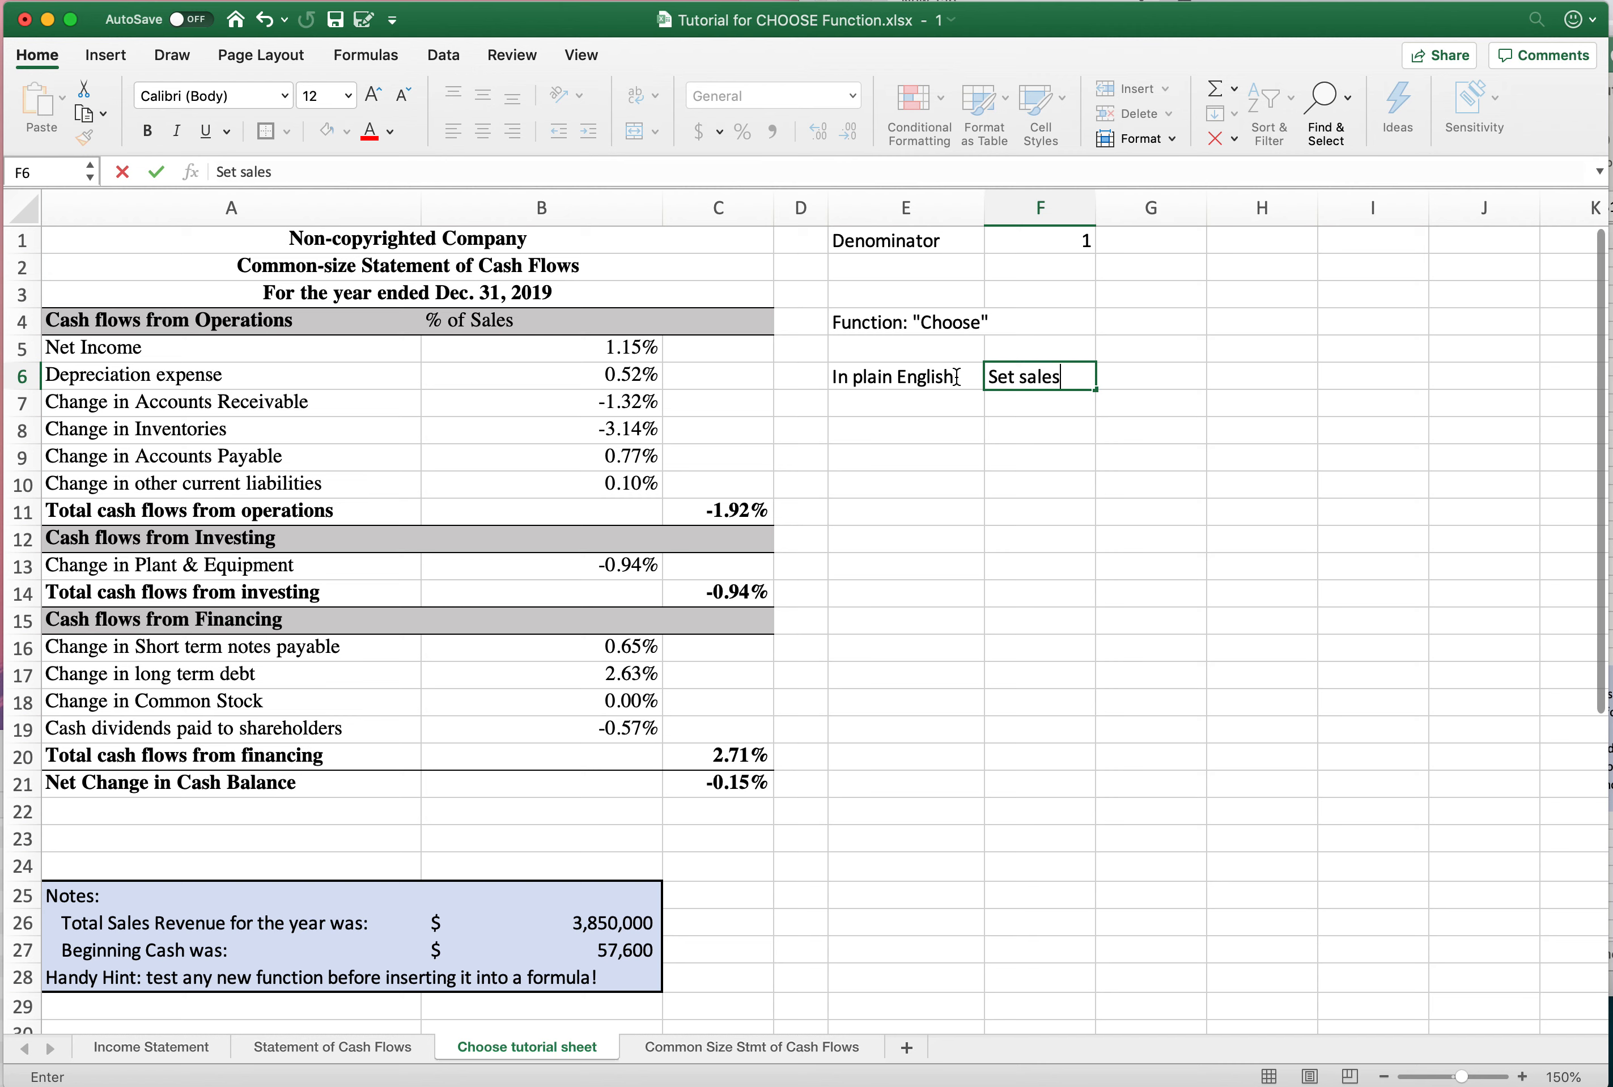
{"action": "type", "text": " as the denominat"}
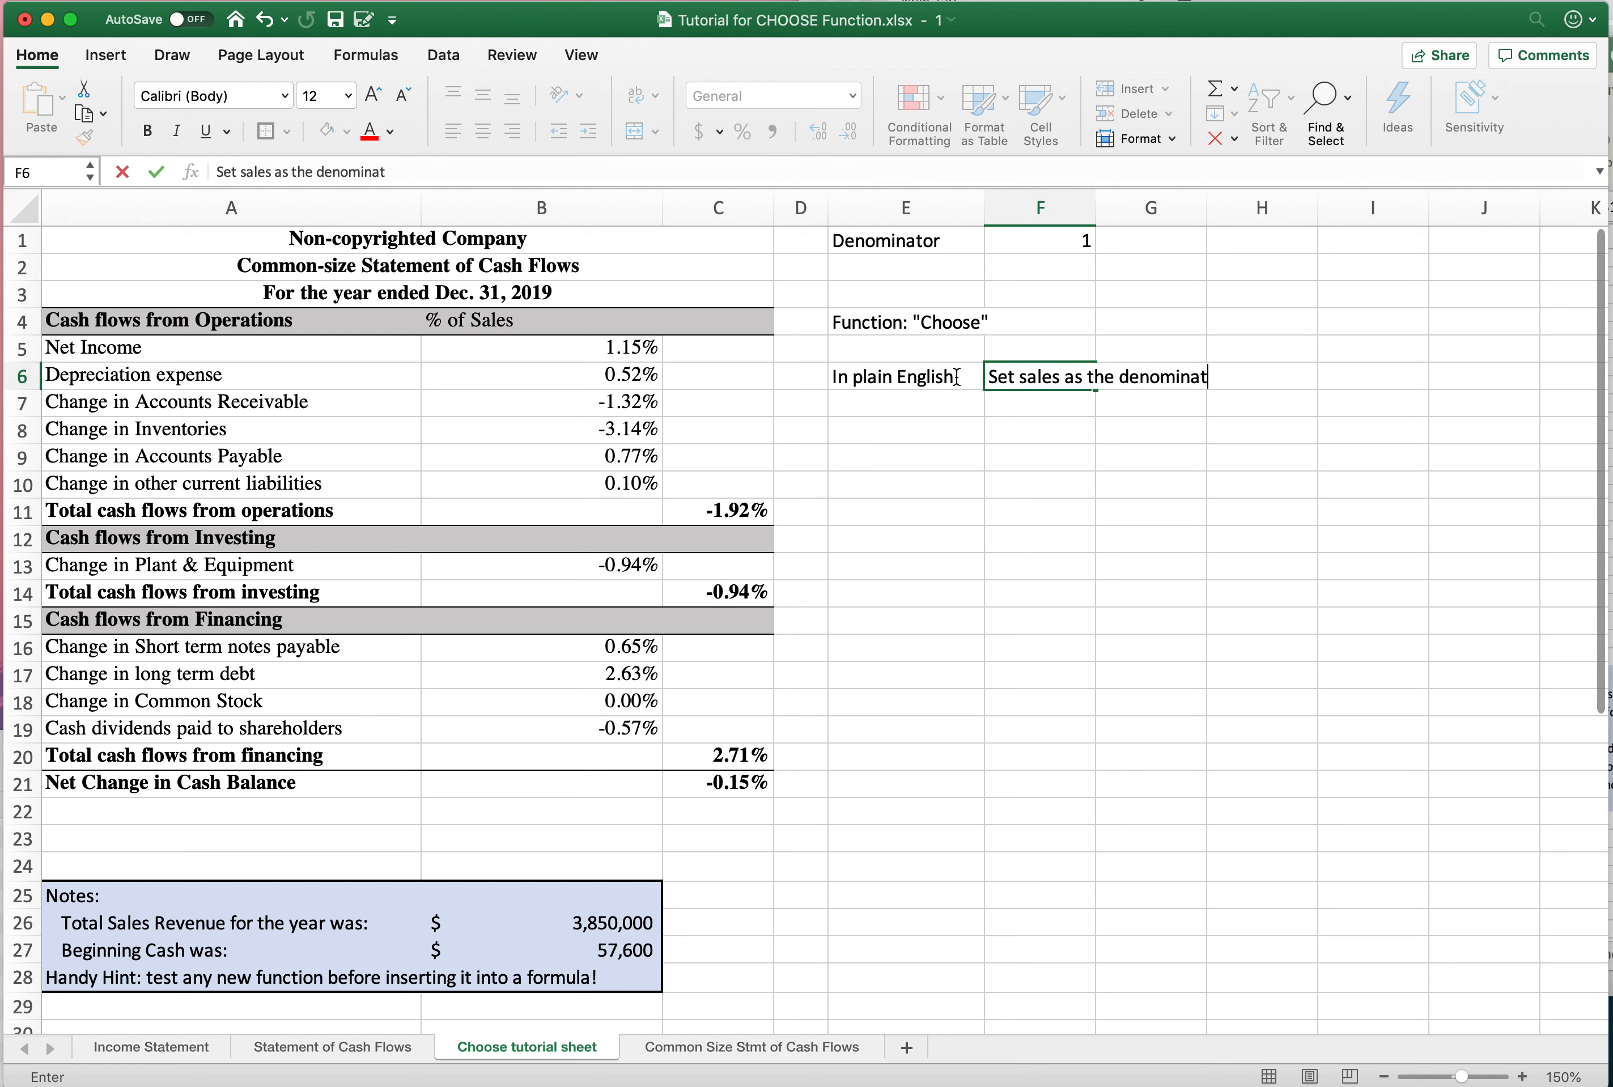
{"action": "type", "text": "or if the "}
{"action": "type", "text": "numbe"}
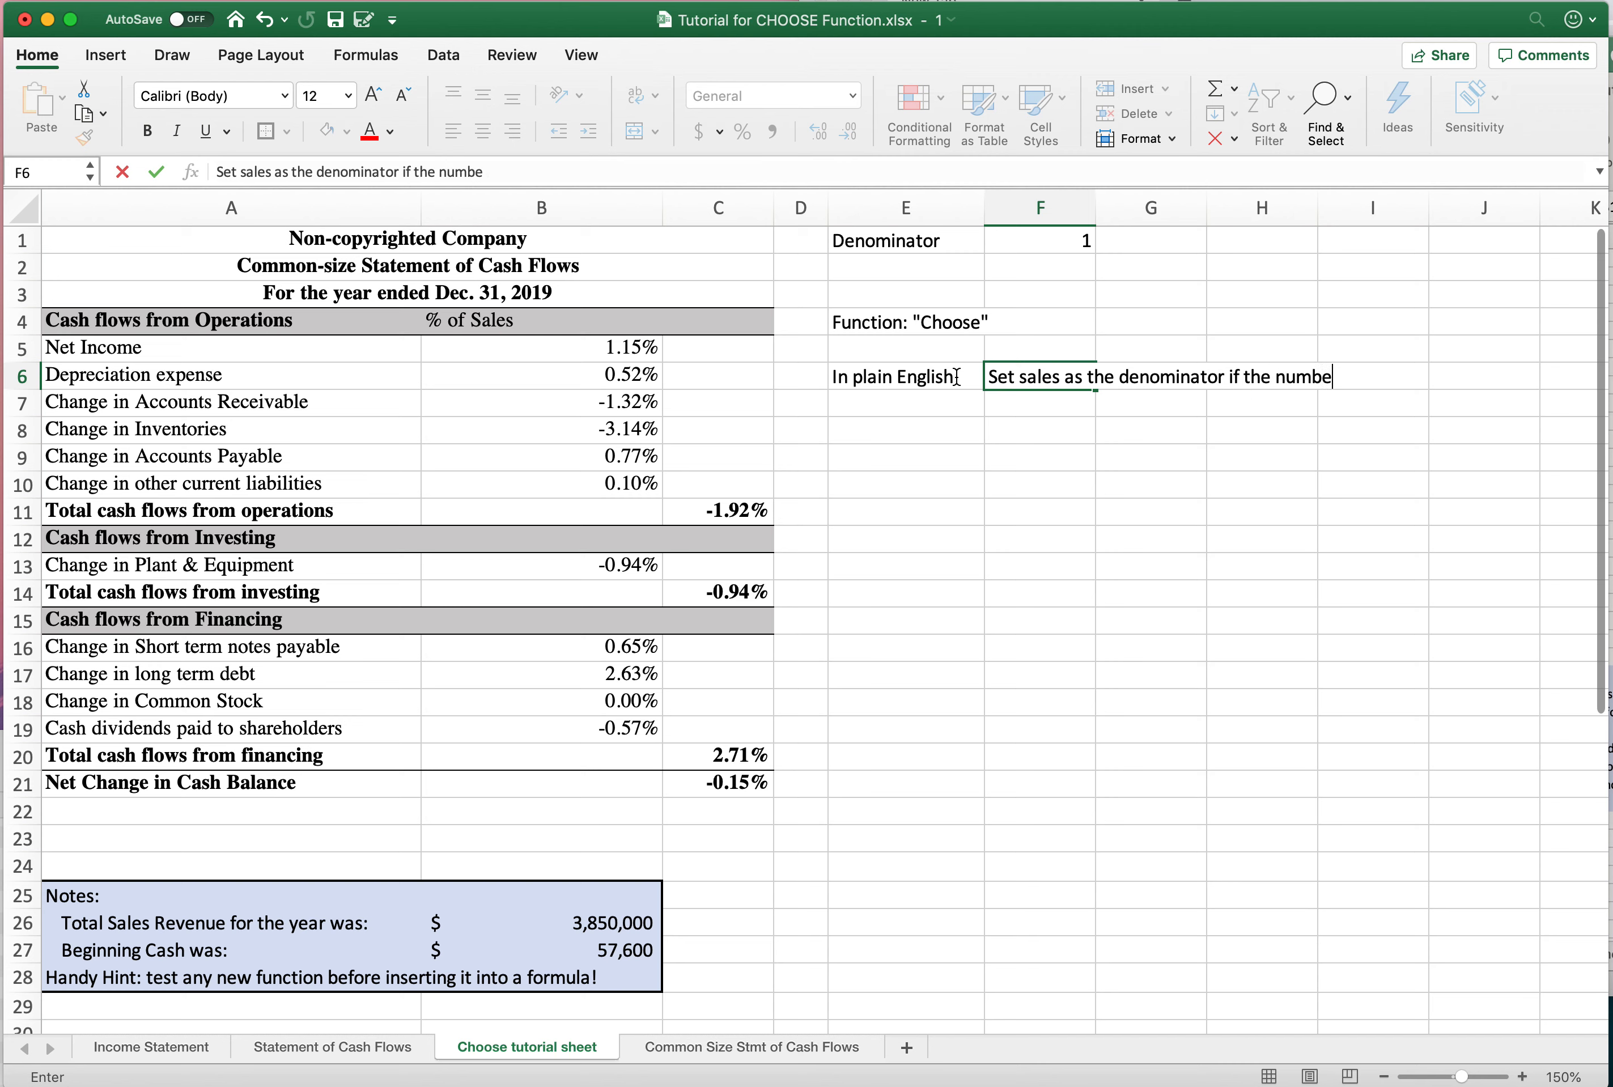
{"action": "type", "text": "r in F1 u"}
{"action": "key", "text": "BackSpace"}
{"action": "key", "text": "BackSpace"}
{"action": "type", "text": "is \"1\""}
{"action": "left_click", "coordinate": [1013, 405]}
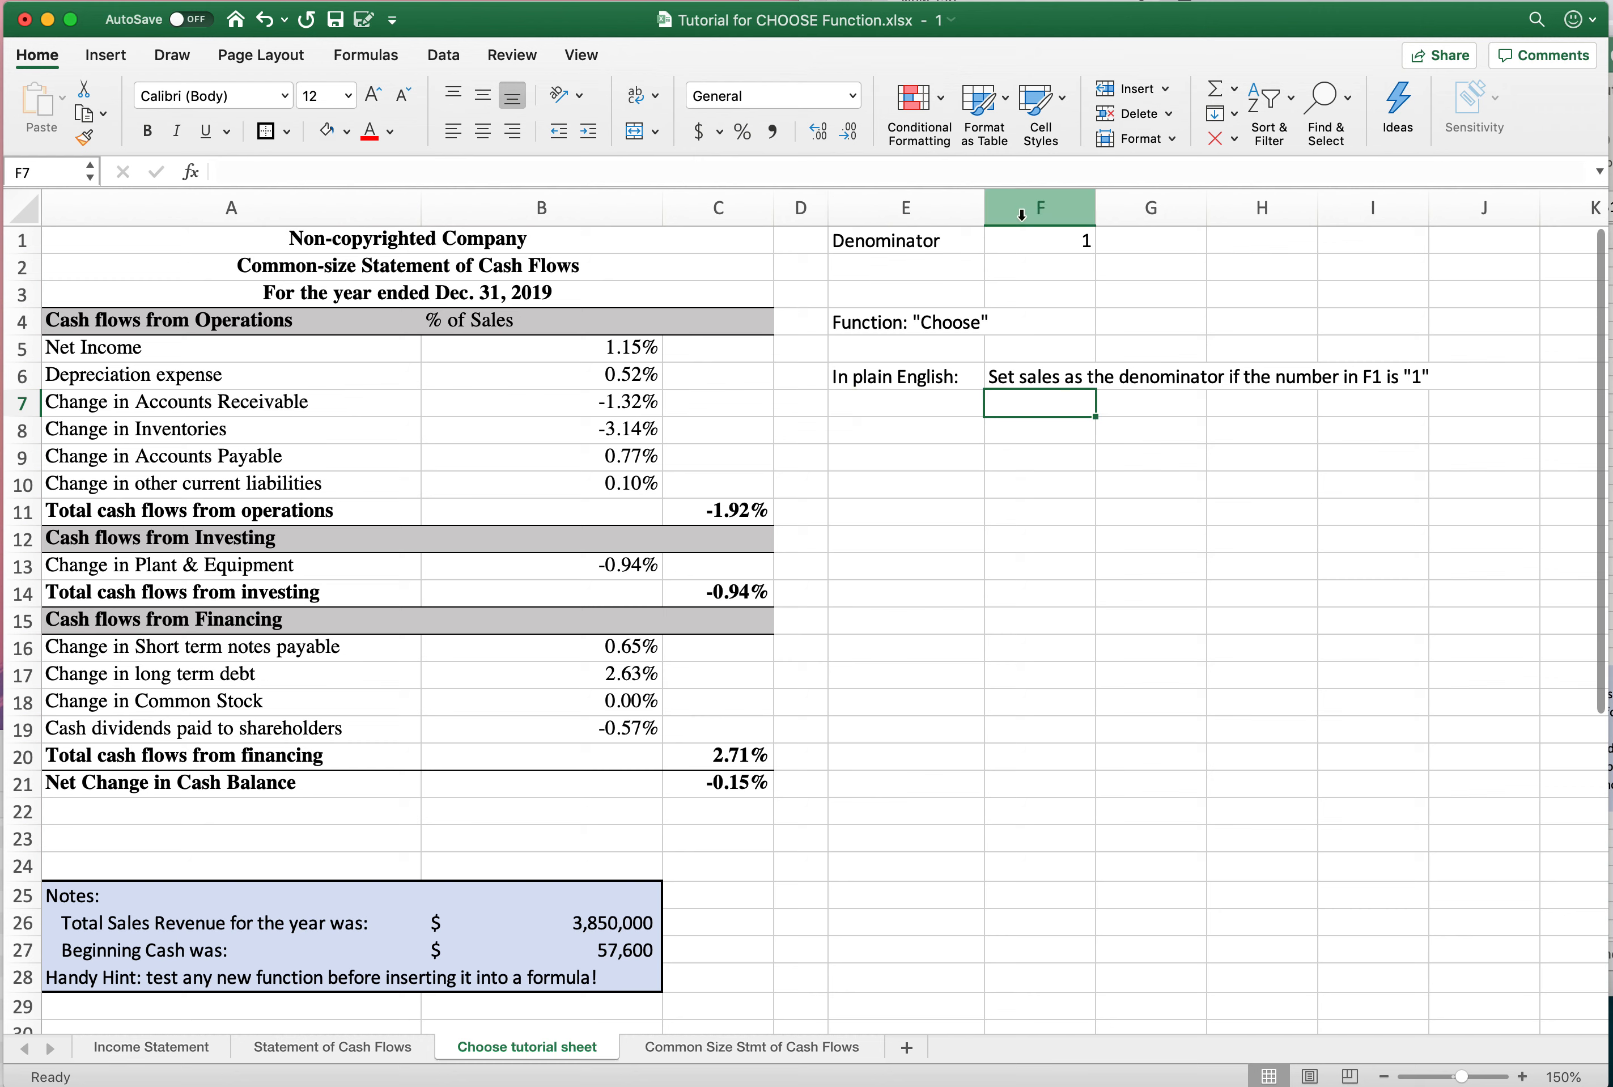
Step: Enter in F7 the second plain-English rule: Set beginning cash as the denominator if the number in F1 is "2"
{"action": "left_click", "coordinate": [1025, 238]}
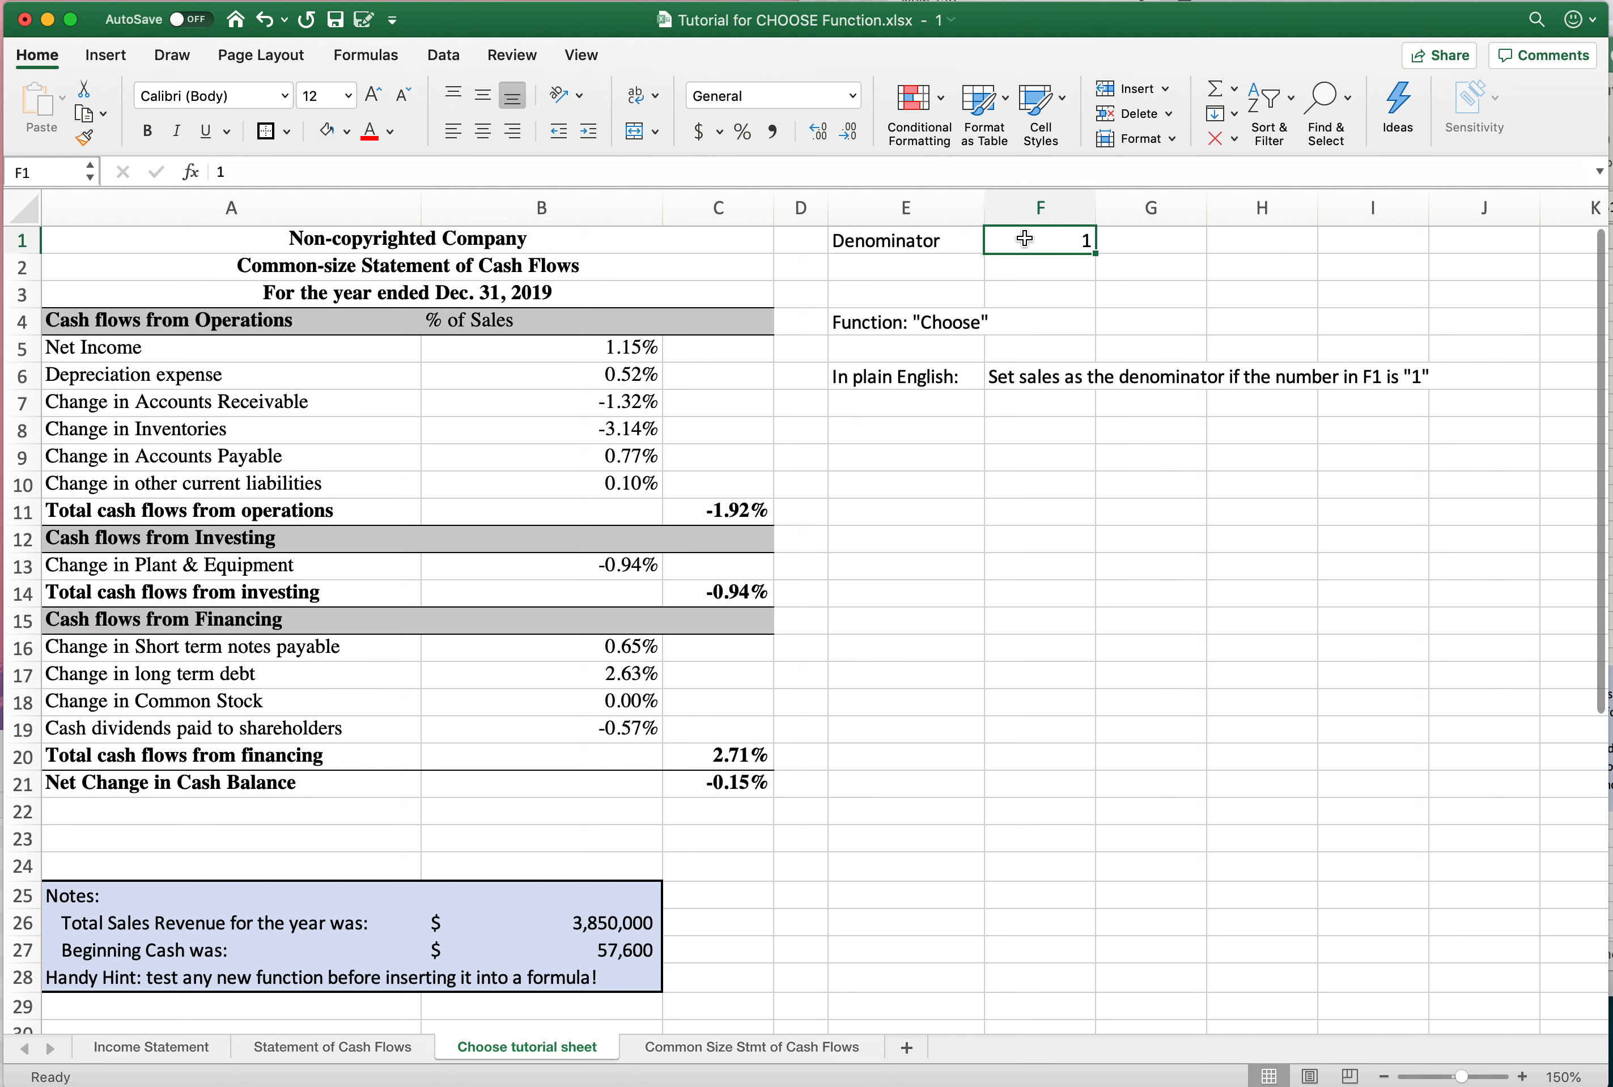
{"action": "left_click", "coordinate": [1044, 408]}
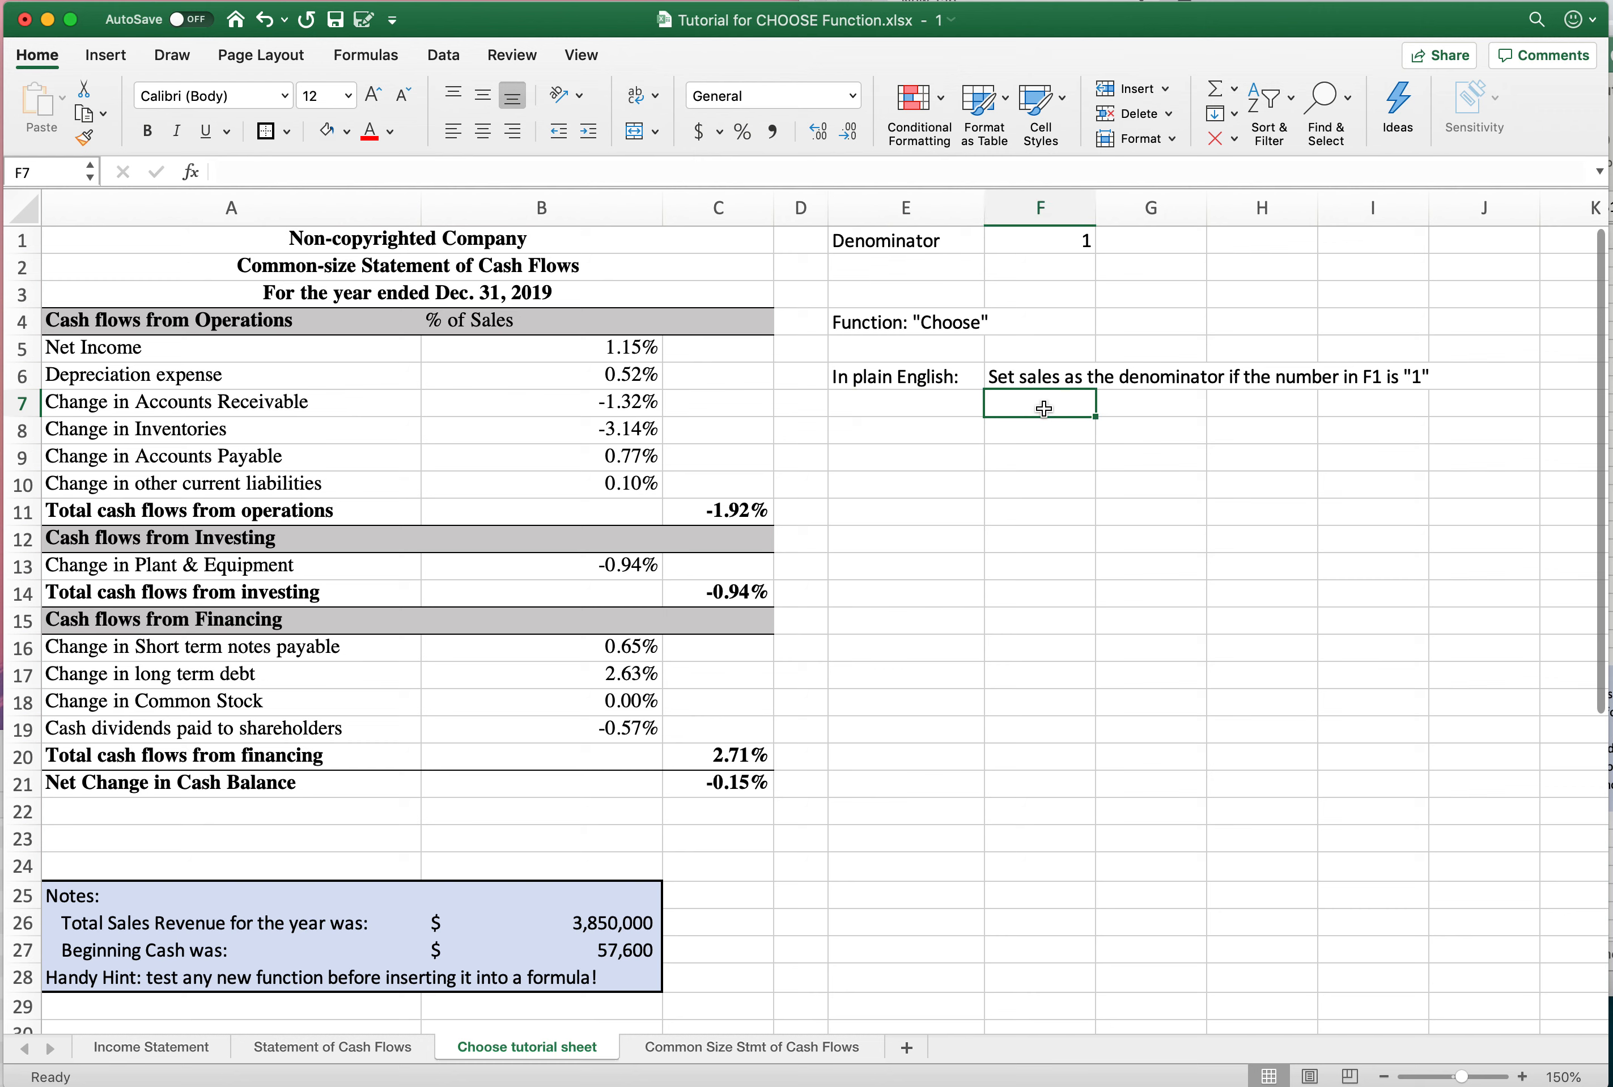
{"action": "type", "text": "Set "}
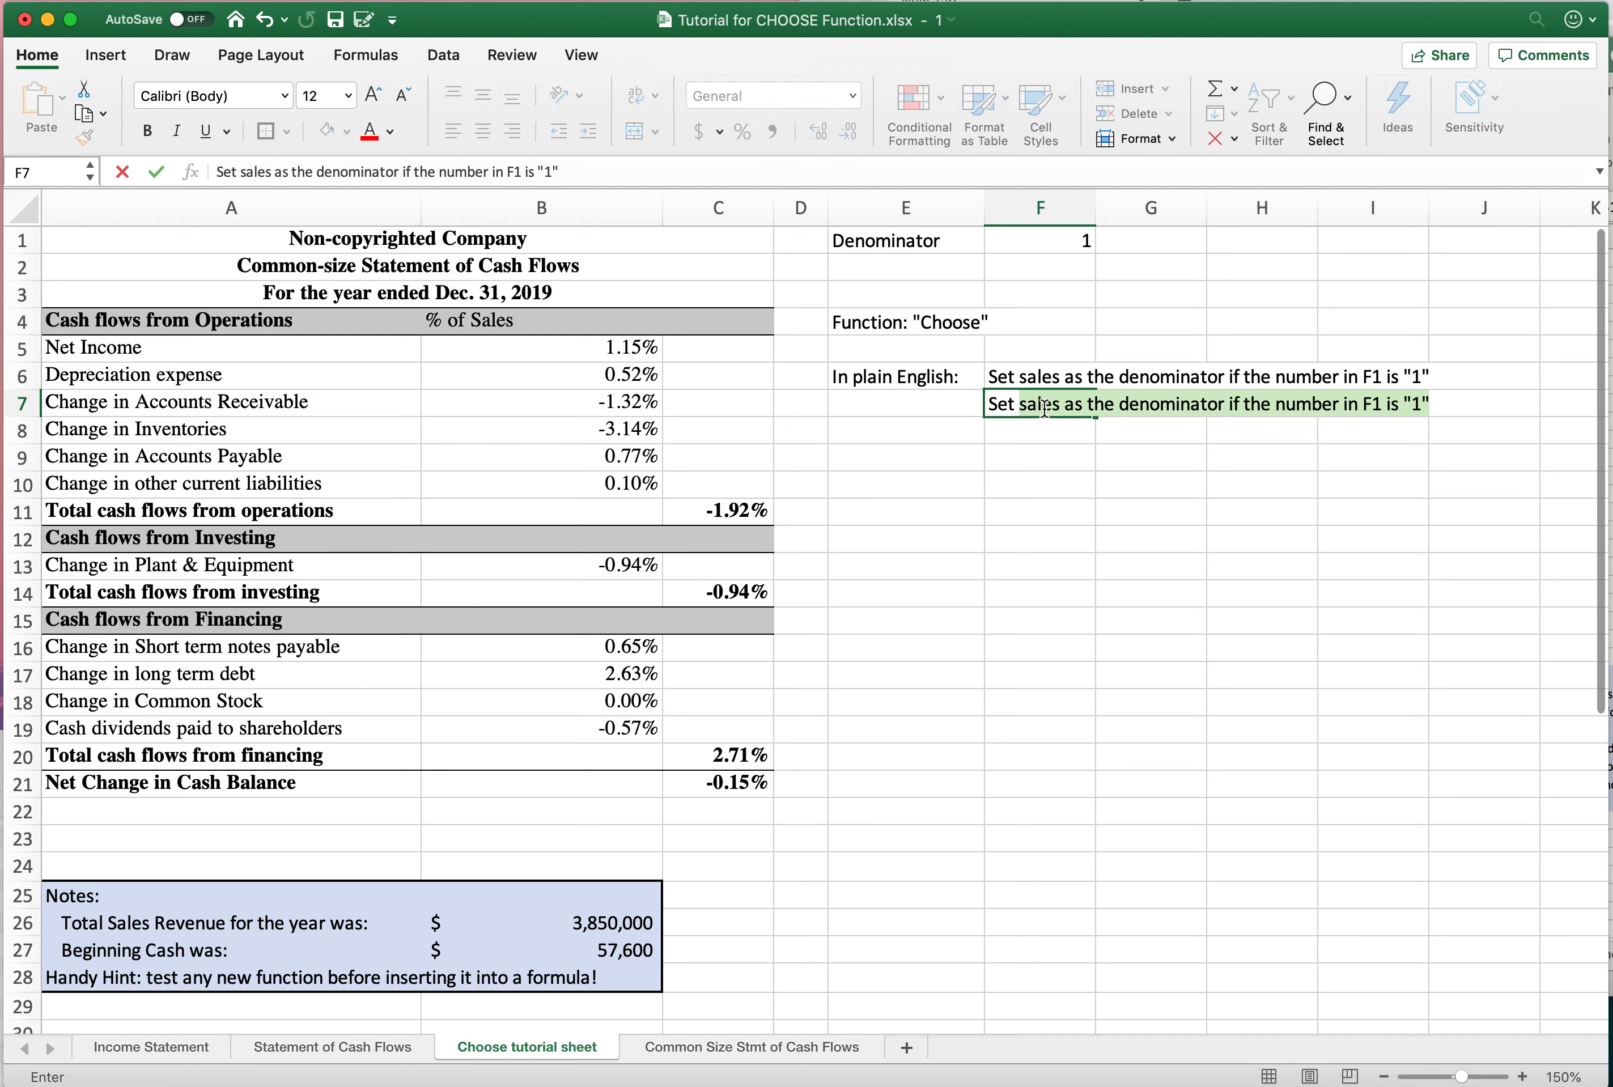
{"action": "type", "text": "beginnin"}
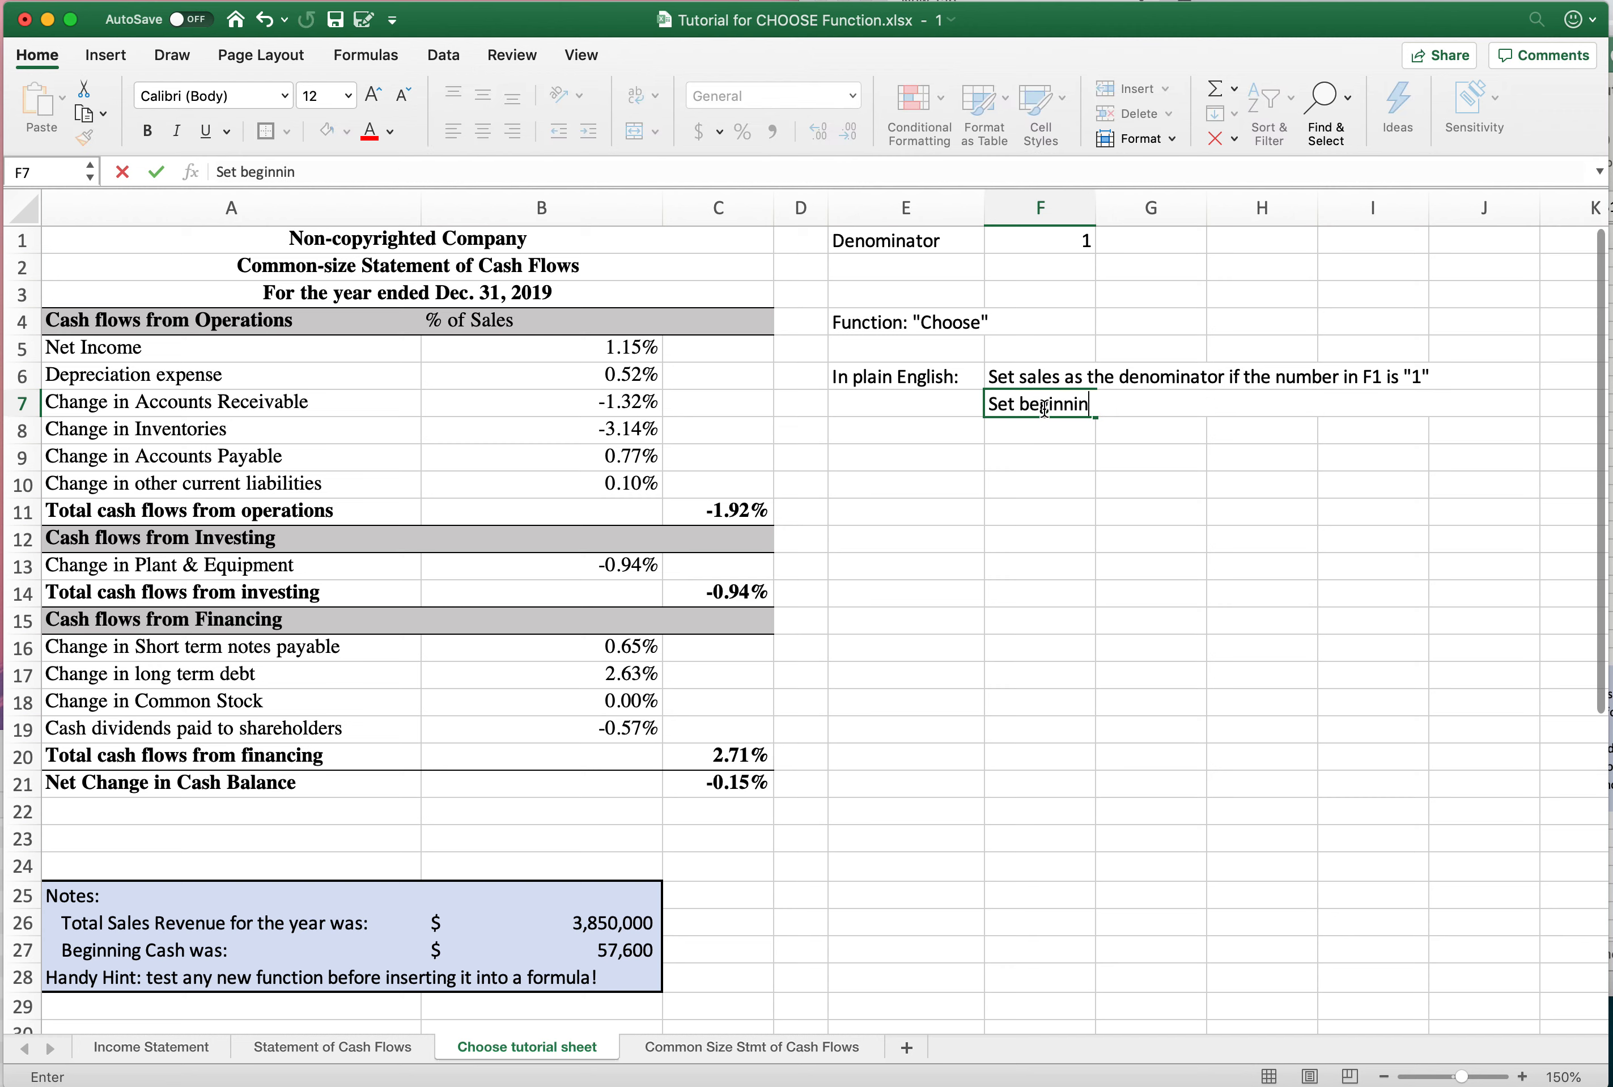
{"action": "type", "text": "g cash as the"}
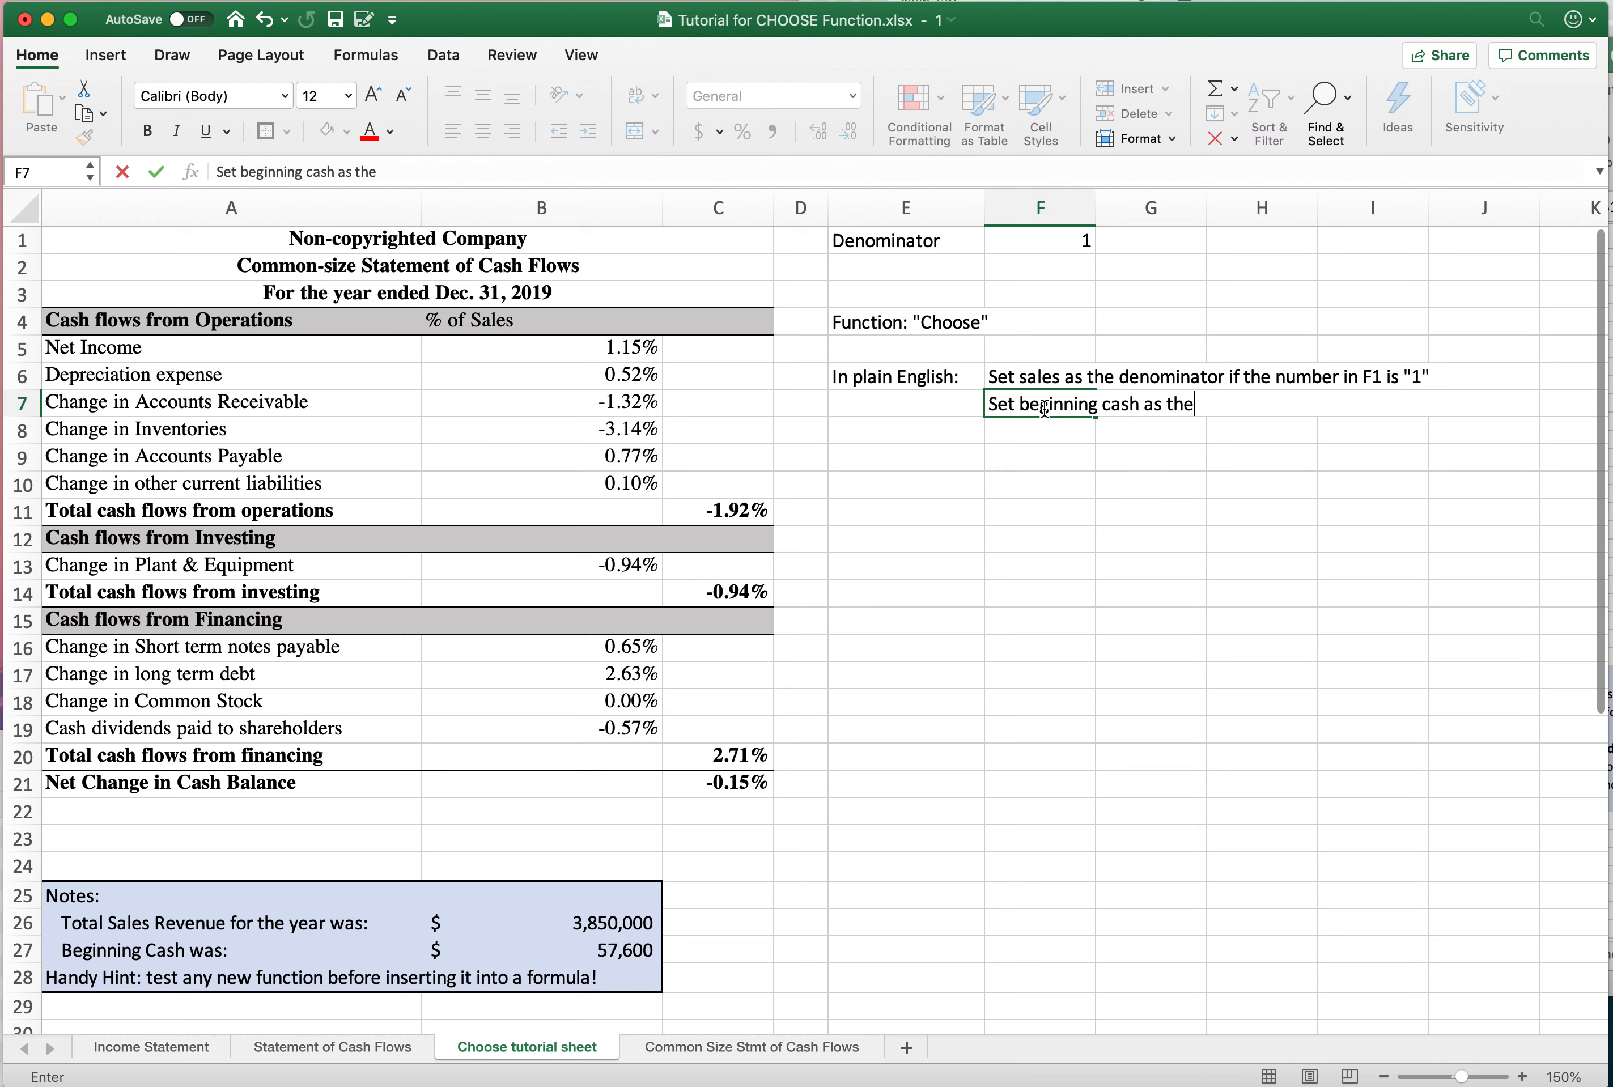
{"action": "type", "text": " denomina"}
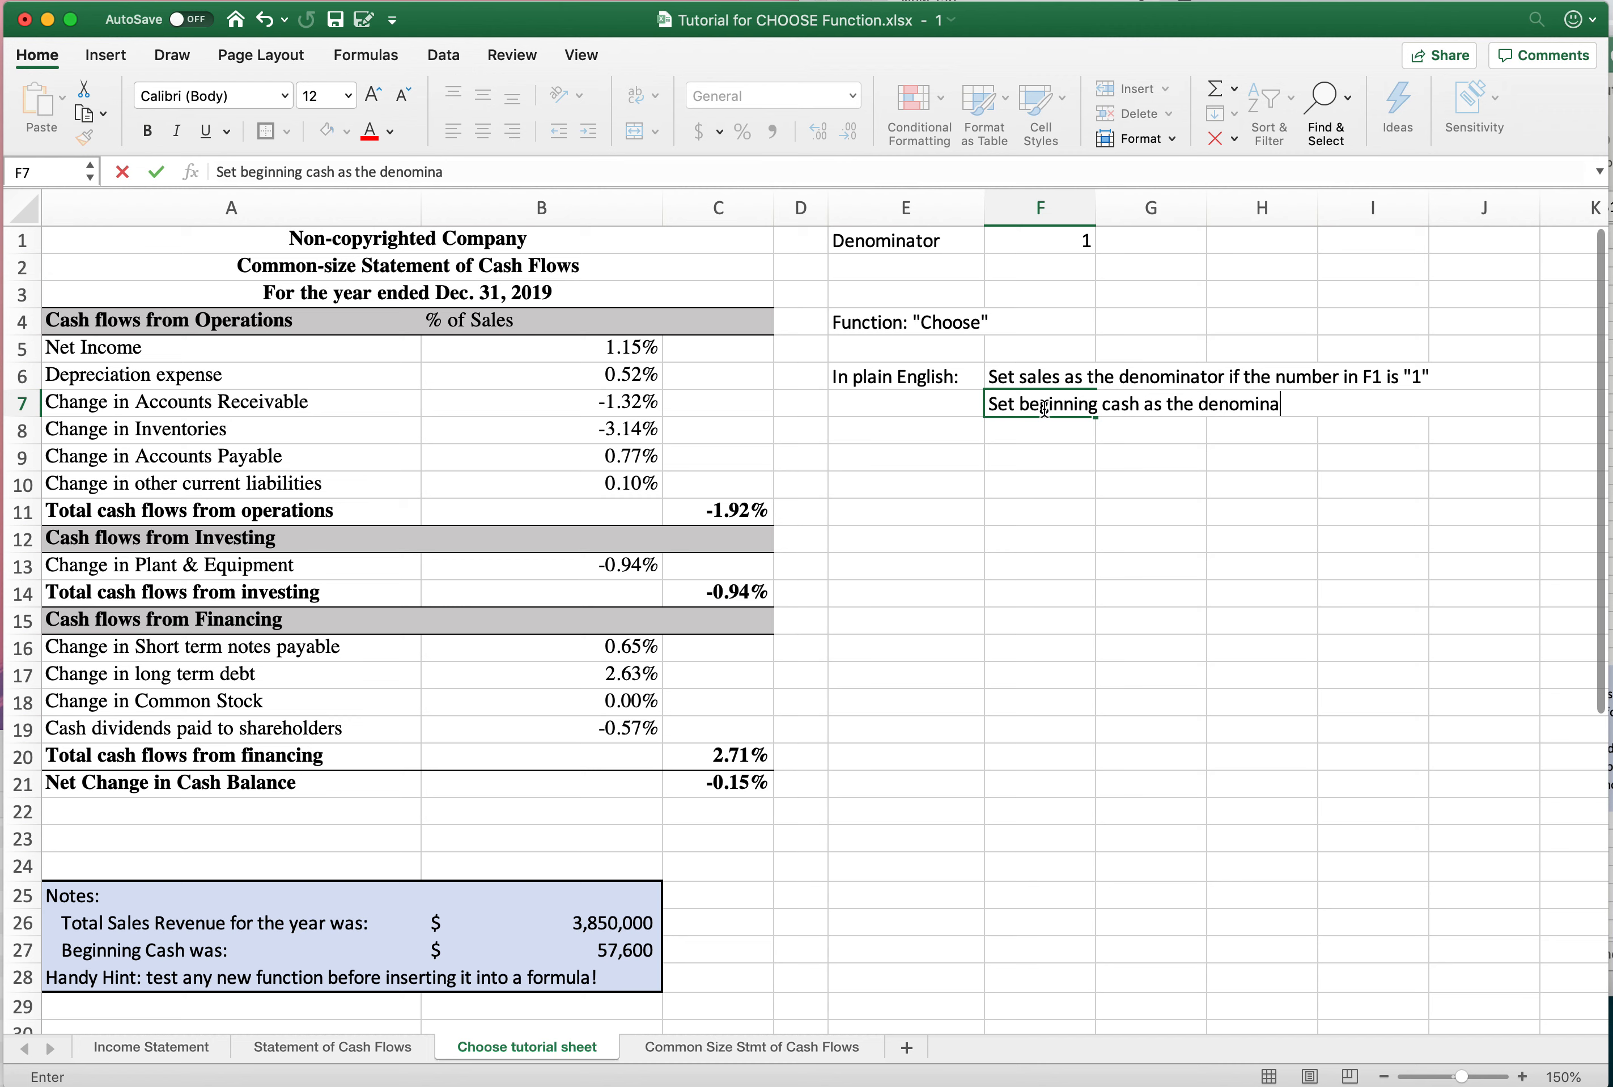
{"action": "type", "text": "tor if the number in F"}
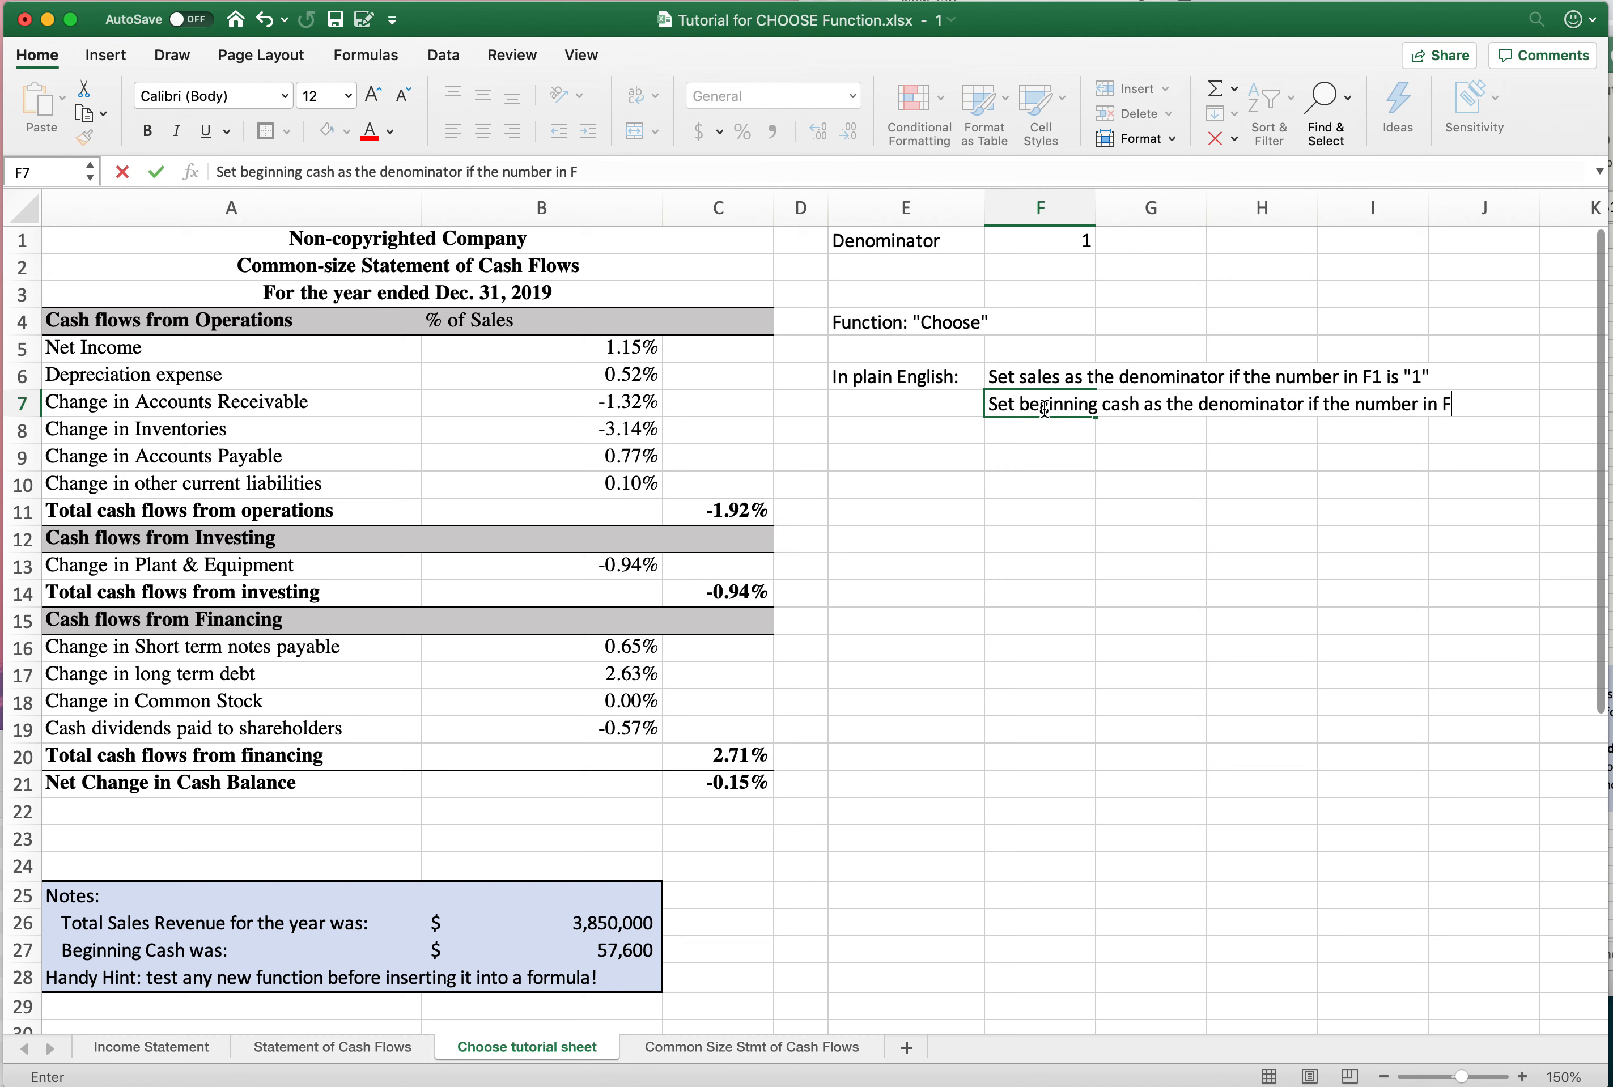
{"action": "type", "text": "1 is \"2\""}
{"action": "key", "text": "Return"}
{"action": "key", "text": "Return"}
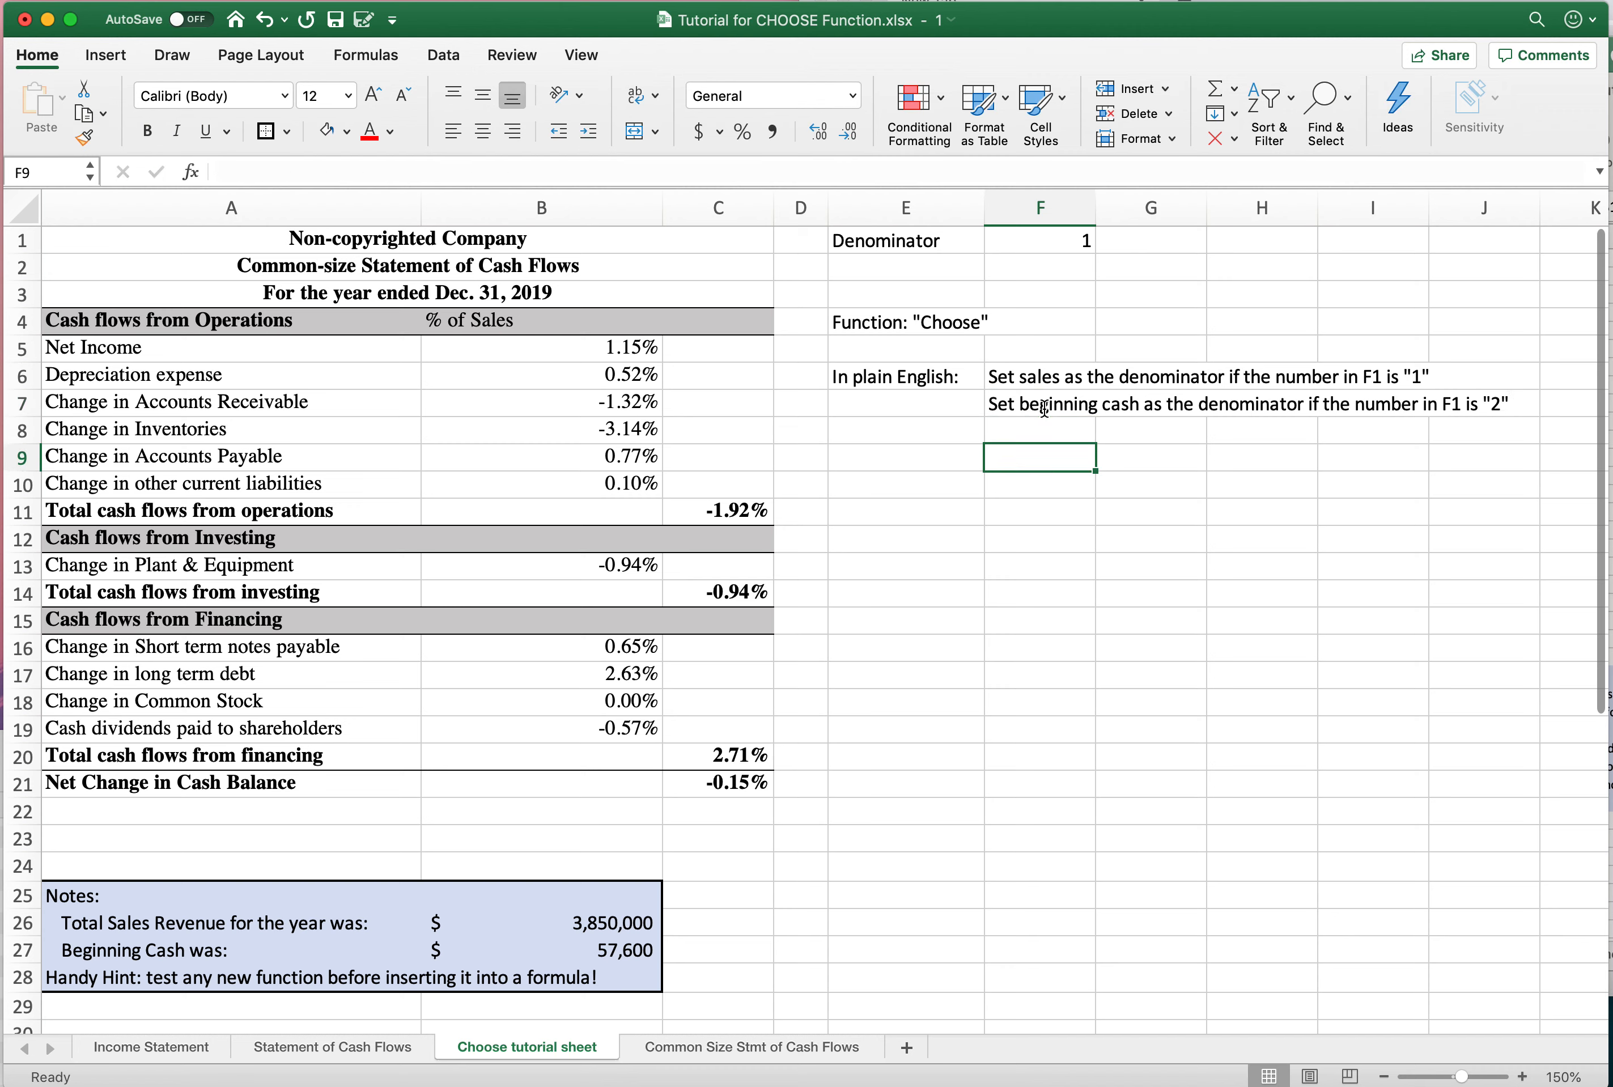
Step: Enter the label In "excel speak" in E9, with quotation marks around excel speak
{"action": "key", "text": "Left"}
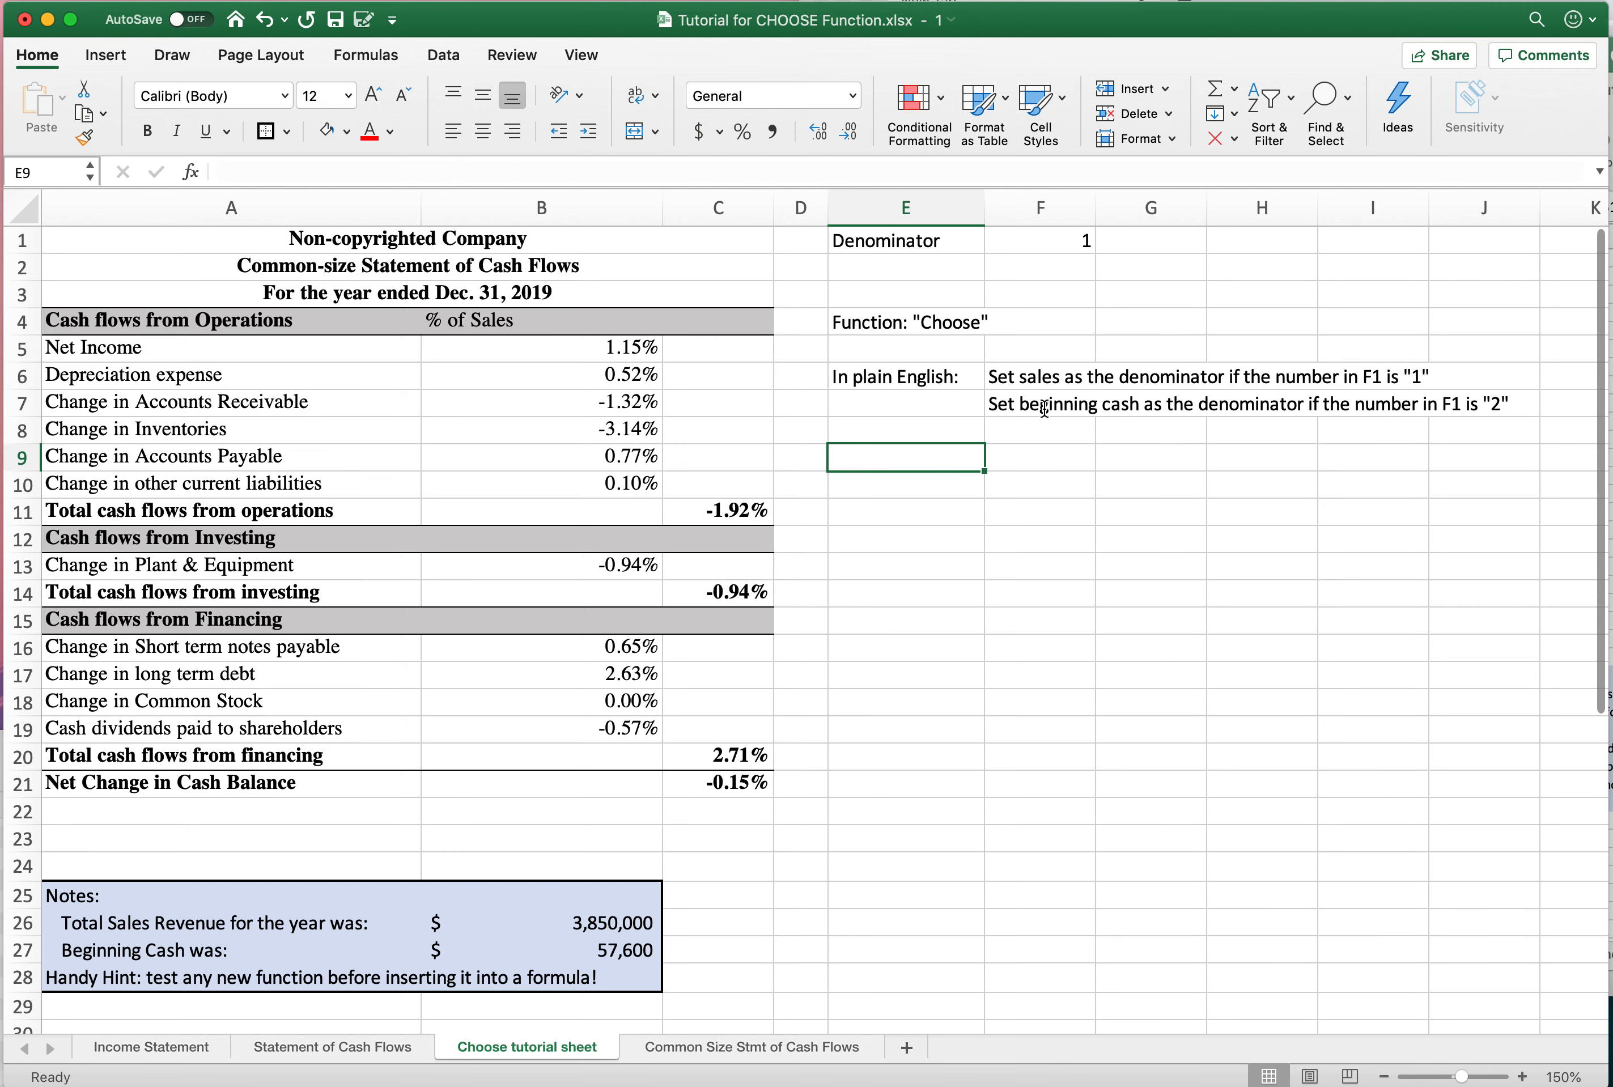
{"action": "left_click", "coordinate": [1056, 241]}
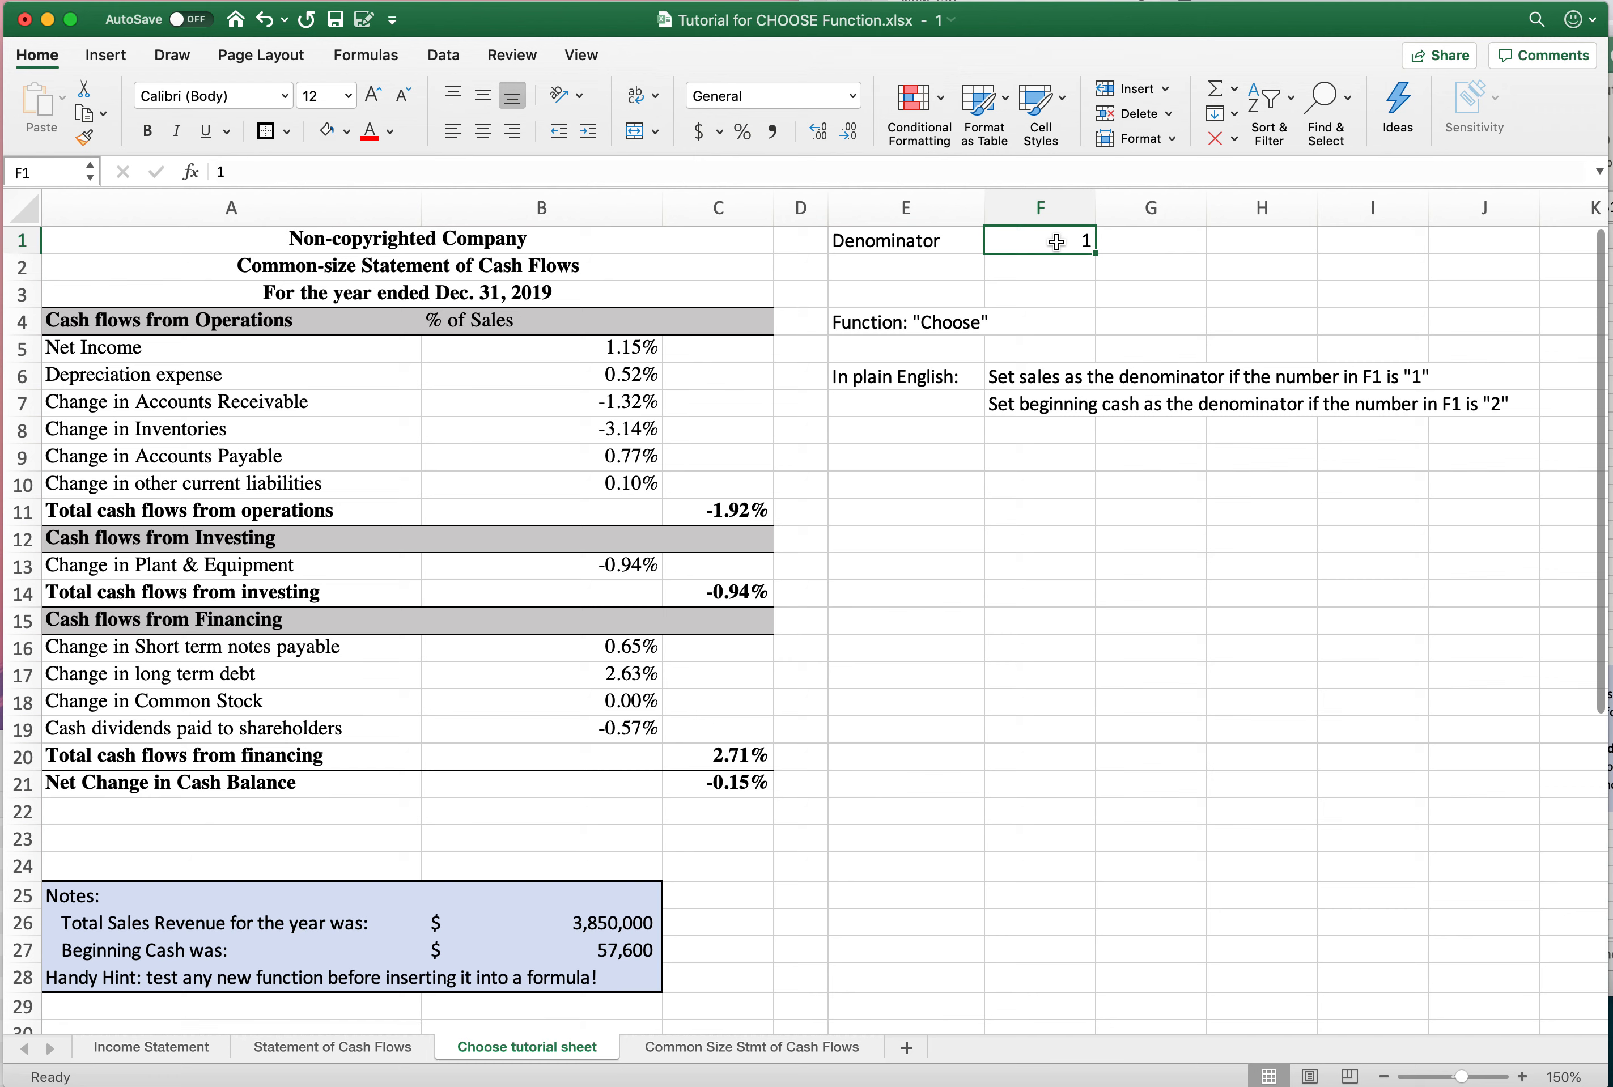
{"action": "left_click", "coordinate": [894, 466]}
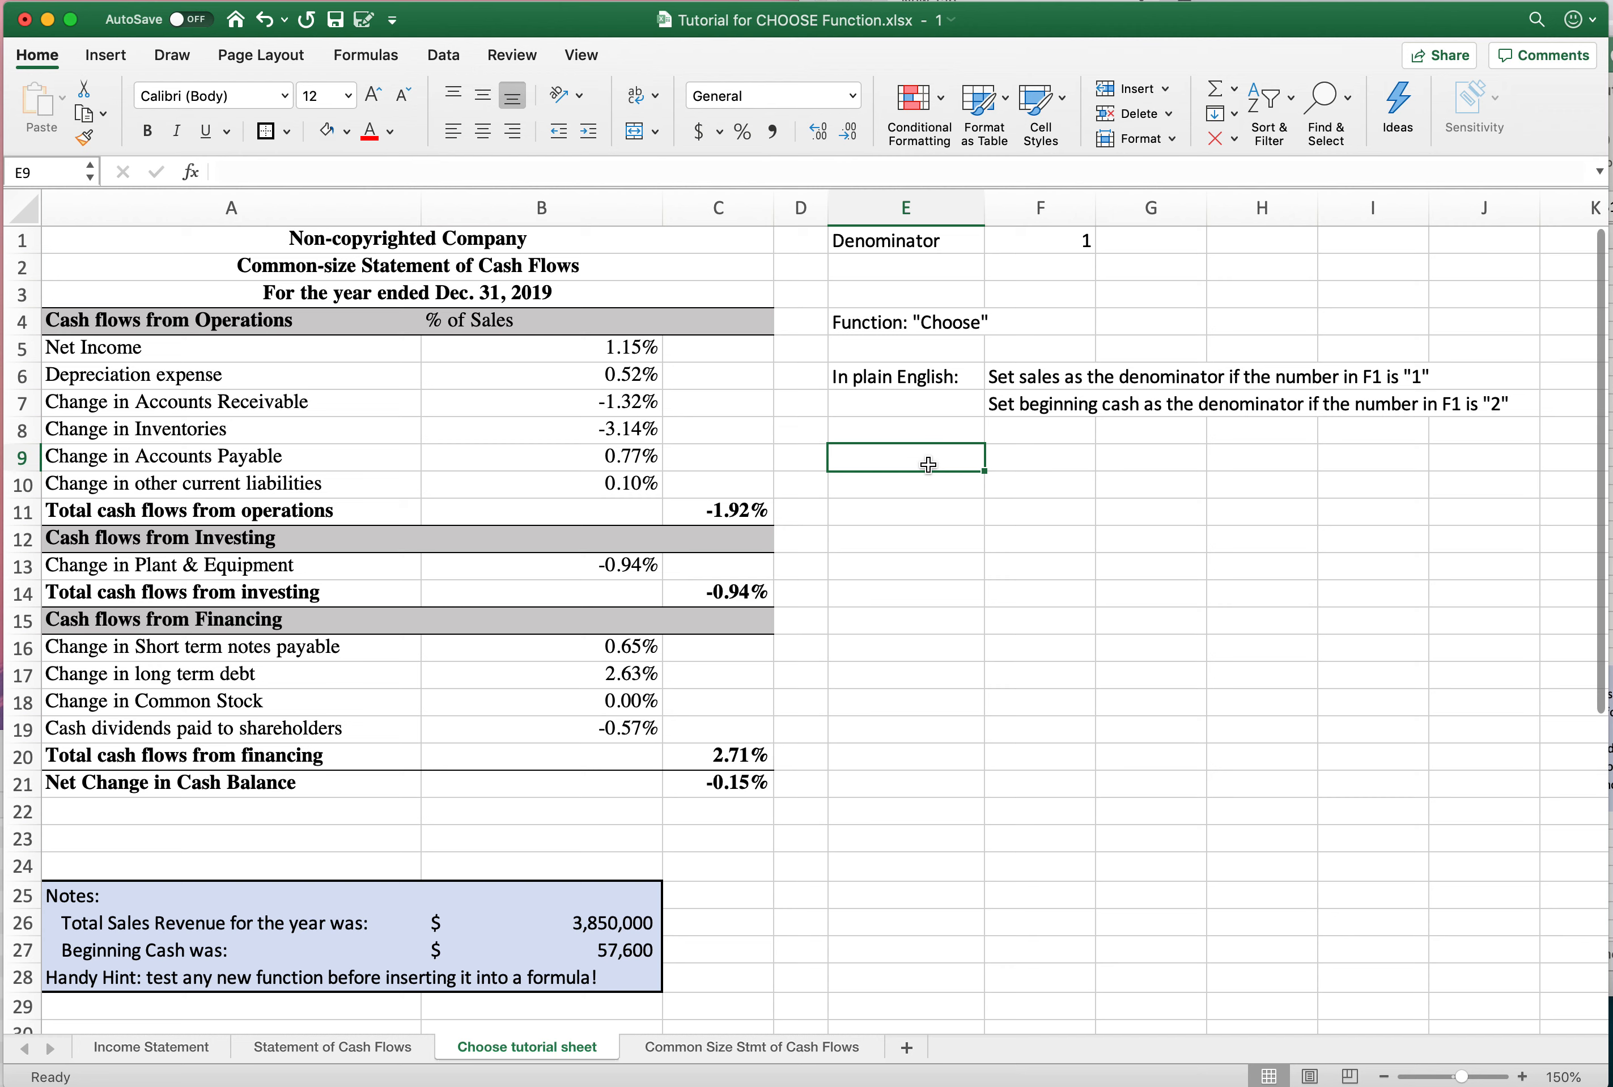
{"action": "type", "text": "In \"exce"}
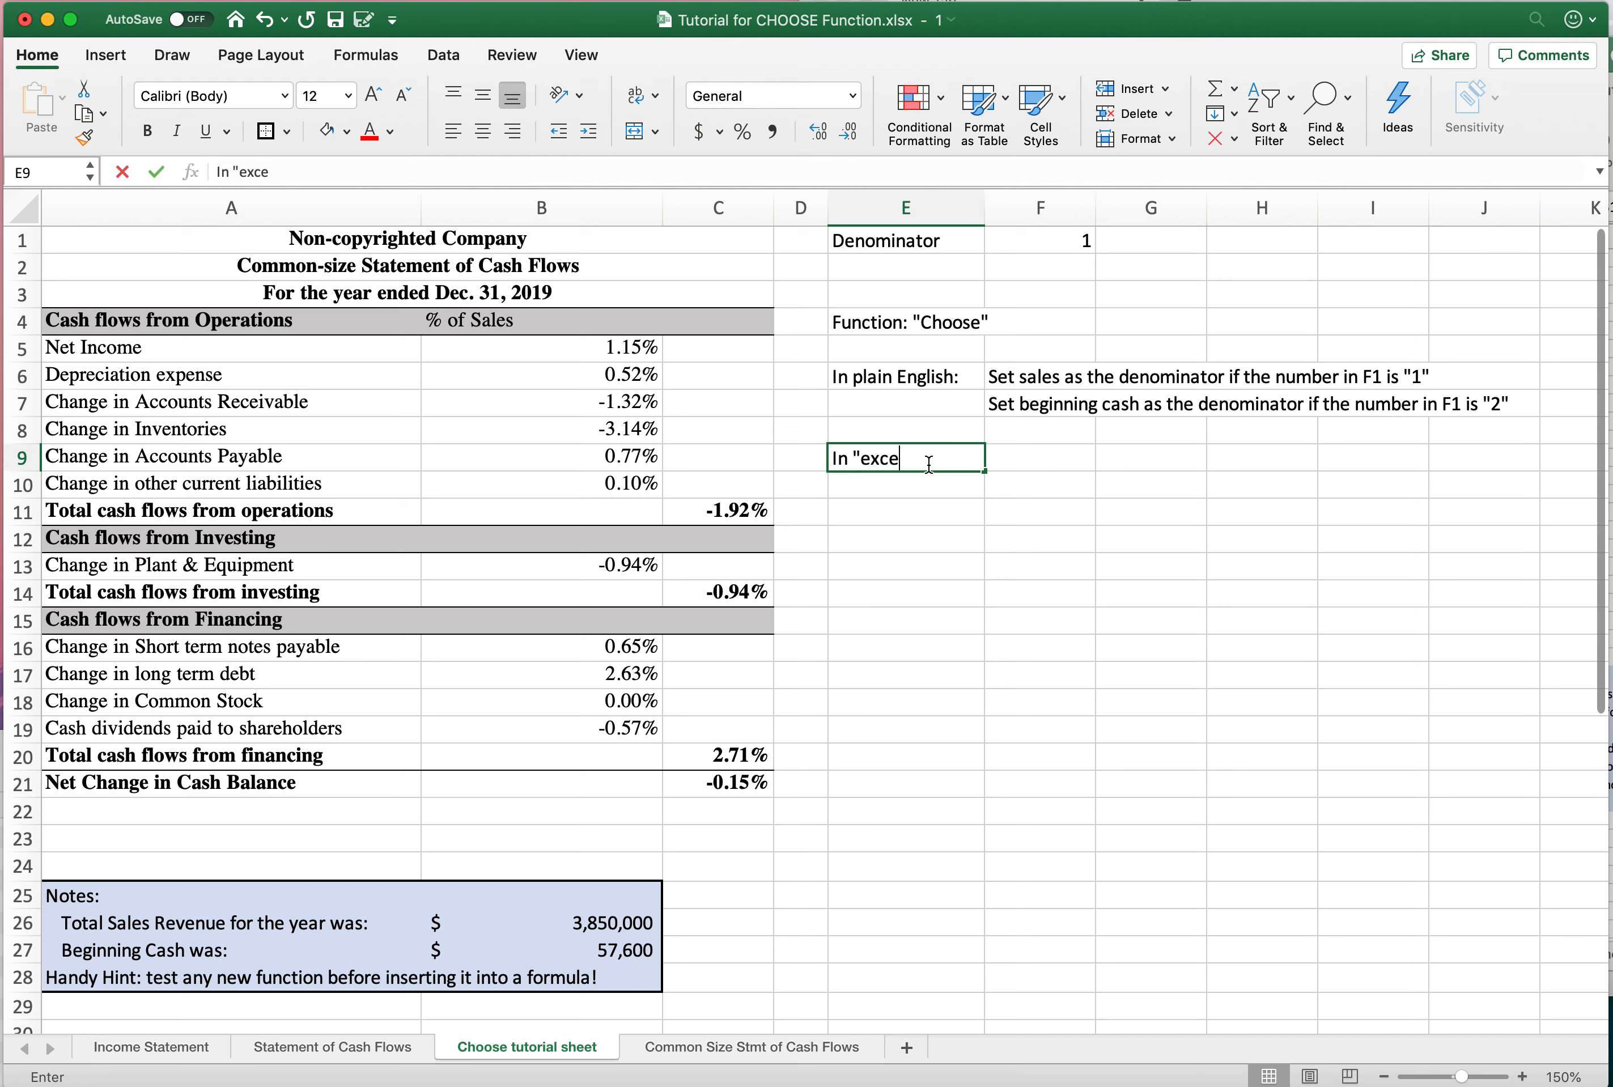
{"action": "type", "text": "l speak\""}
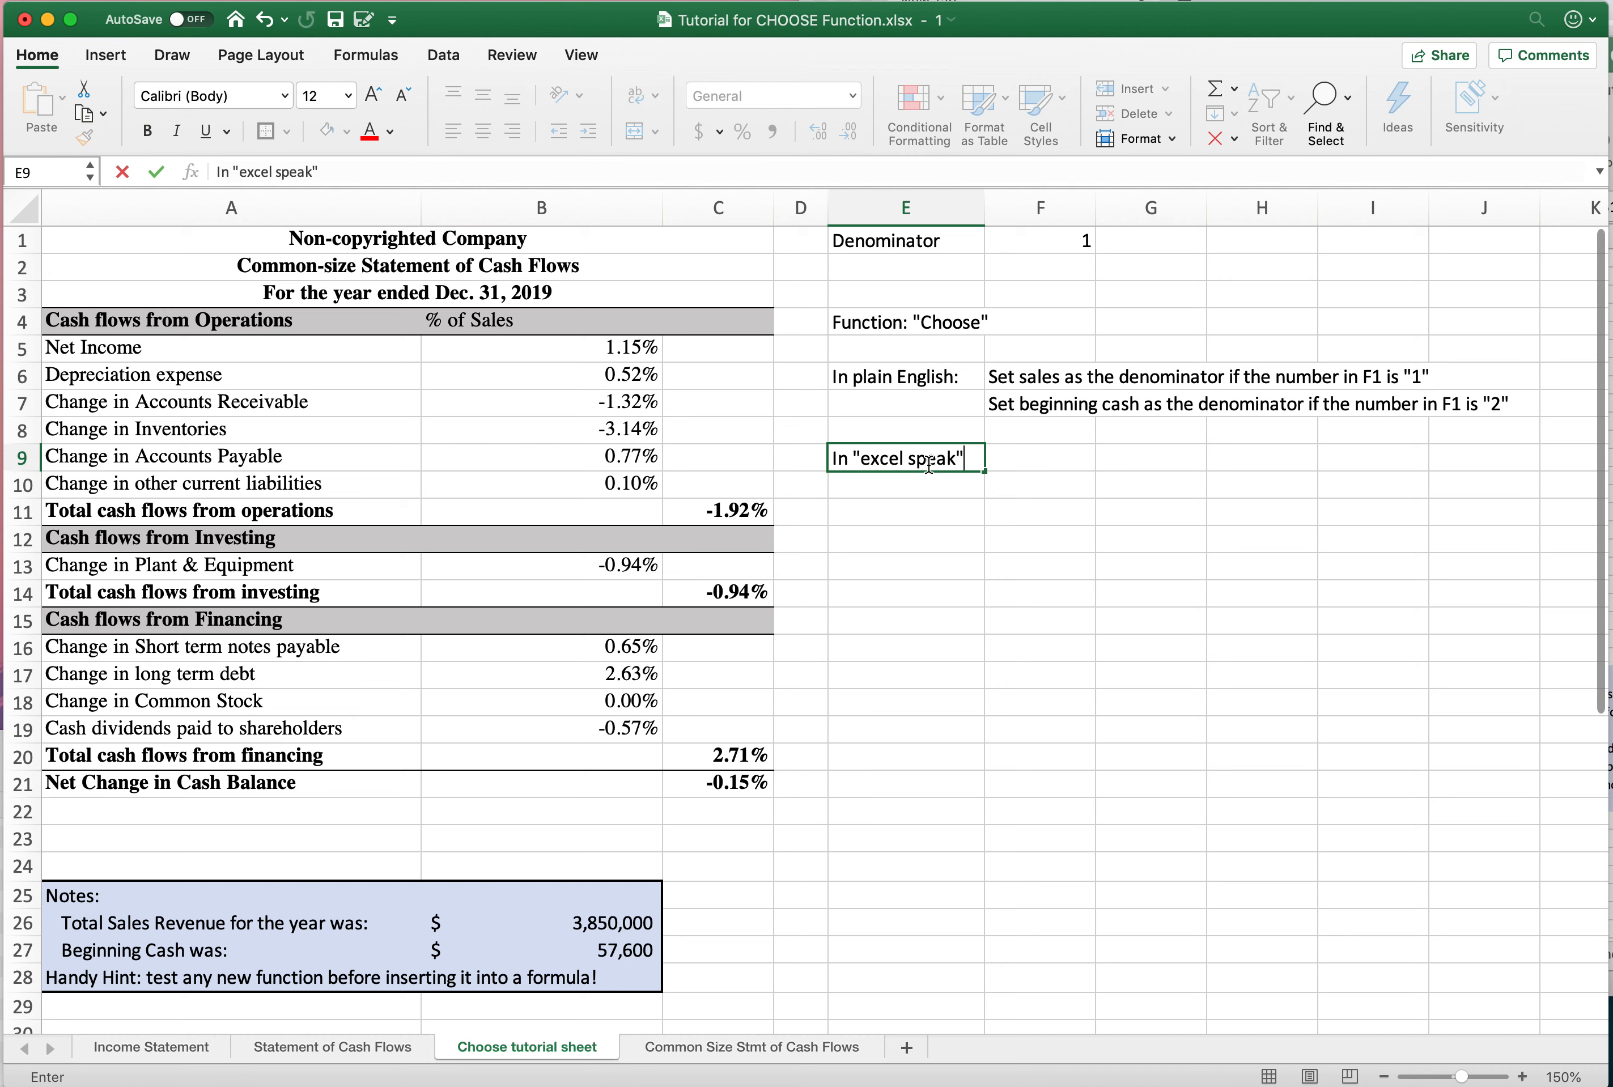
{"action": "key", "text": "Tab"}
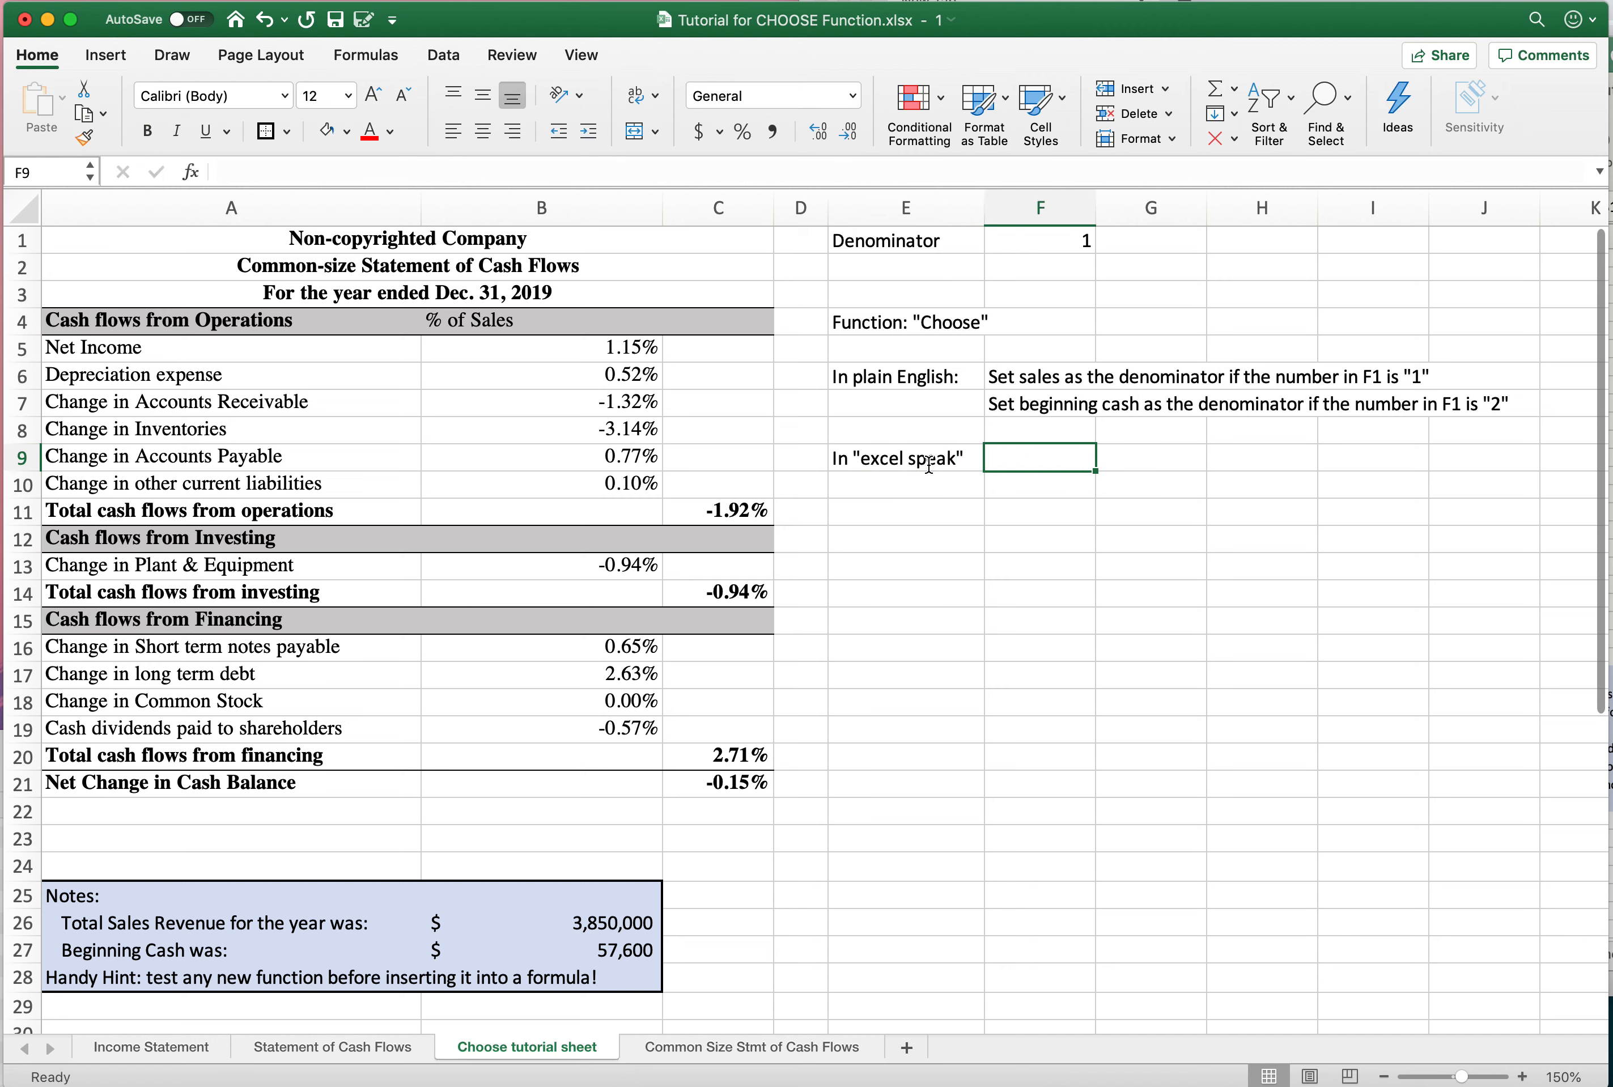
Step: Enter in F9 the text: Set the value in B26 as the denominator if F1 is "1"
{"action": "type", "text": "Set the value in "}
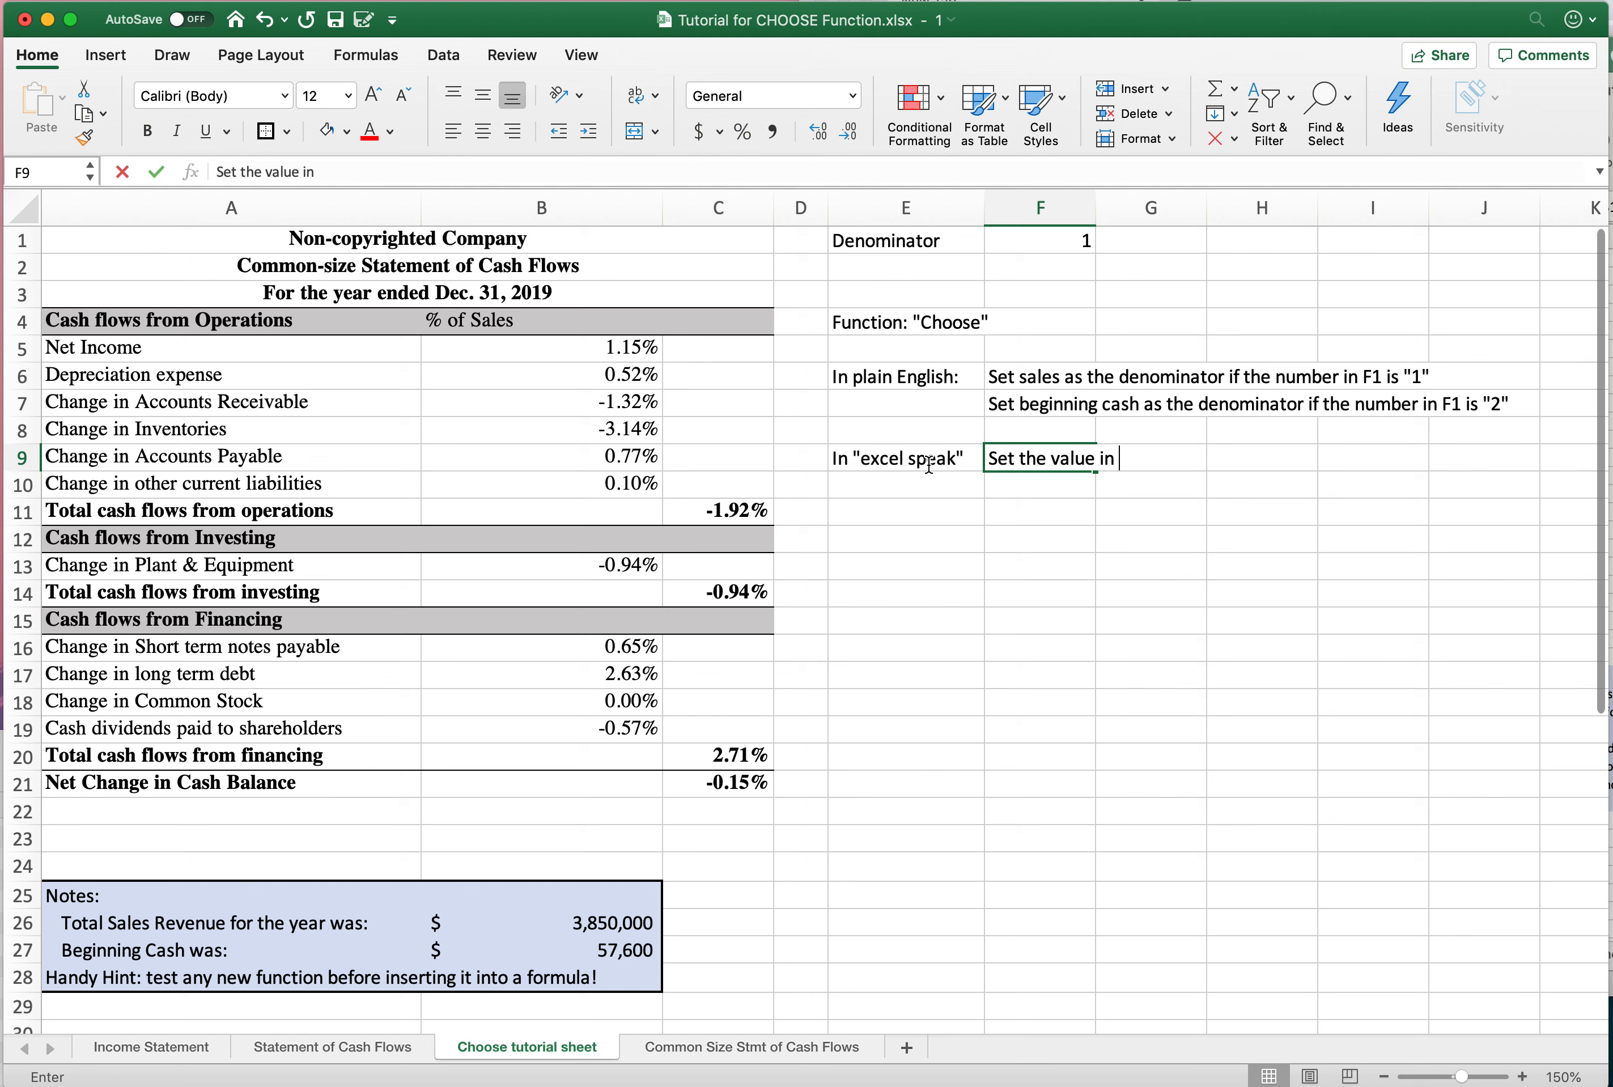
{"action": "type", "text": "B26 "}
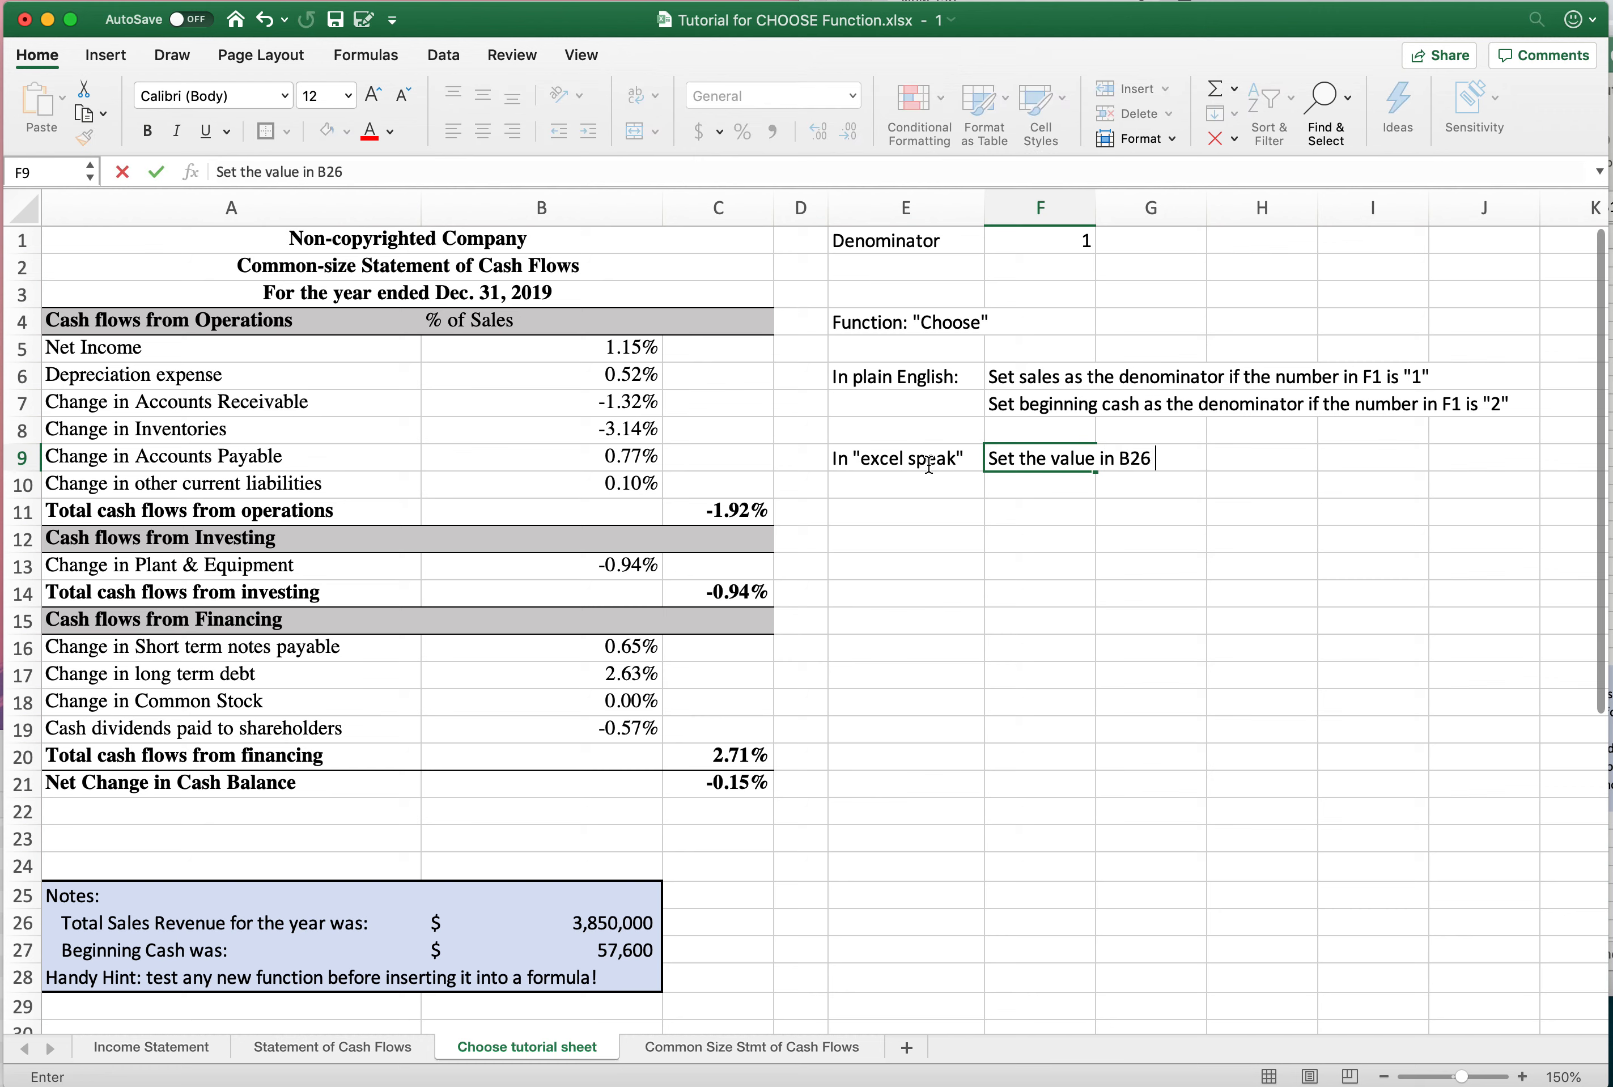
{"action": "type", "text": "as the denomin"}
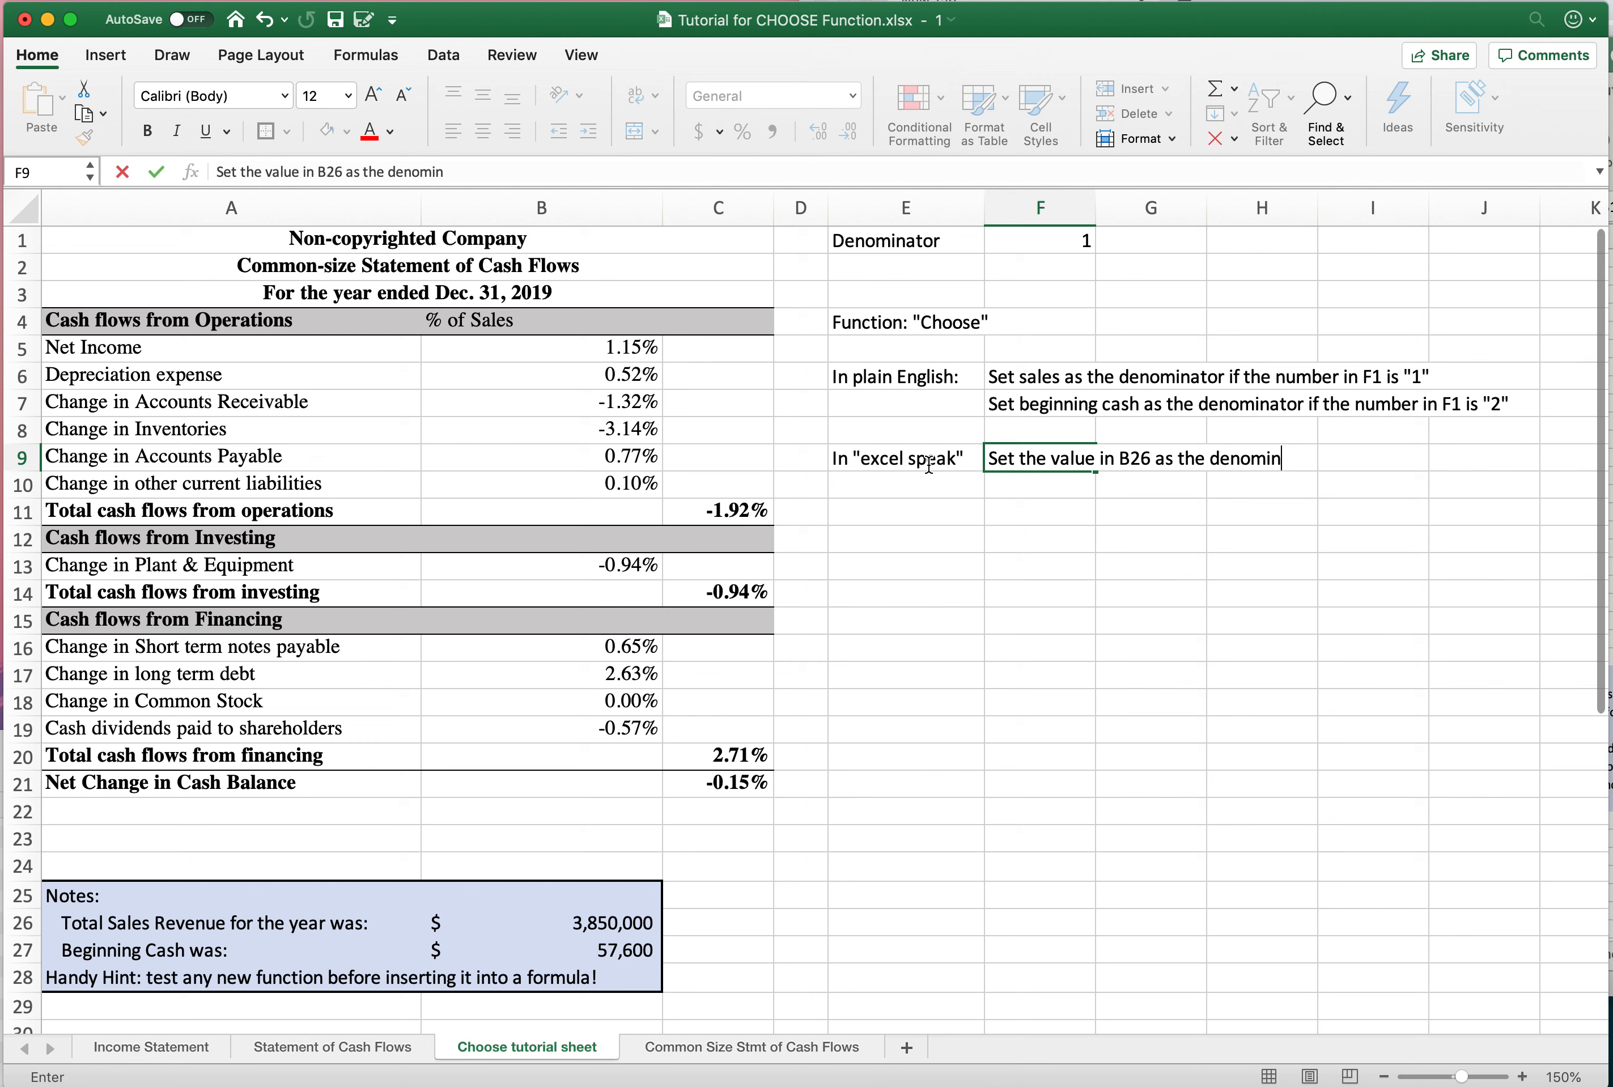
{"action": "type", "text": "ator if F1 is \"1\""}
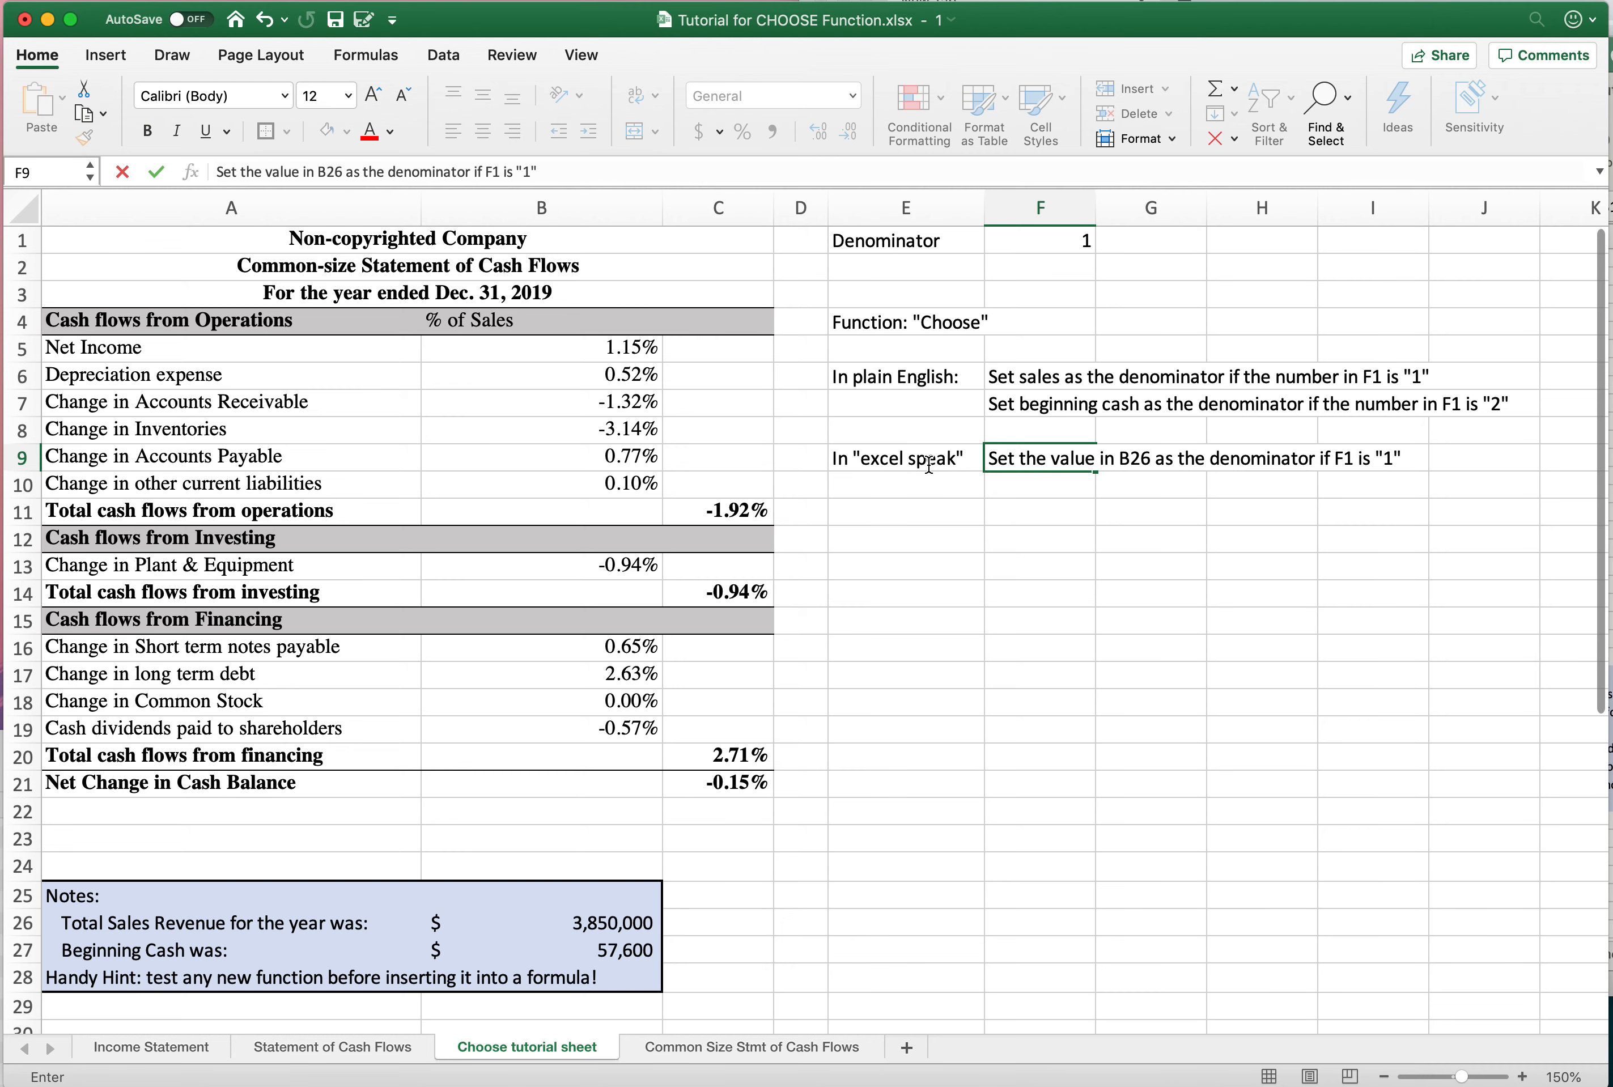
{"action": "key", "text": "Return"}
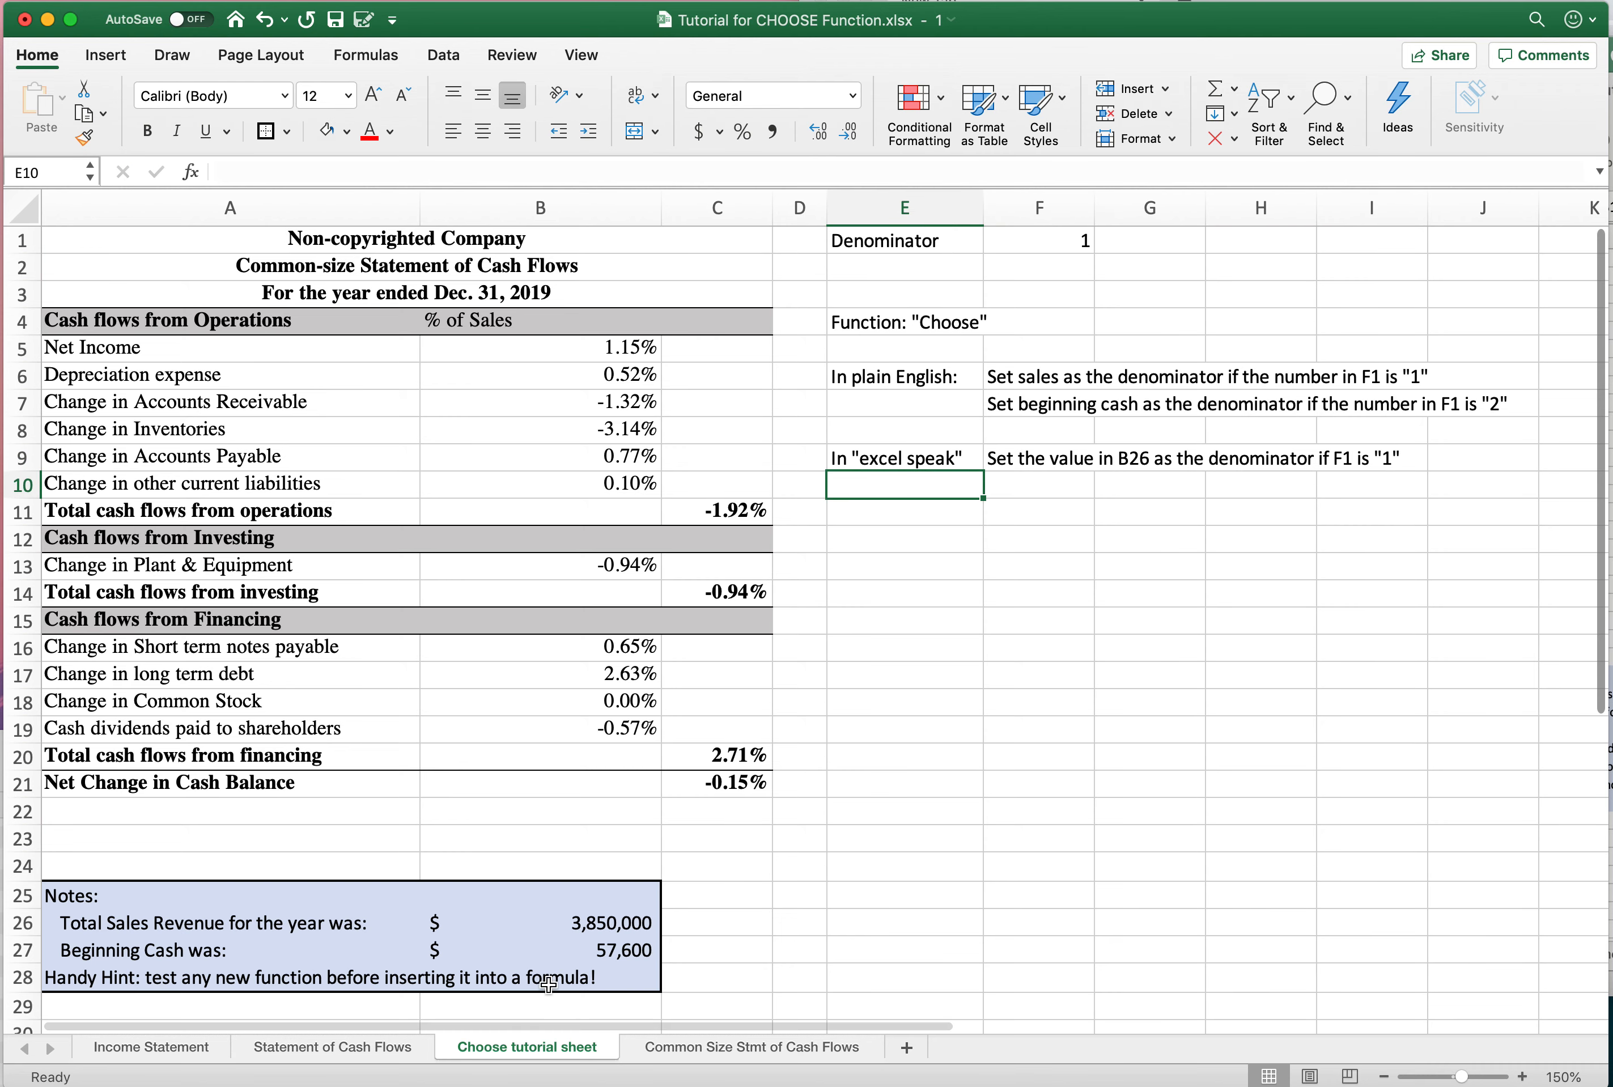
Step: Enter in F10 the text: Set the value in B27 as the denominator if F1 is "2"
{"action": "left_click", "coordinate": [531, 919]}
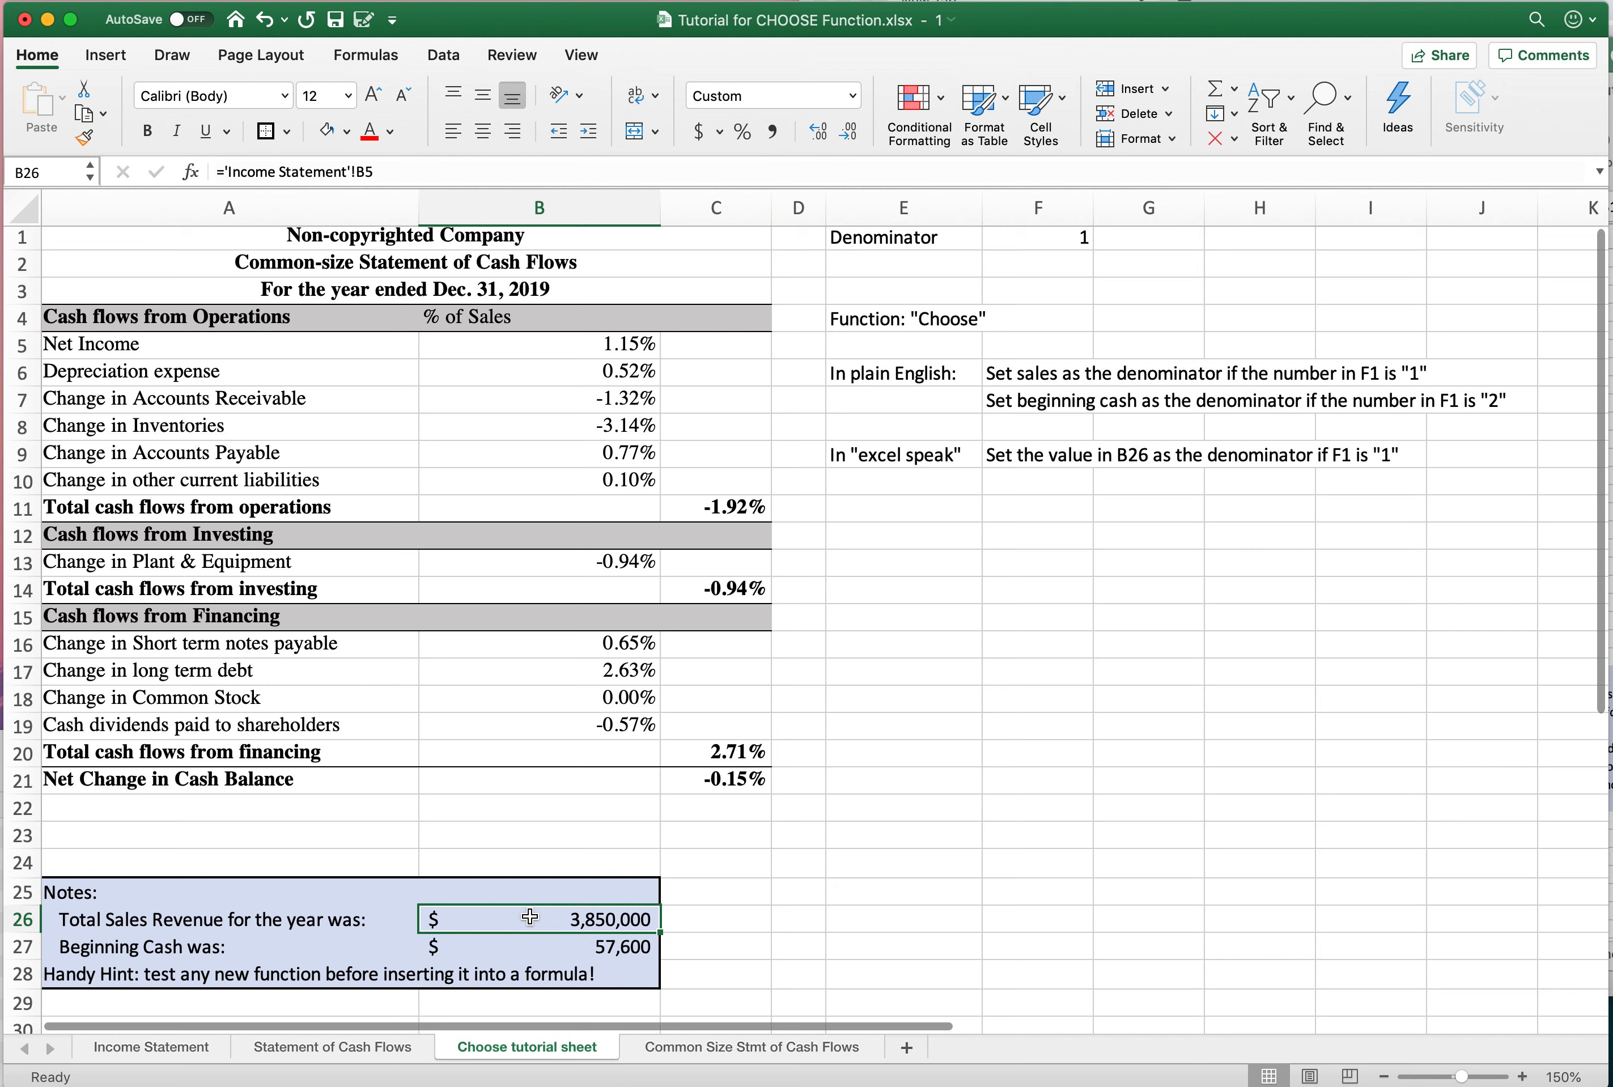
{"action": "left_click", "coordinate": [1015, 487]}
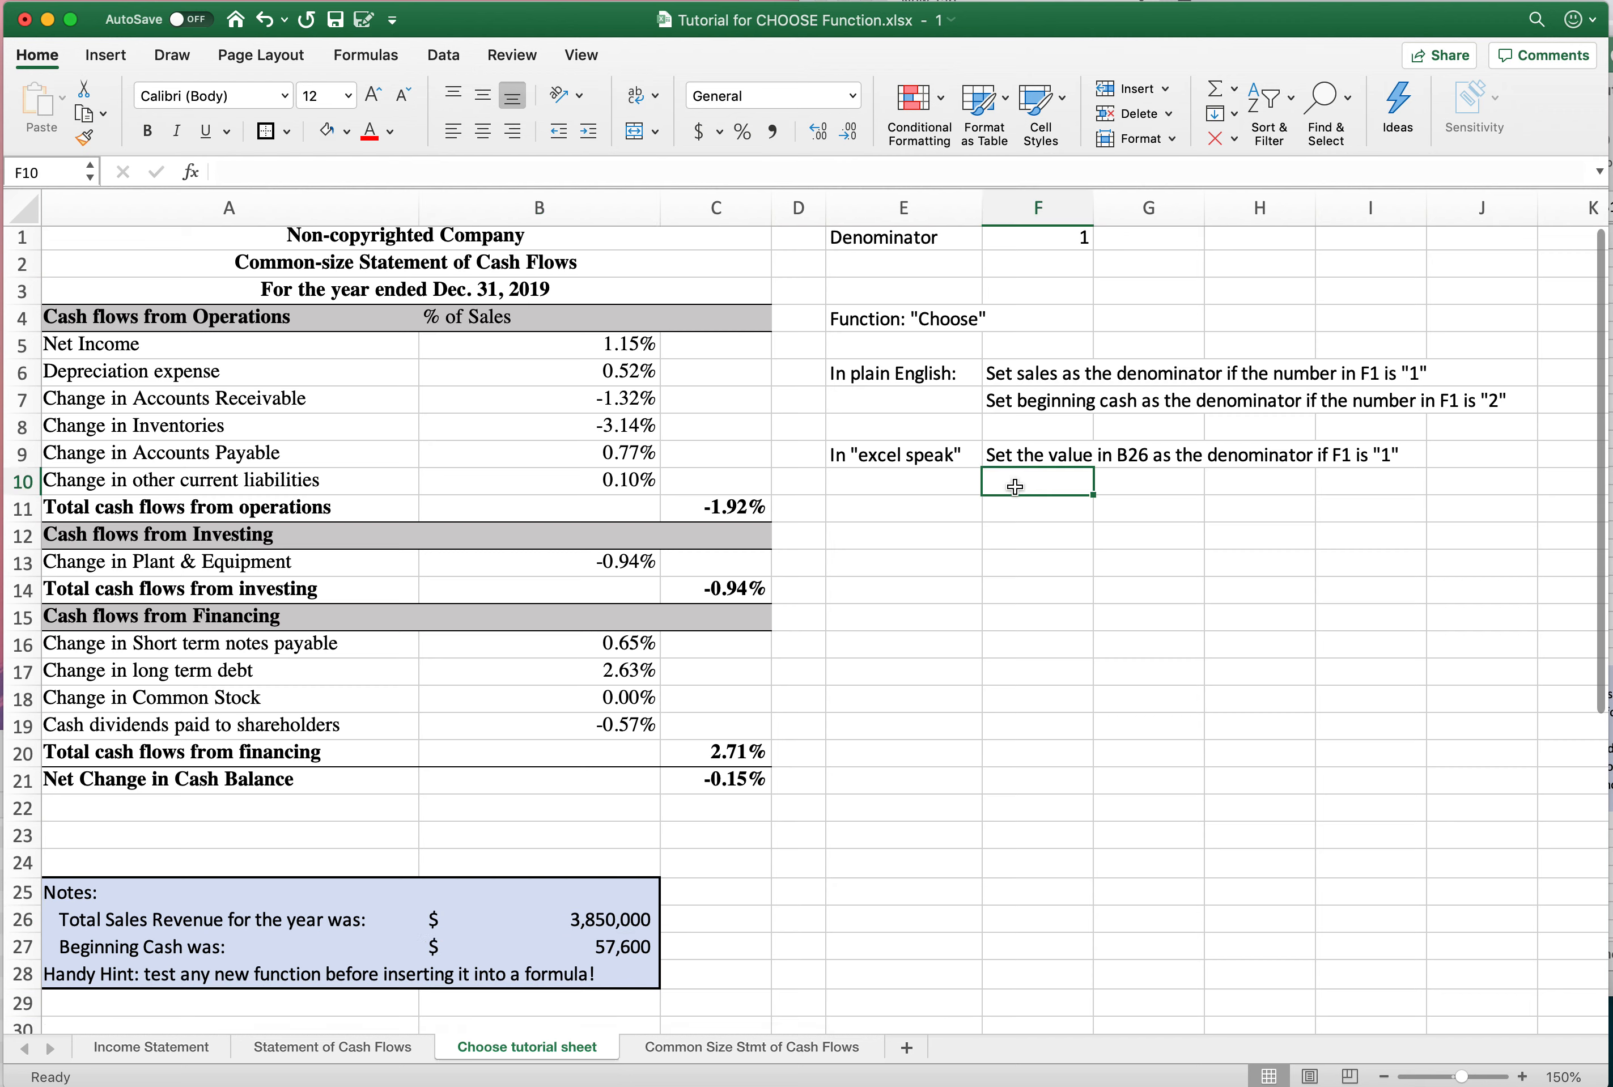
{"action": "type", "text": "Set "}
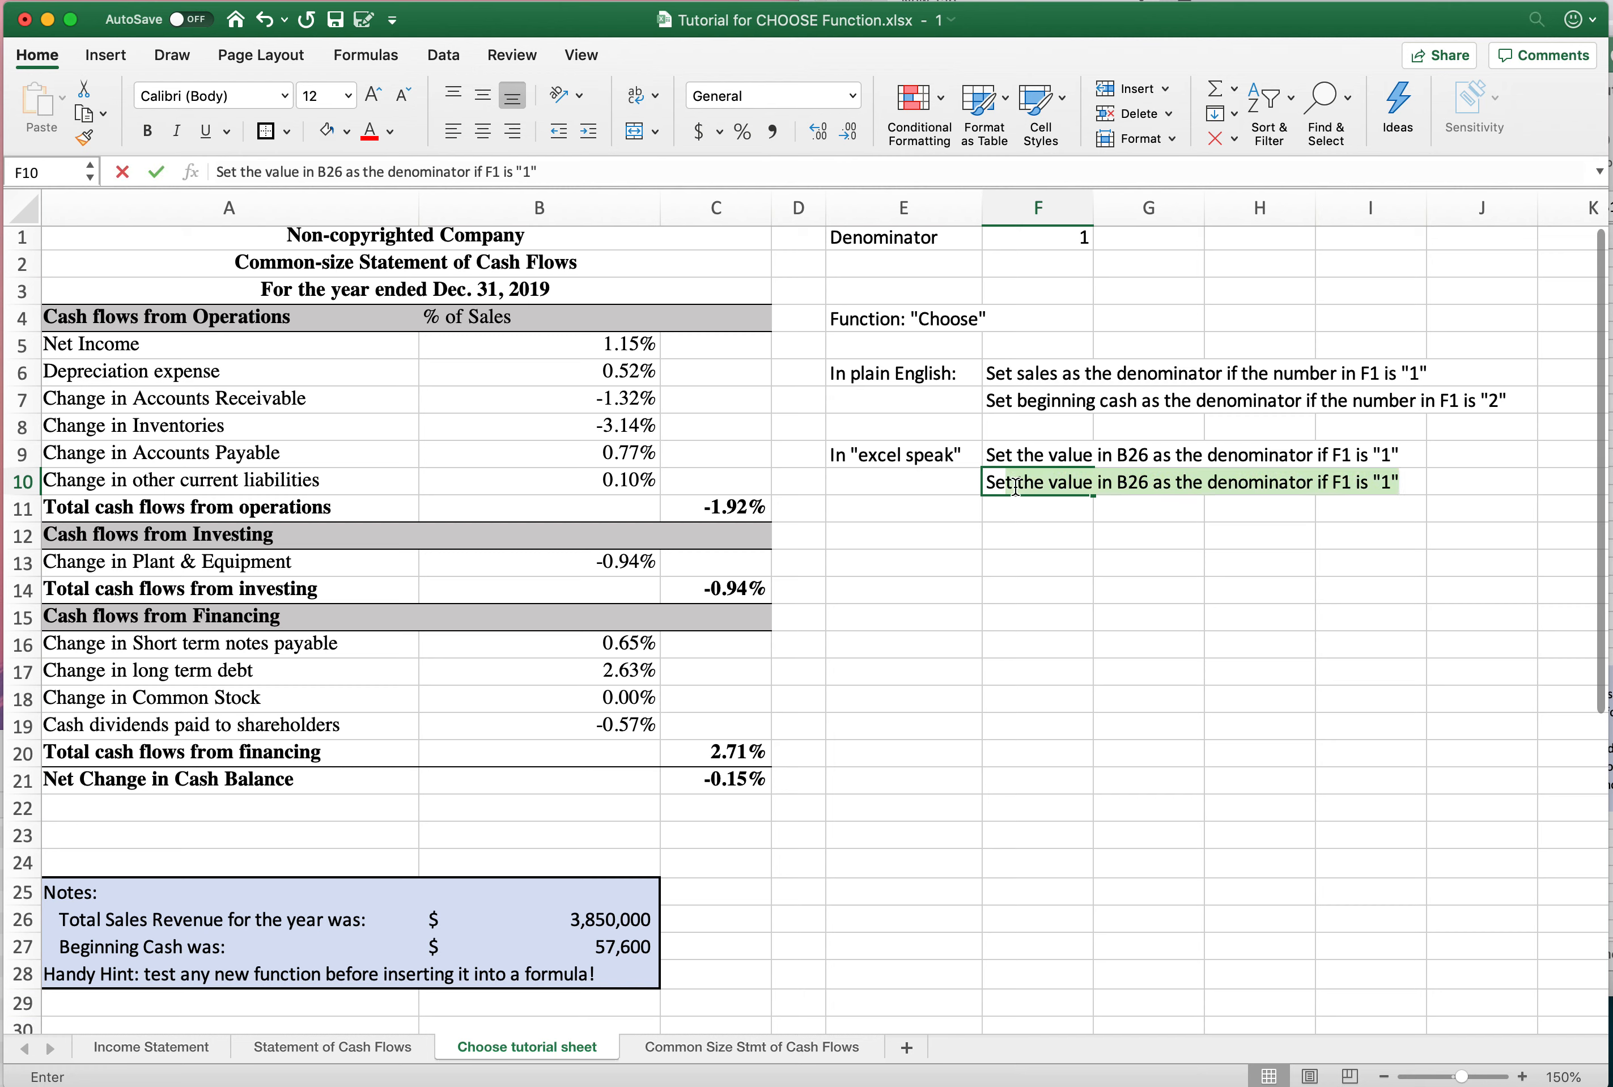
{"action": "type", "text": "the value in B27"}
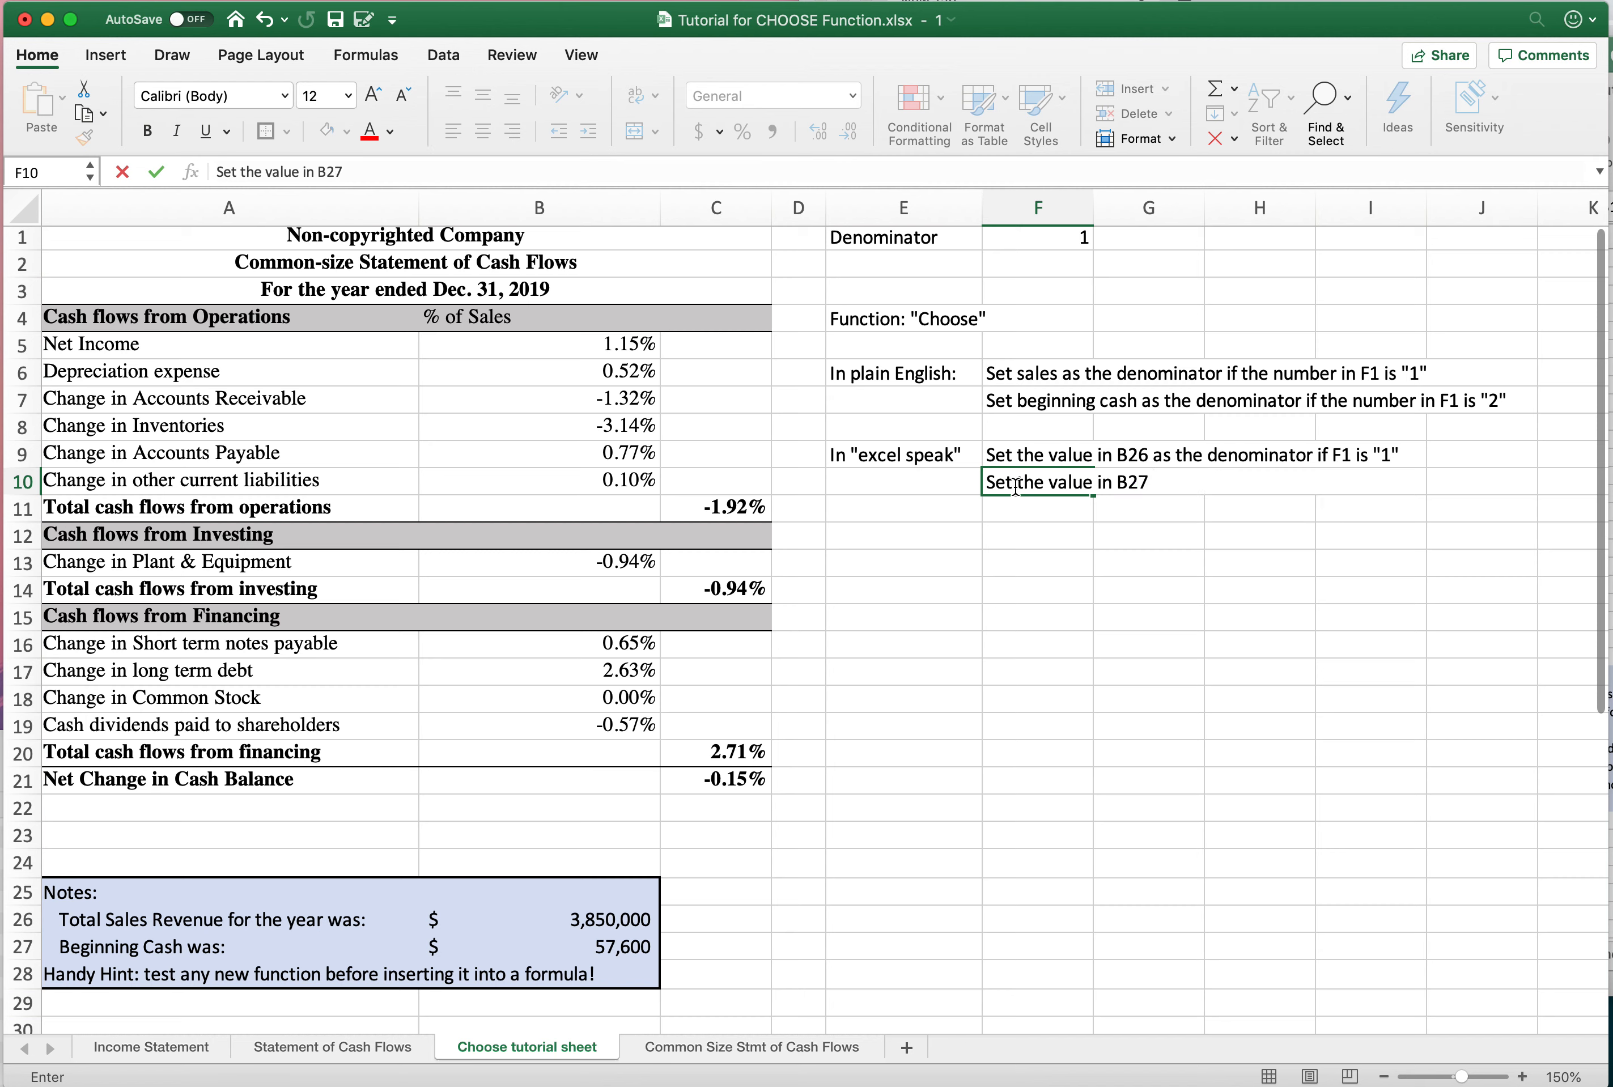
{"action": "type", "text": " as"}
{"action": "type", "text": "denominator if "}
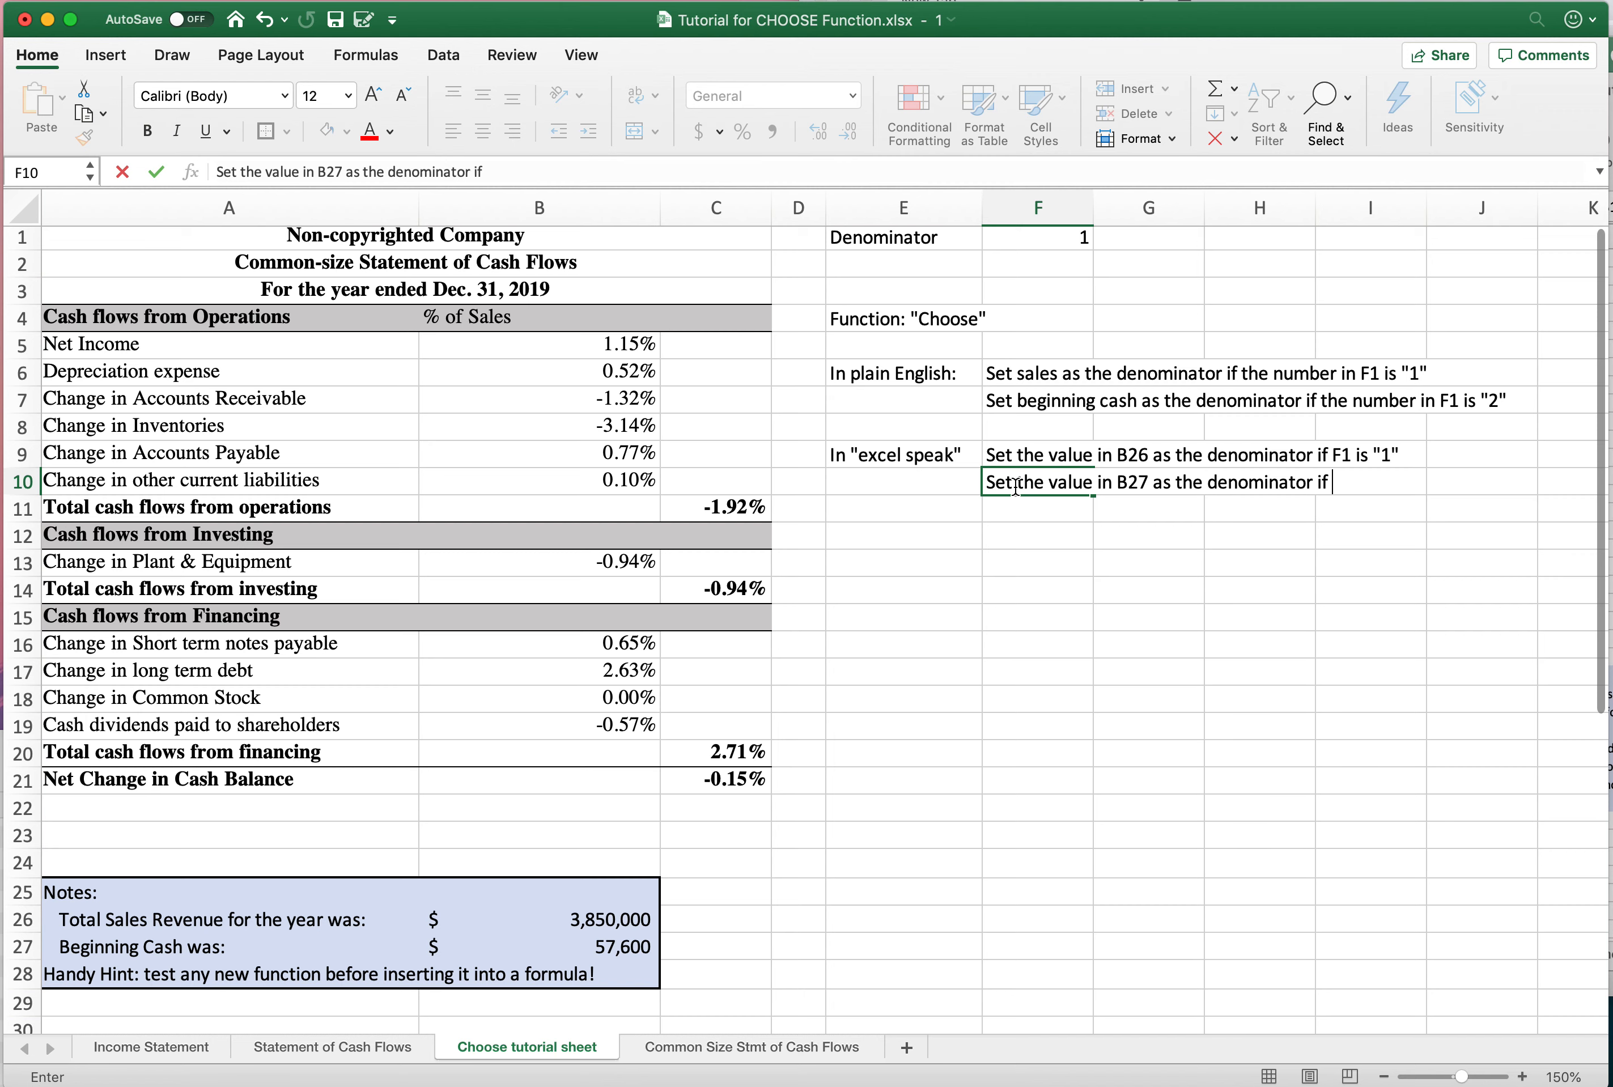
{"action": "type", "text": "F1 is \"2\""}
{"action": "key", "text": "Return"}
{"action": "key", "text": "Return"}
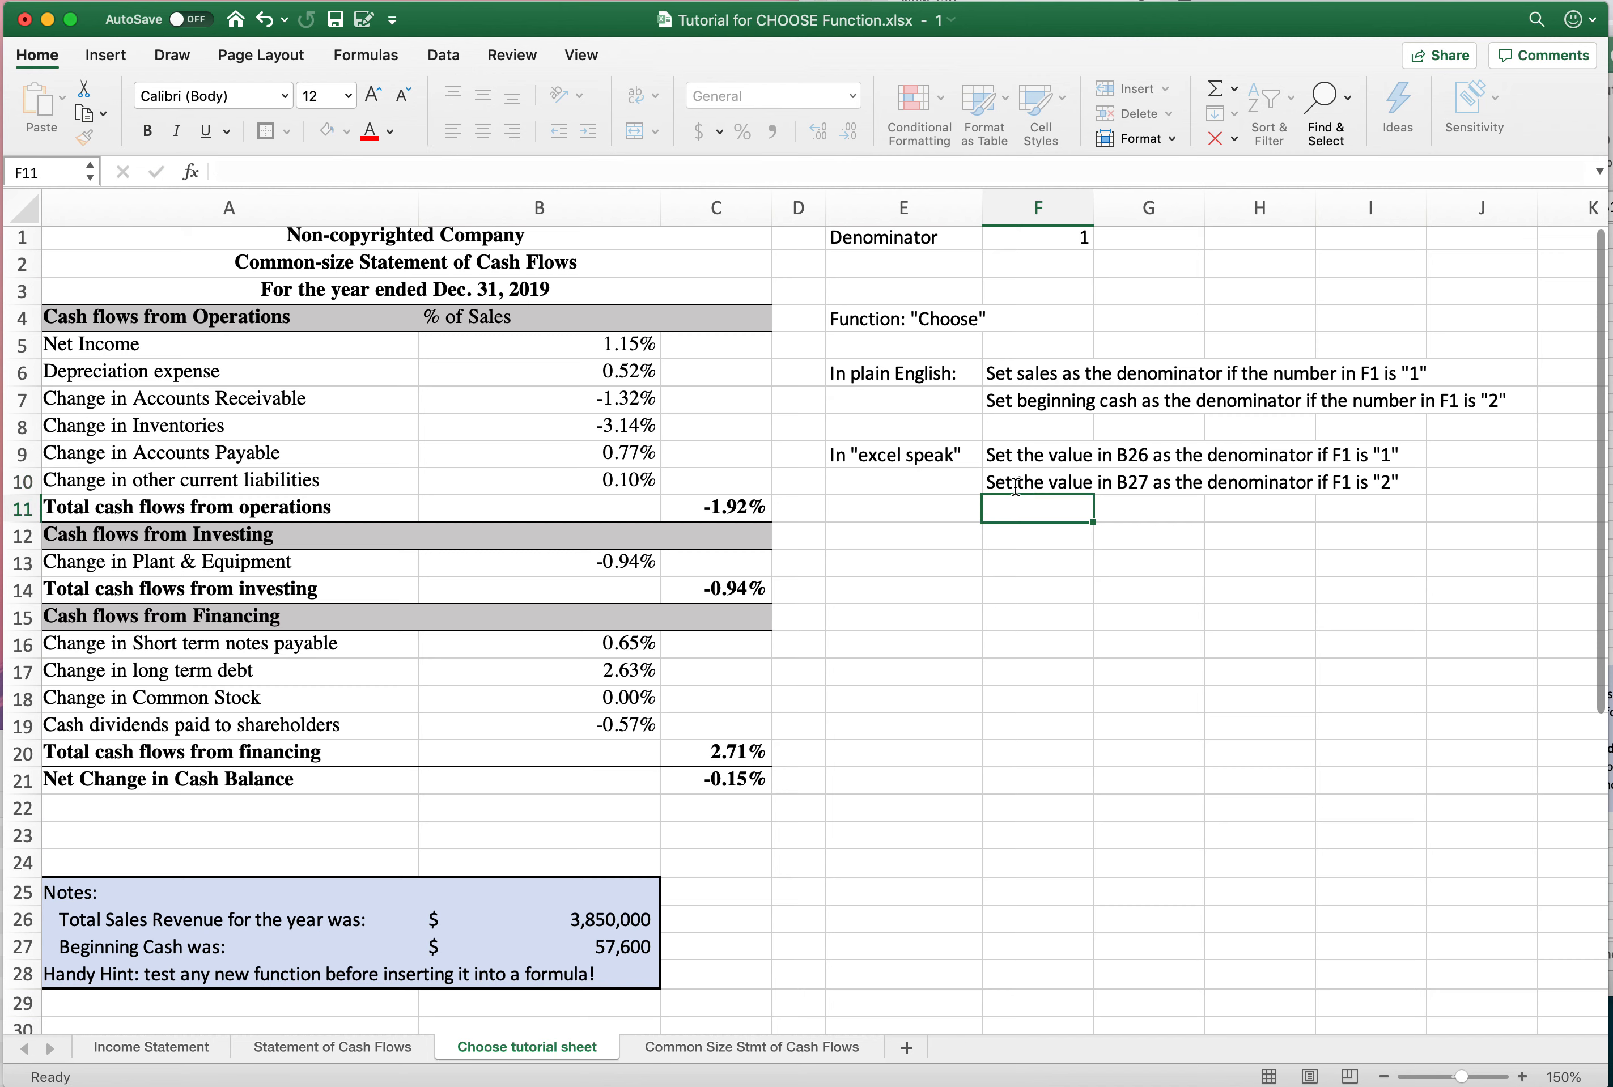
Step: Enter the label "in the syntax of excel" in E12
{"action": "left_click", "coordinate": [939, 532]}
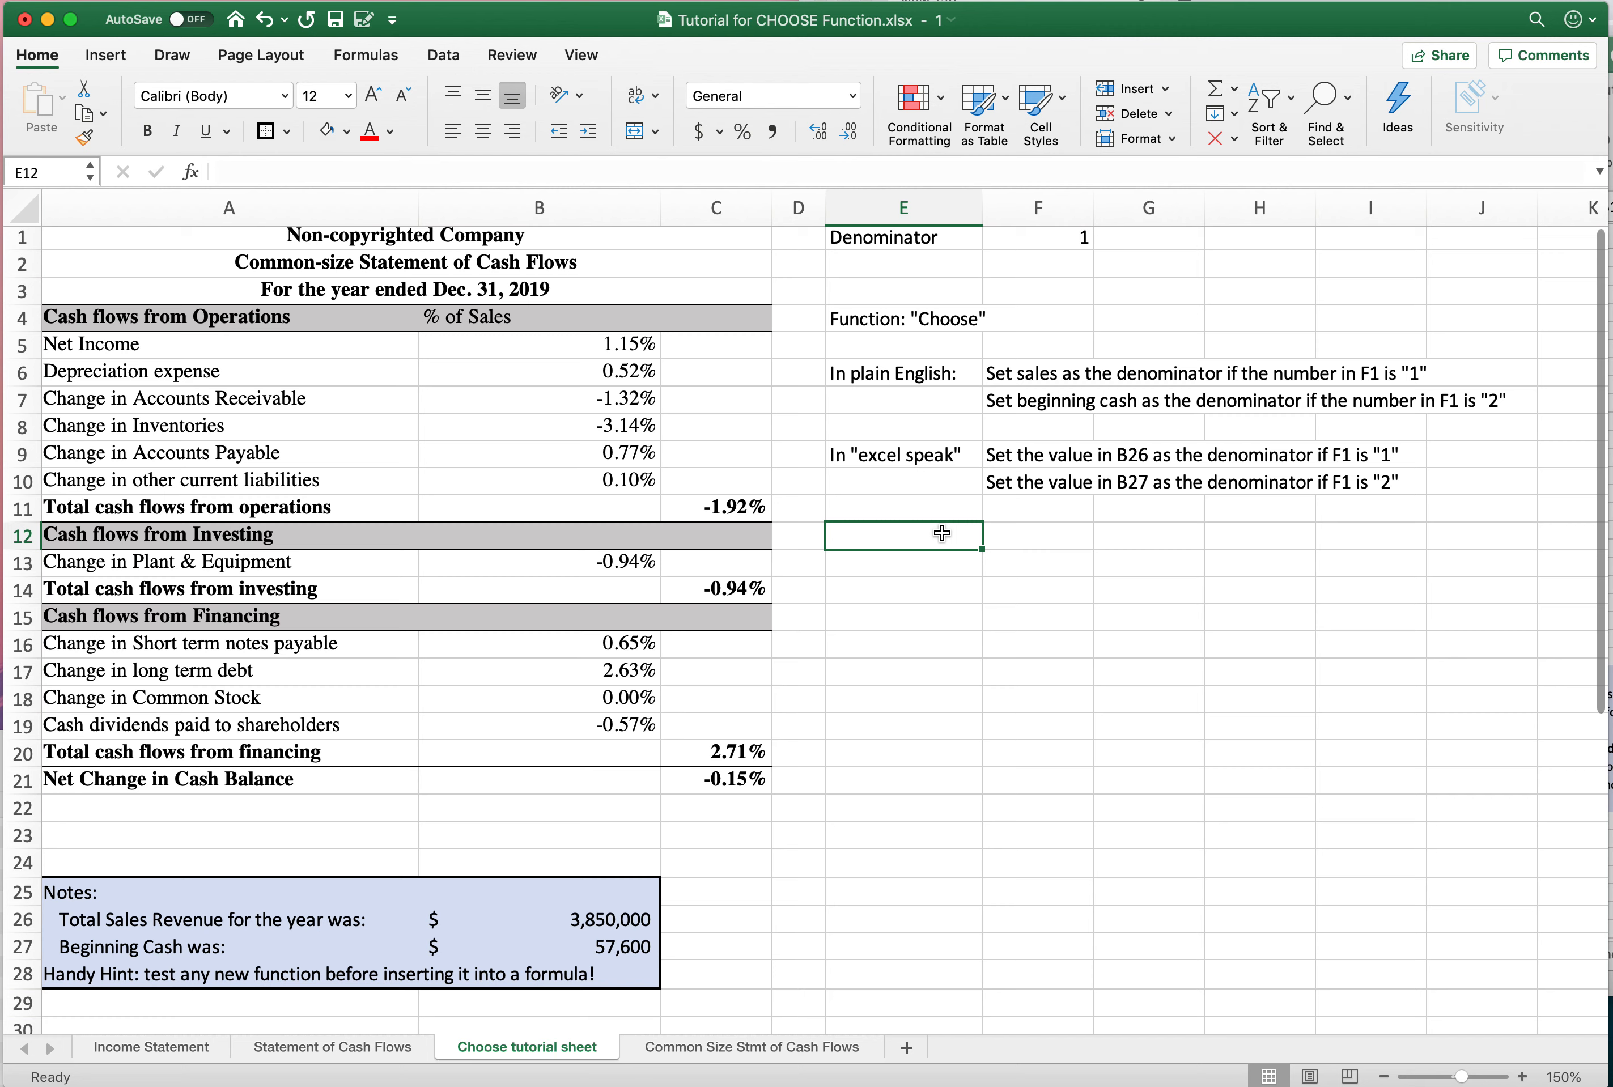
{"action": "type", "text": "in the syntax of exc"}
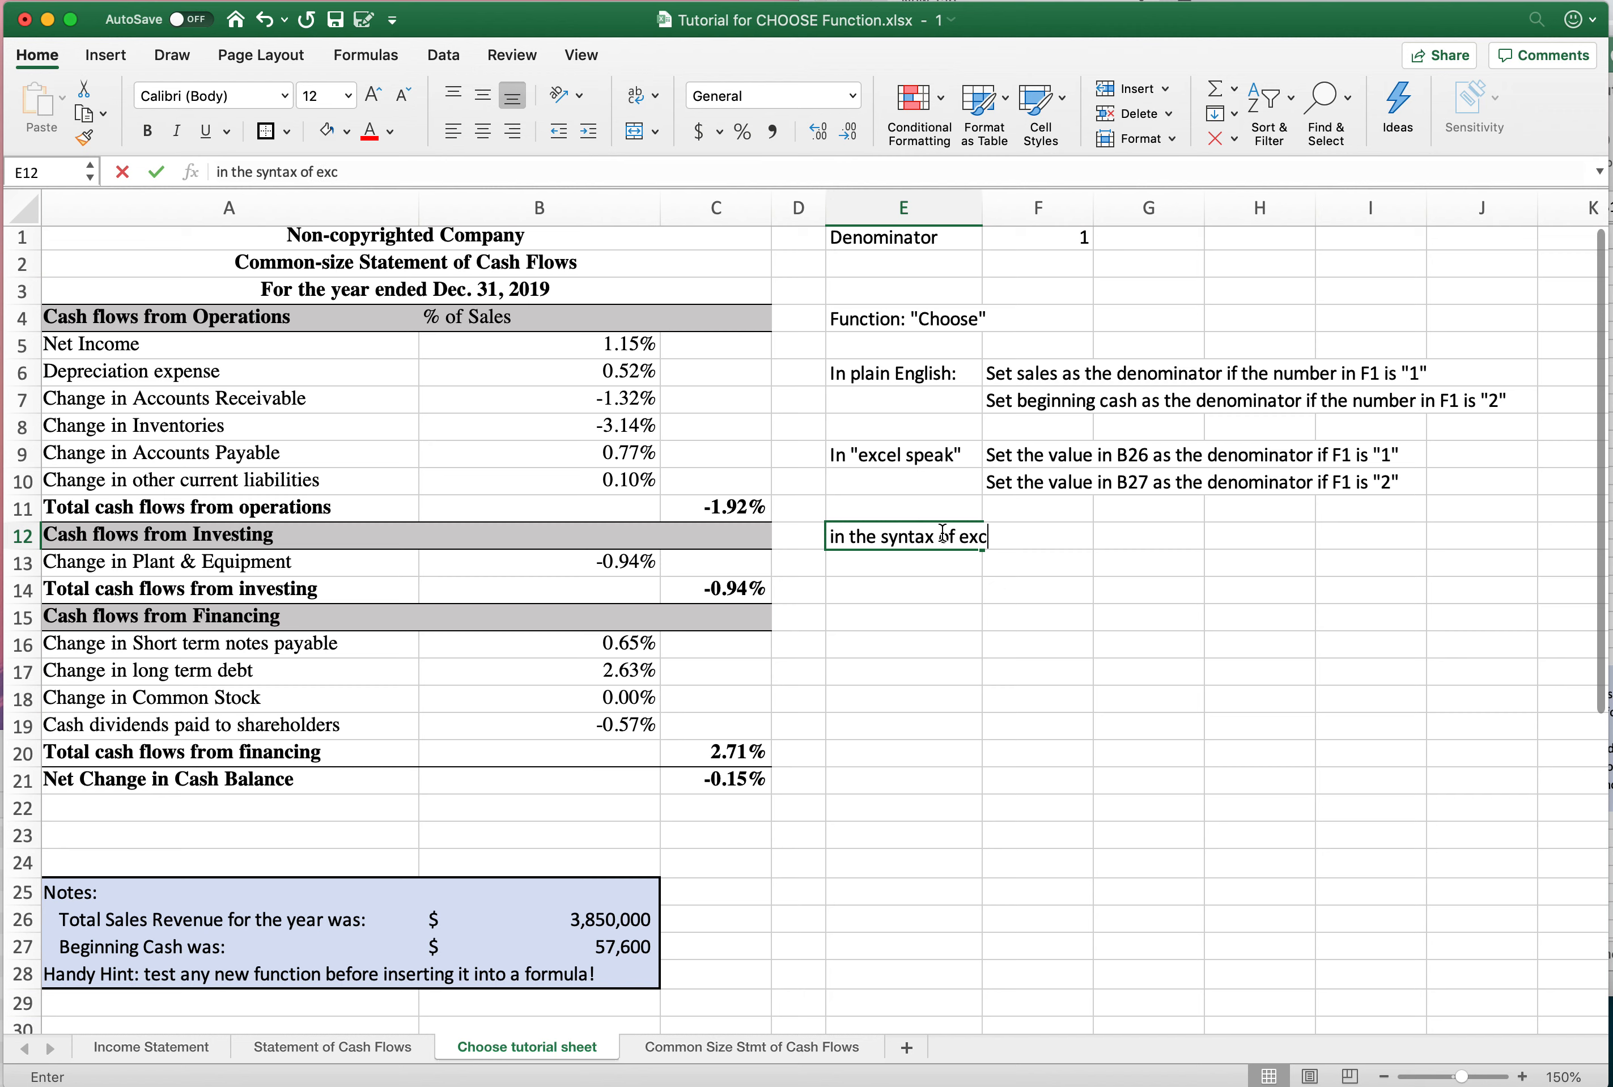
{"action": "type", "text": "el"}
{"action": "key", "text": "Return"}
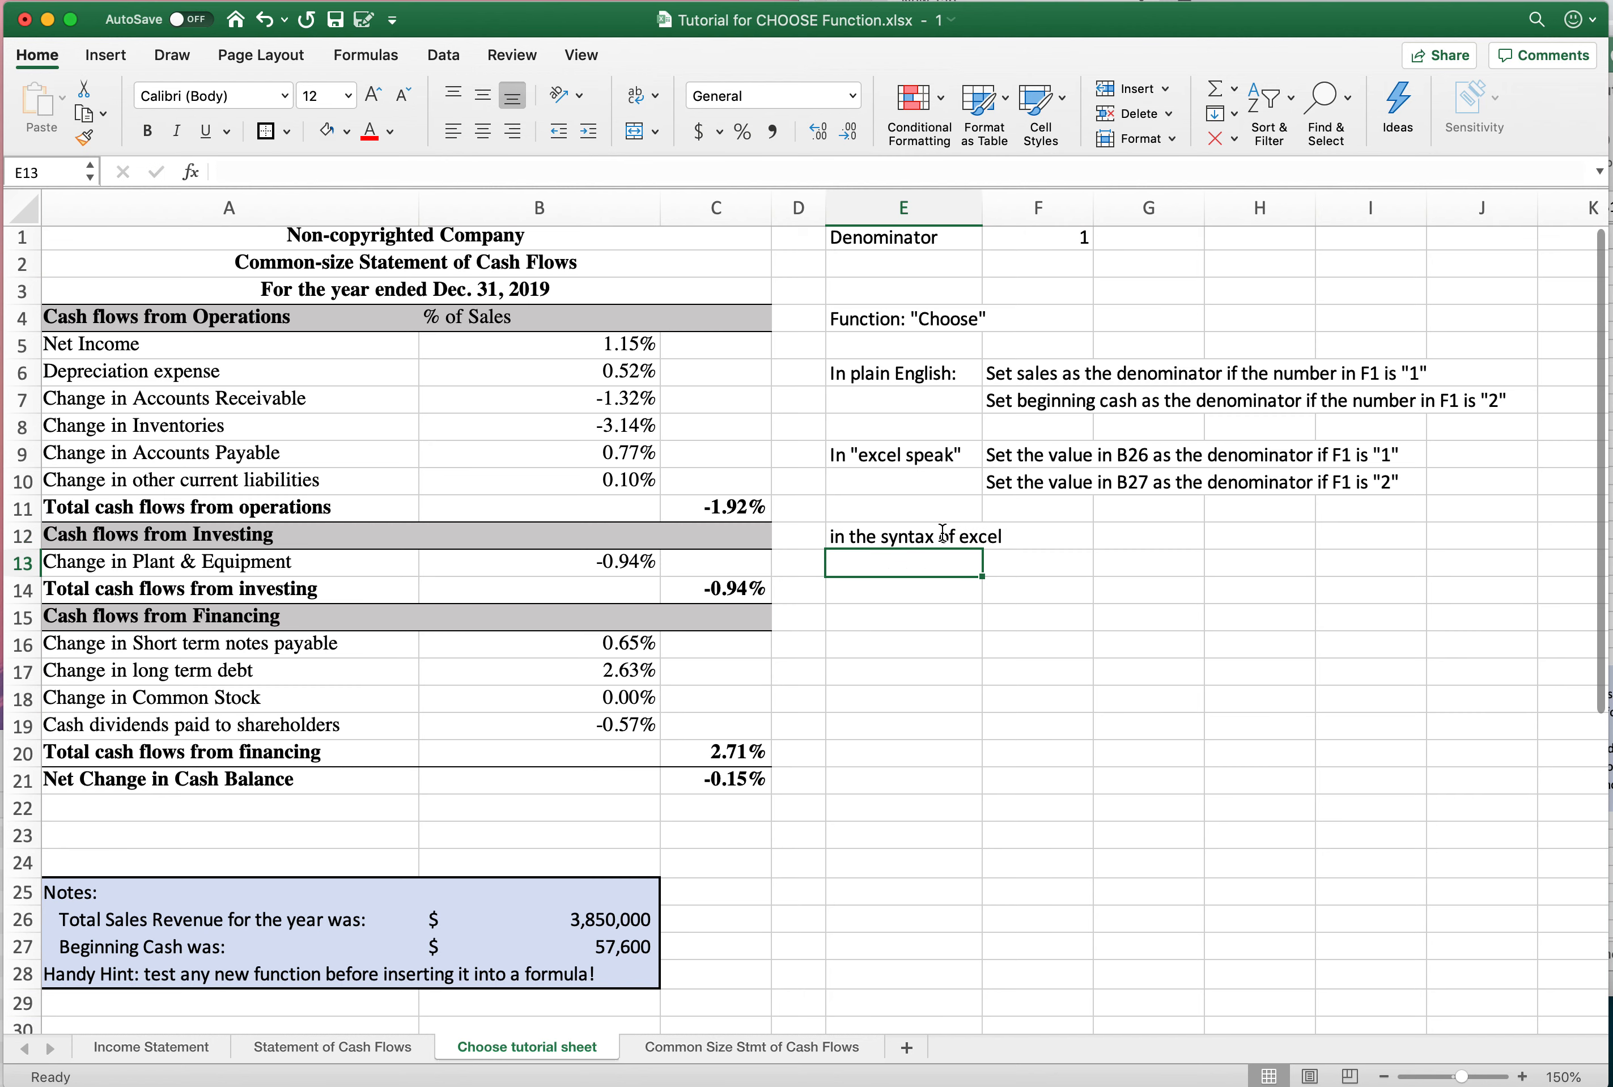
Step: Write the function syntax in E13 as plain text without an equals sign: CHOOSE(F$1,B$26,B$27)
{"action": "type", "text": "CHOOSE("}
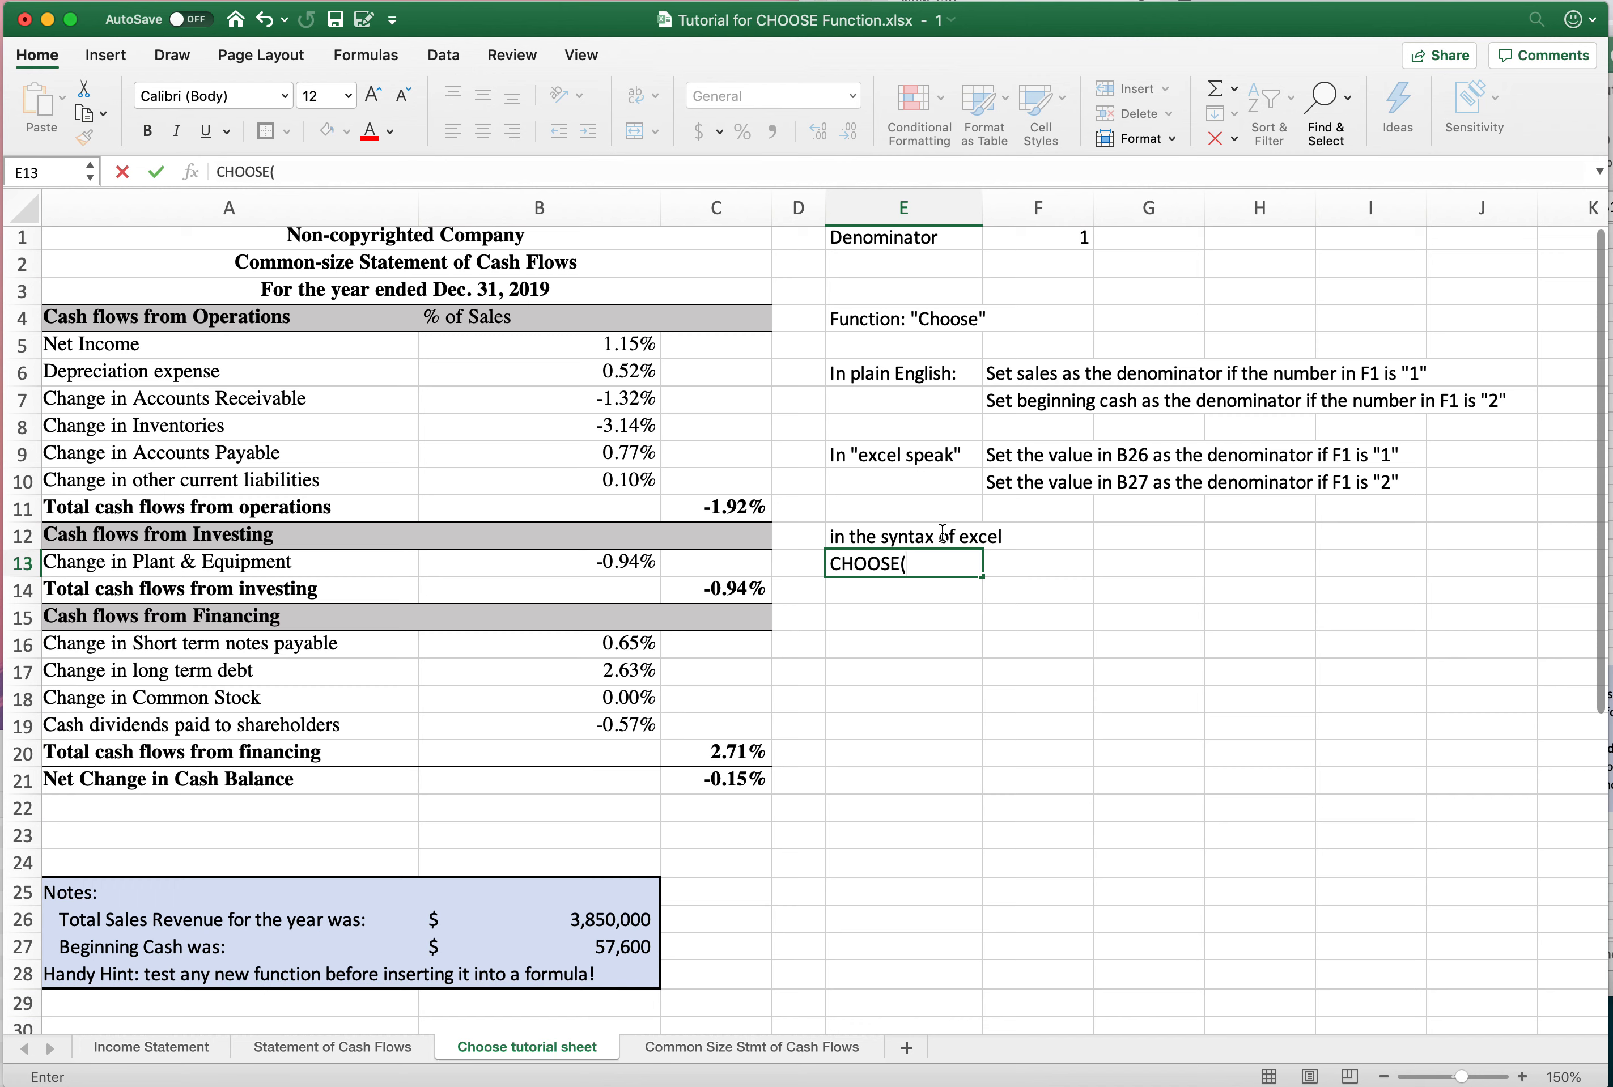
{"action": "type", "text": "F$1,"}
{"action": "type", "text": "B$26,B"}
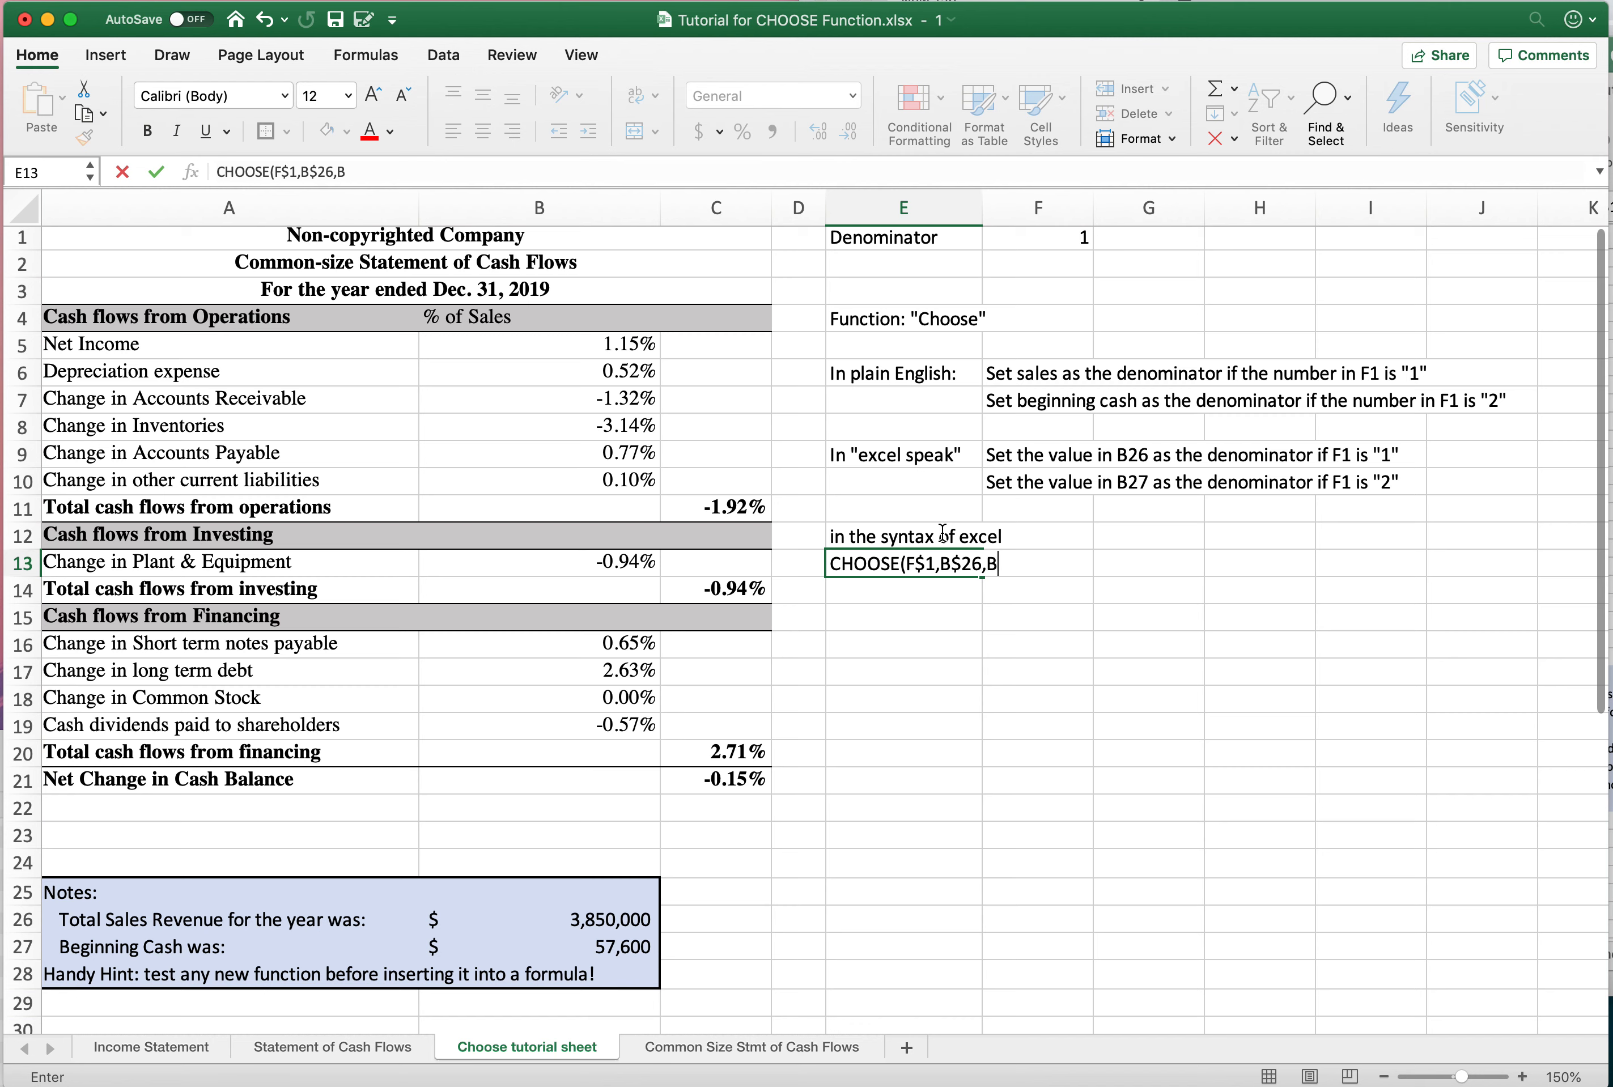
{"action": "type", "text": "$27"}
{"action": "key", "text": "Return"}
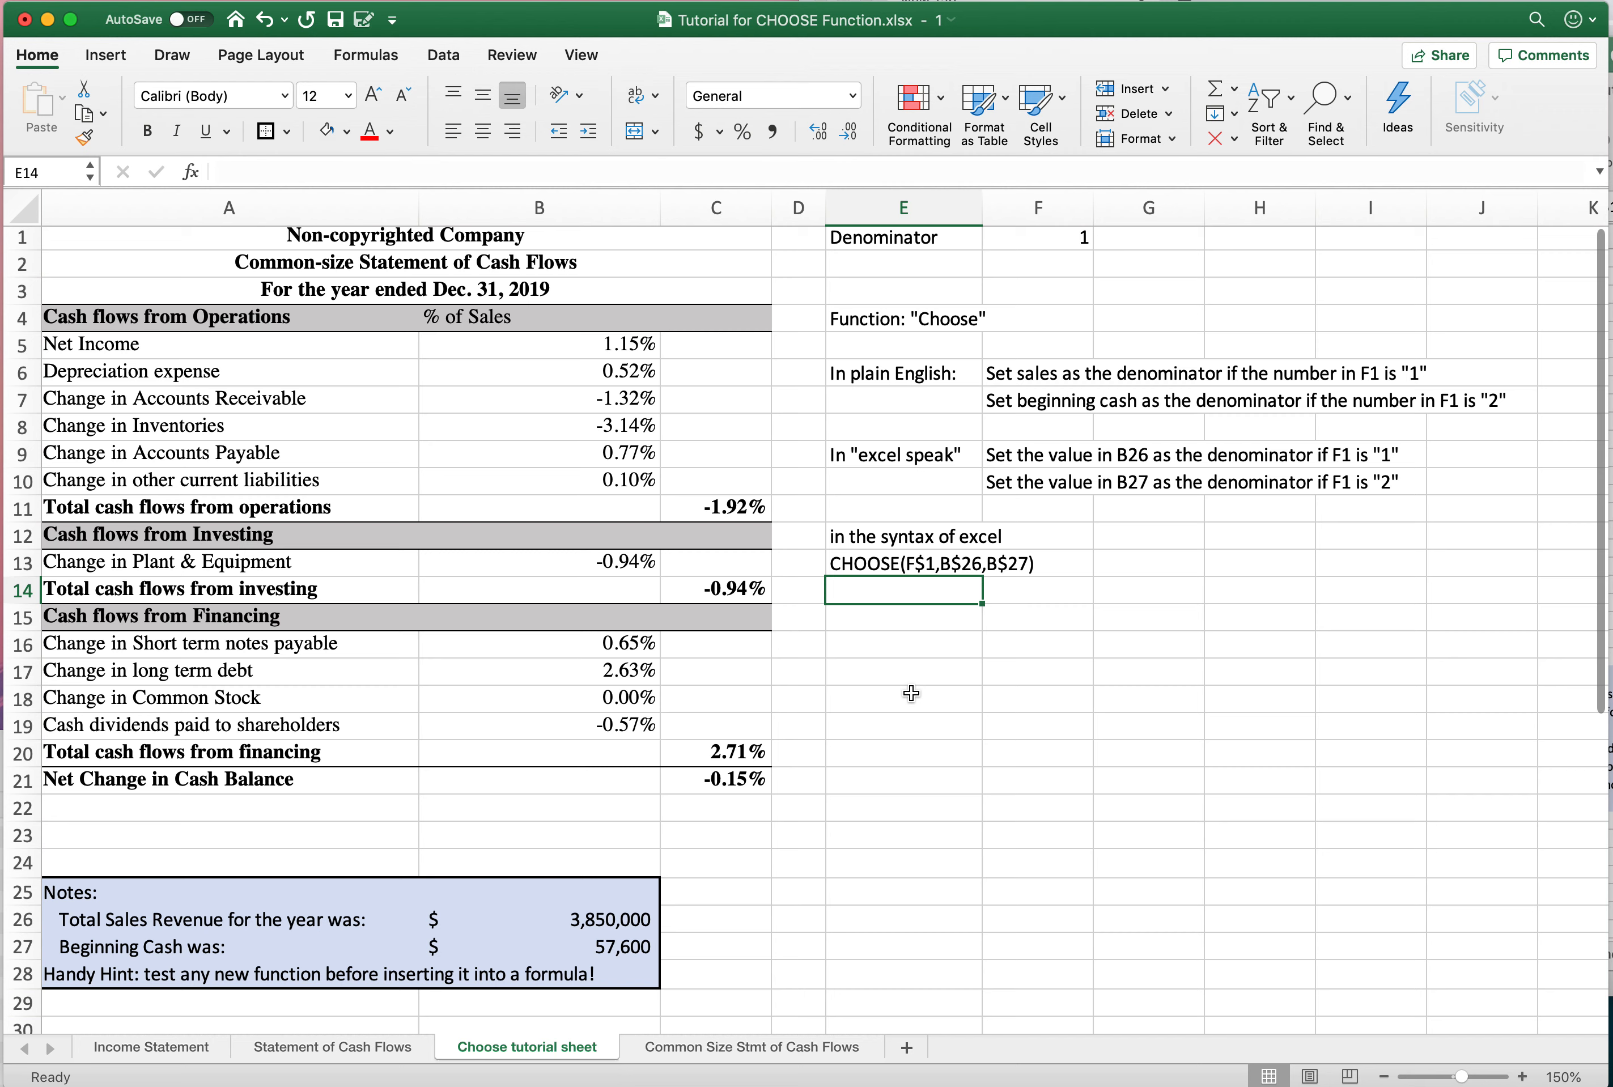
Step: Enter the live test formula =CHOOSE(F$1,B$26,B$27) in E14, with row-absolute references
{"action": "type", "text": "=choose("}
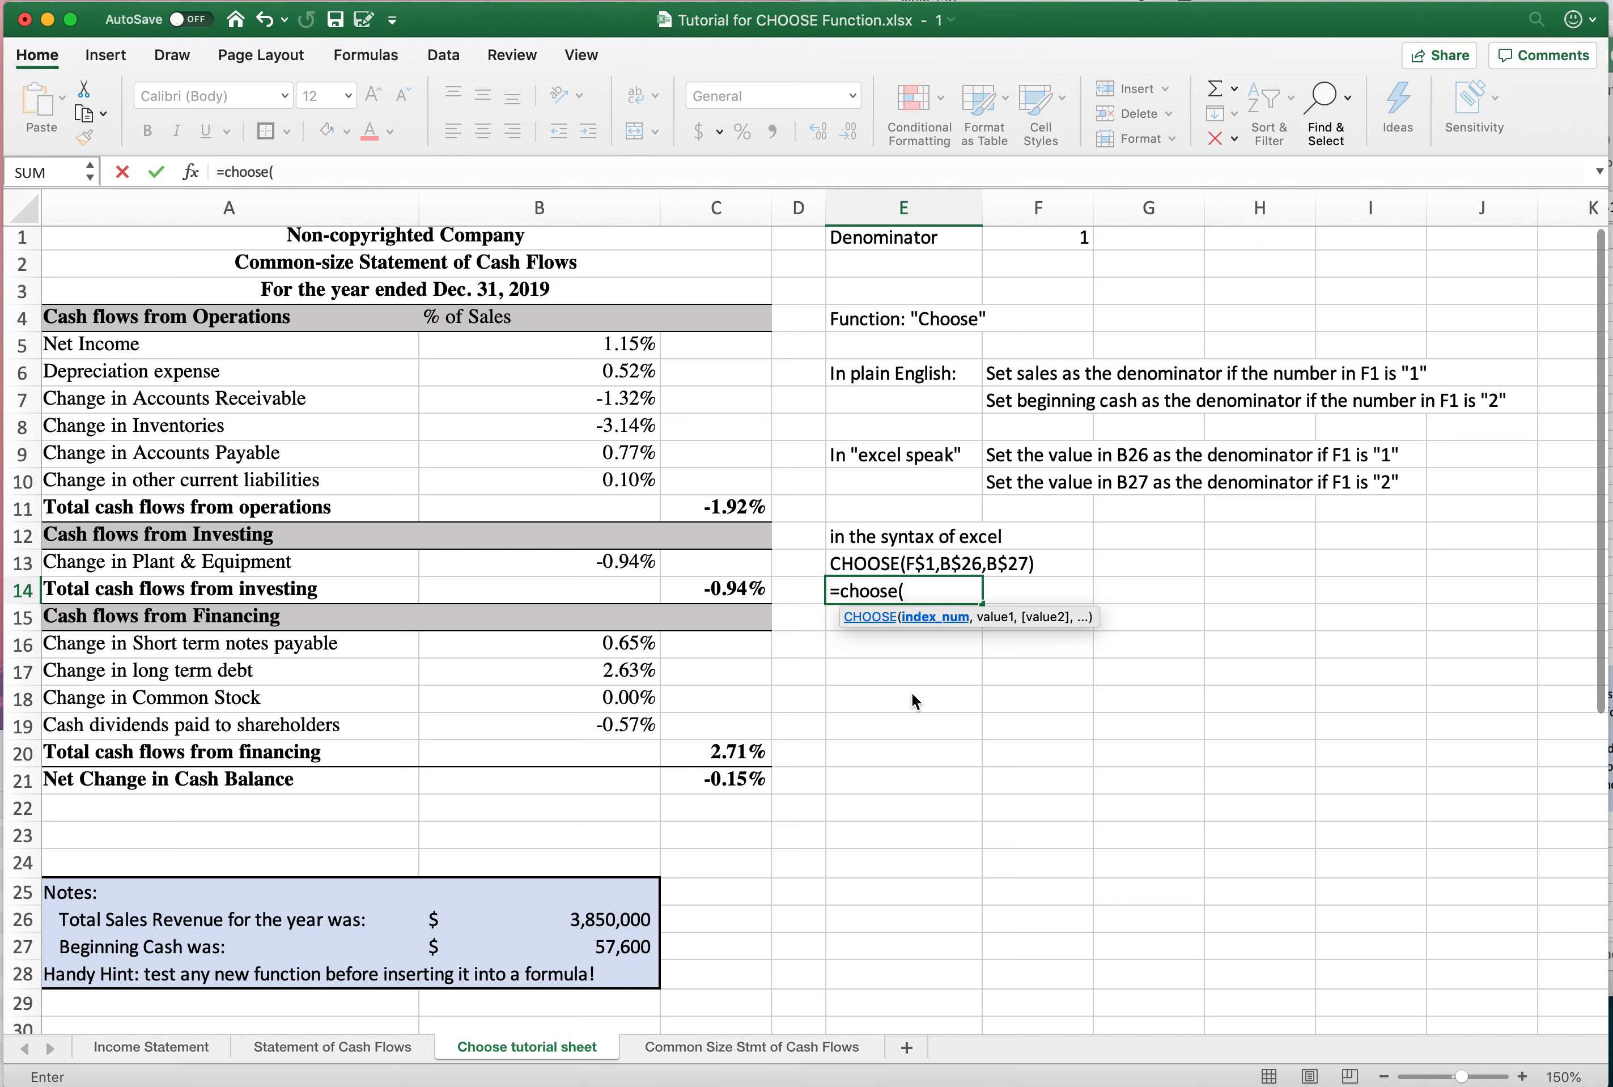
{"action": "type", "text": "f$1"}
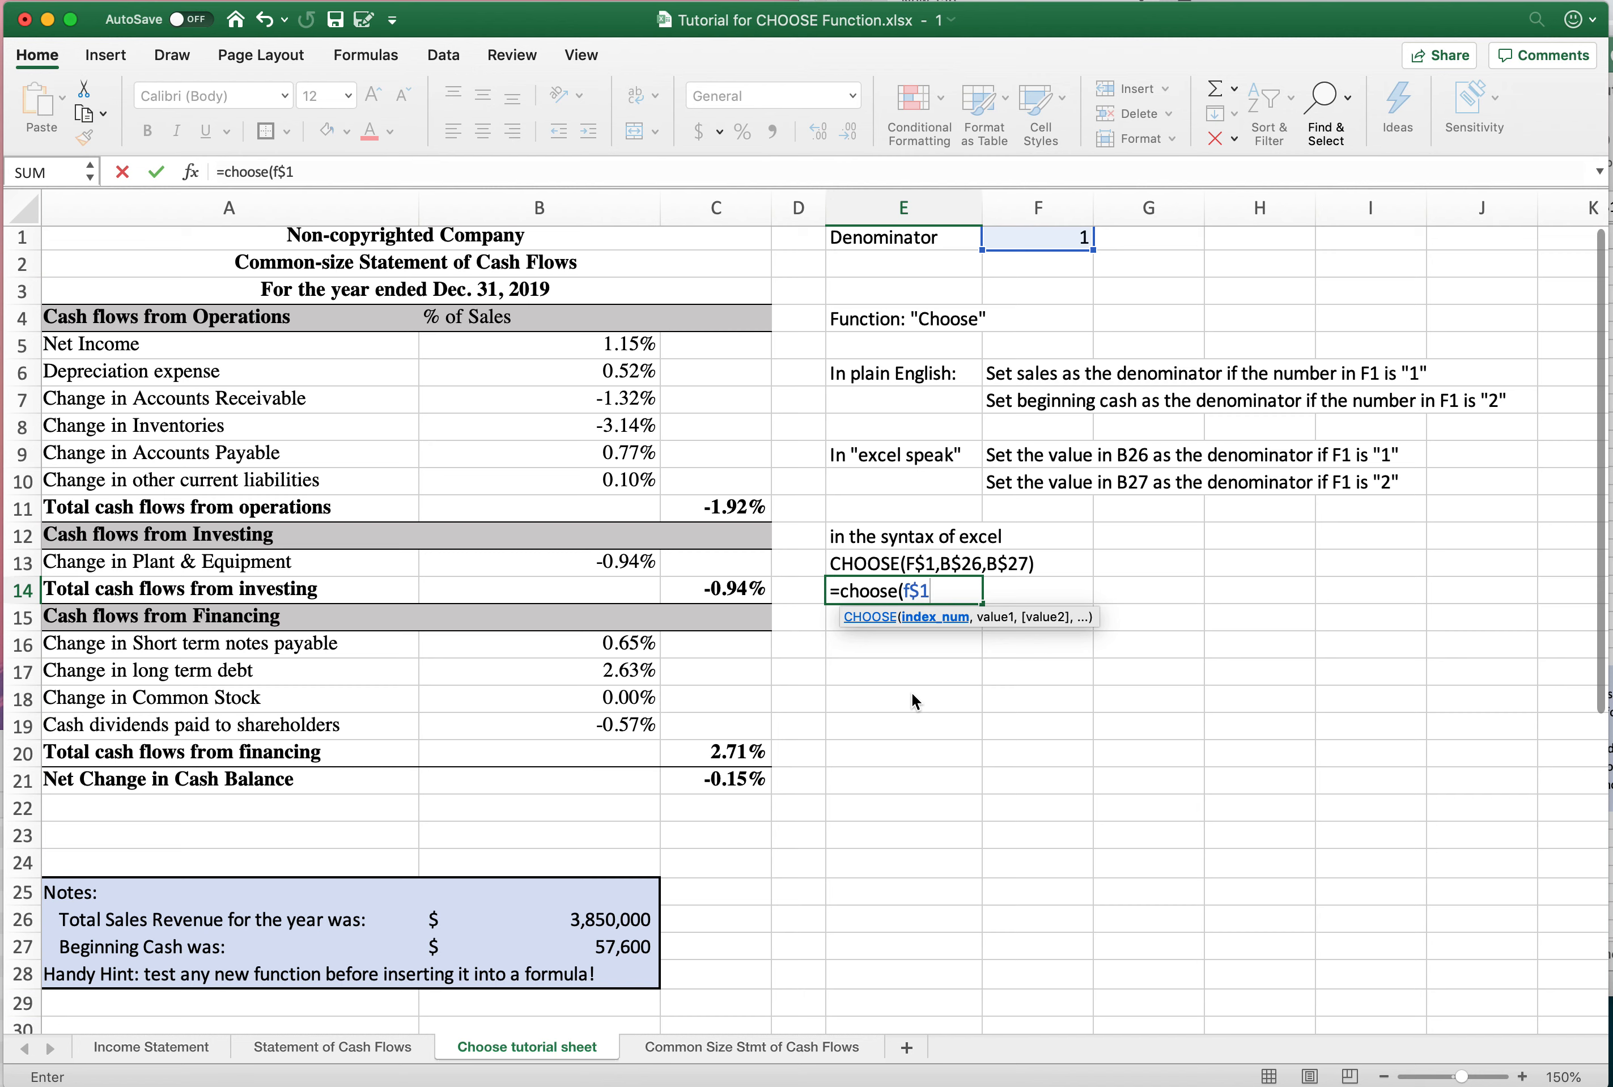
{"action": "type", "text": ","}
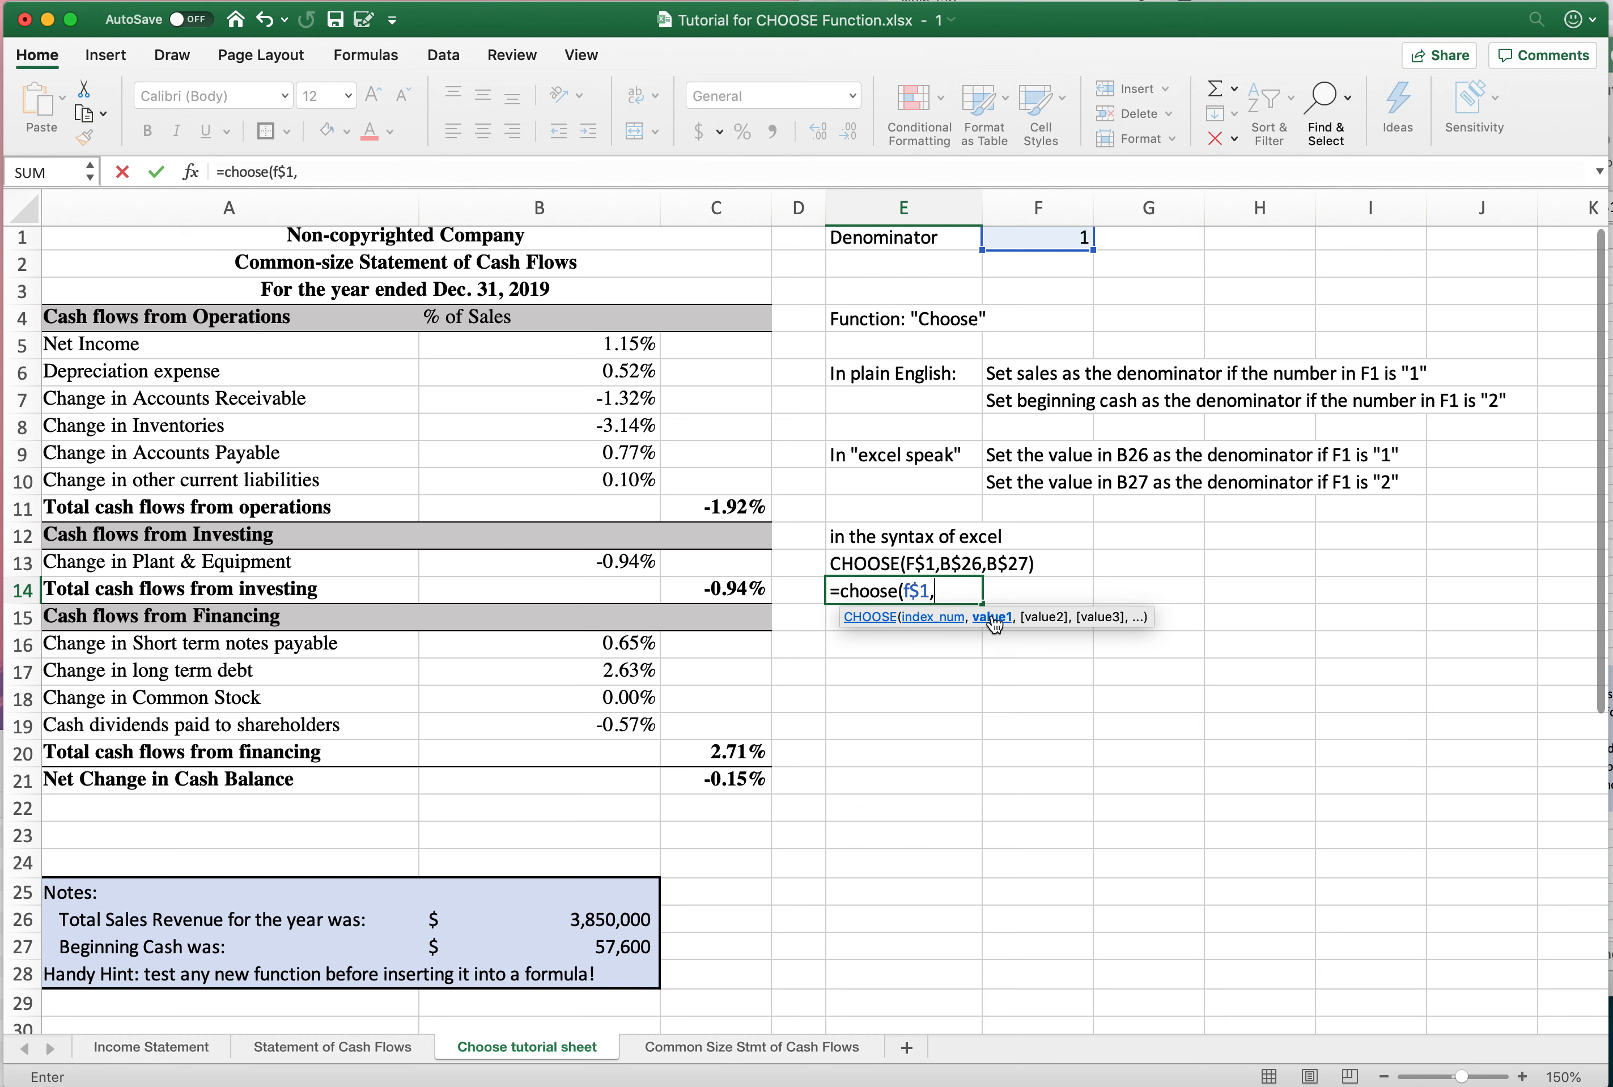
{"action": "left_click", "coordinate": [581, 919]}
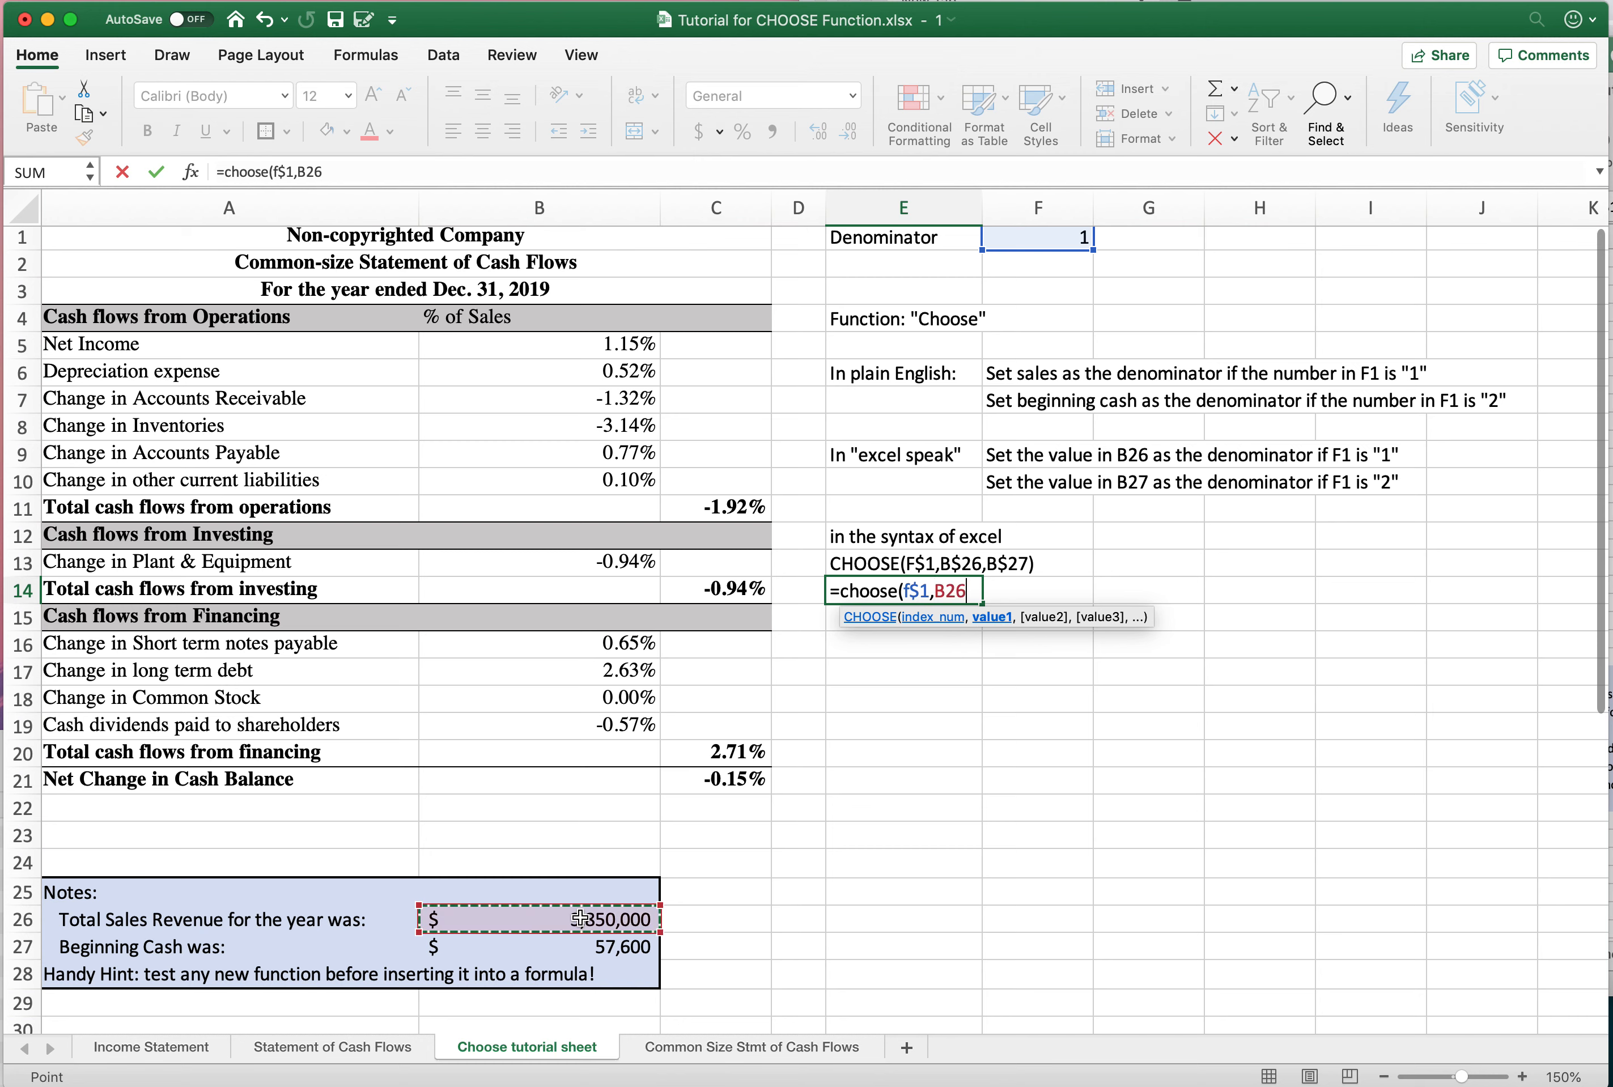
{"action": "left_click", "coordinate": [950, 583]}
{"action": "type", "text": "$1"}
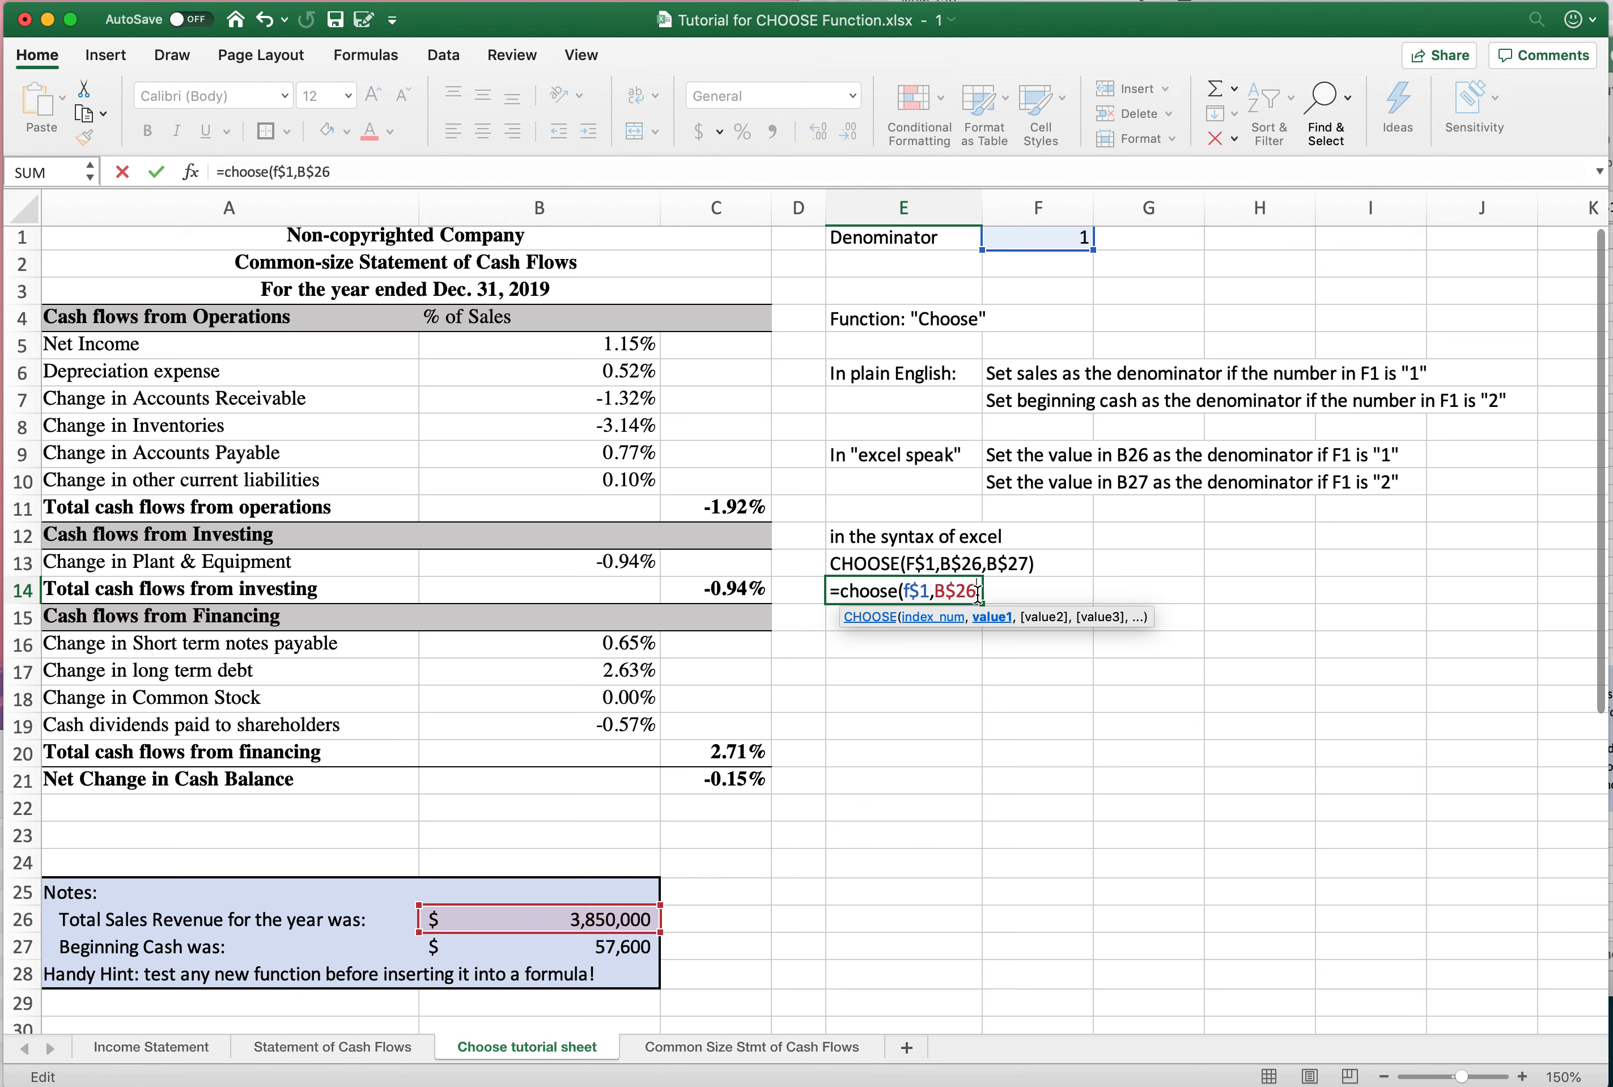
{"action": "type", "text": ","}
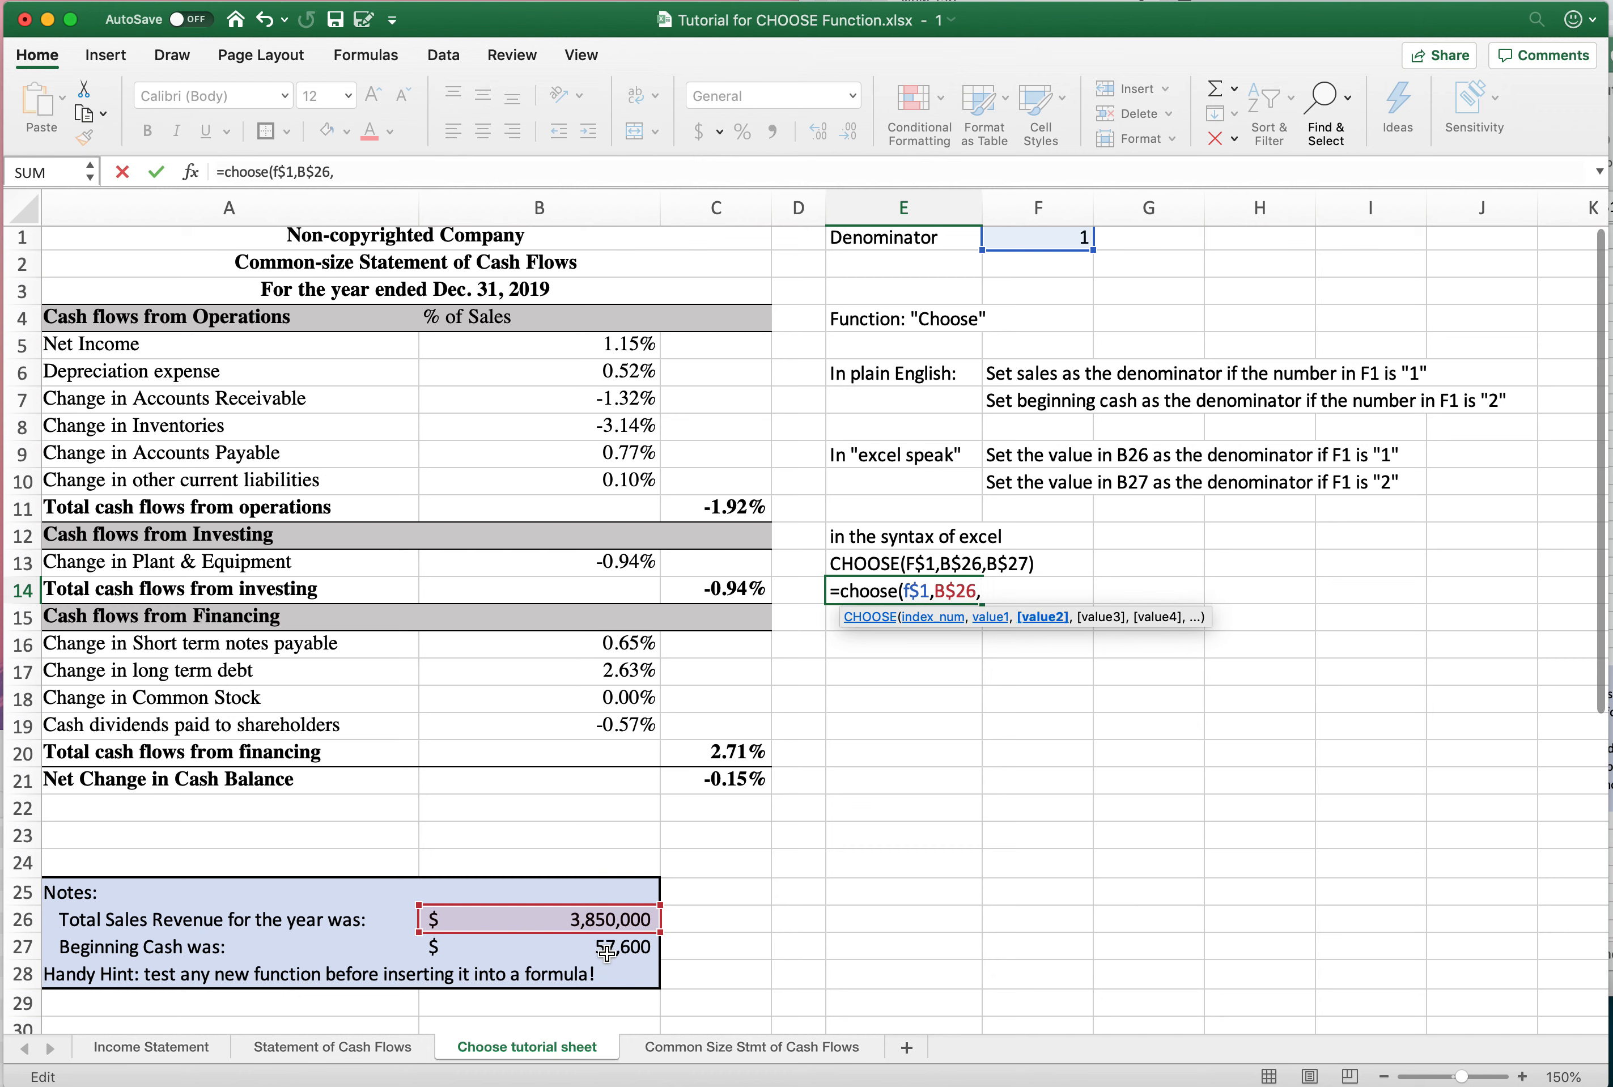
{"action": "left_click", "coordinate": [607, 953]}
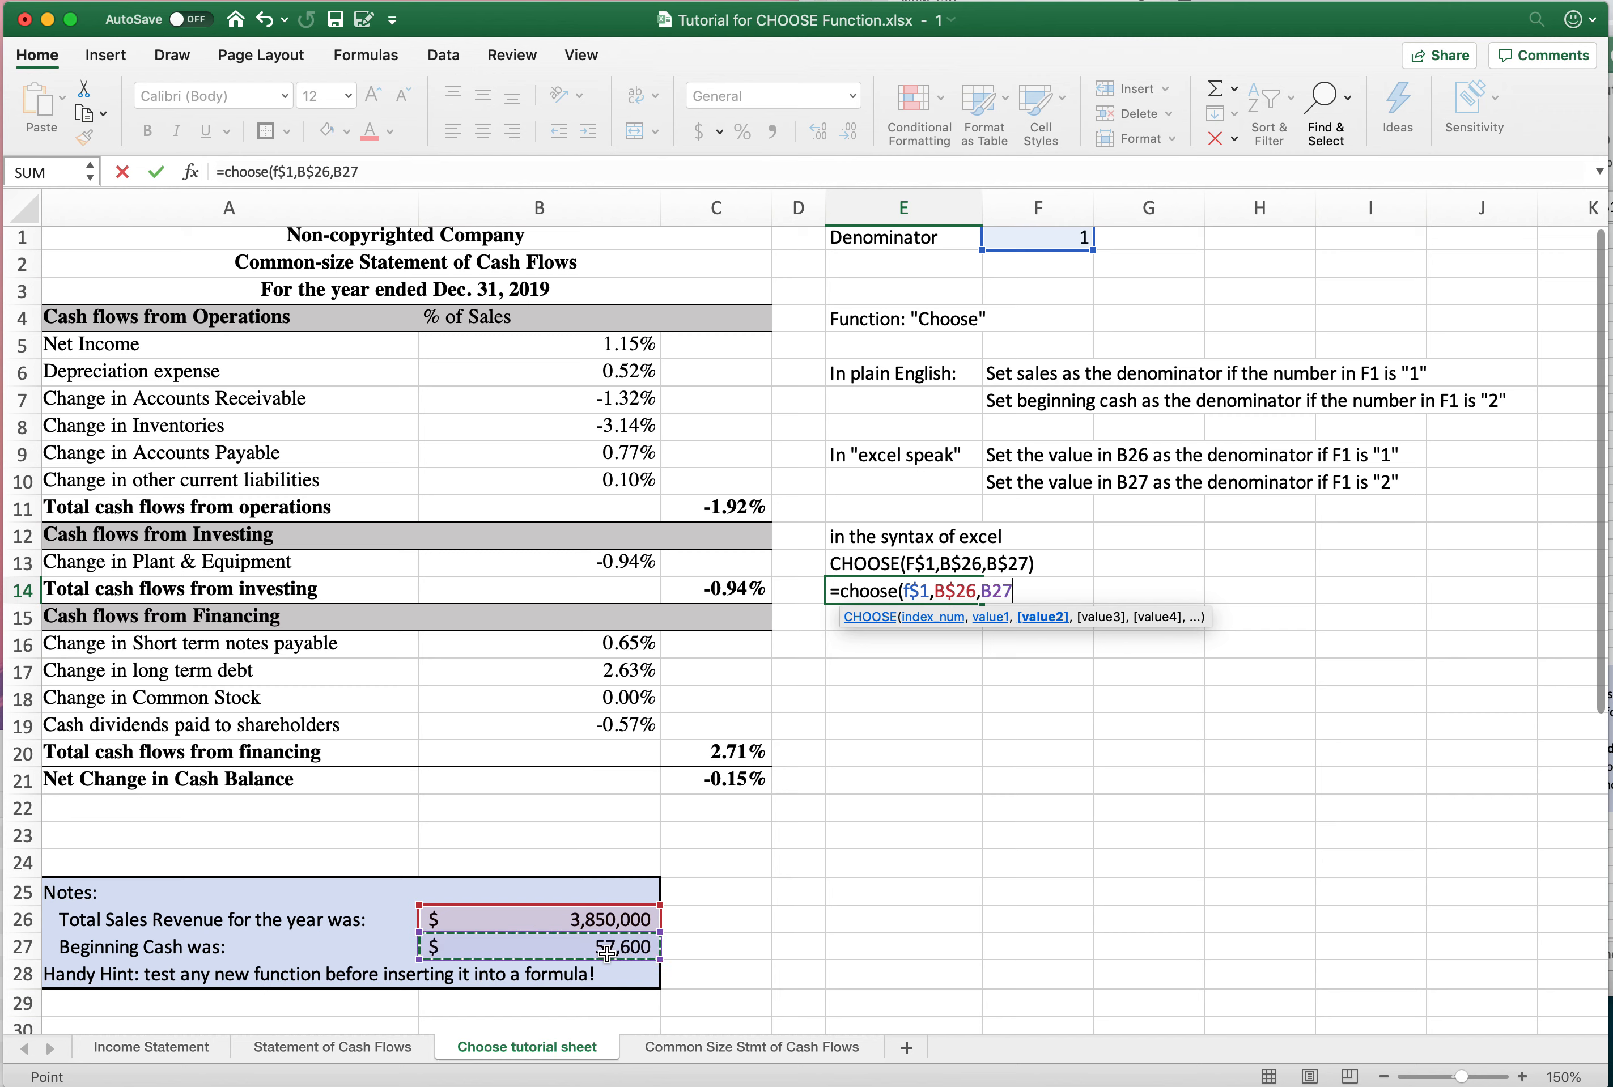
{"action": "left_click", "coordinate": [992, 584]}
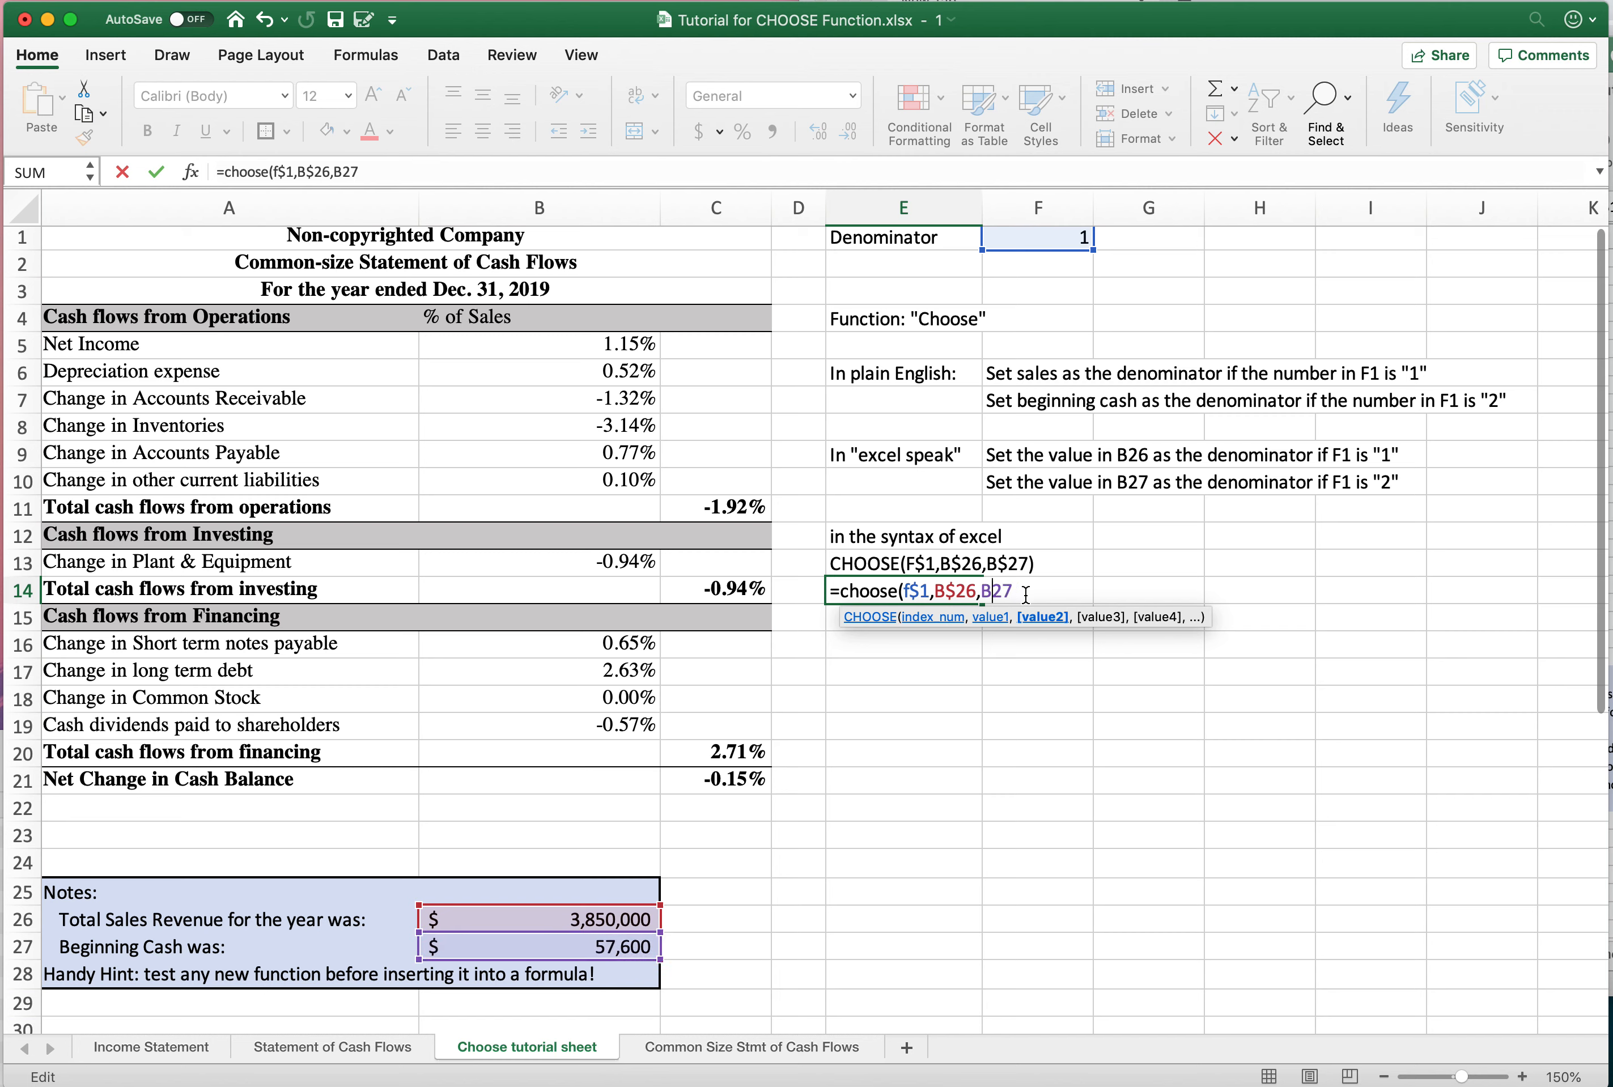
{"action": "type", "text": "$"}
{"action": "left_click", "coordinate": [1036, 595]}
{"action": "type", "text": ")"}
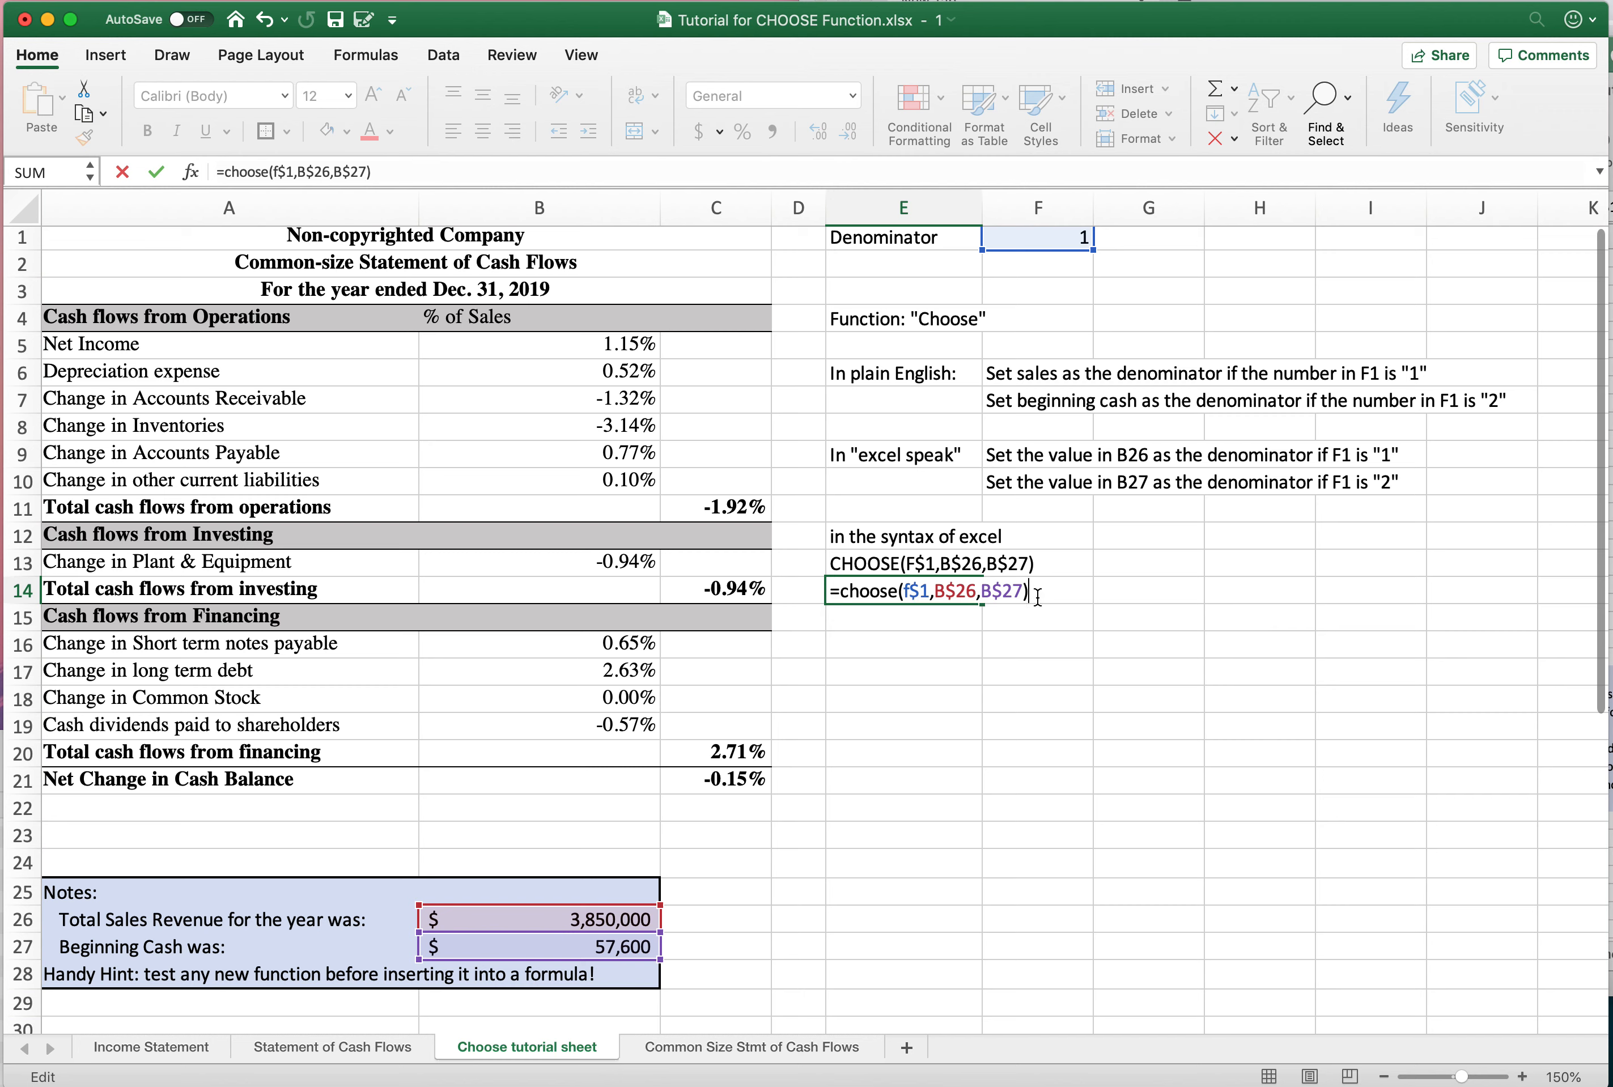
{"action": "key", "text": "Return"}
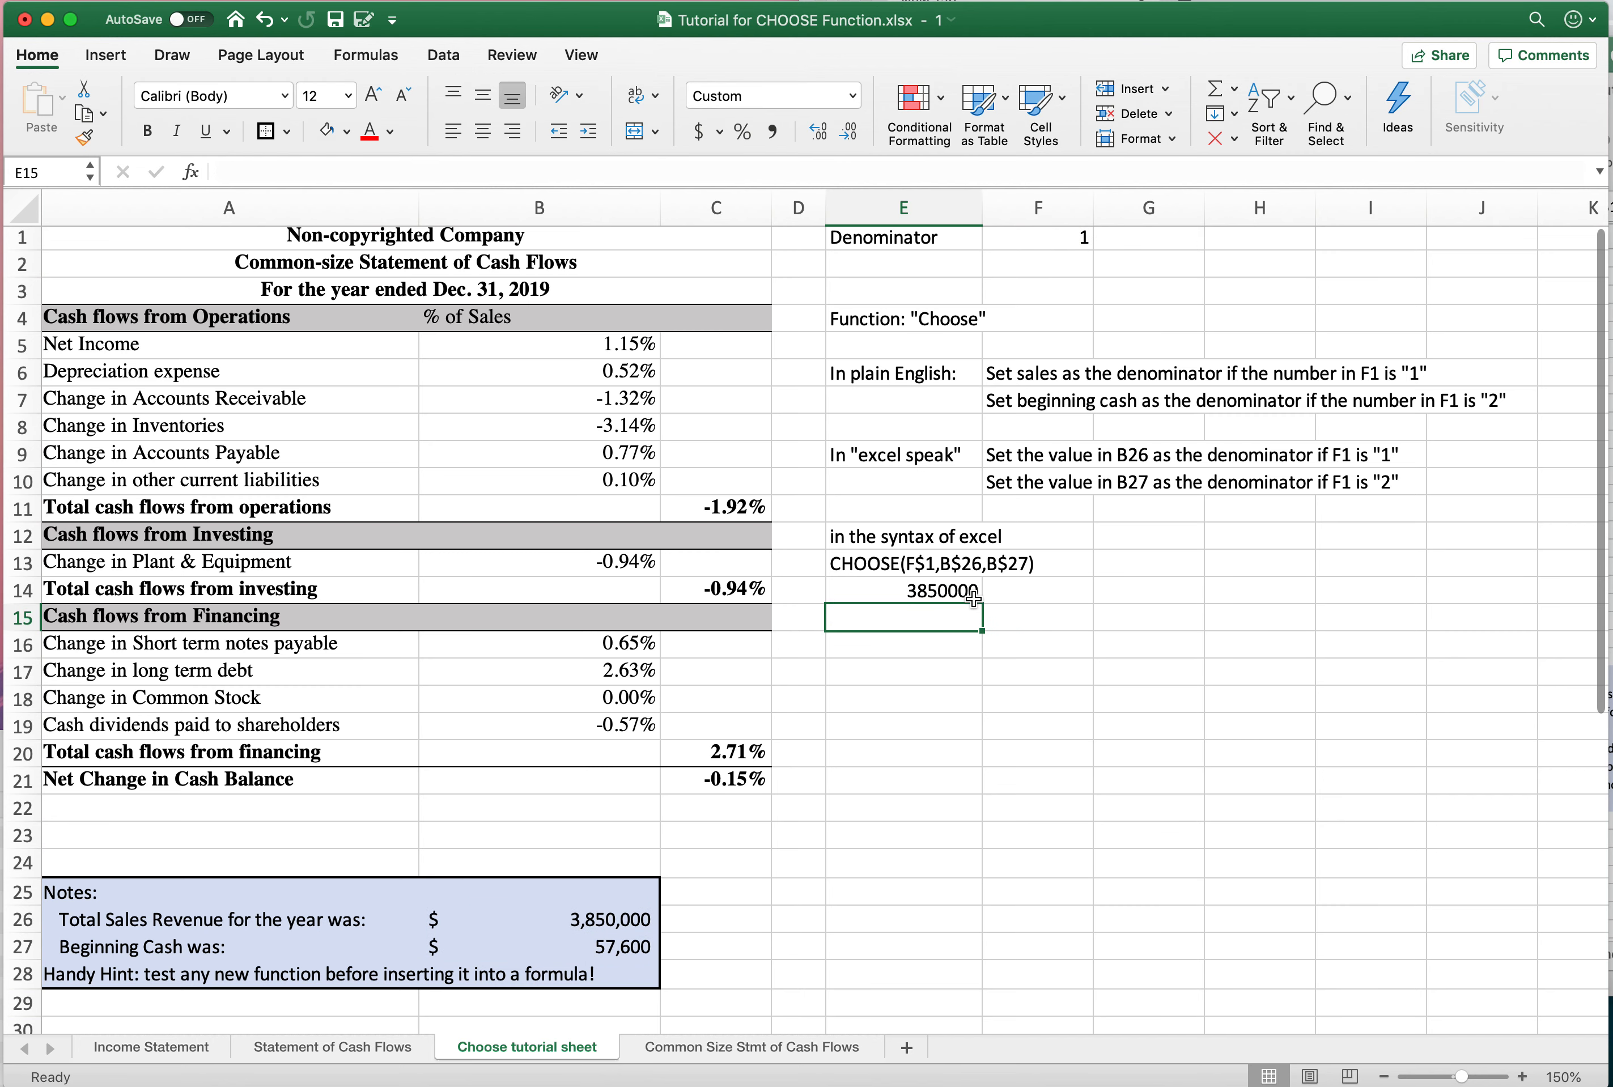
Step: Format the formula result in E14 as accounting currency with no decimal places
{"action": "left_click", "coordinate": [973, 598]}
{"action": "left_click", "coordinate": [698, 131]}
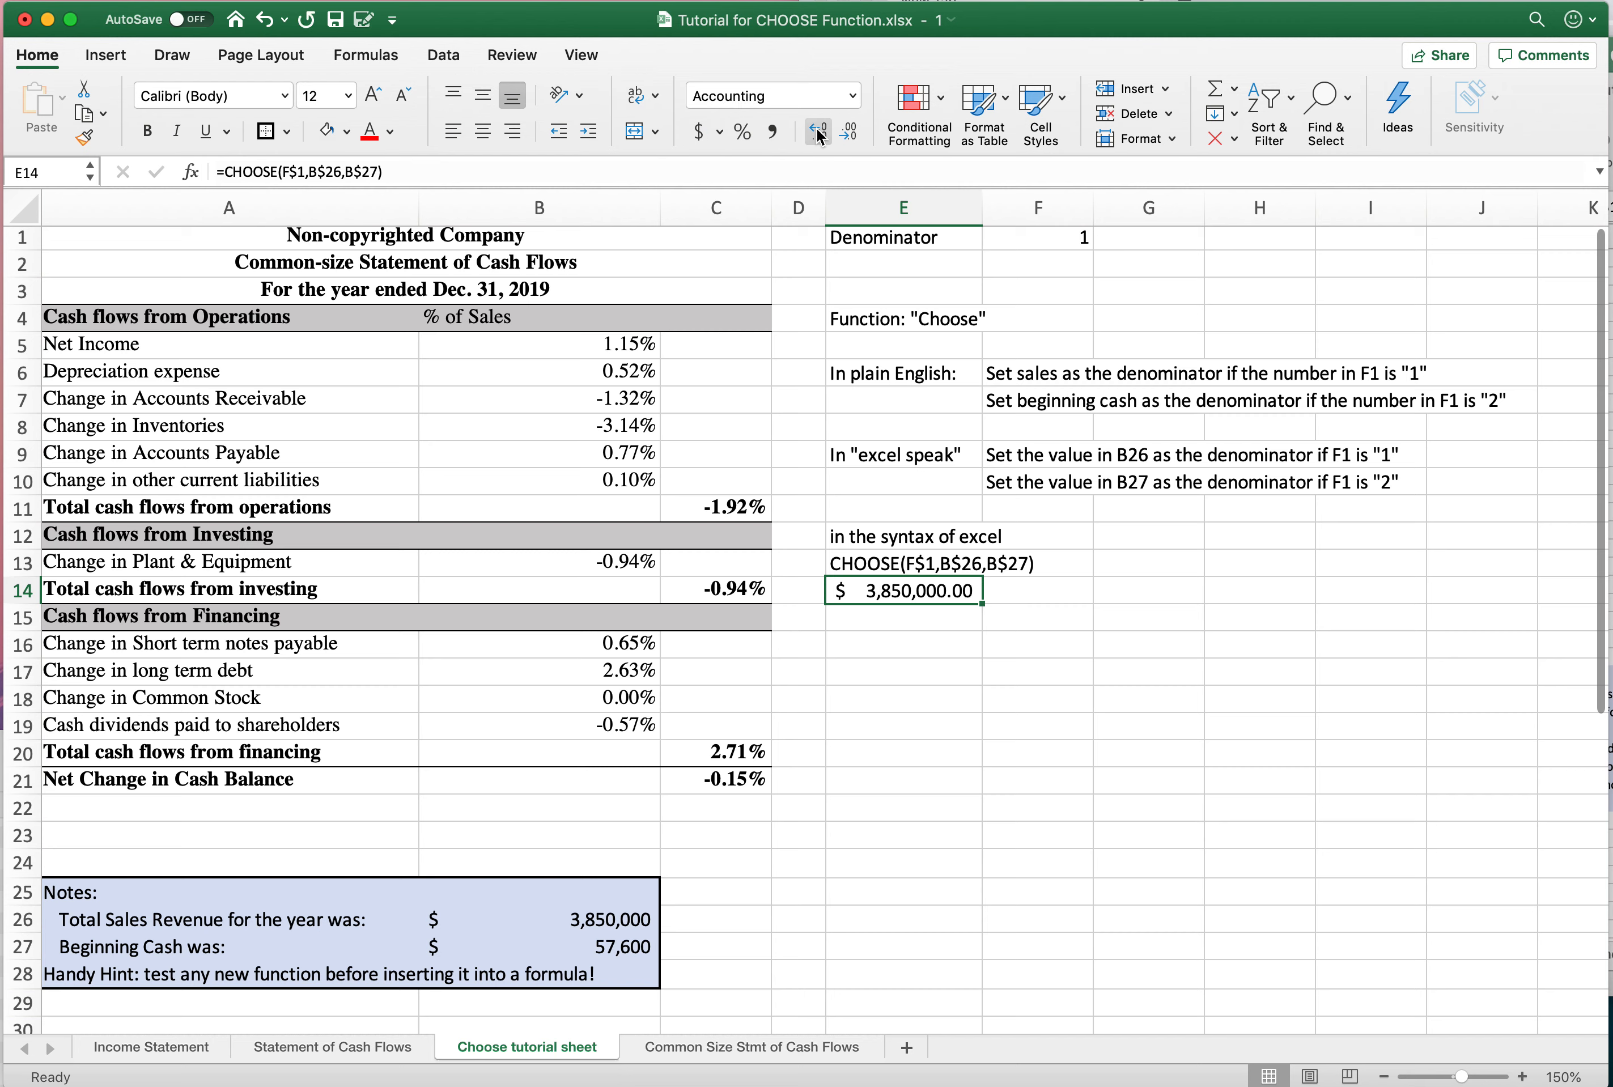
{"action": "left_click", "coordinate": [847, 132]}
{"action": "left_click", "coordinate": [847, 132]}
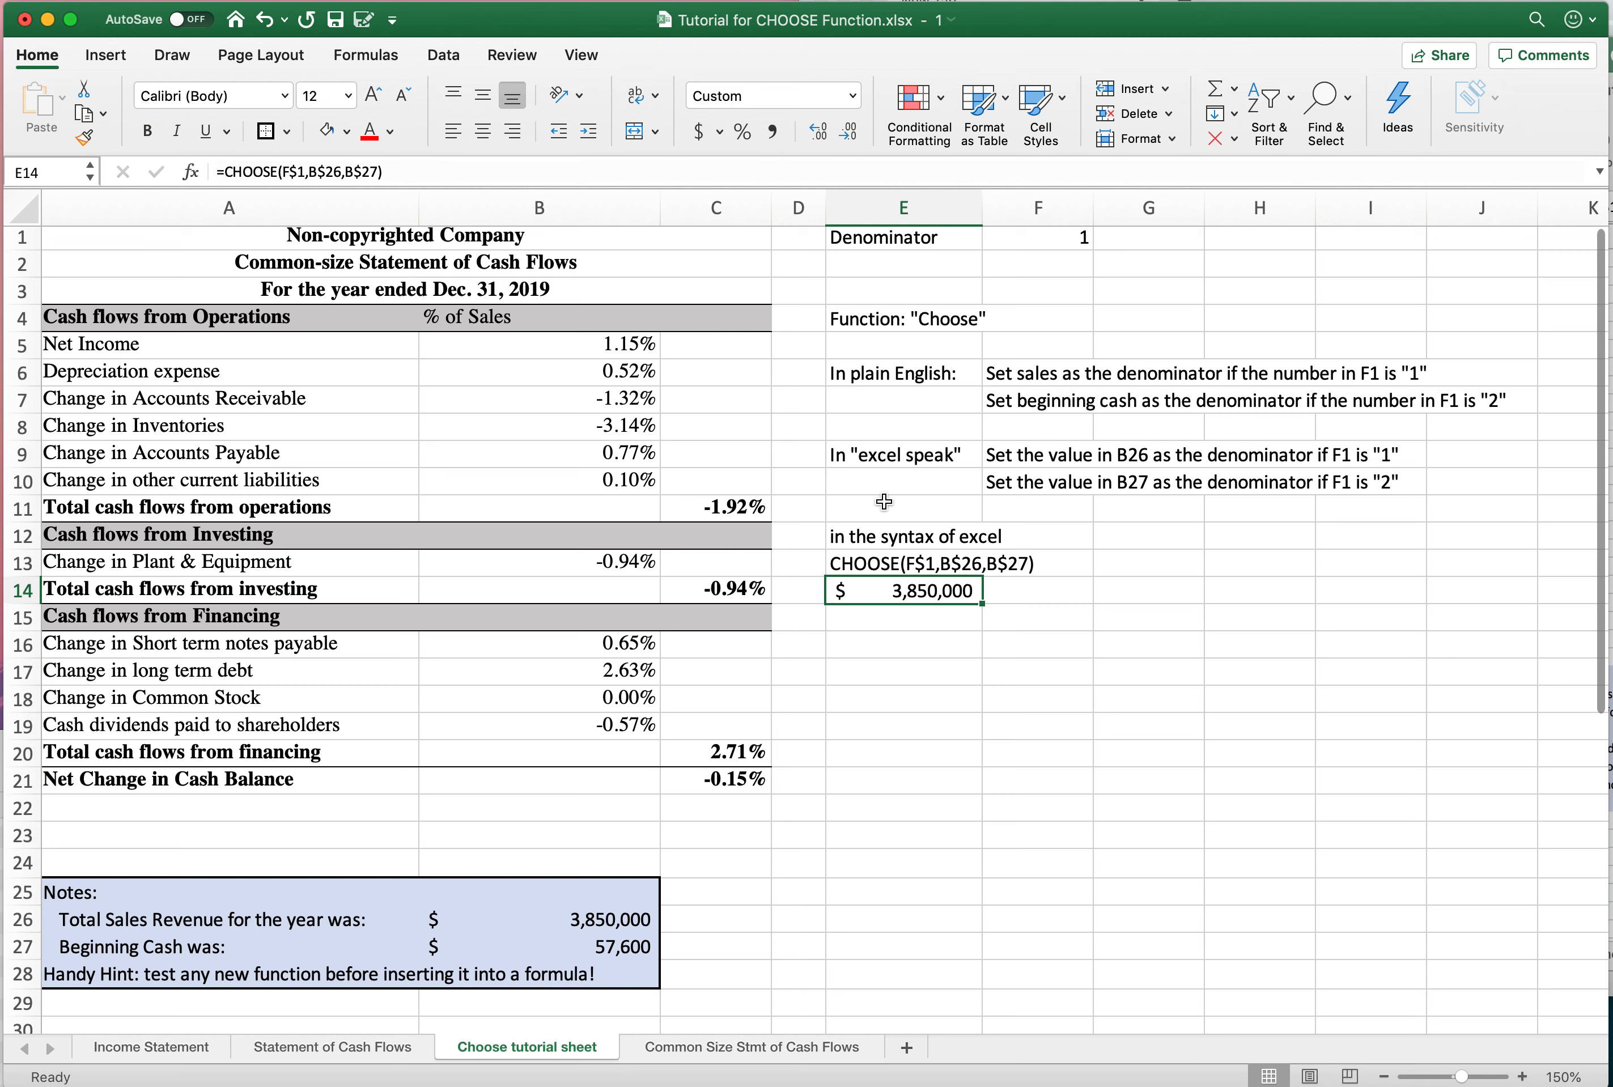
{"action": "left_click", "coordinate": [873, 638]}
{"action": "left_click", "coordinate": [868, 598]}
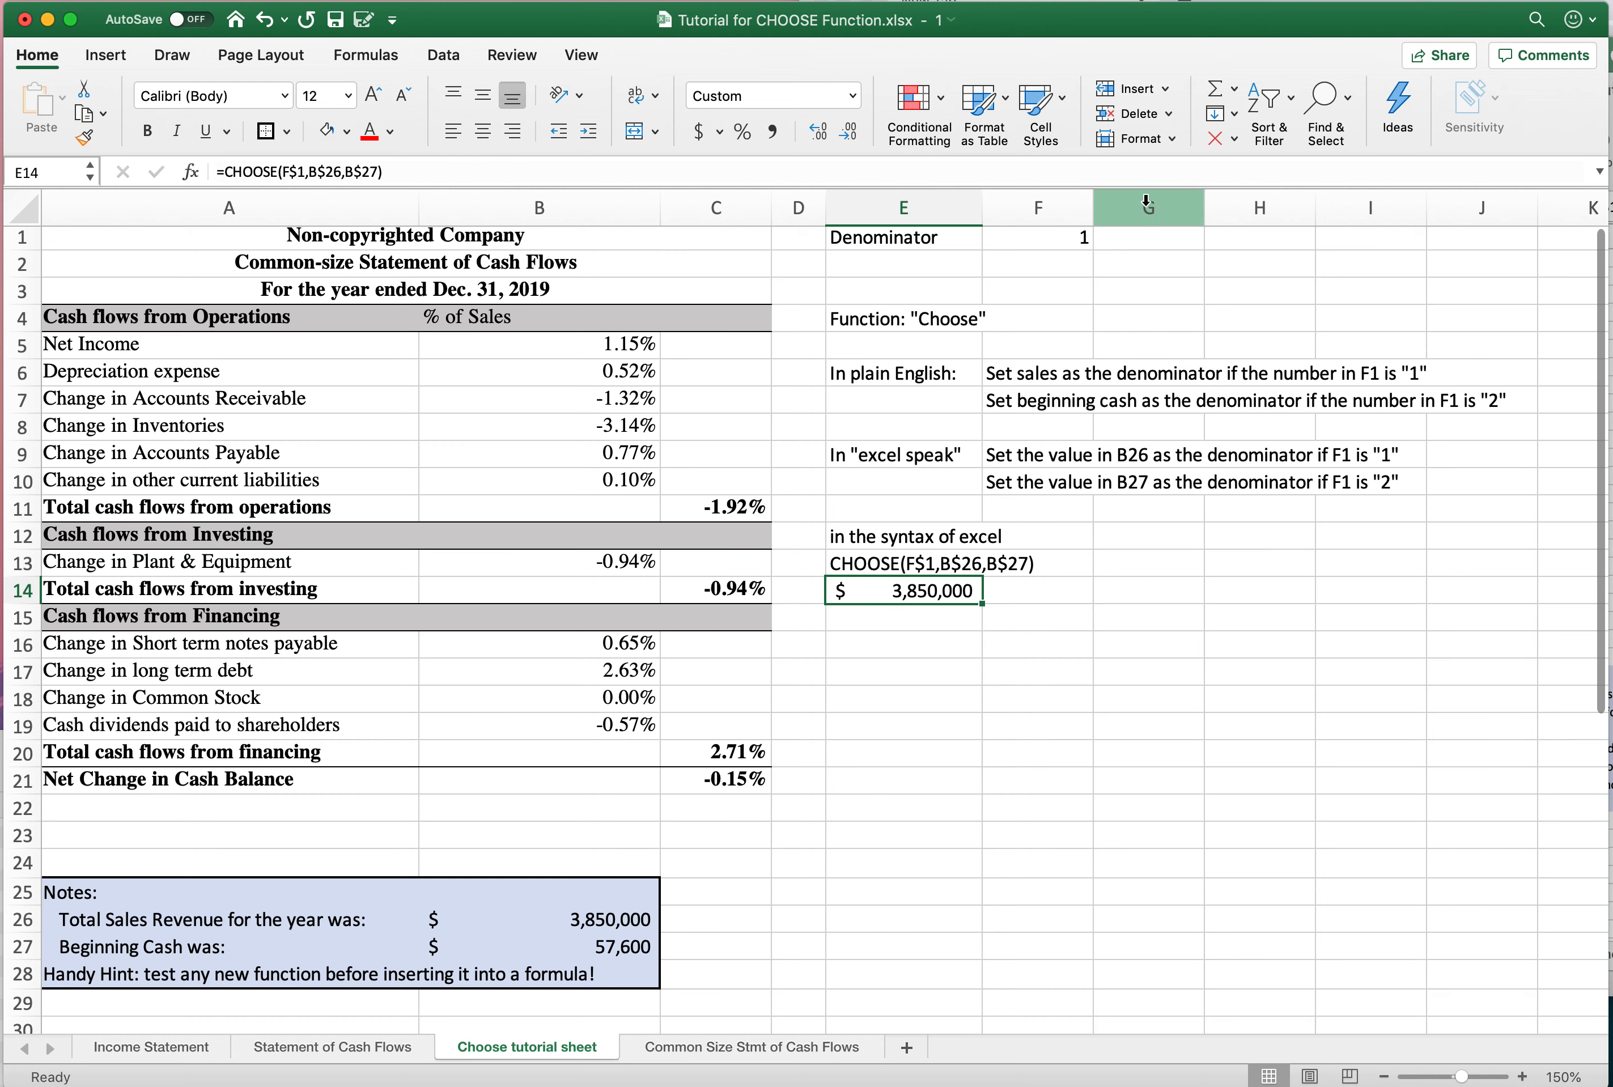
Step: Shade the denominator selector cell F1 with a light blue-gray fill
{"action": "left_click", "coordinate": [1006, 239]}
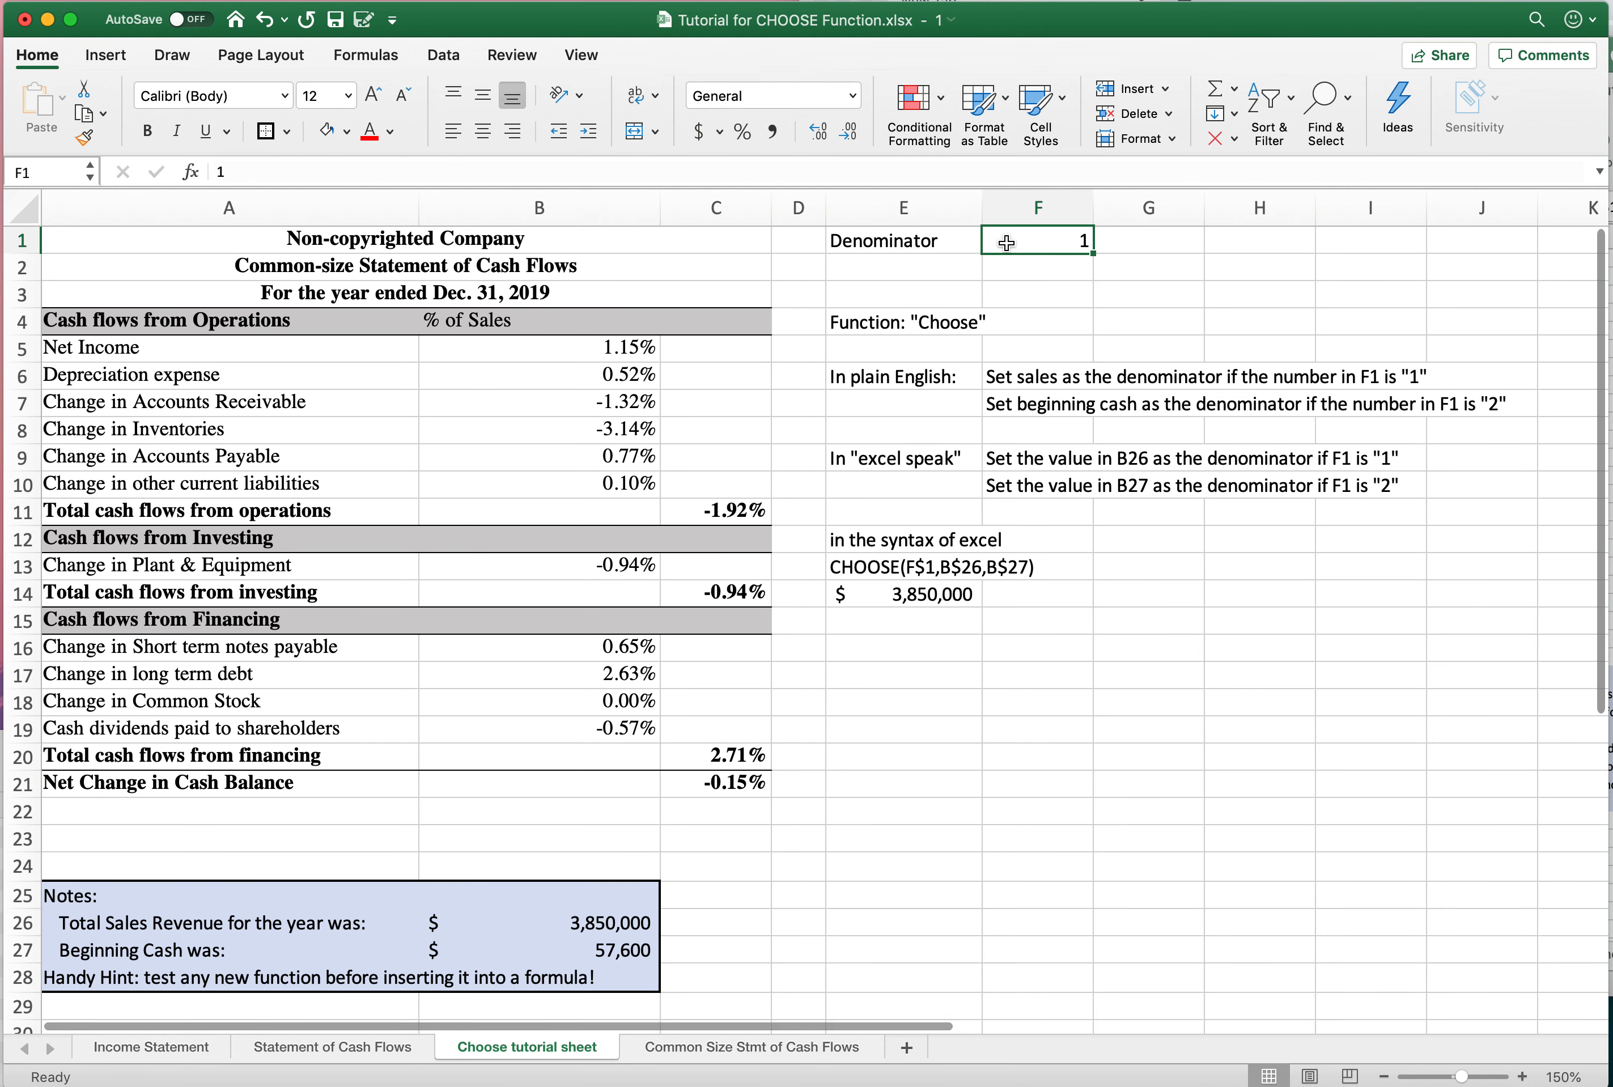
{"action": "left_click", "coordinate": [344, 132]}
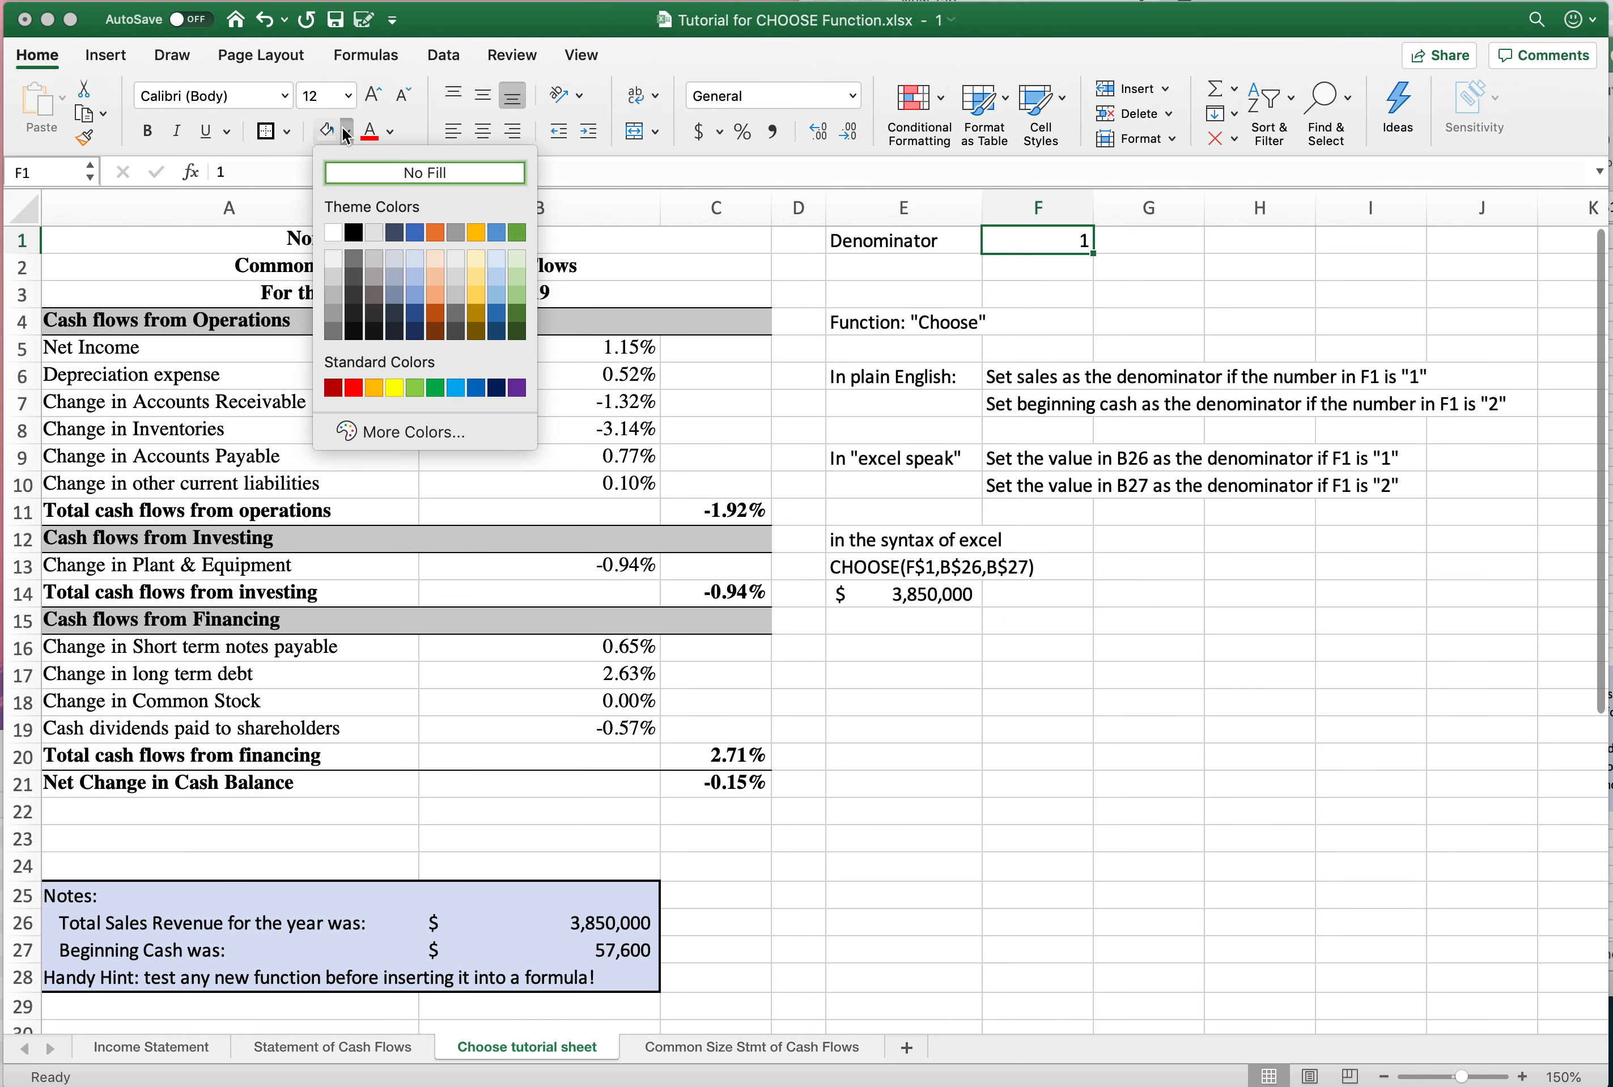
{"action": "left_click", "coordinate": [401, 261]}
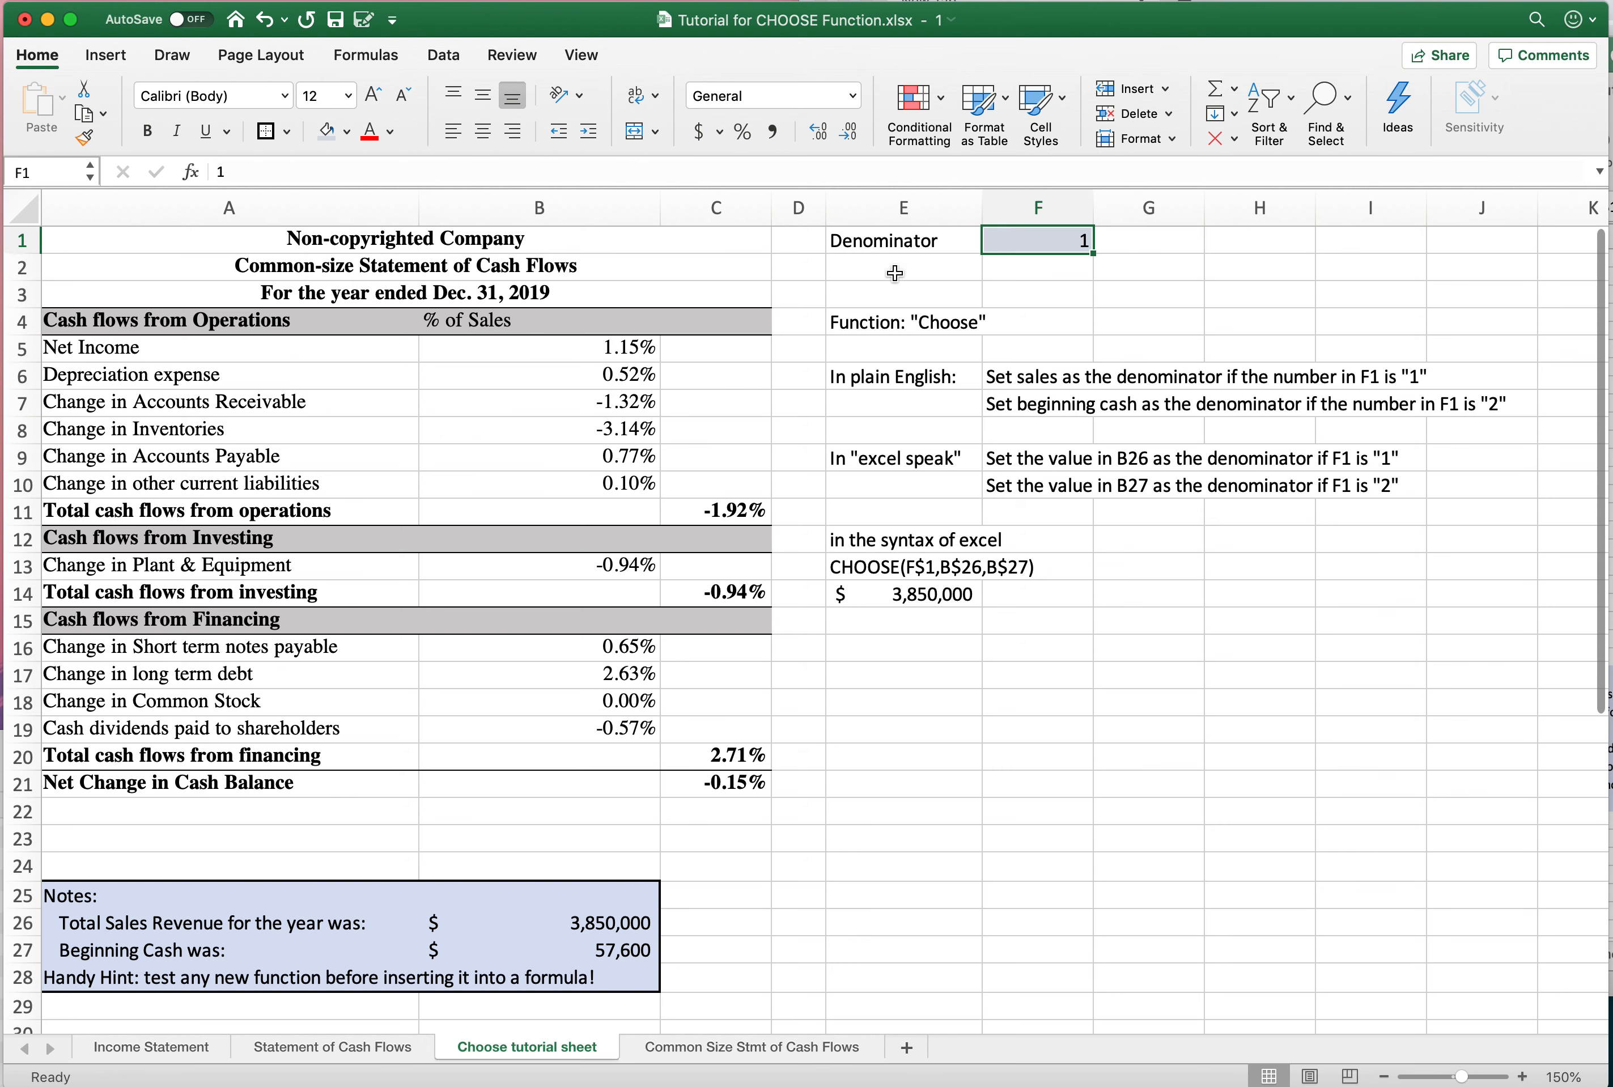
Step: Set the denominator selector in F1 to 2 to test the CHOOSE function
{"action": "left_click", "coordinate": [1030, 276]}
{"action": "left_click", "coordinate": [1031, 236]}
{"action": "type", "text": "2"}
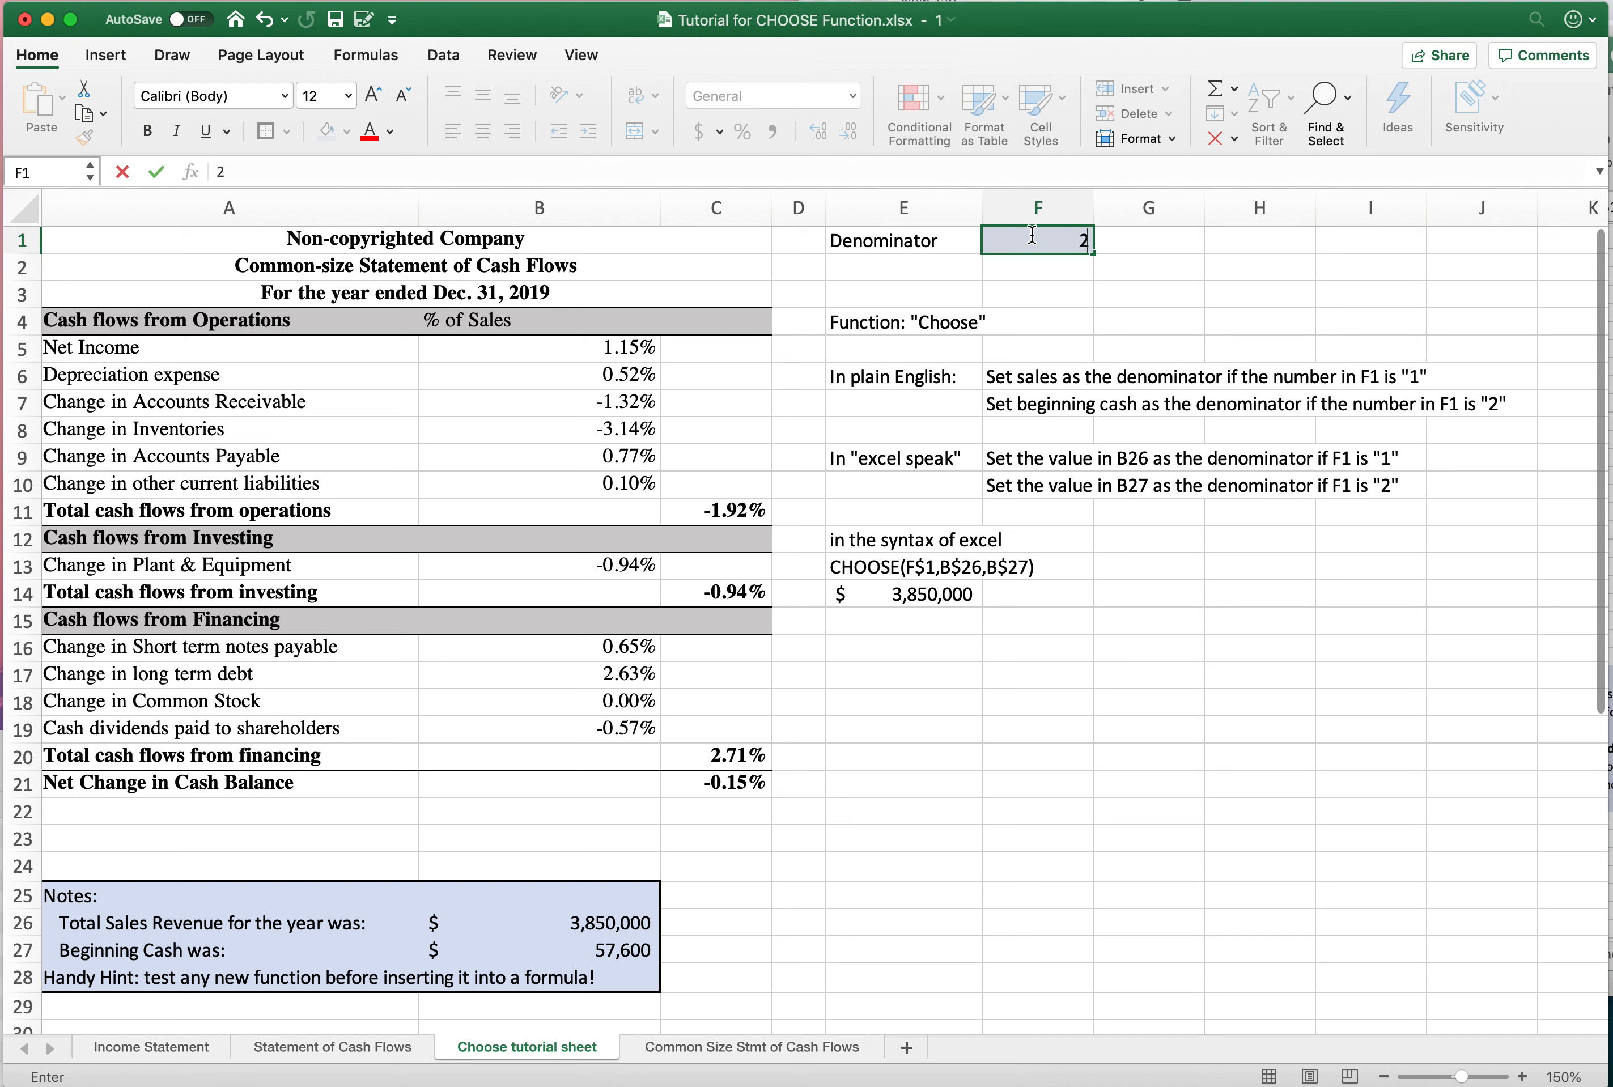
{"action": "key", "text": "Return"}
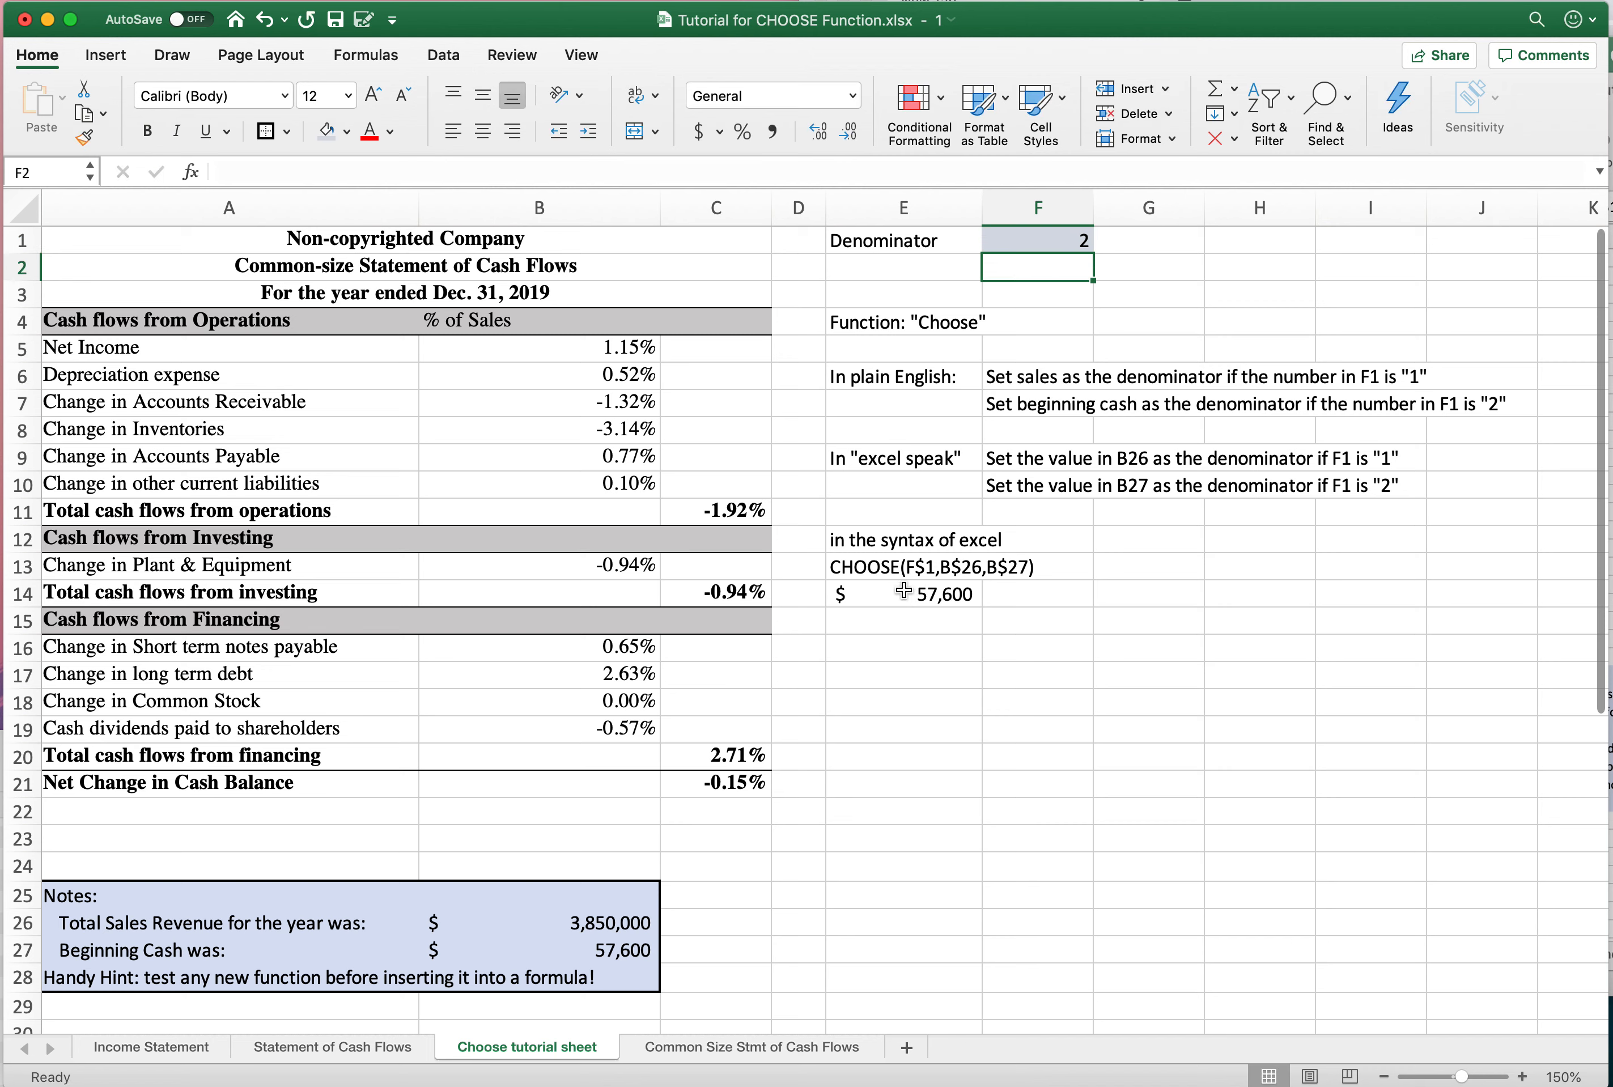
Step: Apply the same light blue-gray fill to the CHOOSE test cell E14
{"action": "left_click", "coordinate": [895, 592]}
{"action": "left_click", "coordinate": [327, 130]}
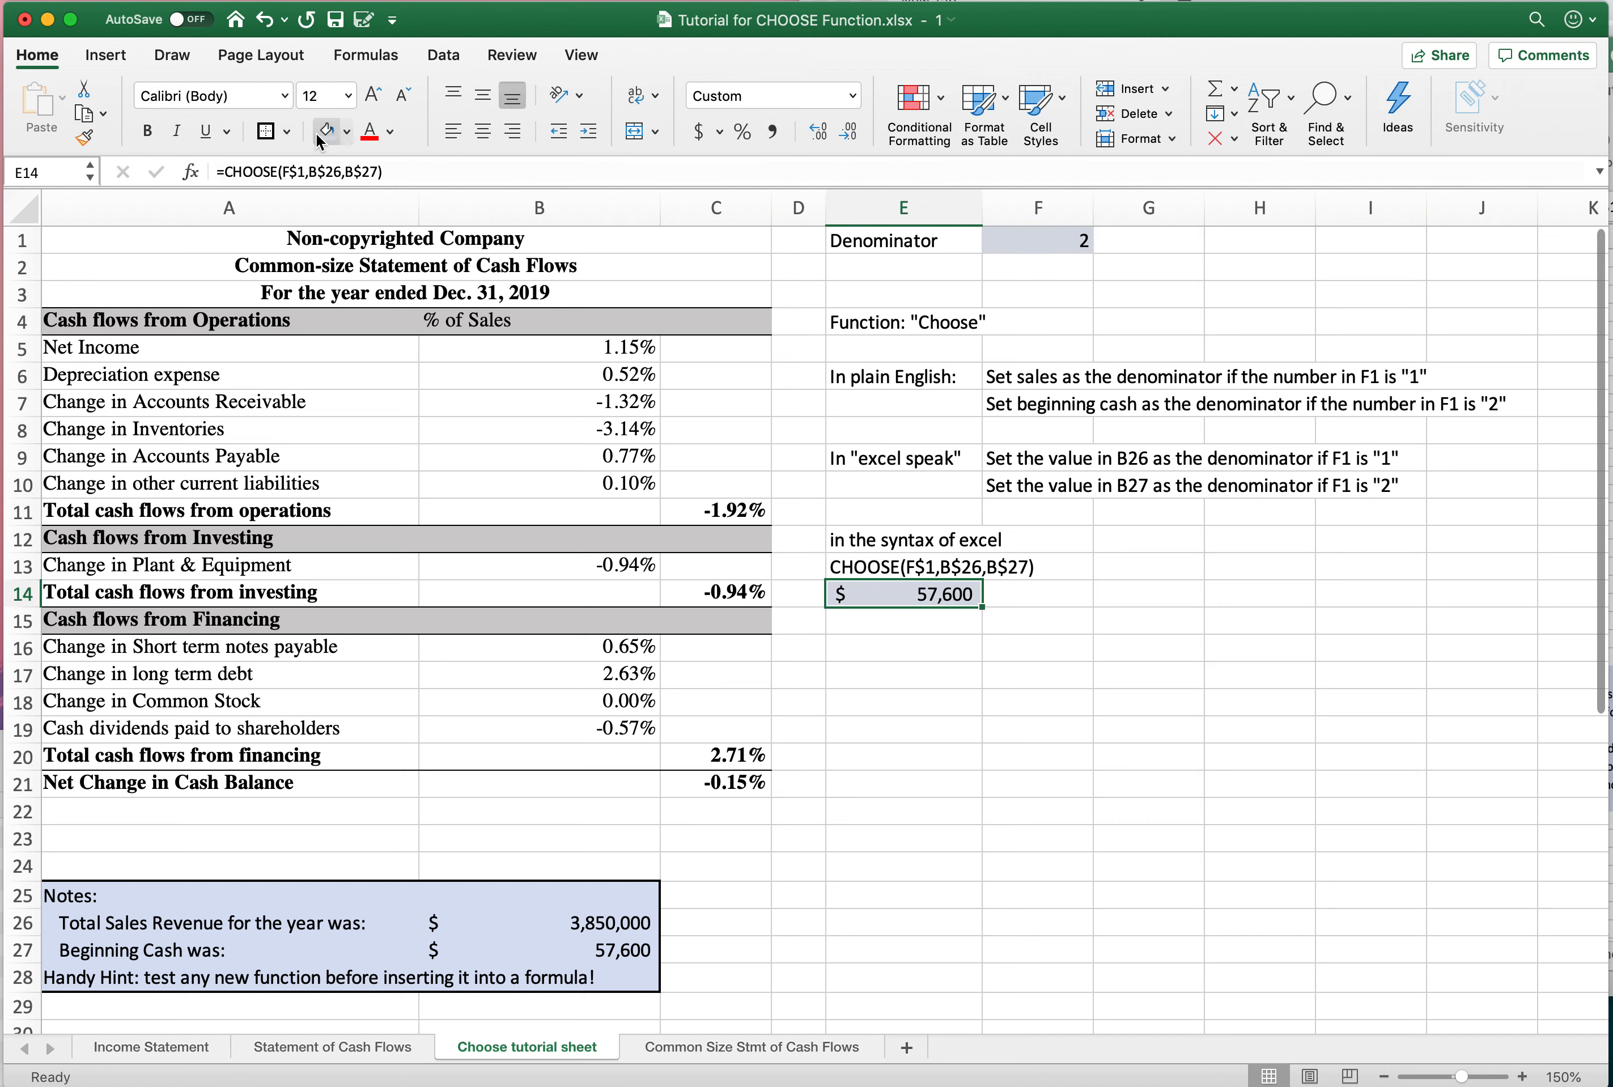
{"action": "left_click", "coordinate": [1135, 685]}
Step: Set the denominator selector in F1 back to 1 to test the sales option
{"action": "left_click", "coordinate": [915, 602]}
{"action": "left_click", "coordinate": [1028, 240]}
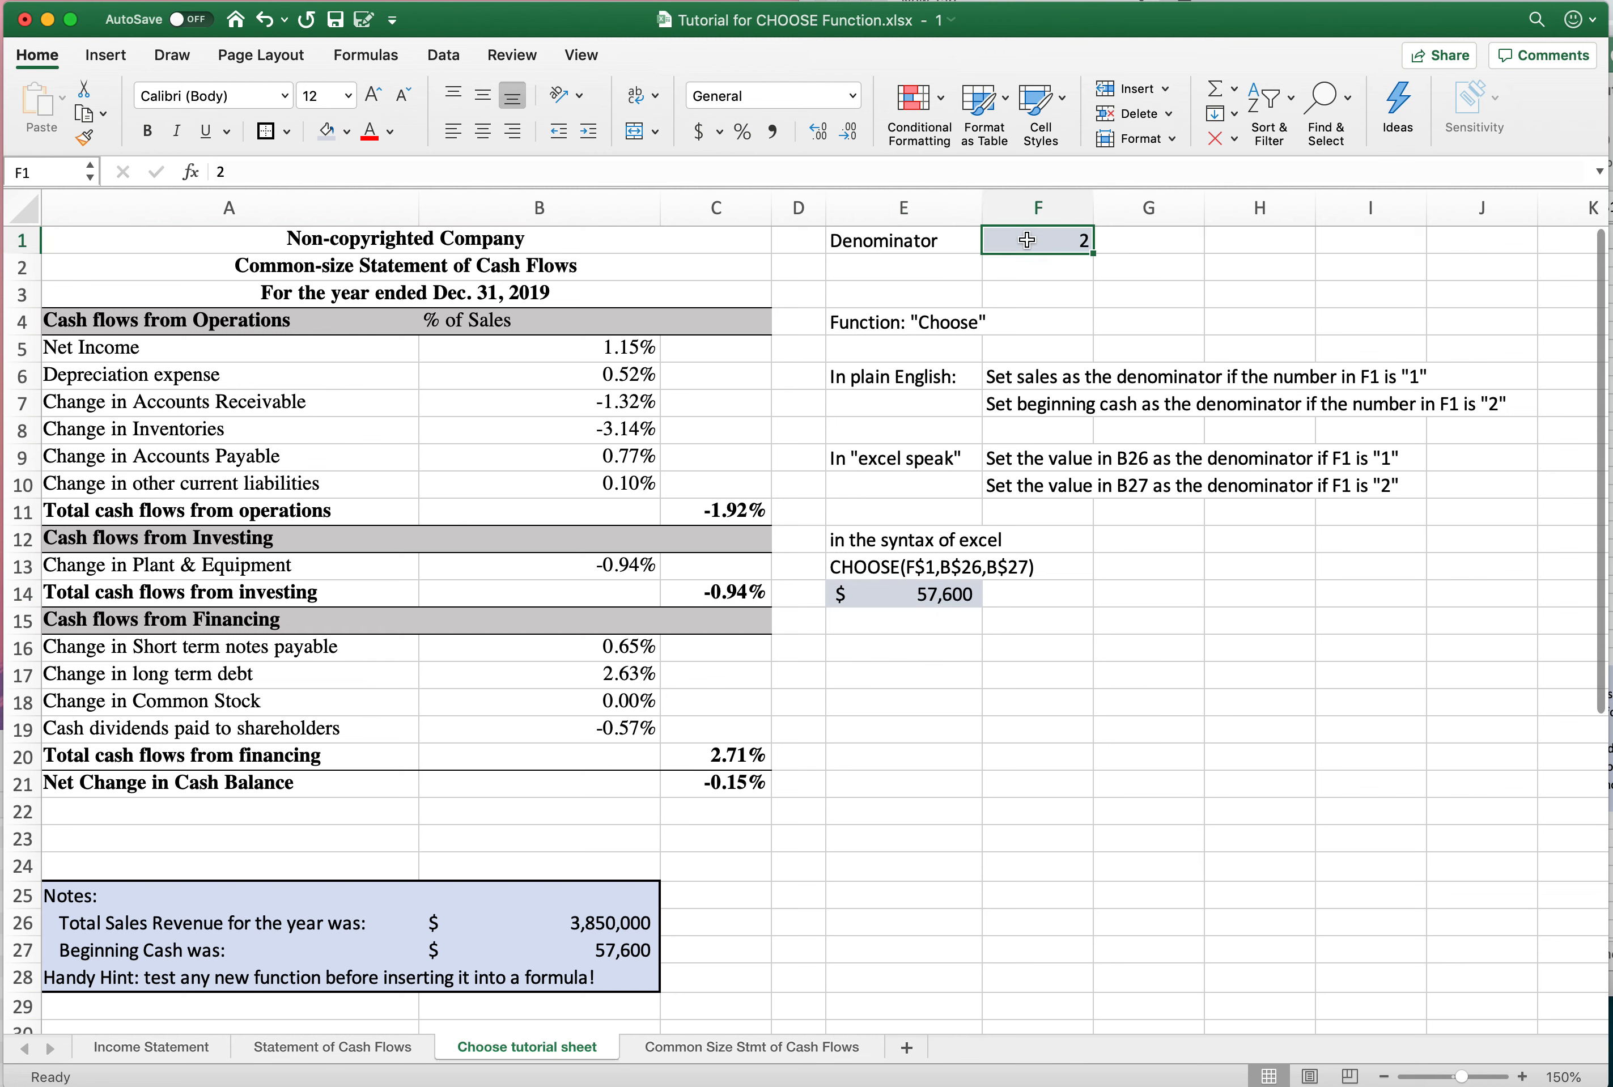
{"action": "type", "text": "1"}
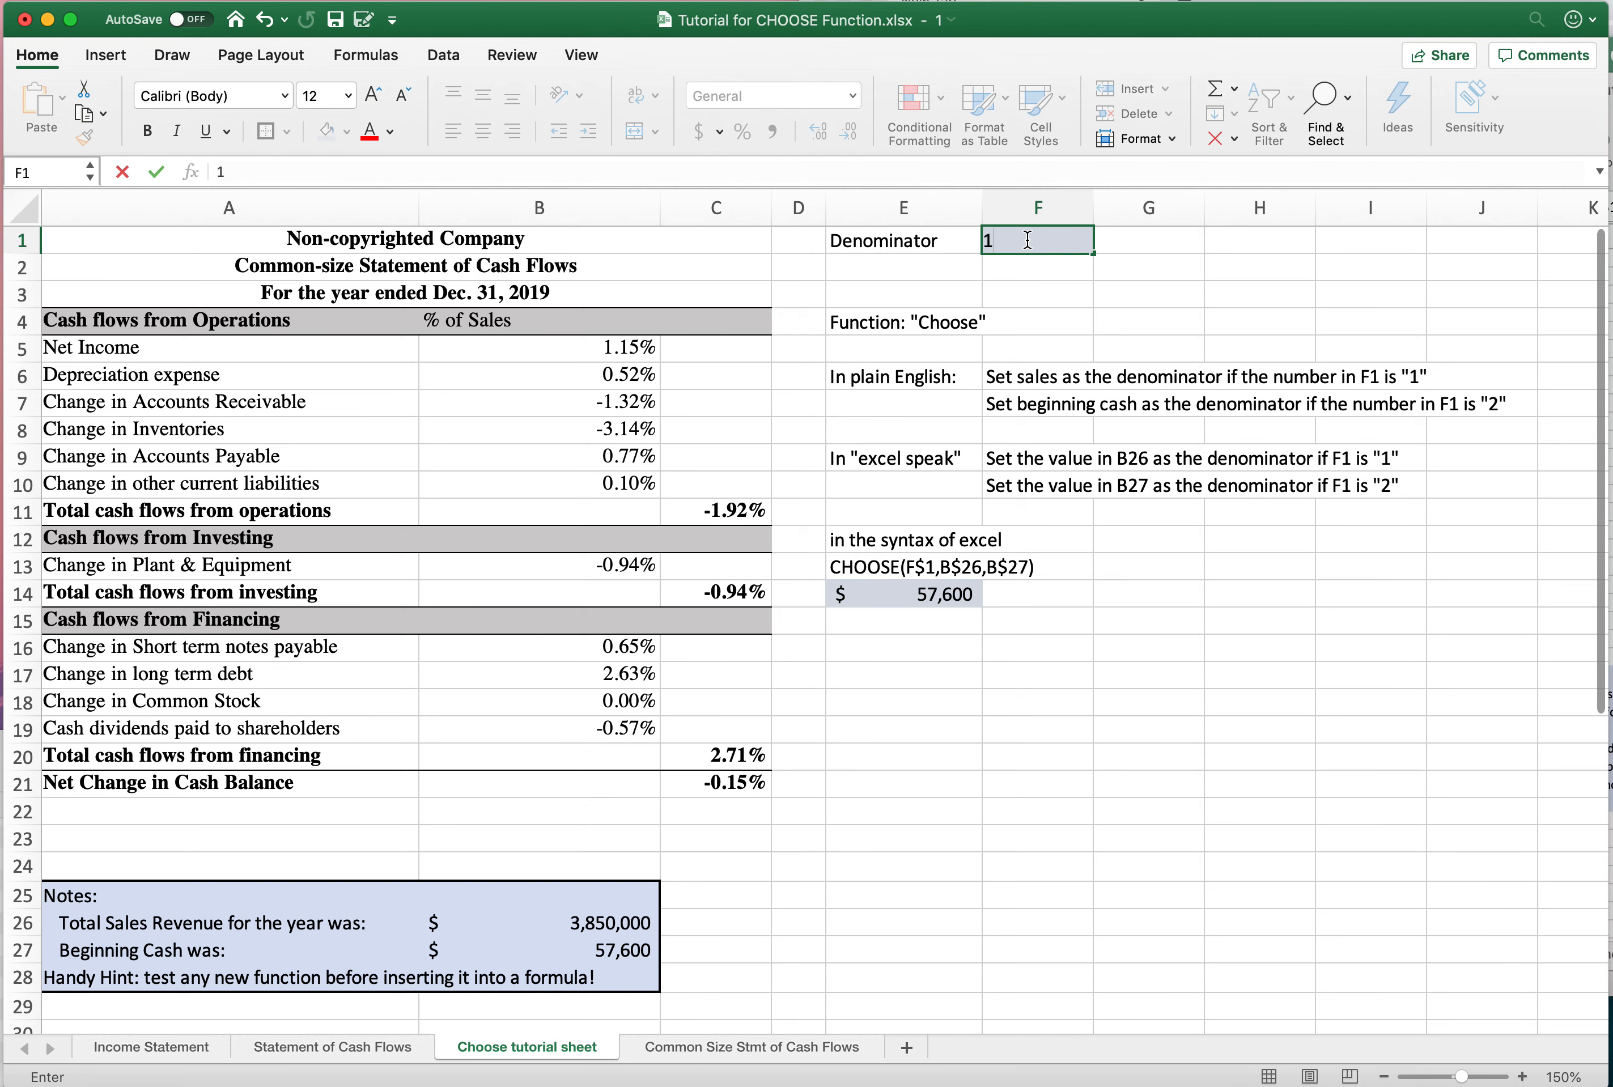
{"action": "key", "text": "Return"}
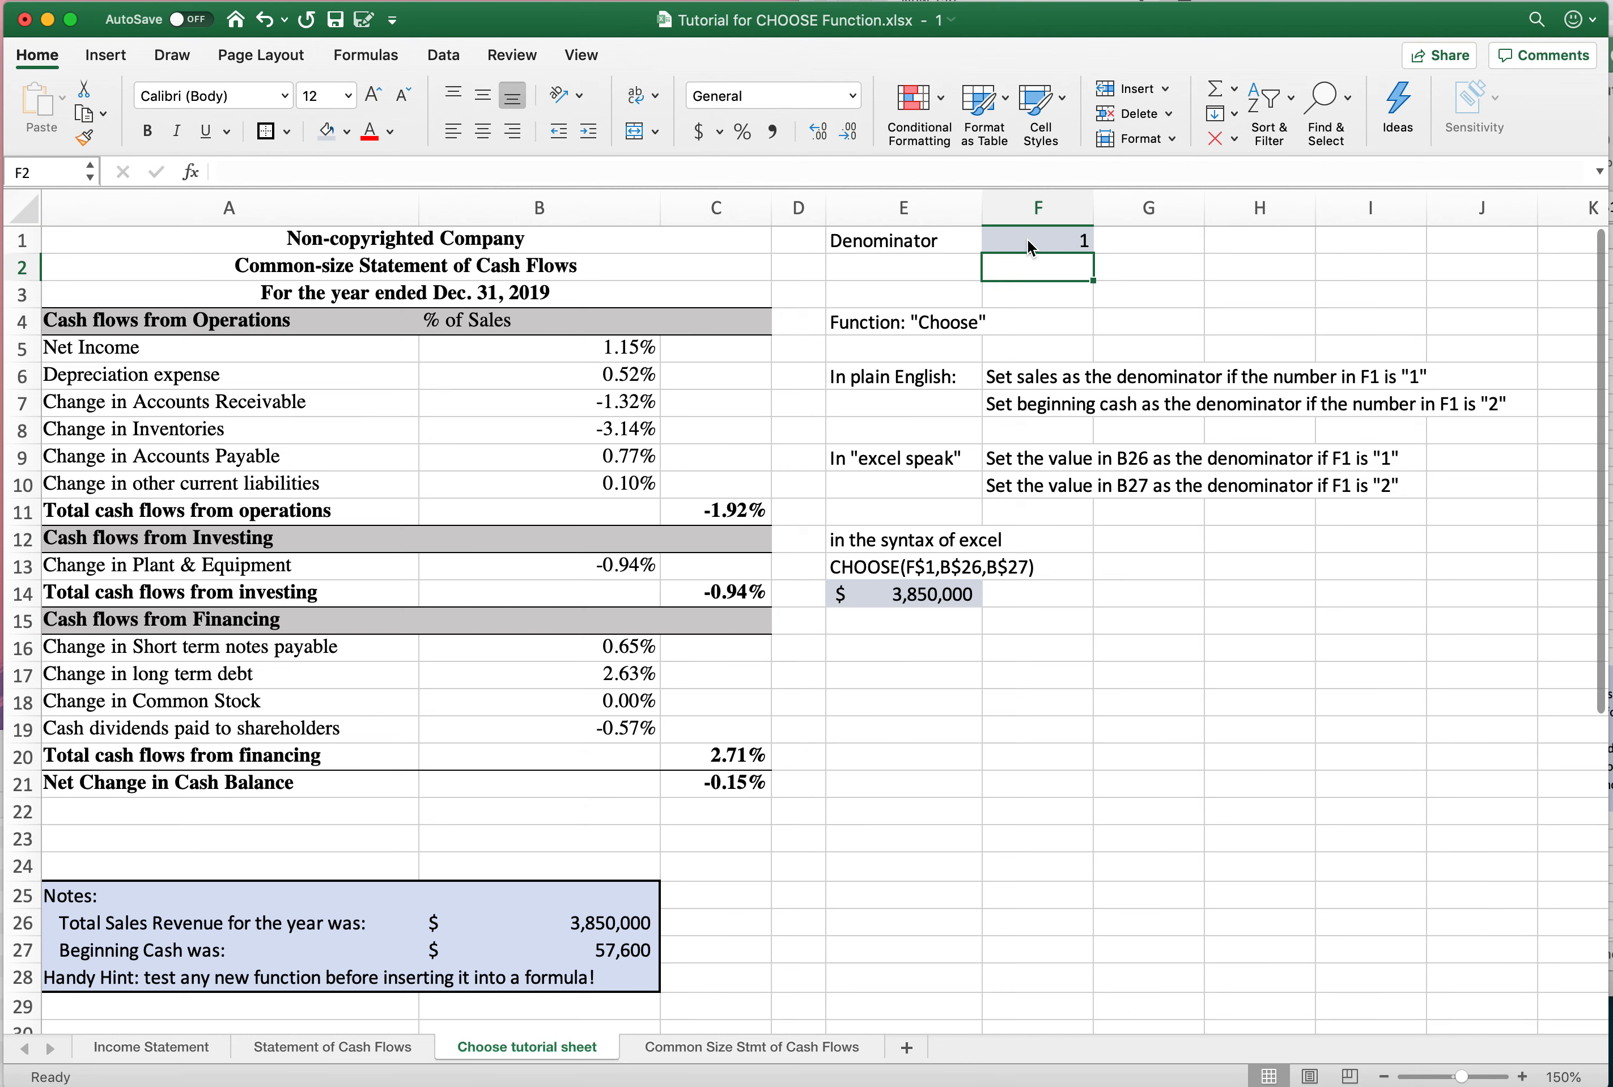
{"action": "scroll", "coordinate": [915, 356], "scroll_direction": "right", "scroll_amount": 2}
{"action": "scroll", "coordinate": [915, 355], "scroll_direction": "left", "scroll_amount": 2}
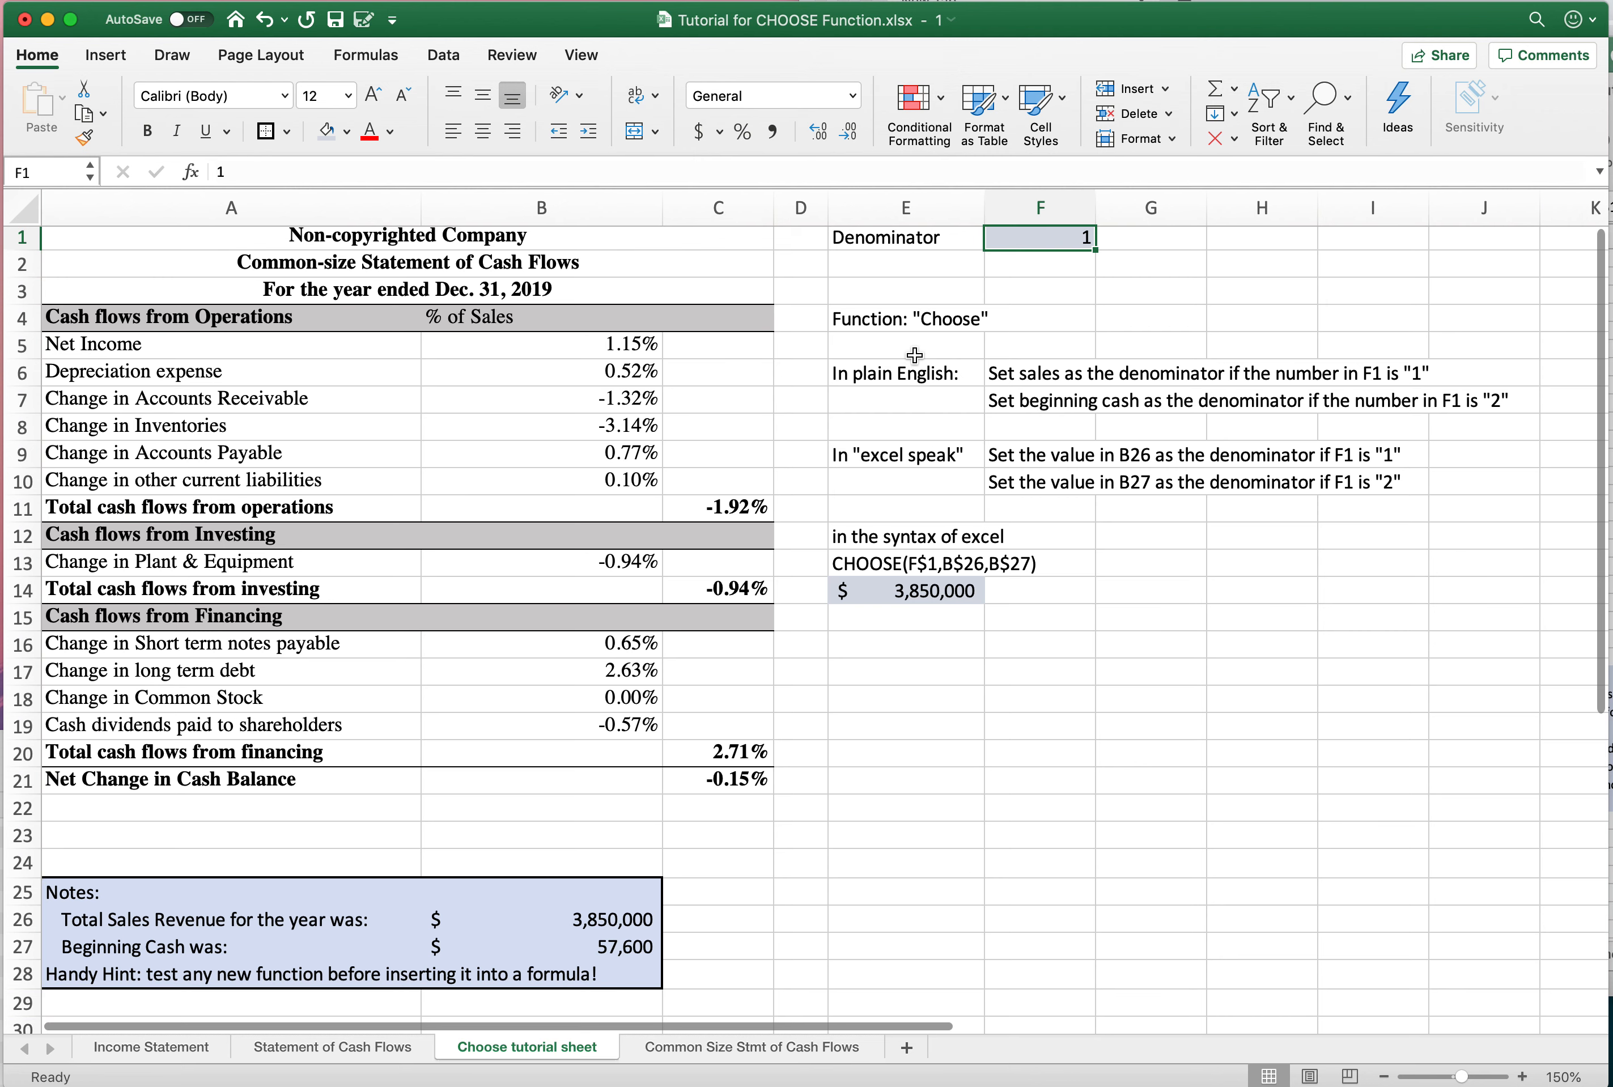
{"action": "scroll", "coordinate": [915, 356], "scroll_direction": "right", "scroll_amount": 1}
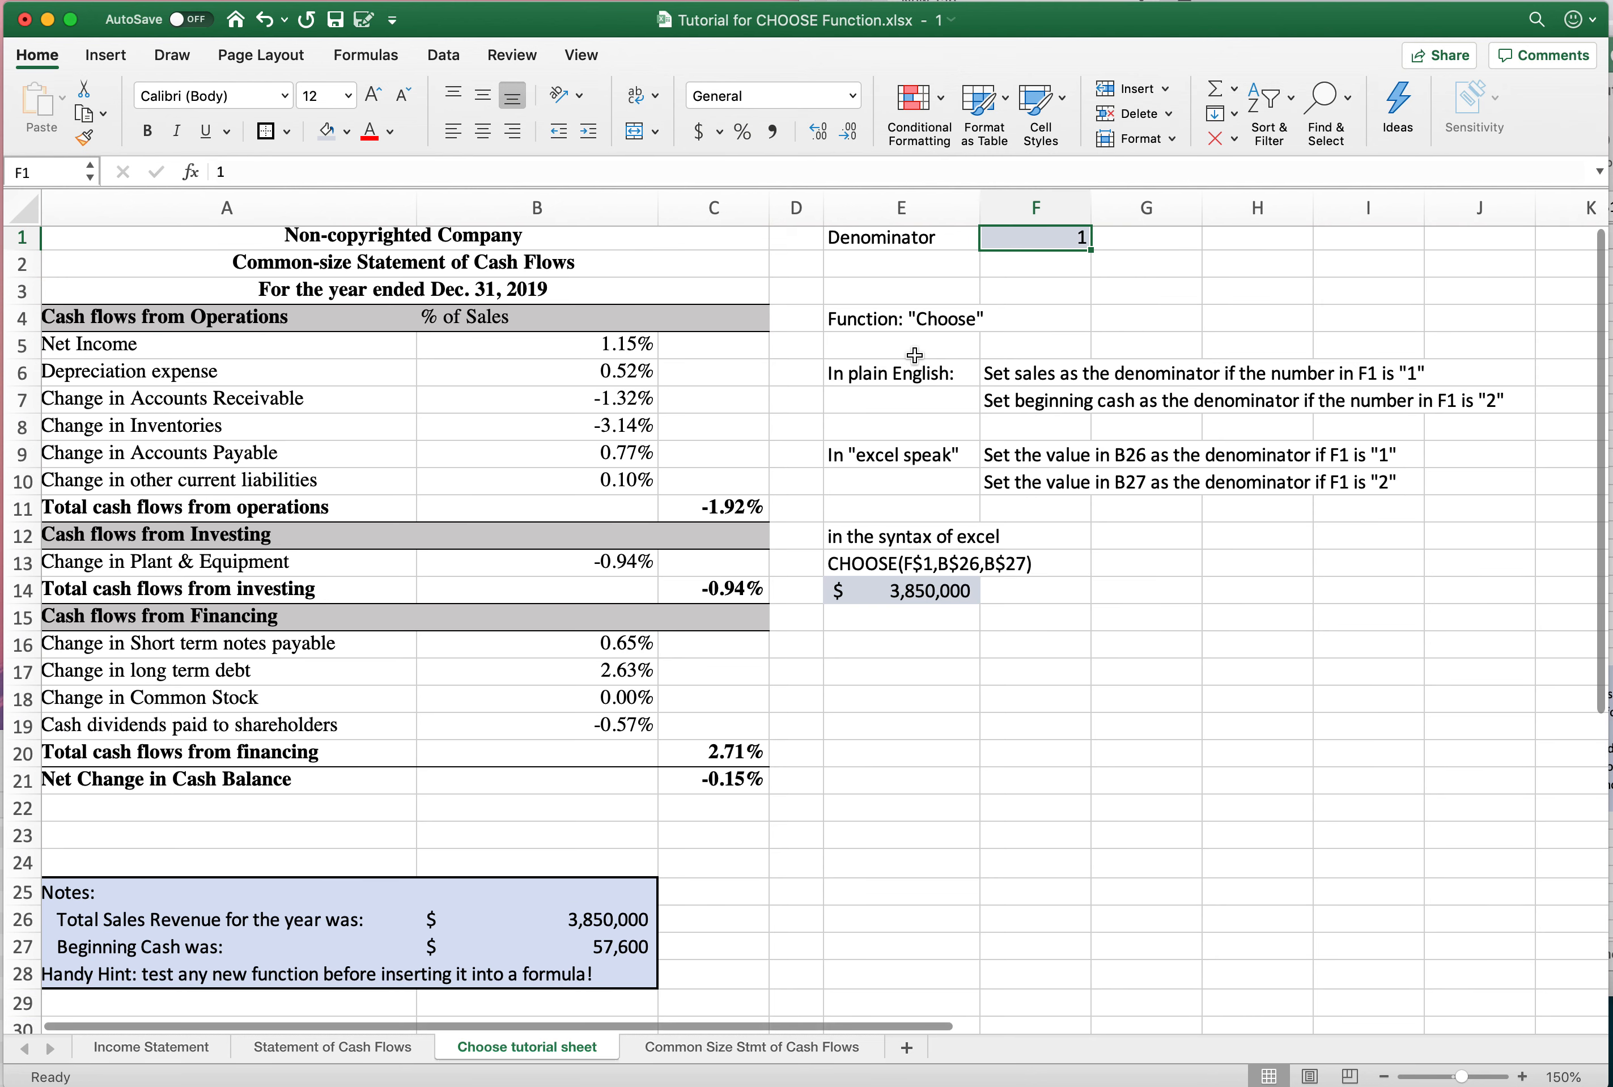
{"action": "left_click", "coordinate": [866, 591]}
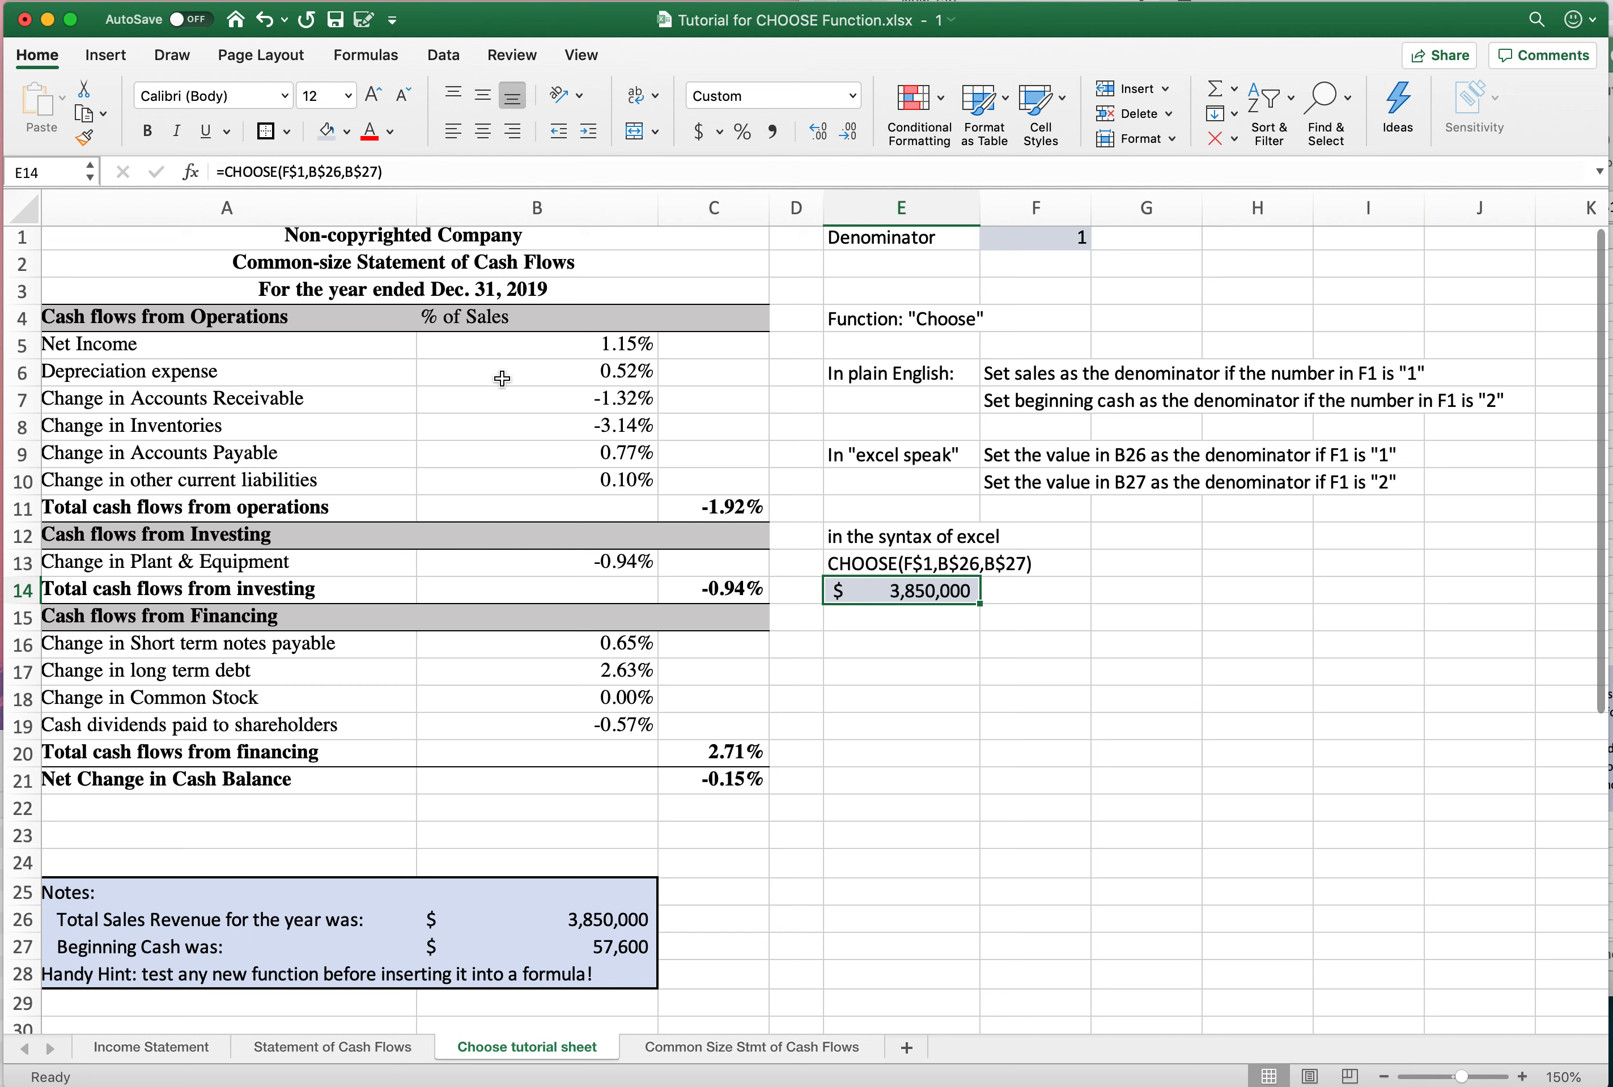
{"action": "left_click", "coordinate": [506, 348]}
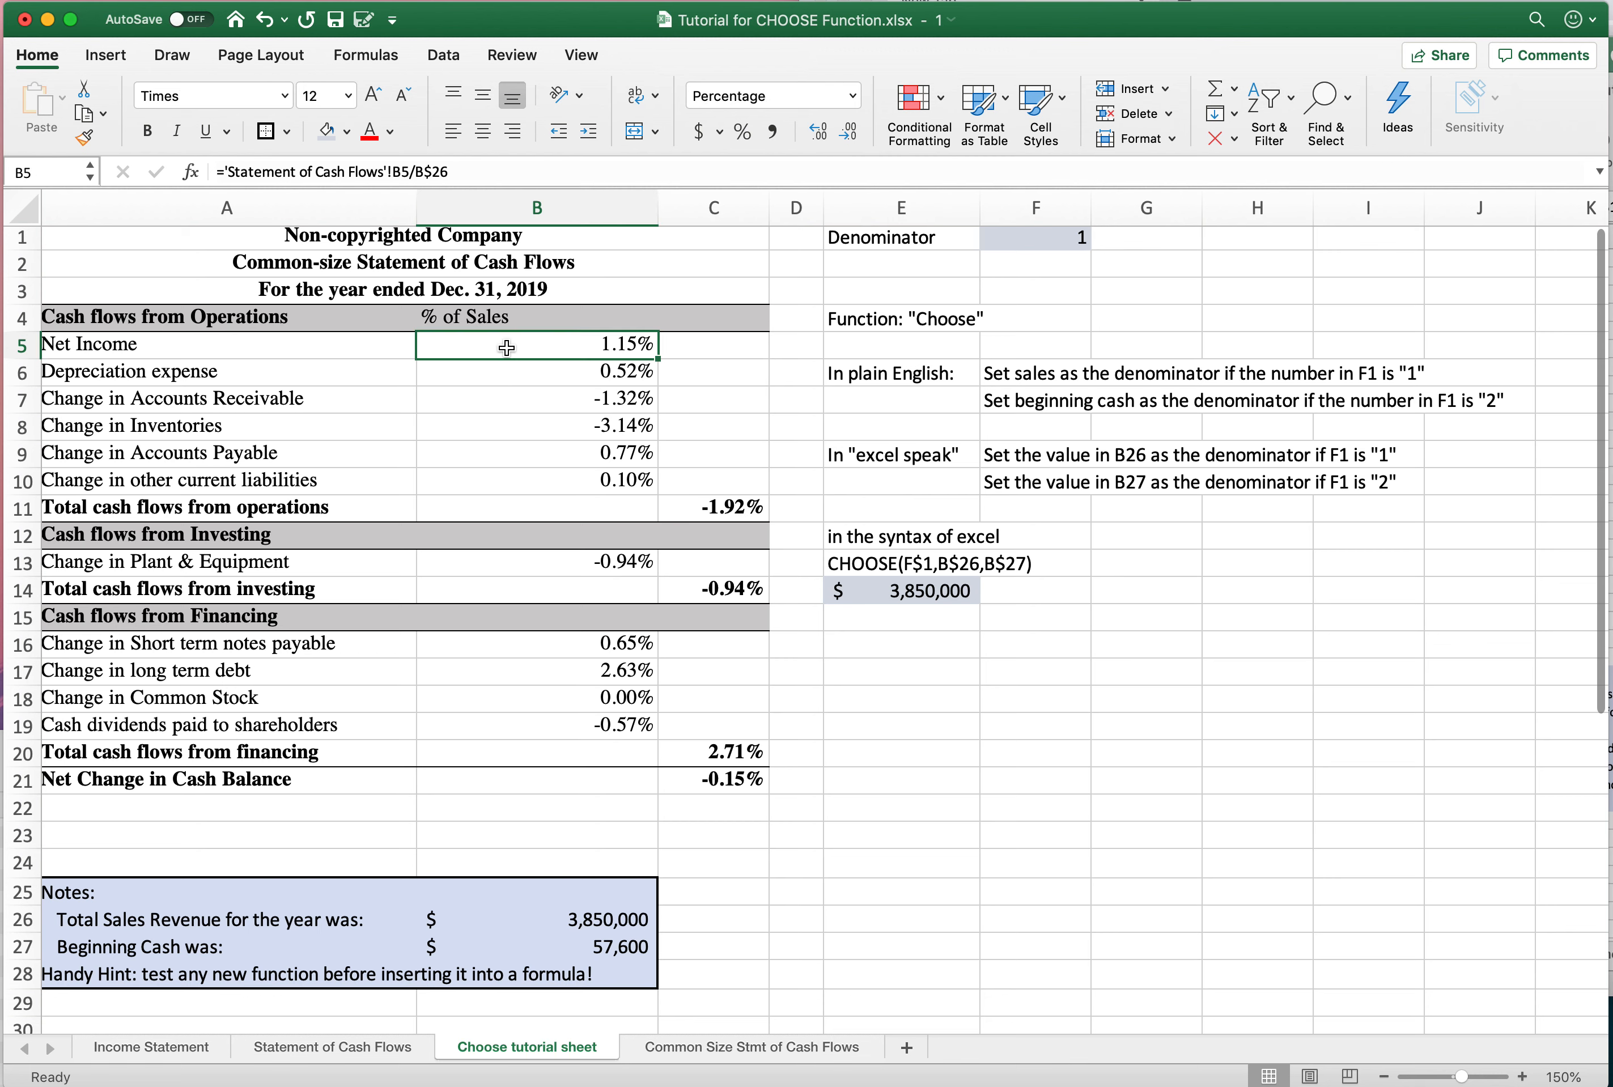
{"action": "double_click", "coordinate": [506, 348]}
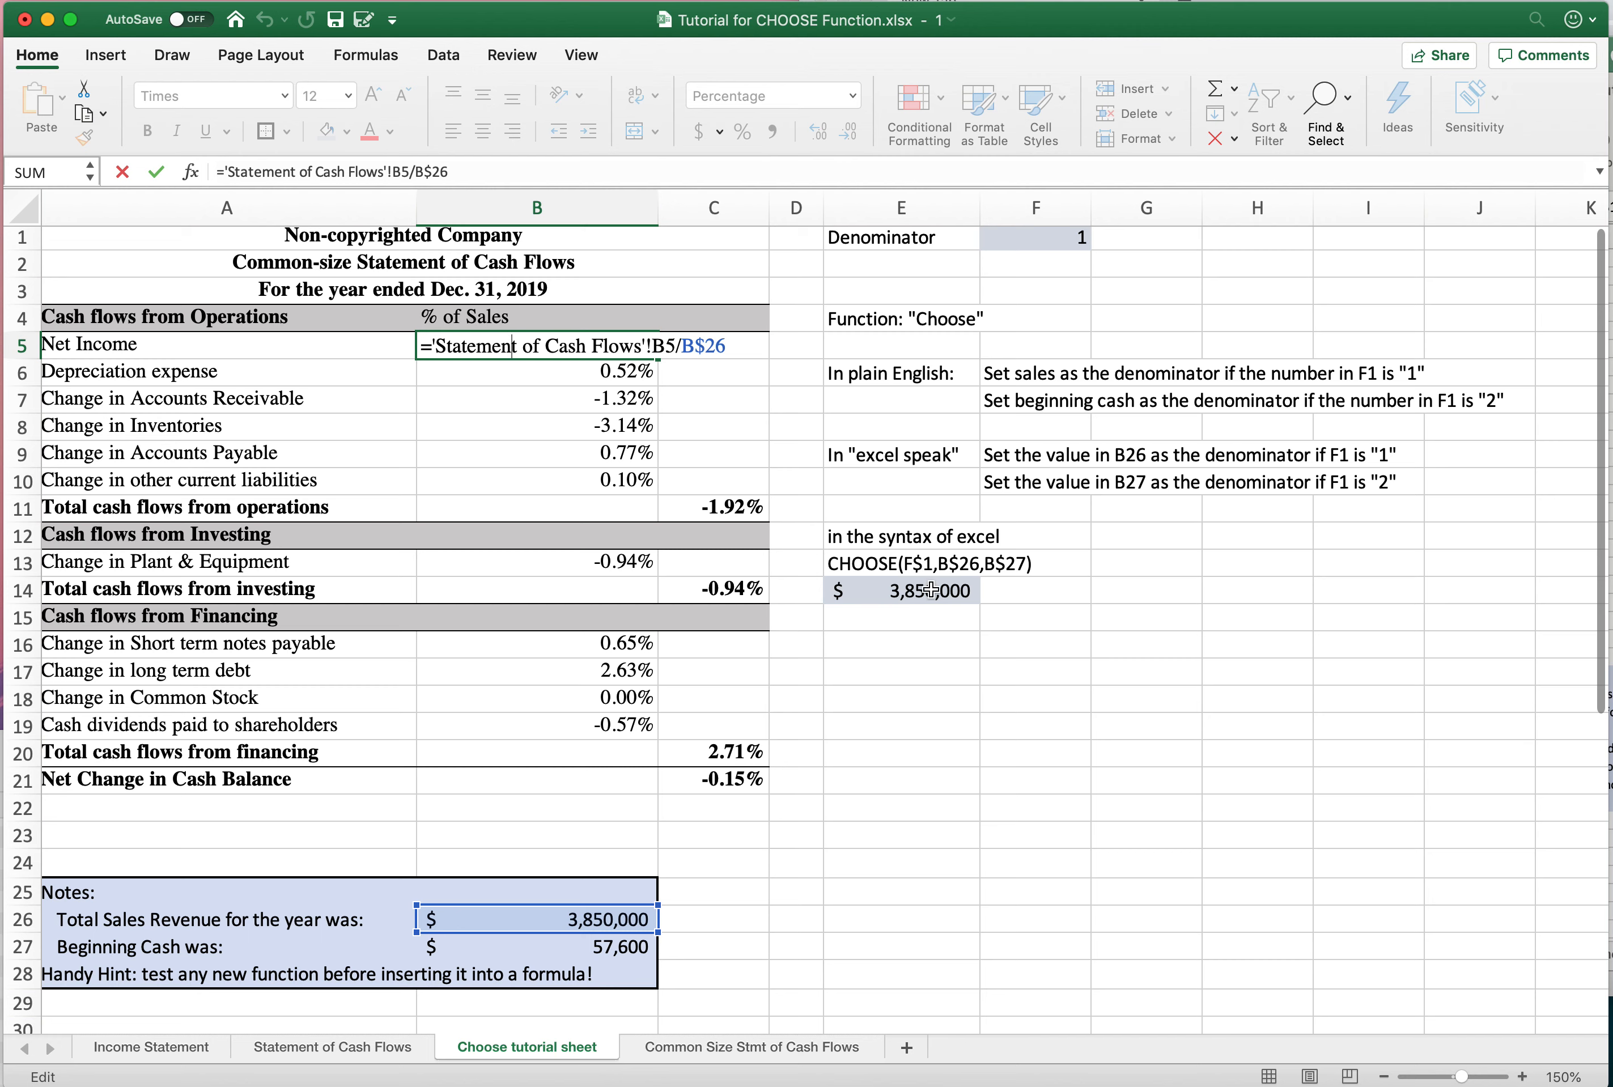
{"action": "key", "text": "Escape"}
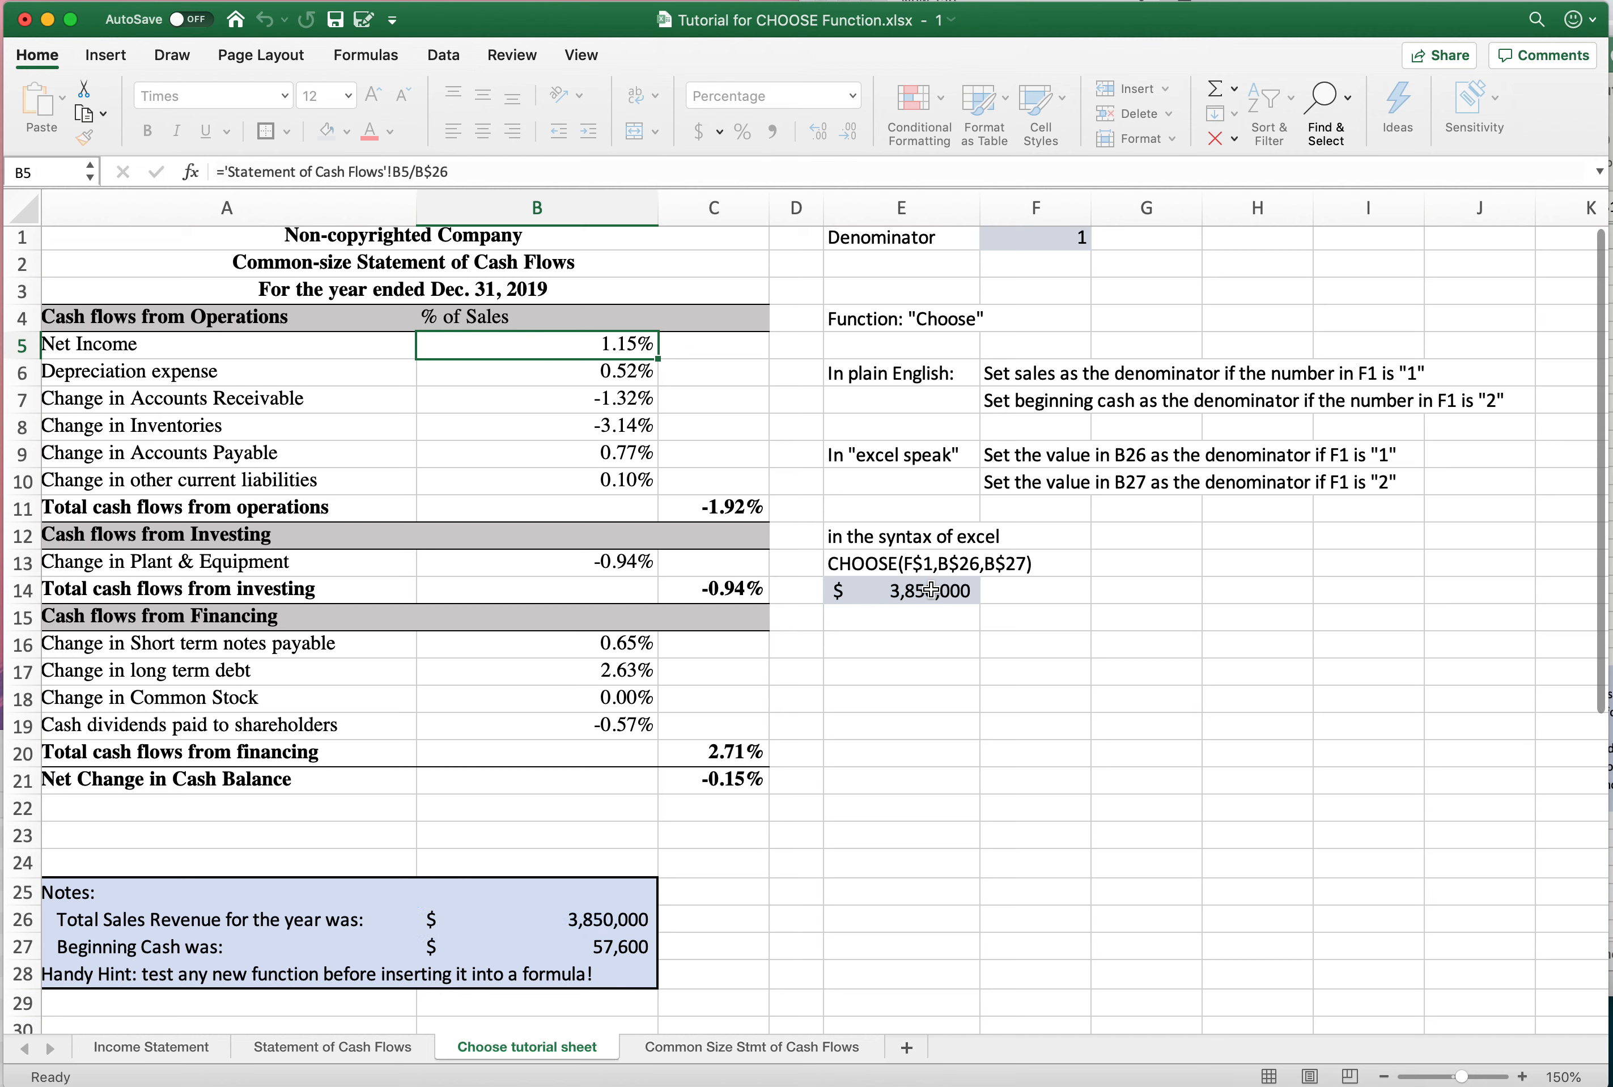
Step: Copy the function text CHOOSE(F$1,B$26,B$27) from E14 without its equals sign, leaving the cell's formula intact
{"action": "left_click", "coordinate": [929, 589]}
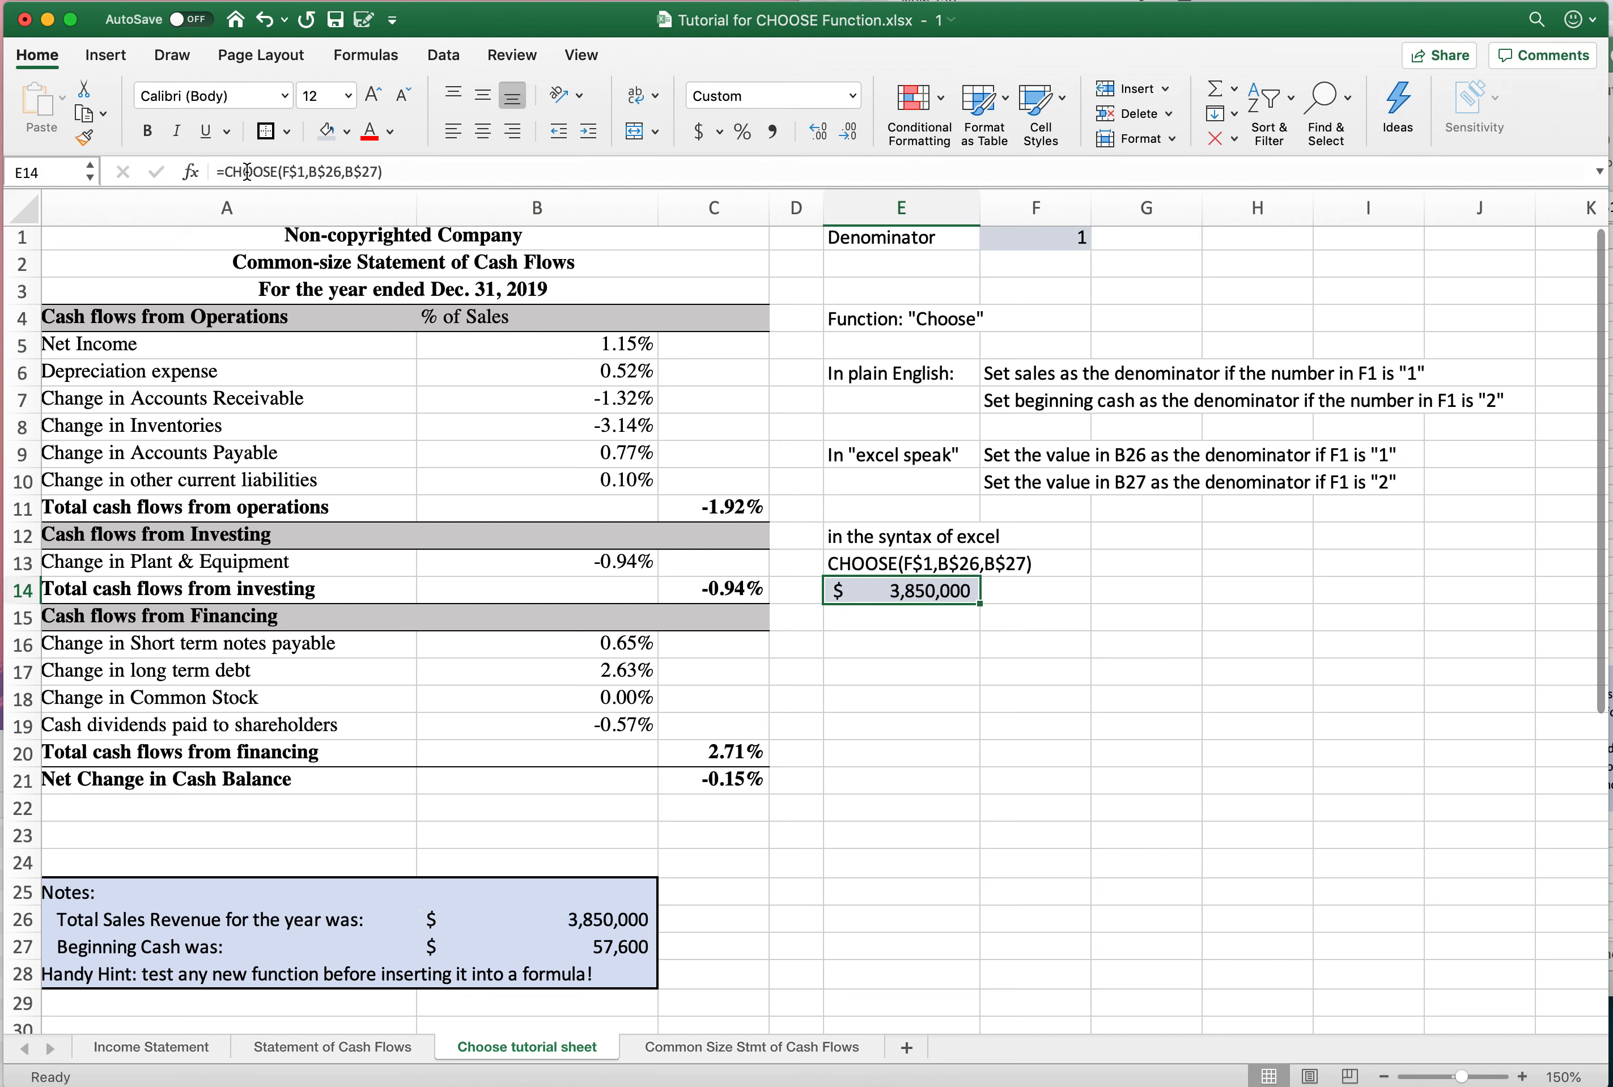
{"action": "left_click", "coordinate": [227, 172]}
{"action": "left_click_drag", "start_coordinate": [228, 172], "coordinate": [417, 175]}
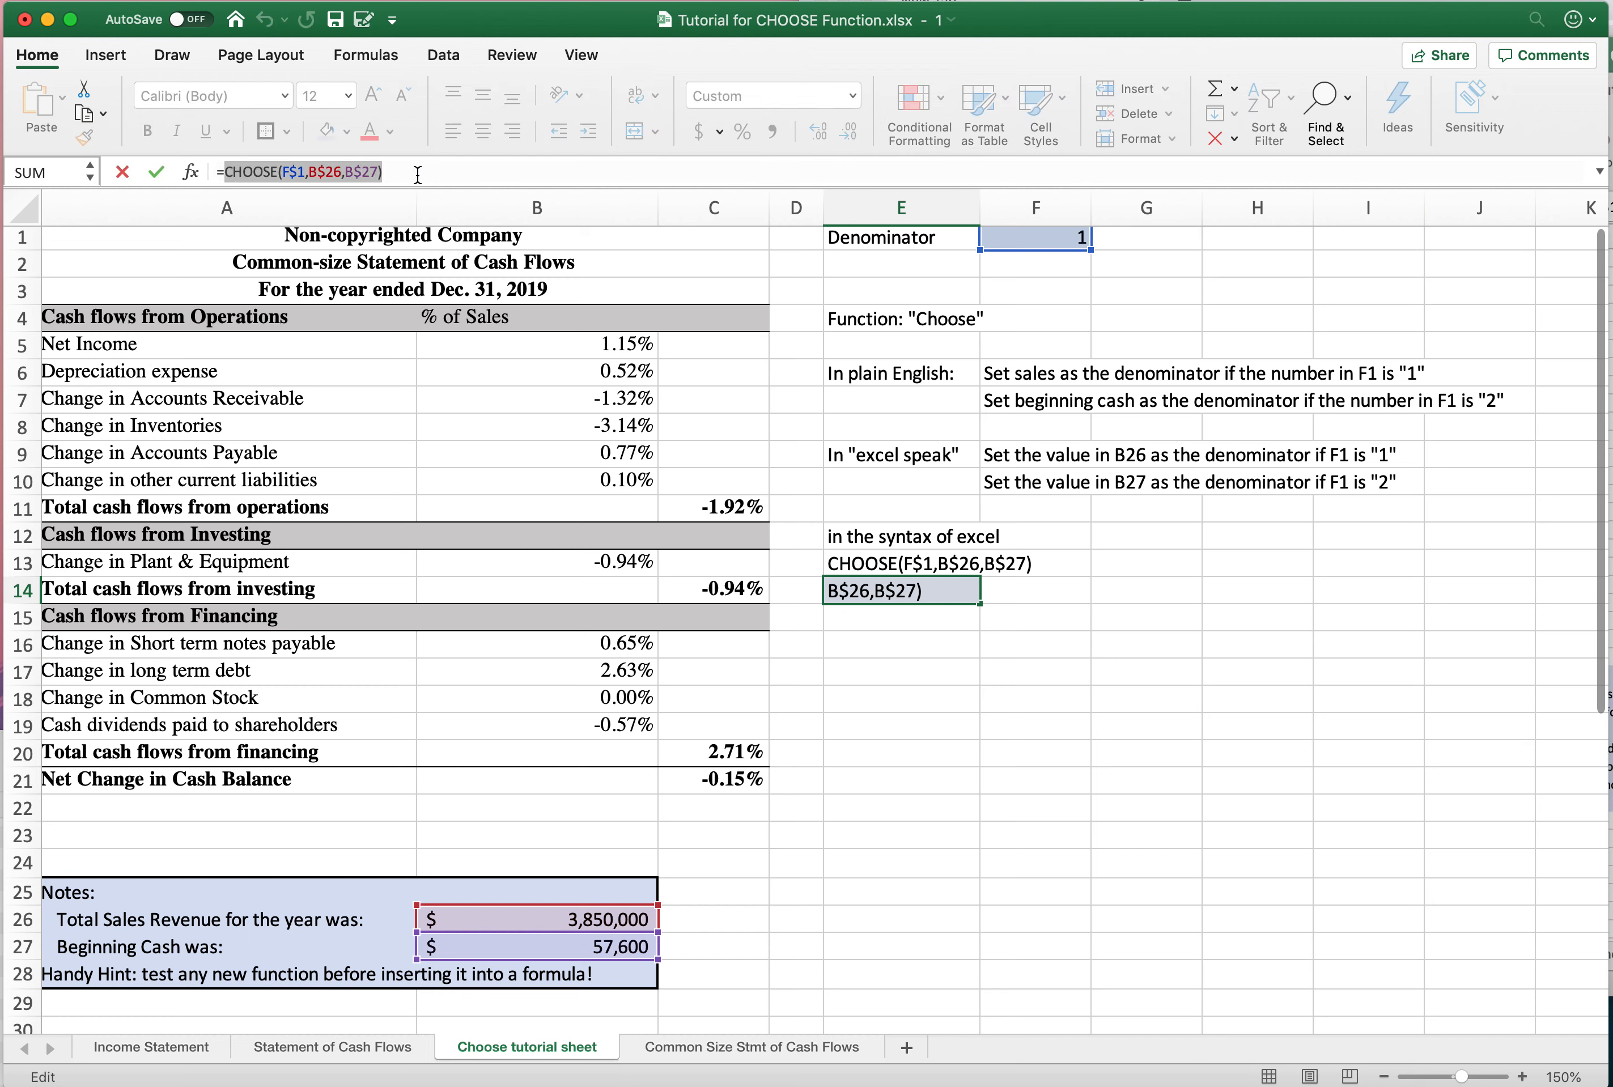
{"action": "left_click", "coordinate": [464, 349]}
{"action": "key", "text": "Escape"}
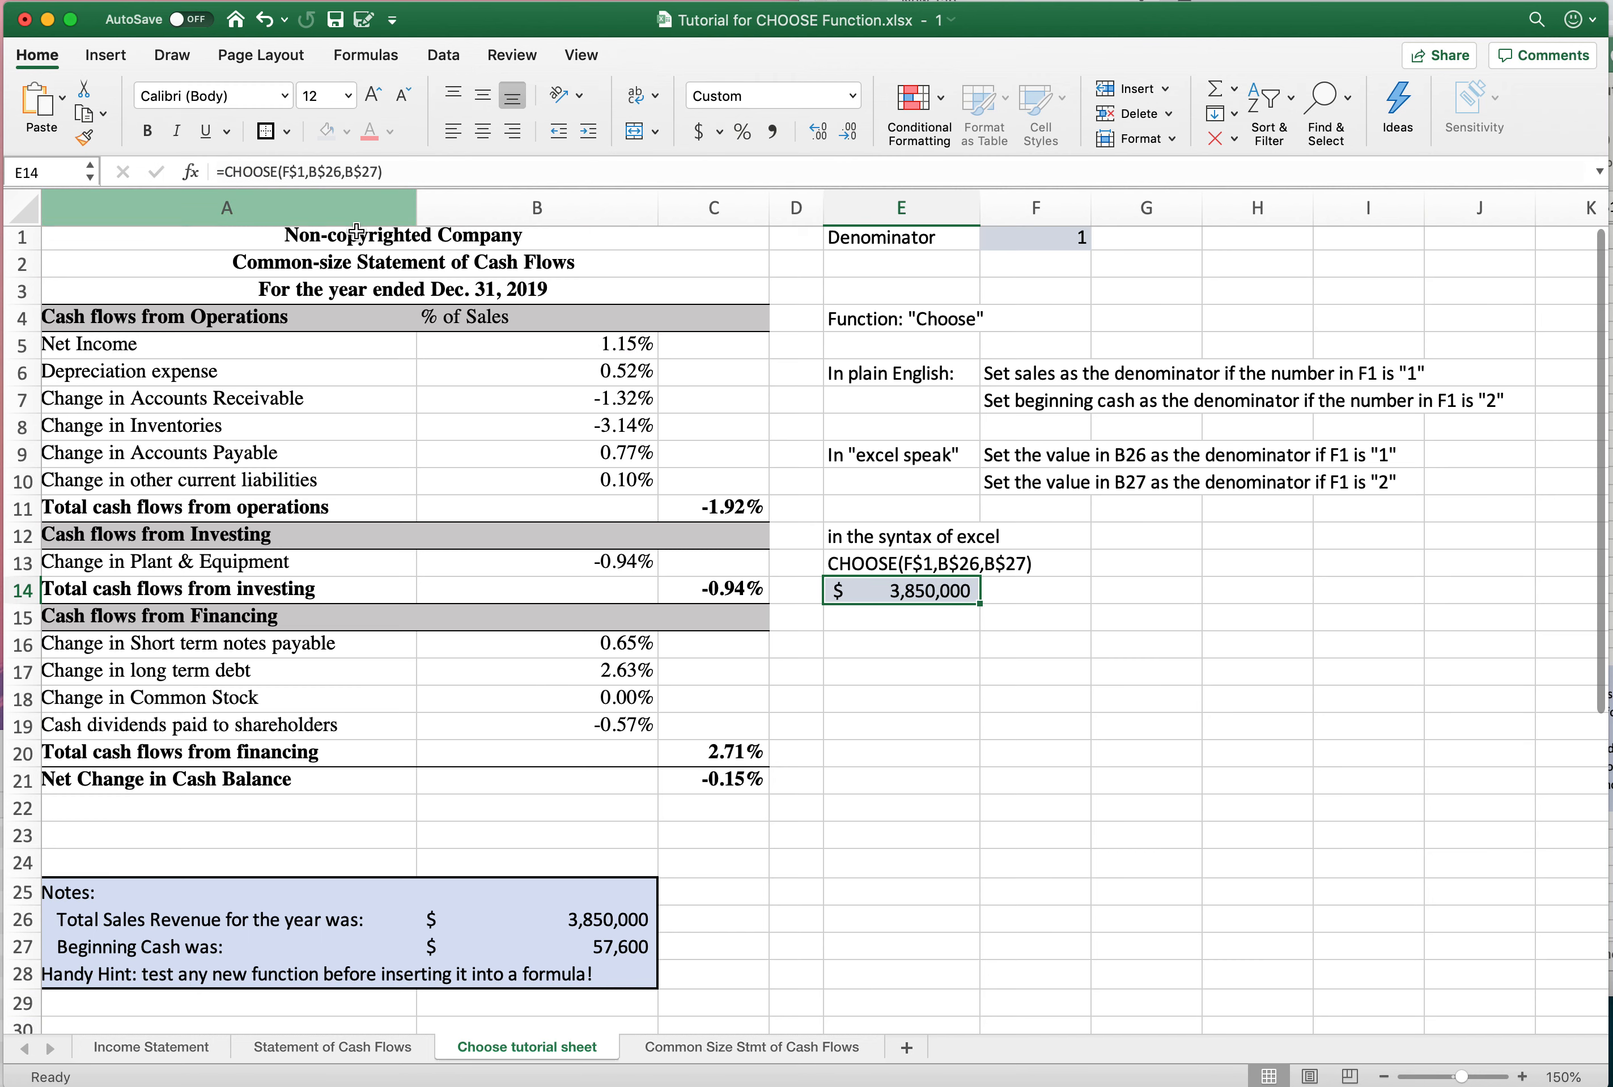
Step: Replace the denominator B$26 in the Net Income formula in B5 with the copied CHOOSE(F$1,B$26,B$27)
{"action": "left_click", "coordinate": [465, 345]}
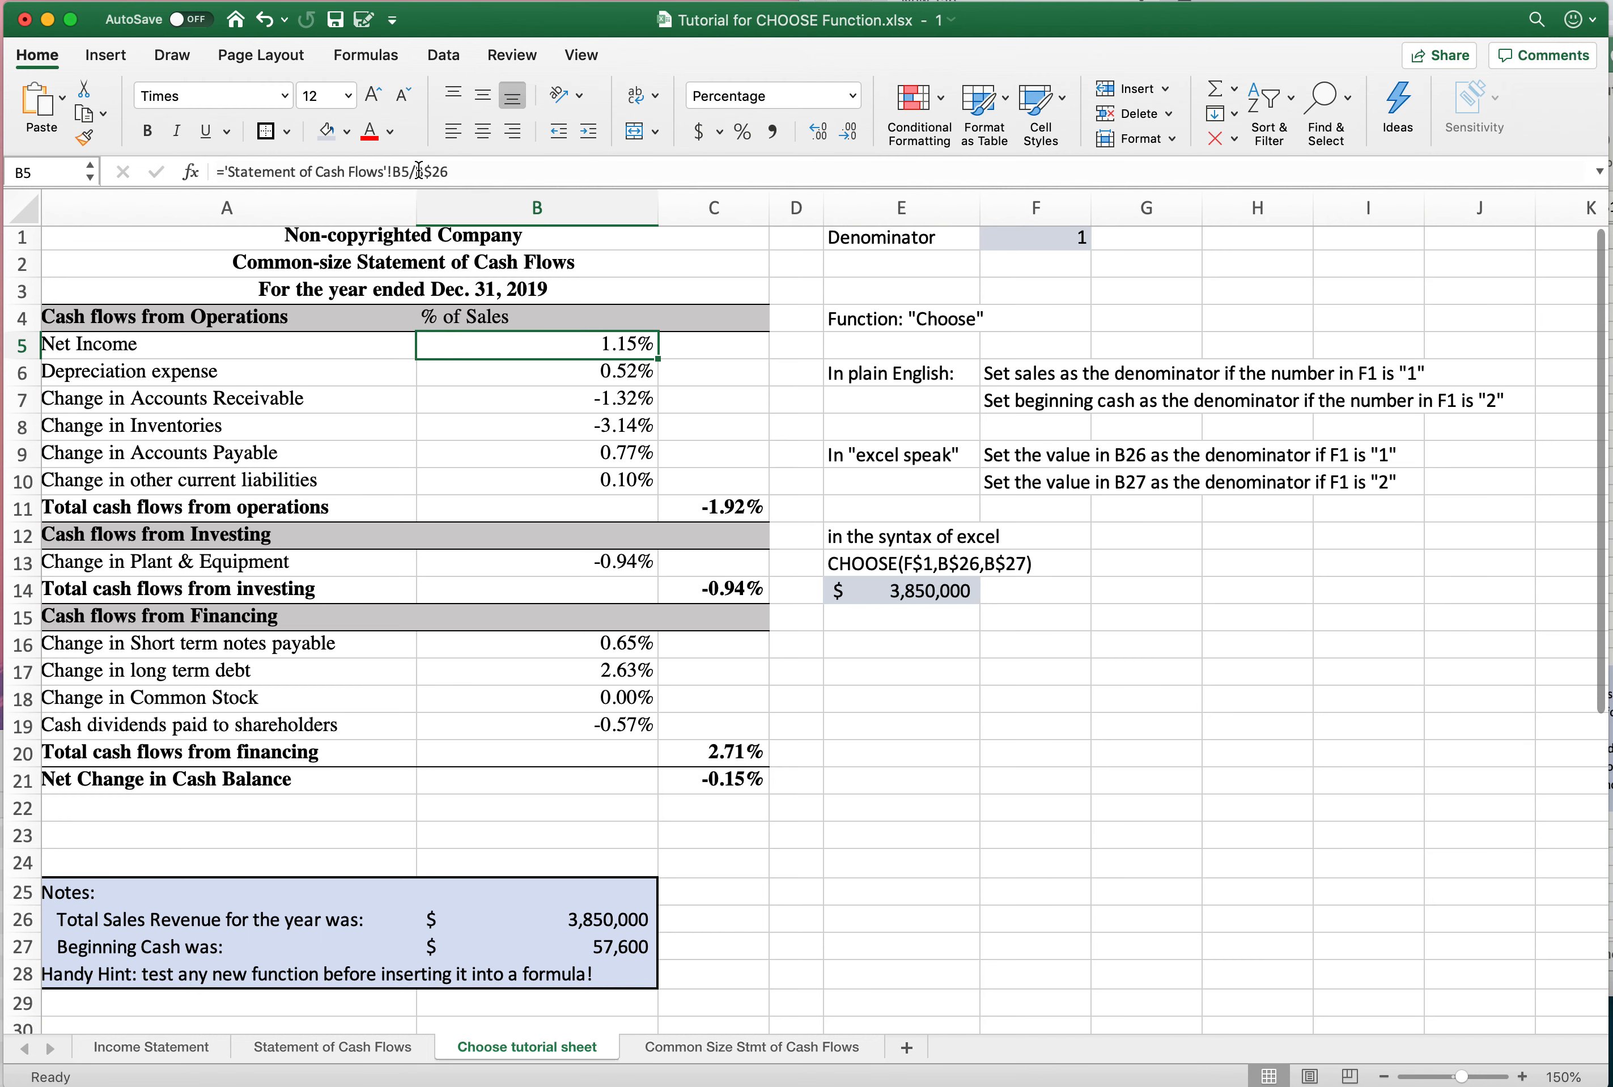
{"action": "left_click_drag", "start_coordinate": [416, 170], "coordinate": [482, 169]}
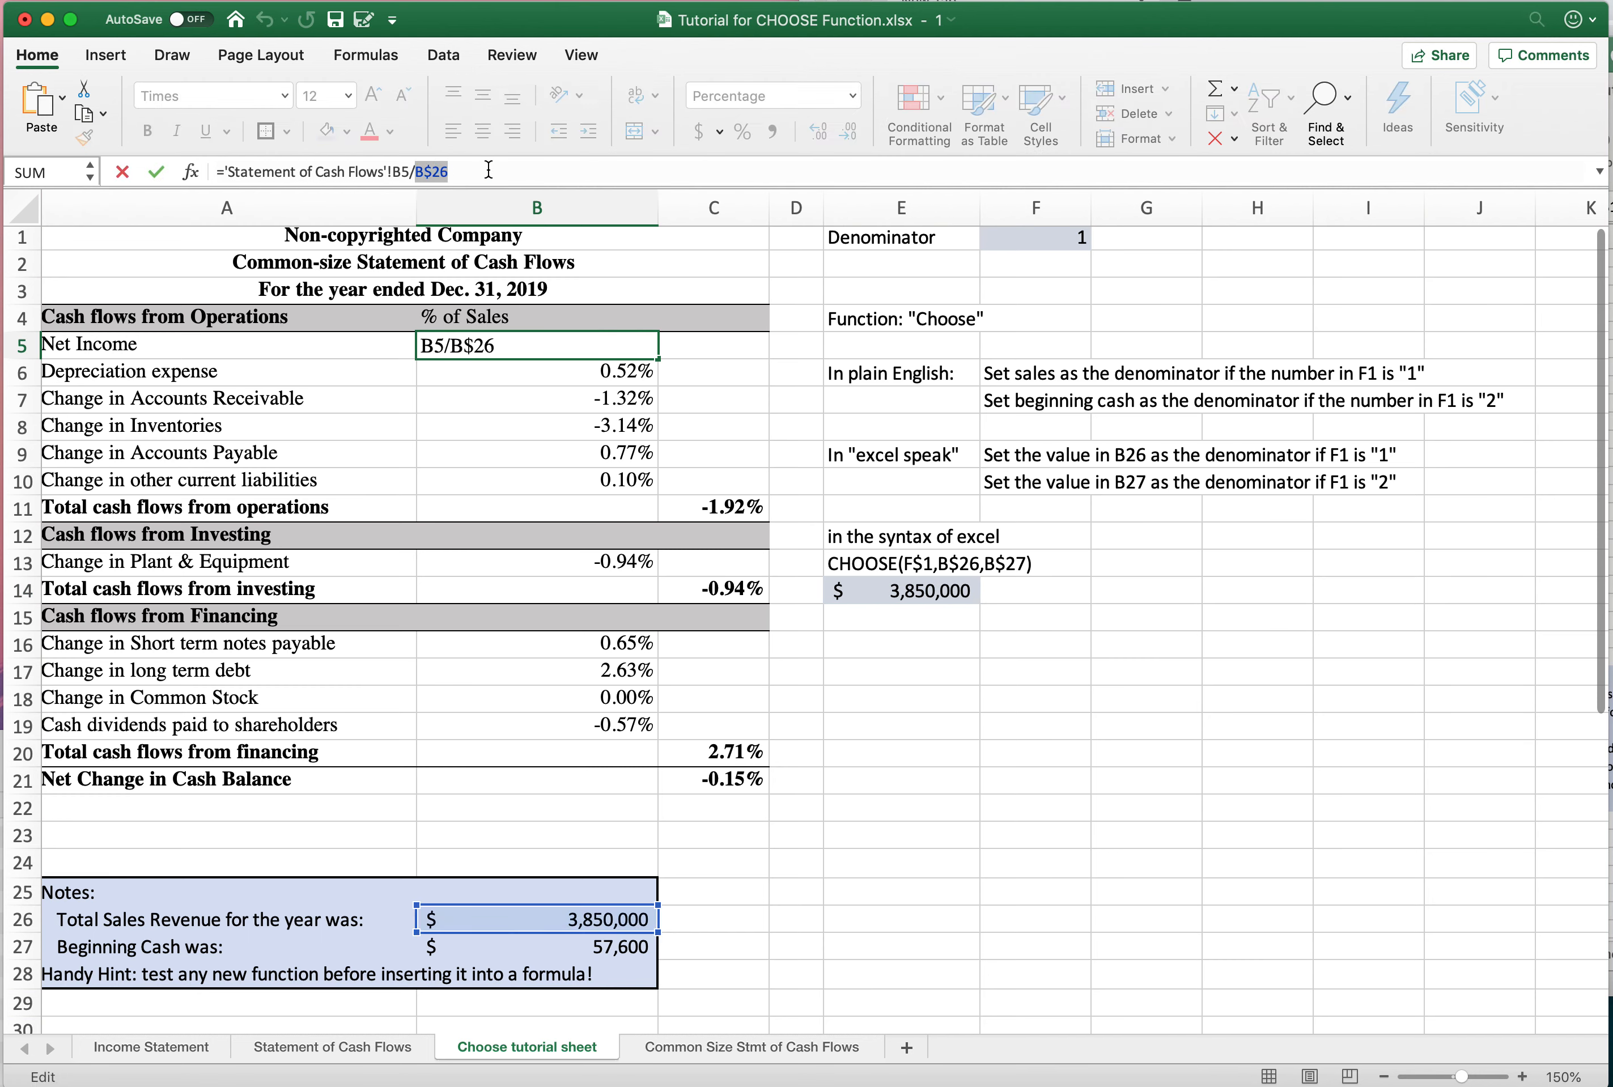
{"action": "key", "text": "super+v"}
{"action": "key", "text": "Return"}
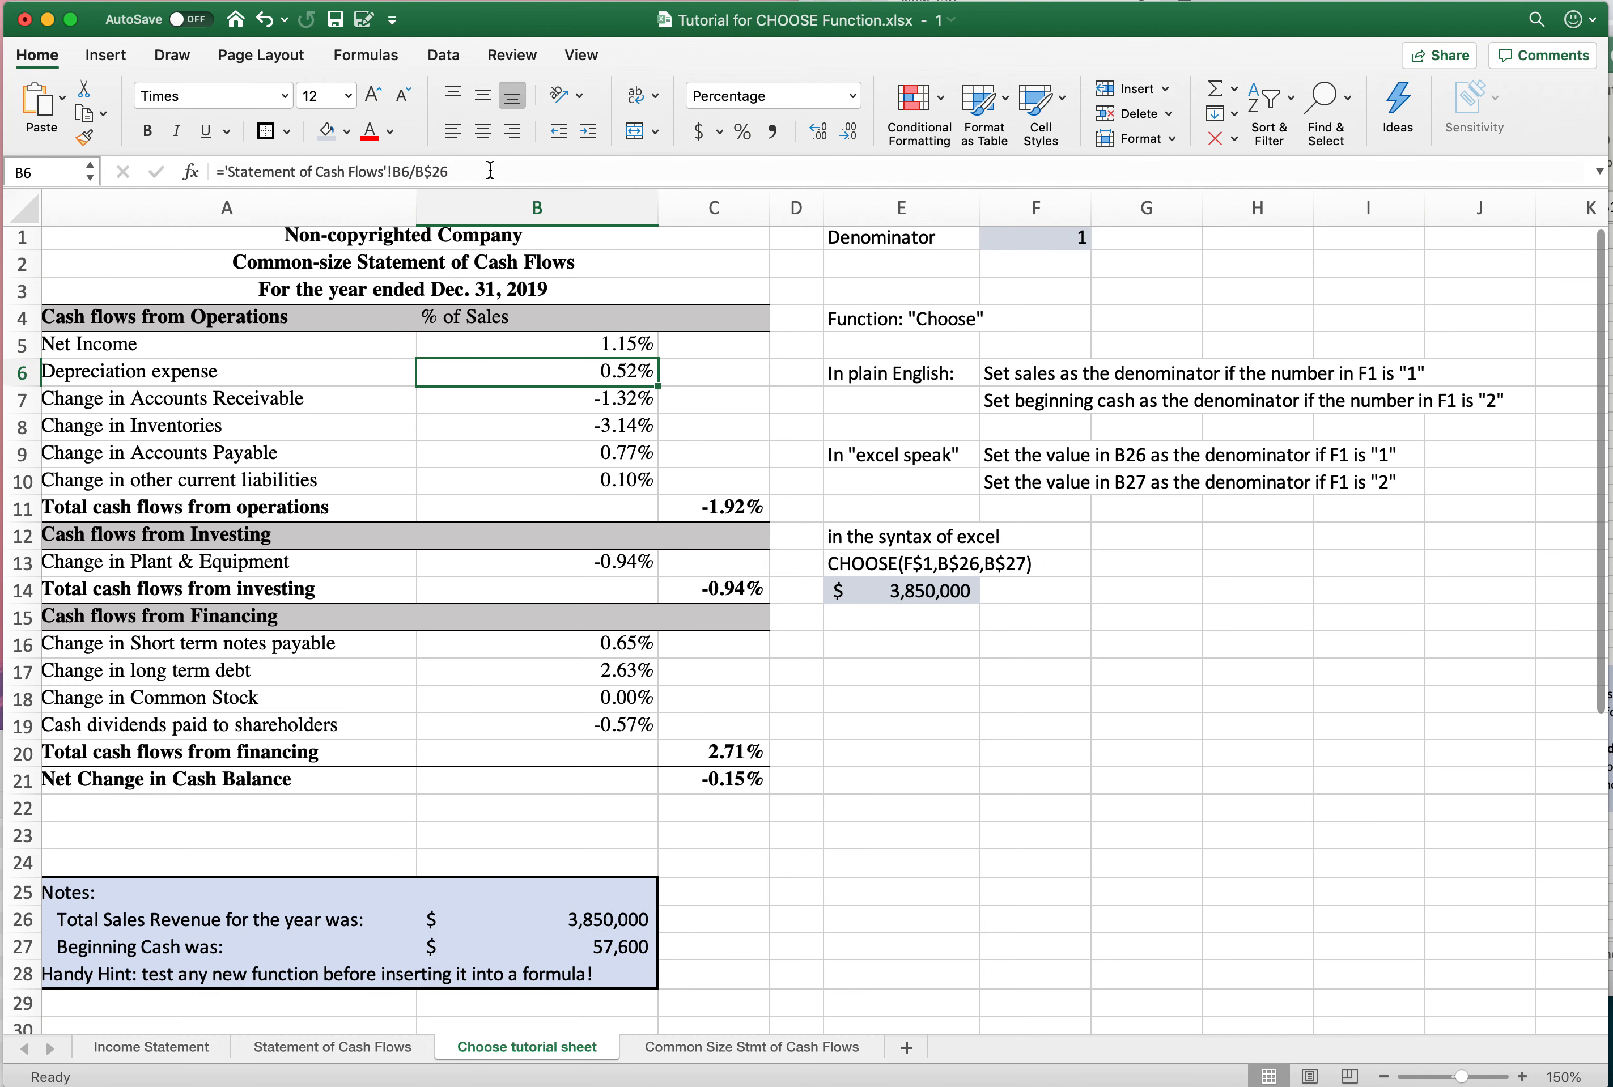
{"action": "left_click", "coordinate": [582, 346]}
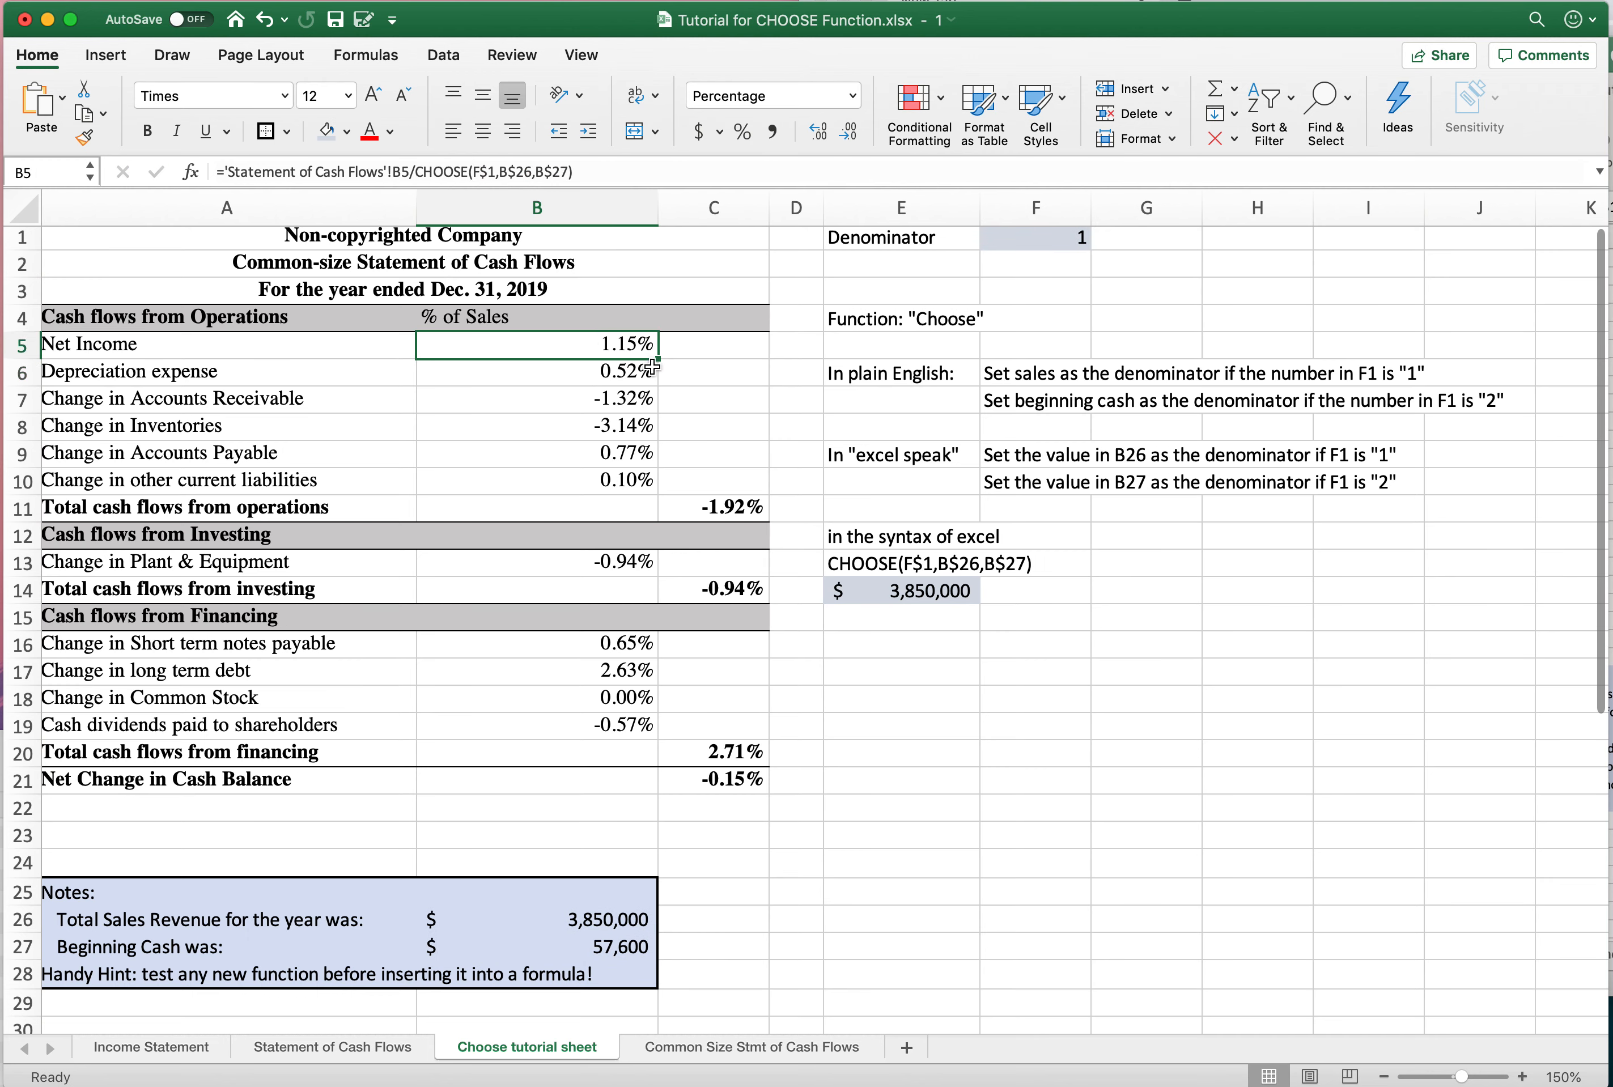
Step: Fill the Net Income formula from B5 down through B10 and check the denominators in the copied formulas
{"action": "left_click_drag", "start_coordinate": [657, 359], "coordinate": [656, 486]}
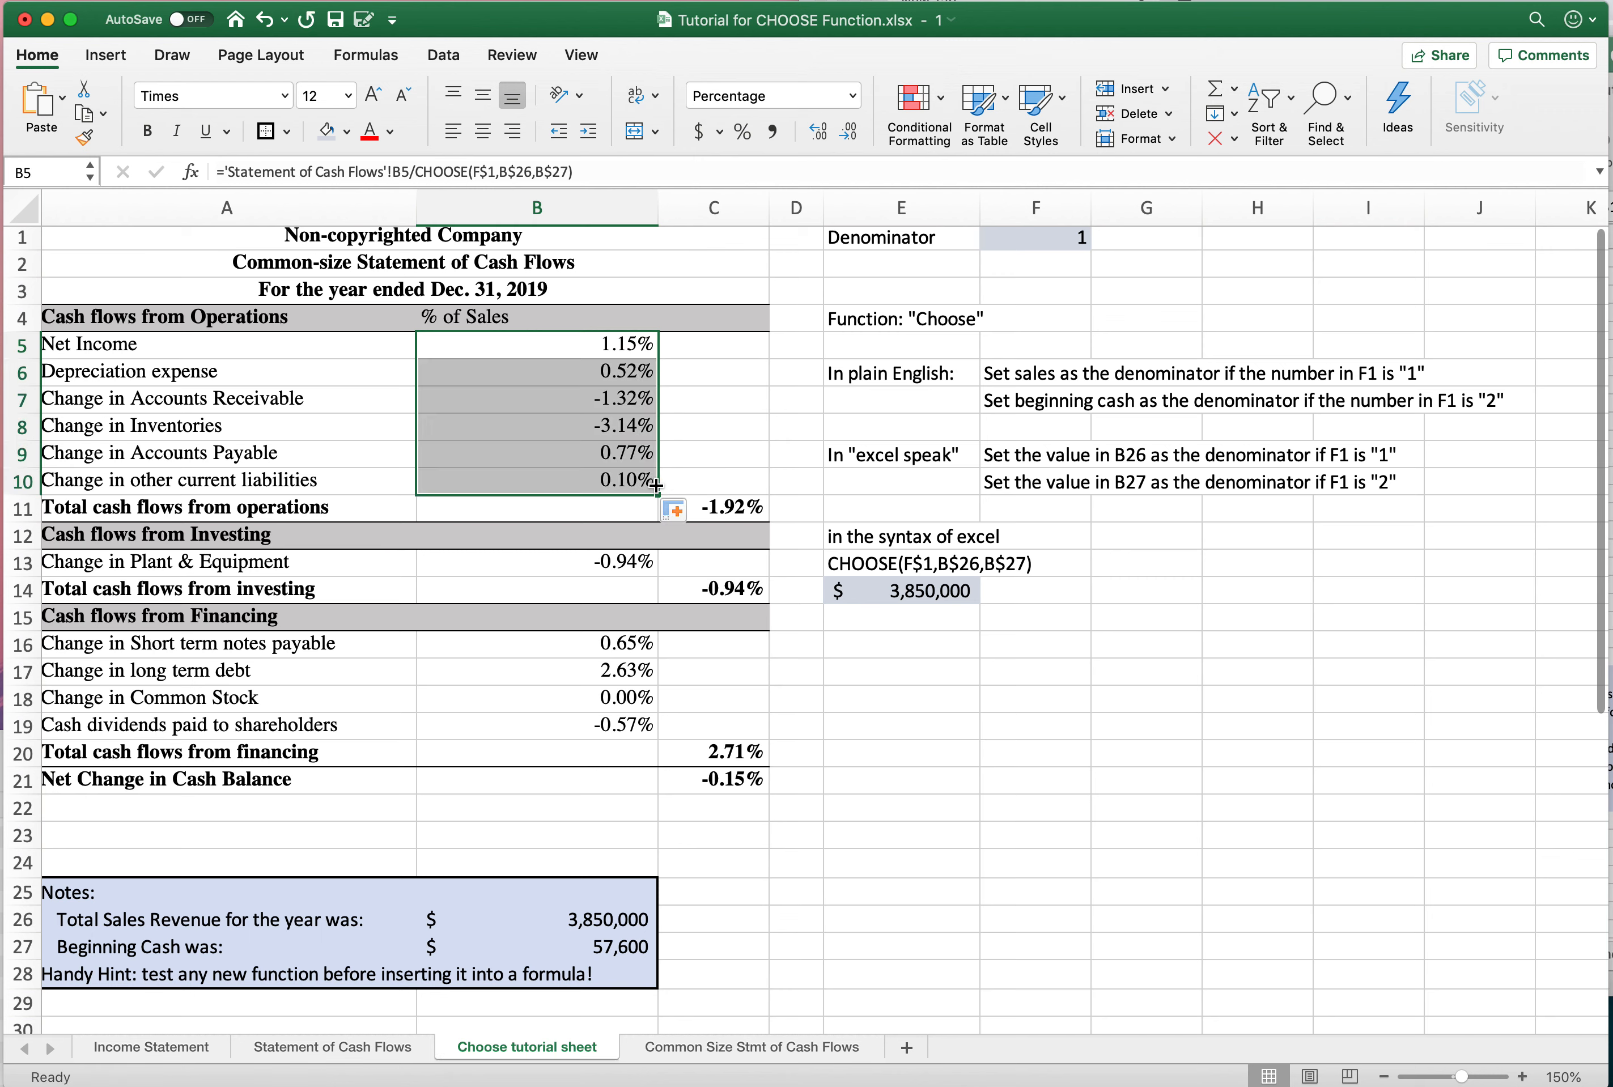
{"action": "left_click", "coordinate": [590, 374]}
{"action": "left_click", "coordinate": [577, 401]}
{"action": "left_click", "coordinate": [564, 426]}
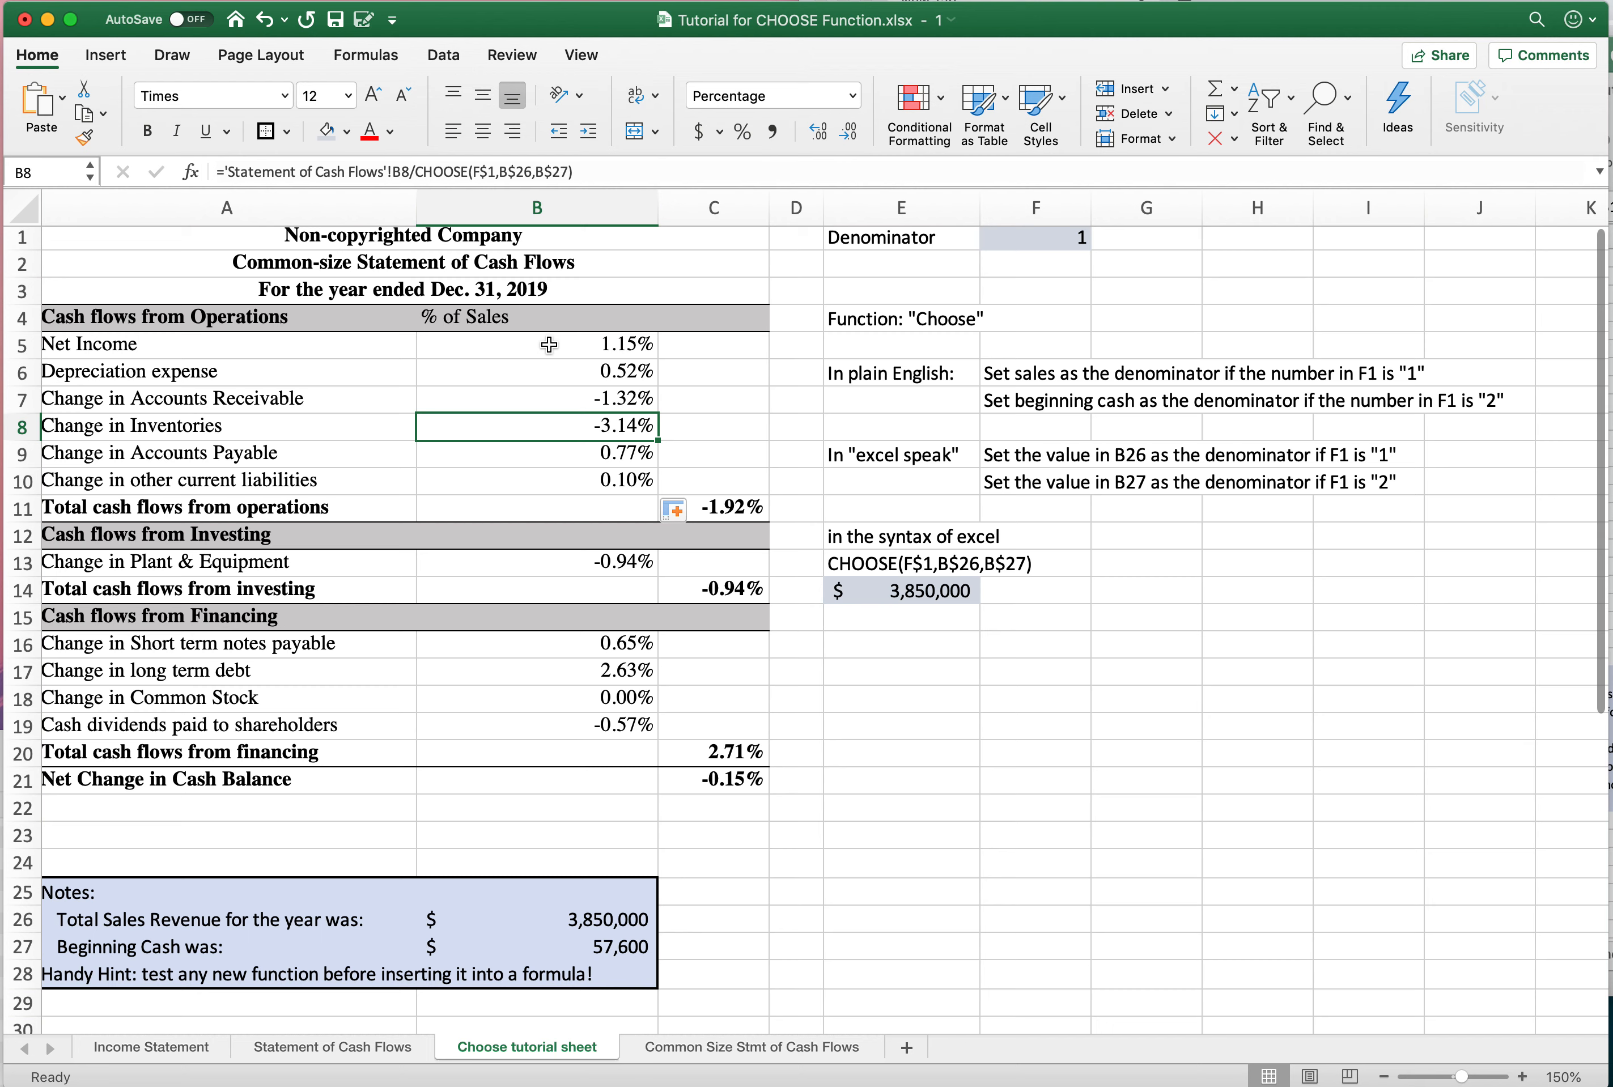
{"action": "left_click", "coordinate": [544, 374]}
{"action": "double_click", "coordinate": [544, 374]}
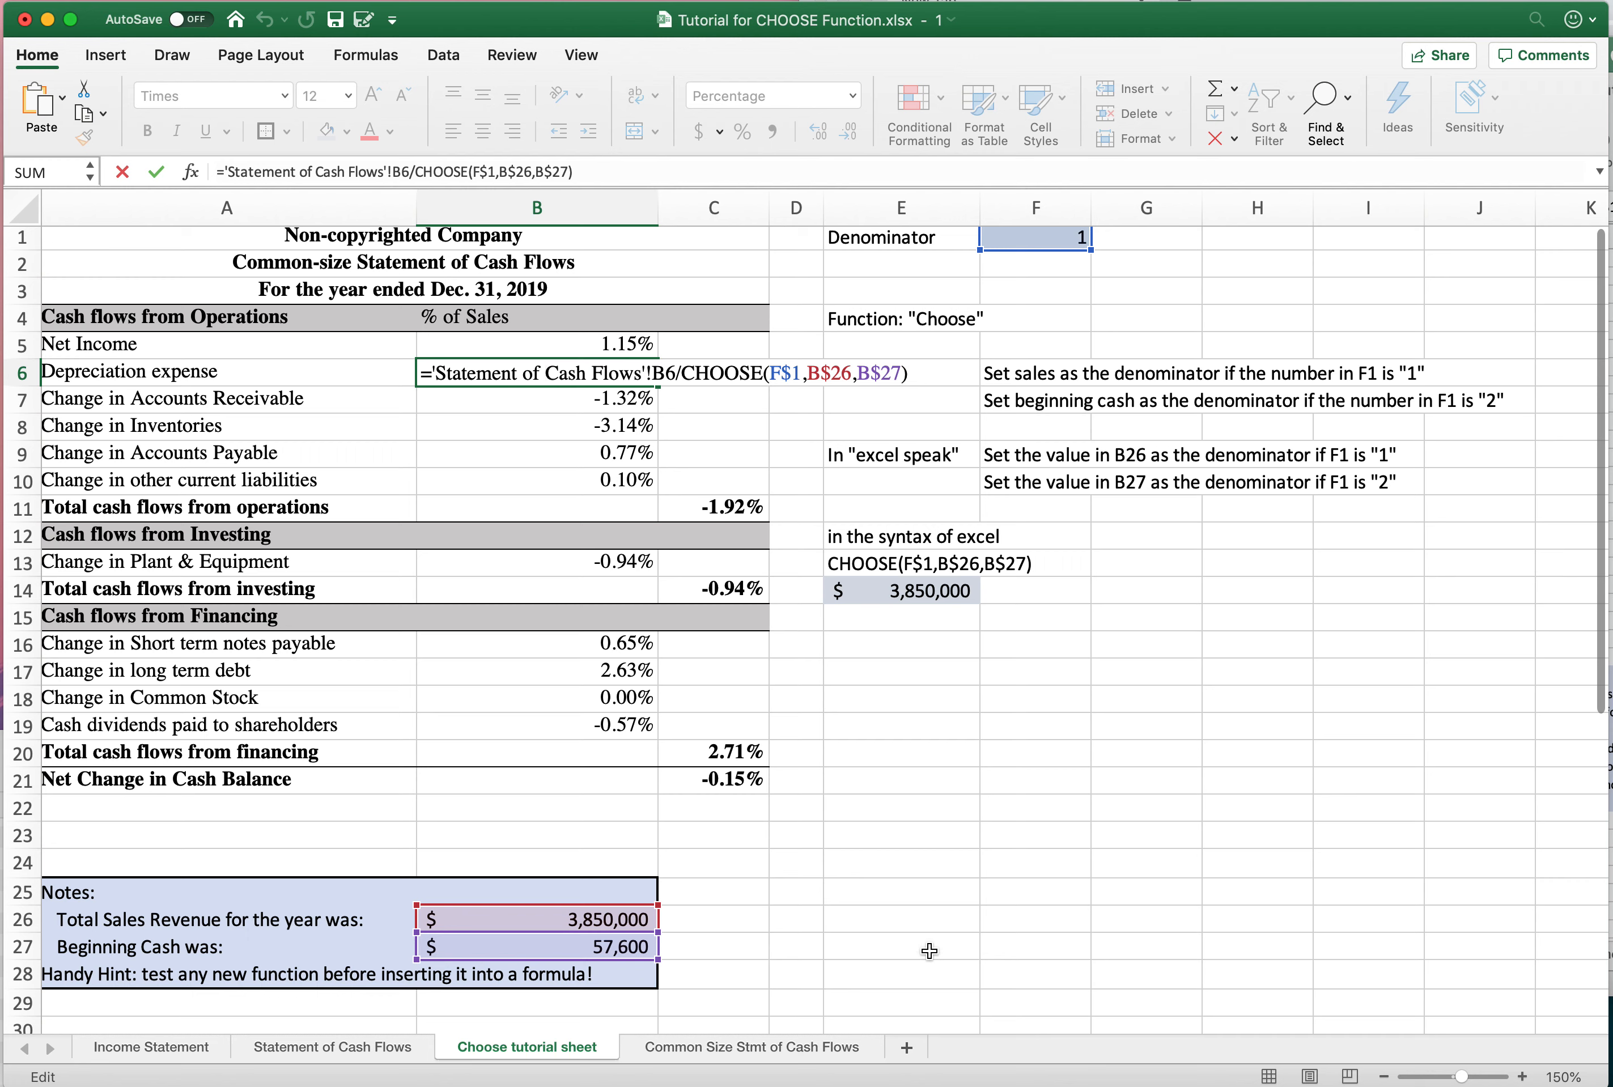
{"action": "key", "text": "Return"}
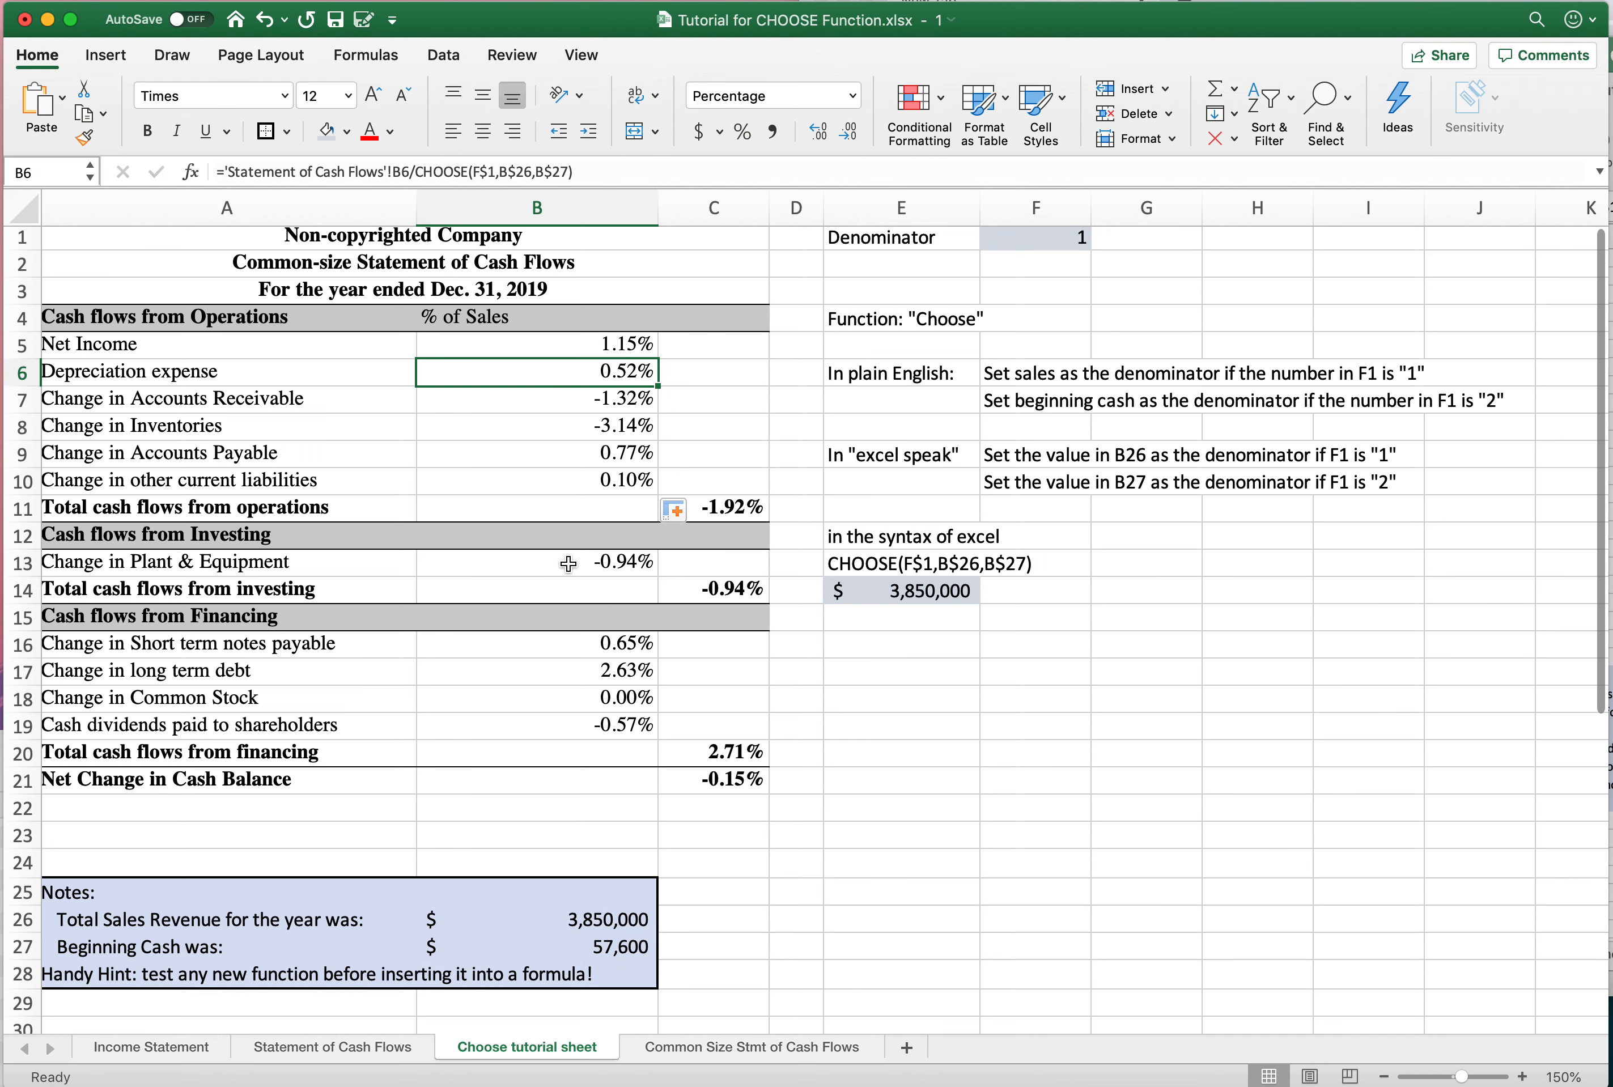
Step: Copy the CHOOSE-based formula from B10 into the Change in Plant & Equipment cell B13
{"action": "left_click", "coordinate": [548, 481]}
{"action": "right_click", "coordinate": [548, 482]}
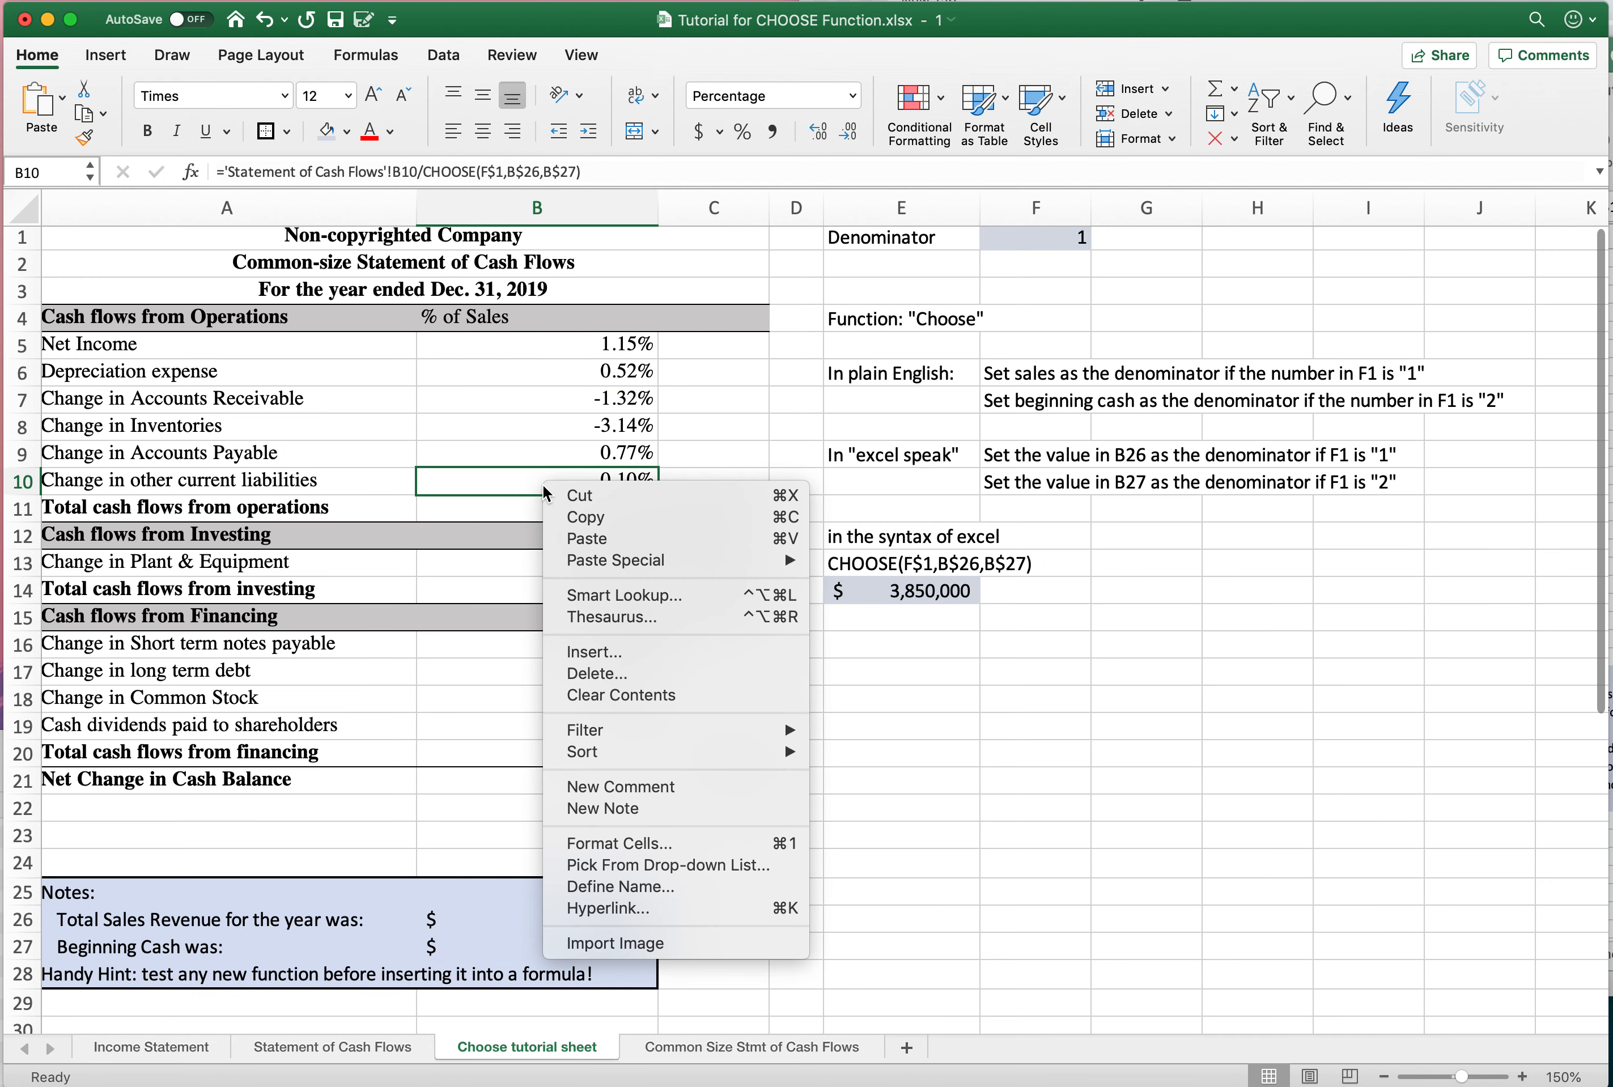
{"action": "left_click", "coordinate": [569, 515]}
{"action": "left_click", "coordinate": [531, 562]}
{"action": "right_click", "coordinate": [531, 563]}
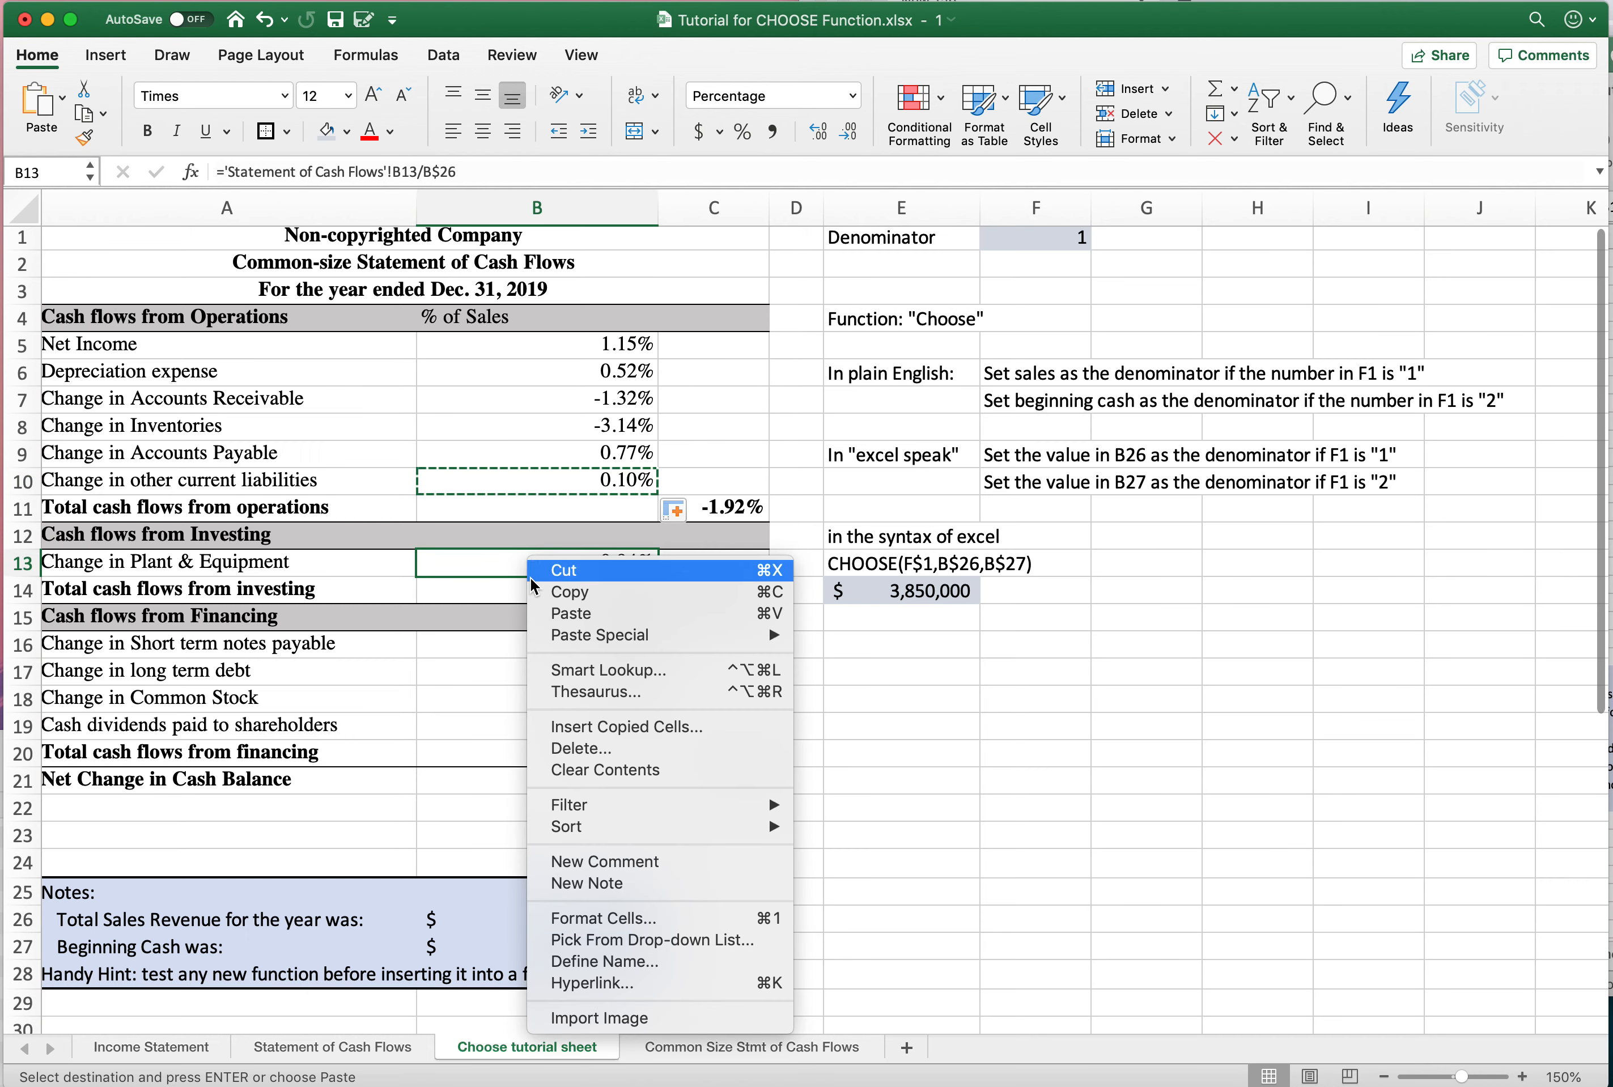
{"action": "left_click", "coordinate": [548, 615]}
Step: Paste the same copied formula into the financing rows B16:B19 and end copy mode
{"action": "left_click_drag", "start_coordinate": [531, 643], "coordinate": [531, 725]}
{"action": "right_click", "coordinate": [531, 725]}
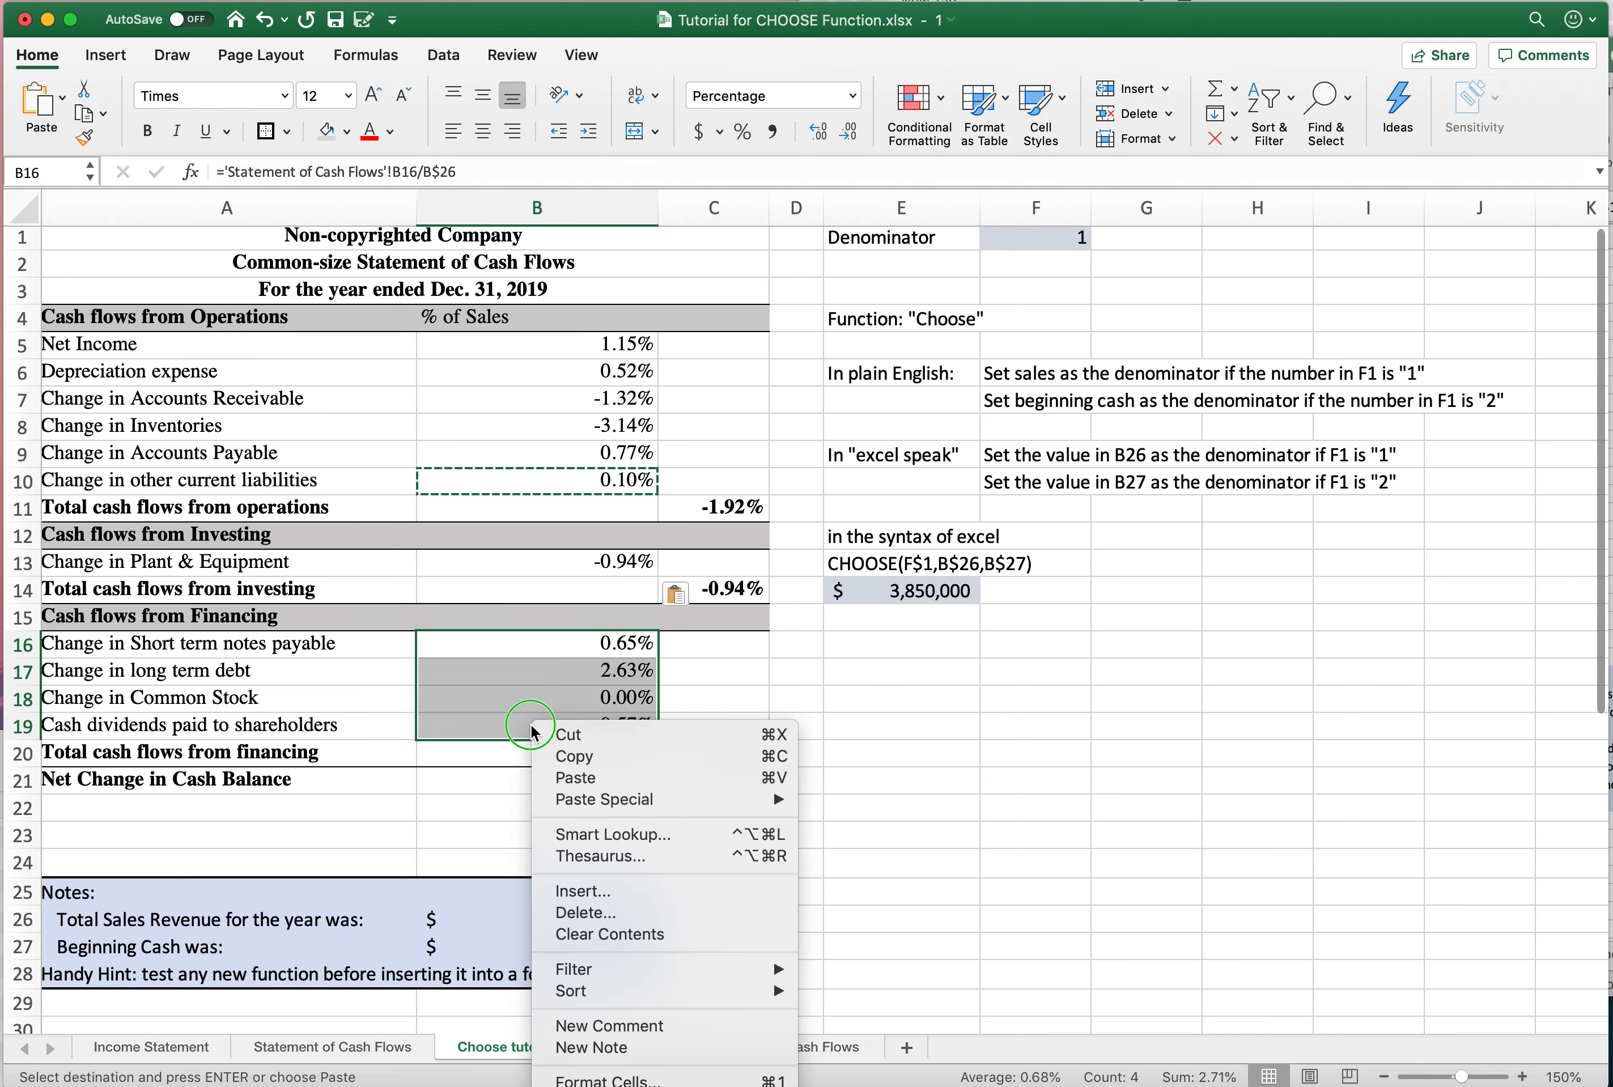
{"action": "left_click", "coordinate": [555, 774]}
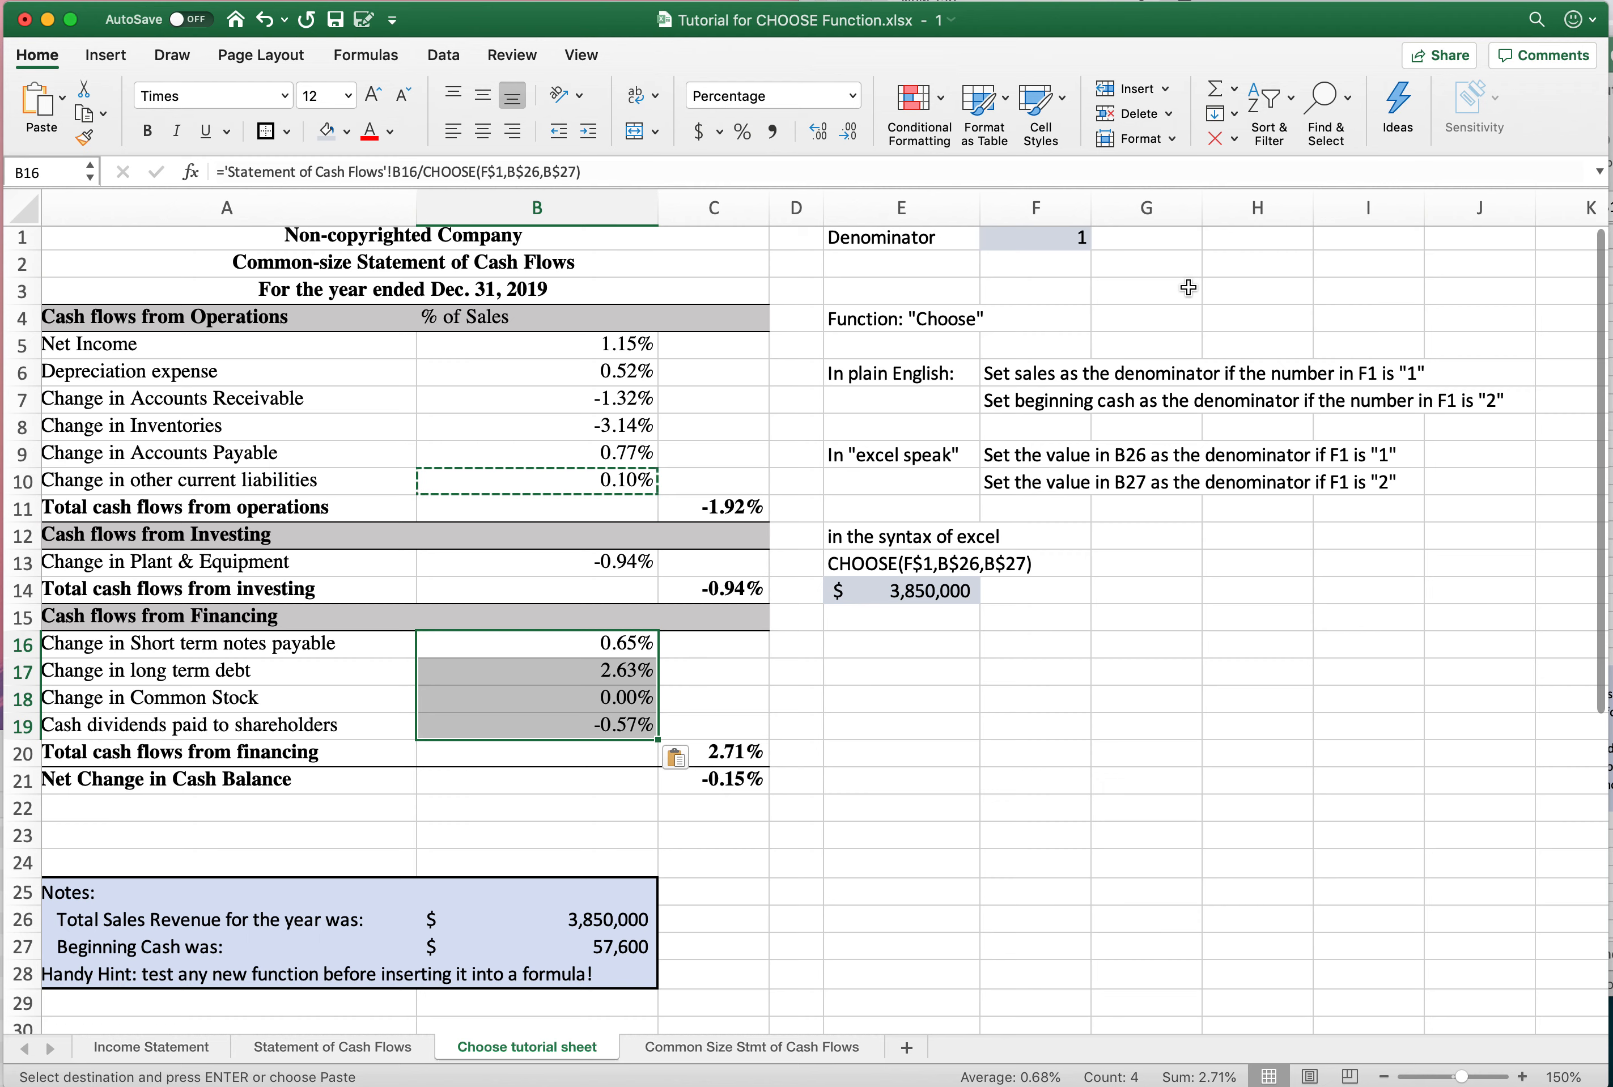
{"action": "key", "text": "Escape"}
Step: Set the denominator selector in F1 to 2 and check the Change in Inventories result in B8
{"action": "left_click", "coordinate": [1035, 238]}
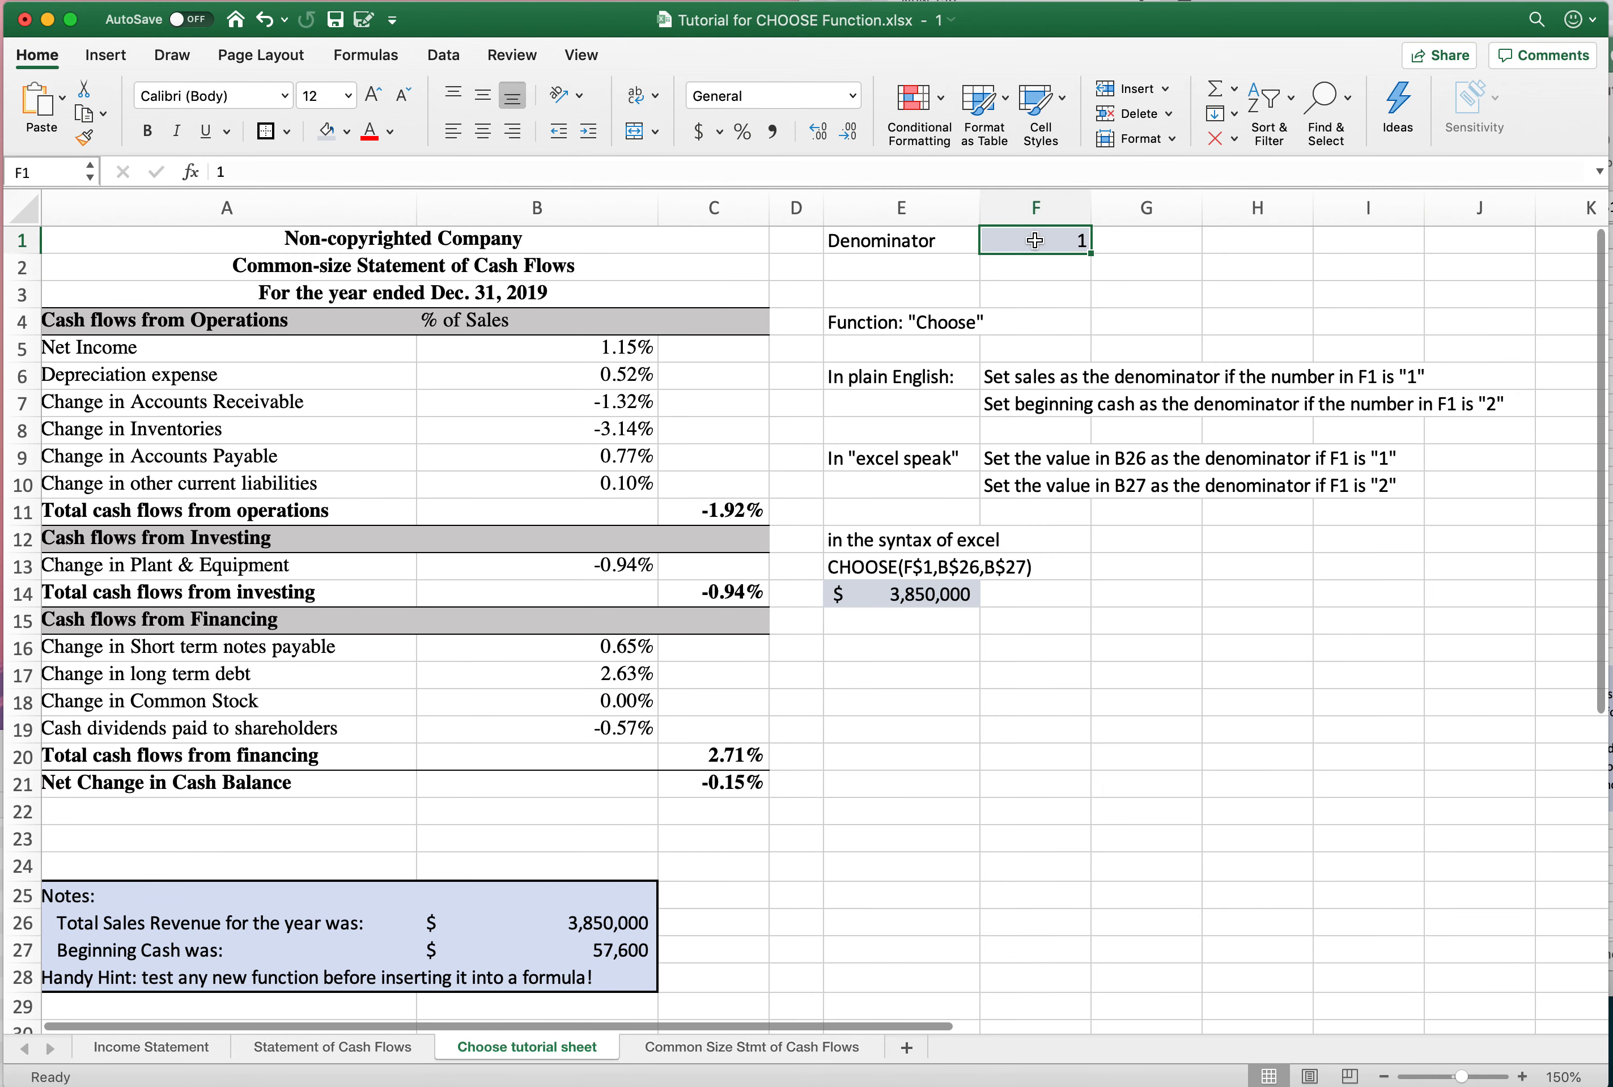
{"action": "type", "text": "2"}
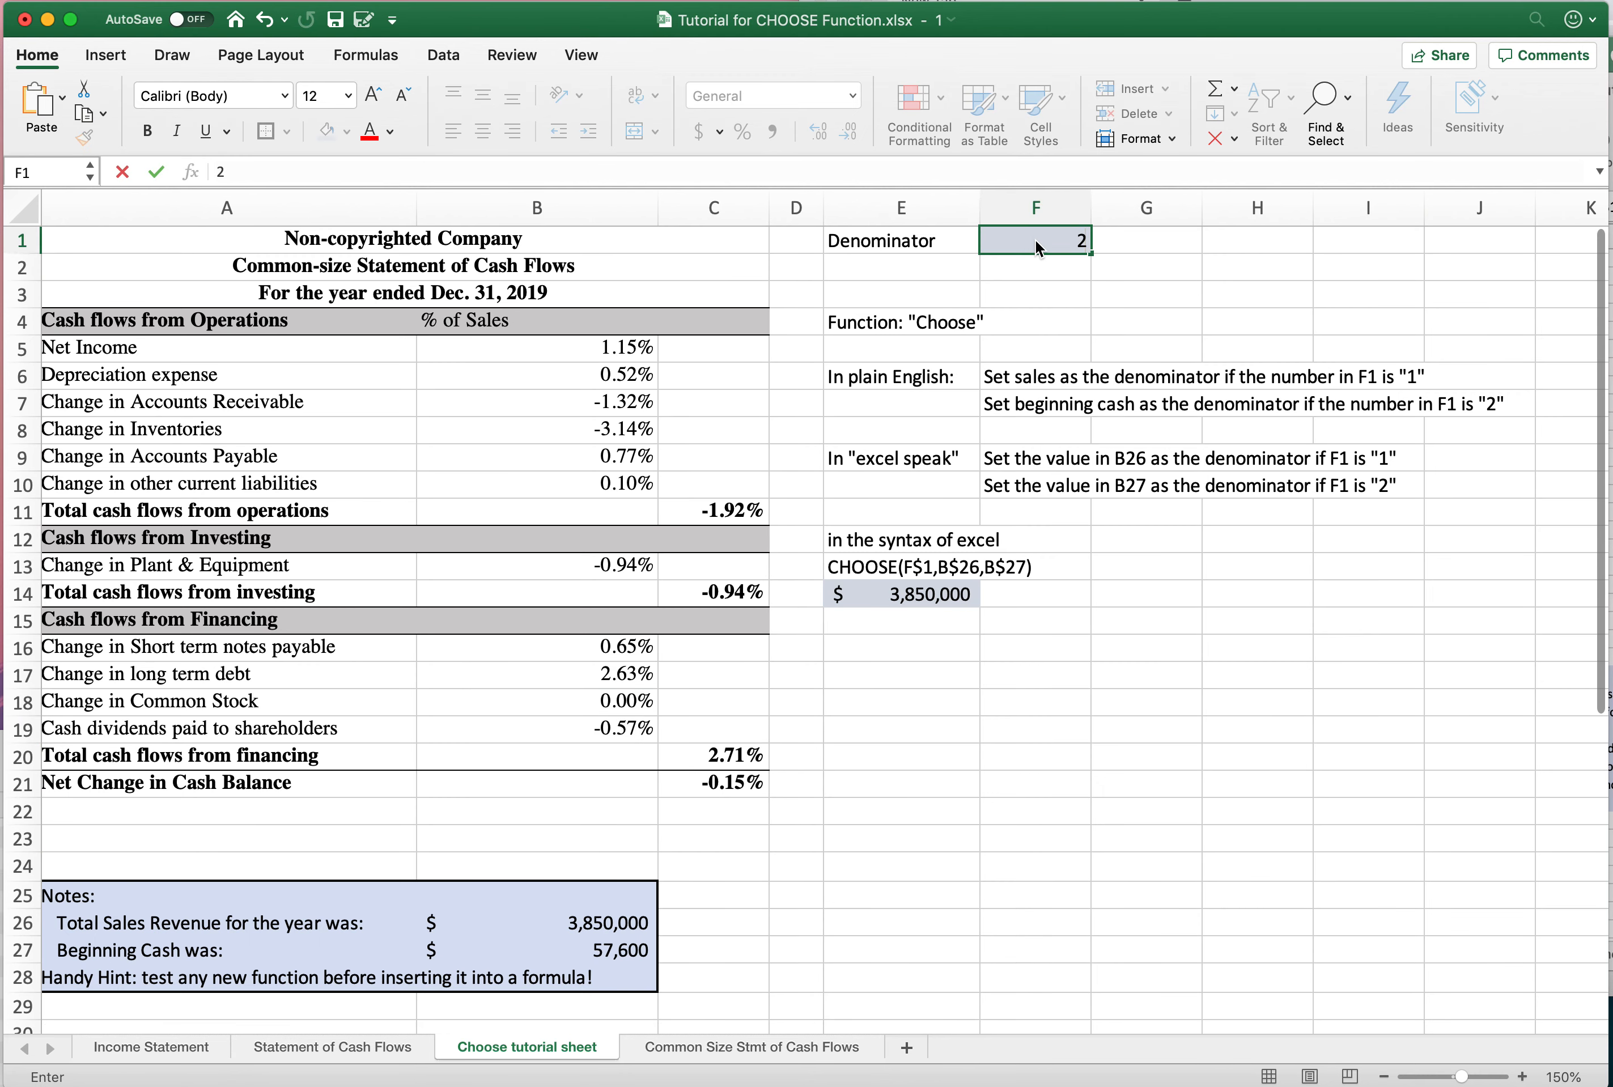
{"action": "key", "text": "Return"}
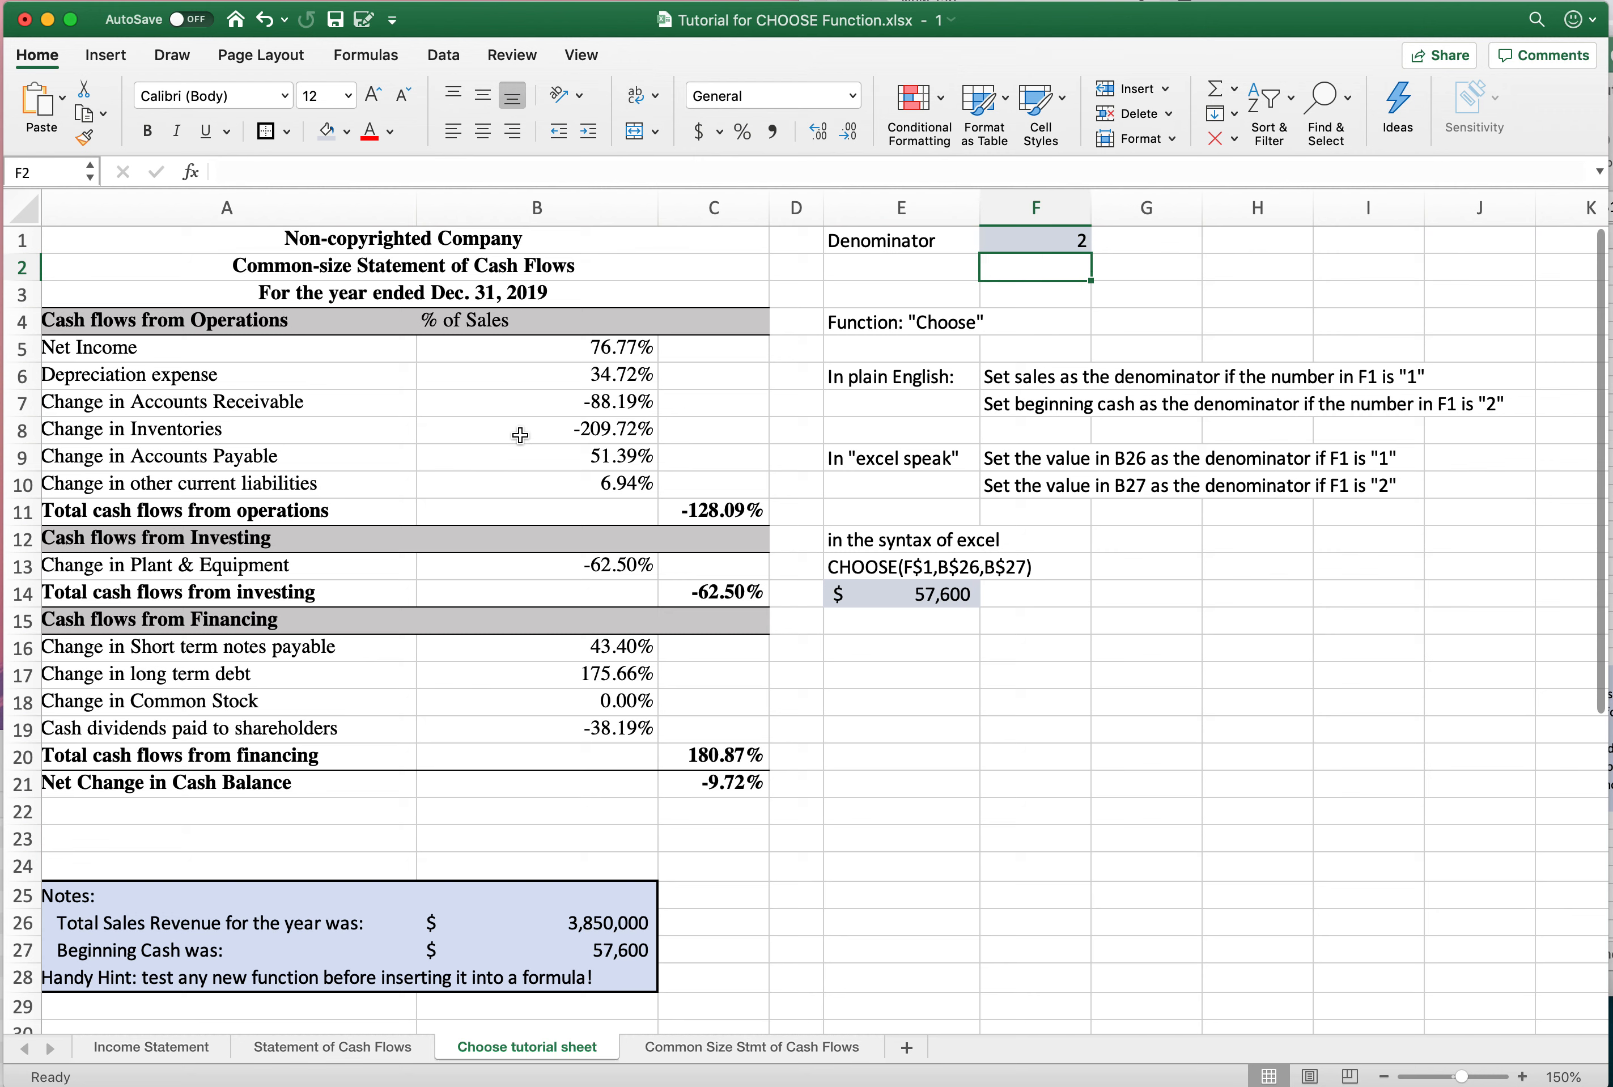
{"action": "left_click", "coordinate": [490, 433]}
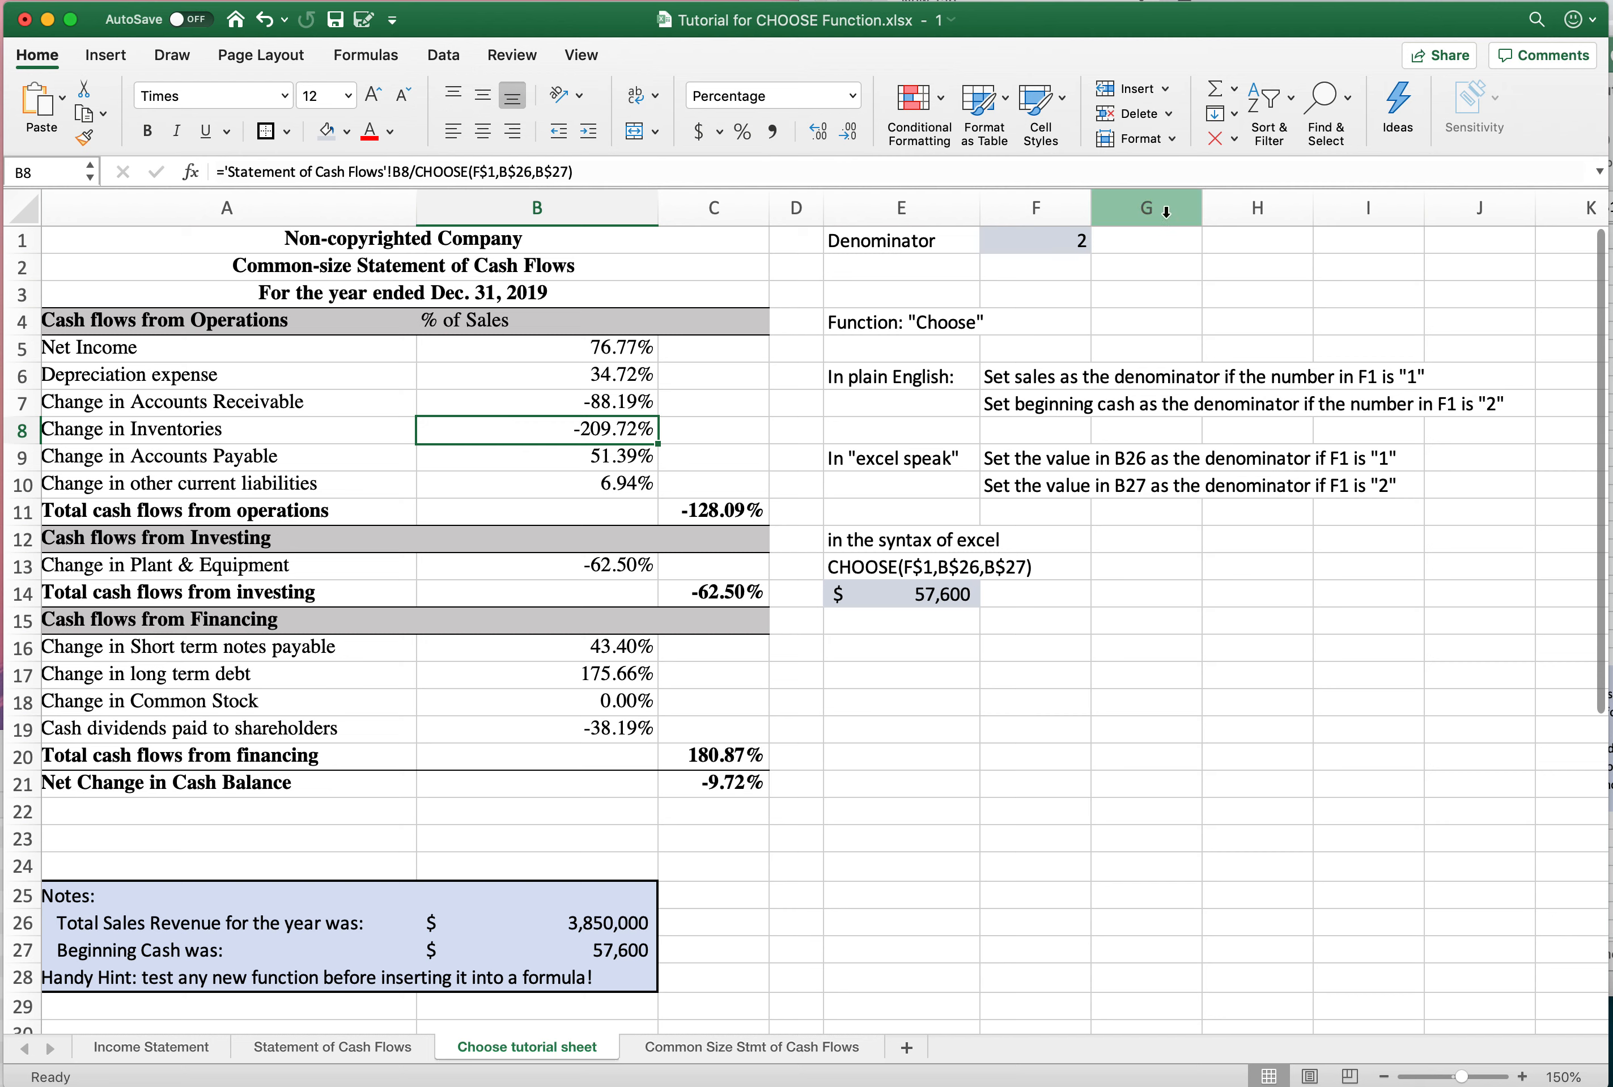
{"action": "right_click", "coordinate": [503, 319]}
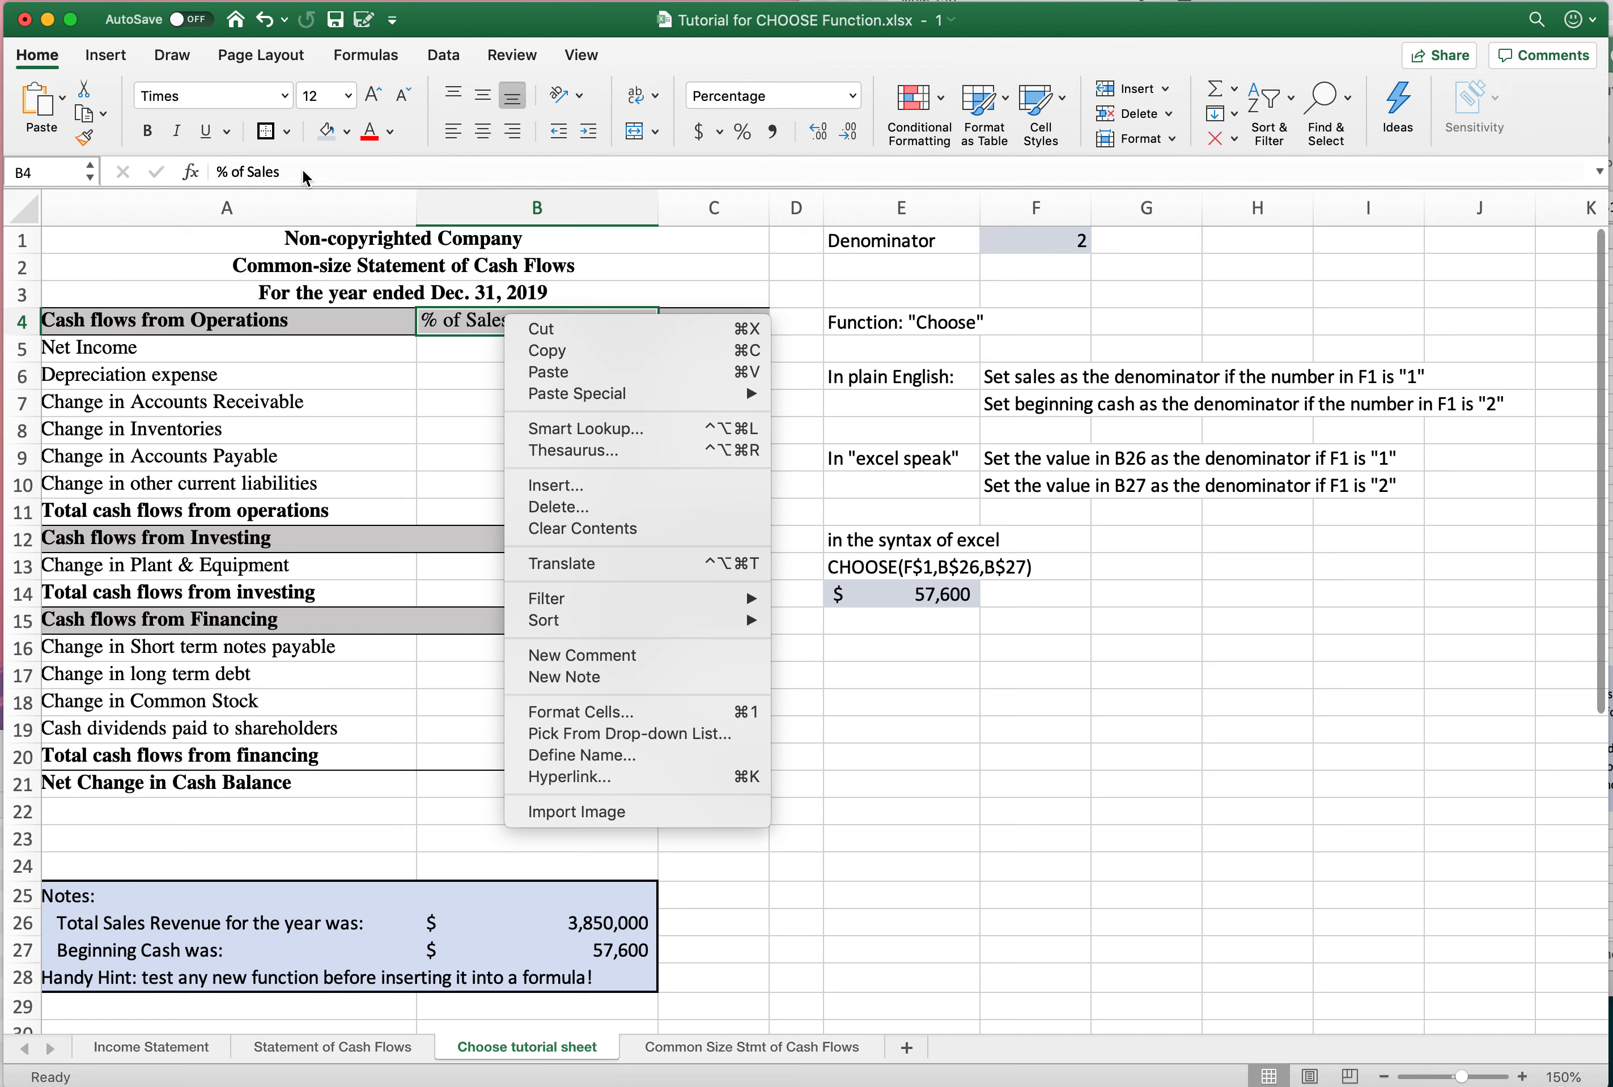
{"action": "right_click", "coordinate": [764, 271]}
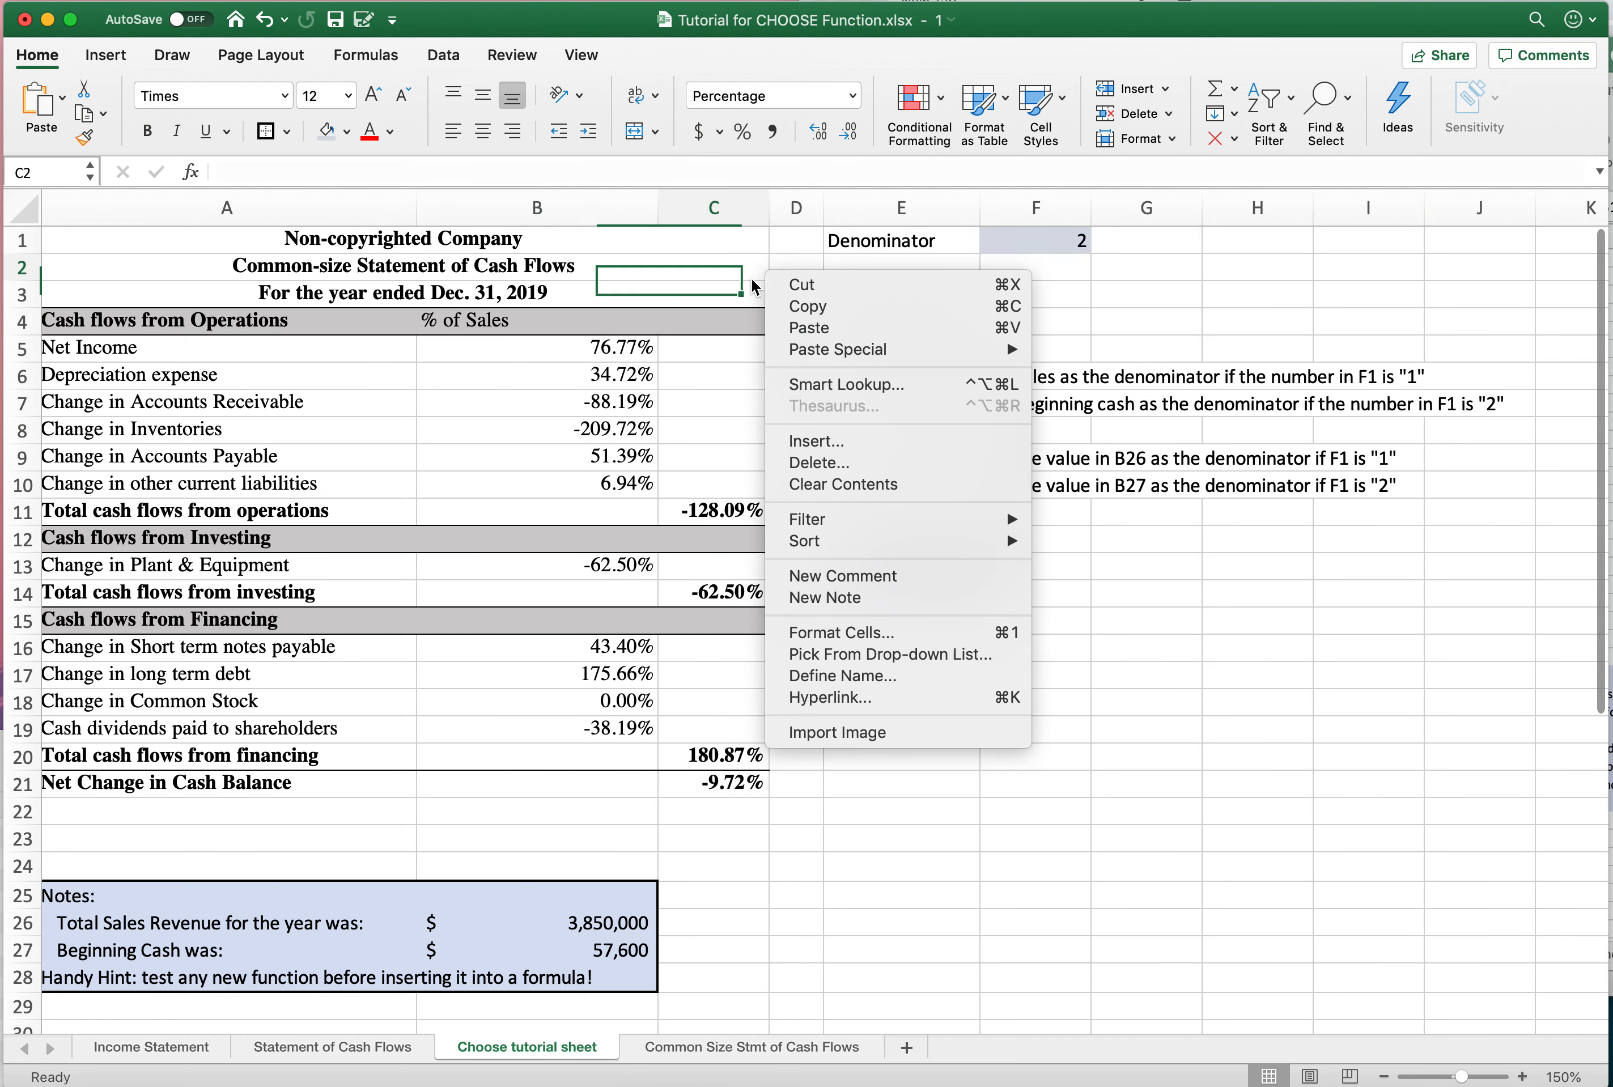
{"action": "left_click", "coordinate": [500, 324]}
{"action": "right_click", "coordinate": [503, 332]}
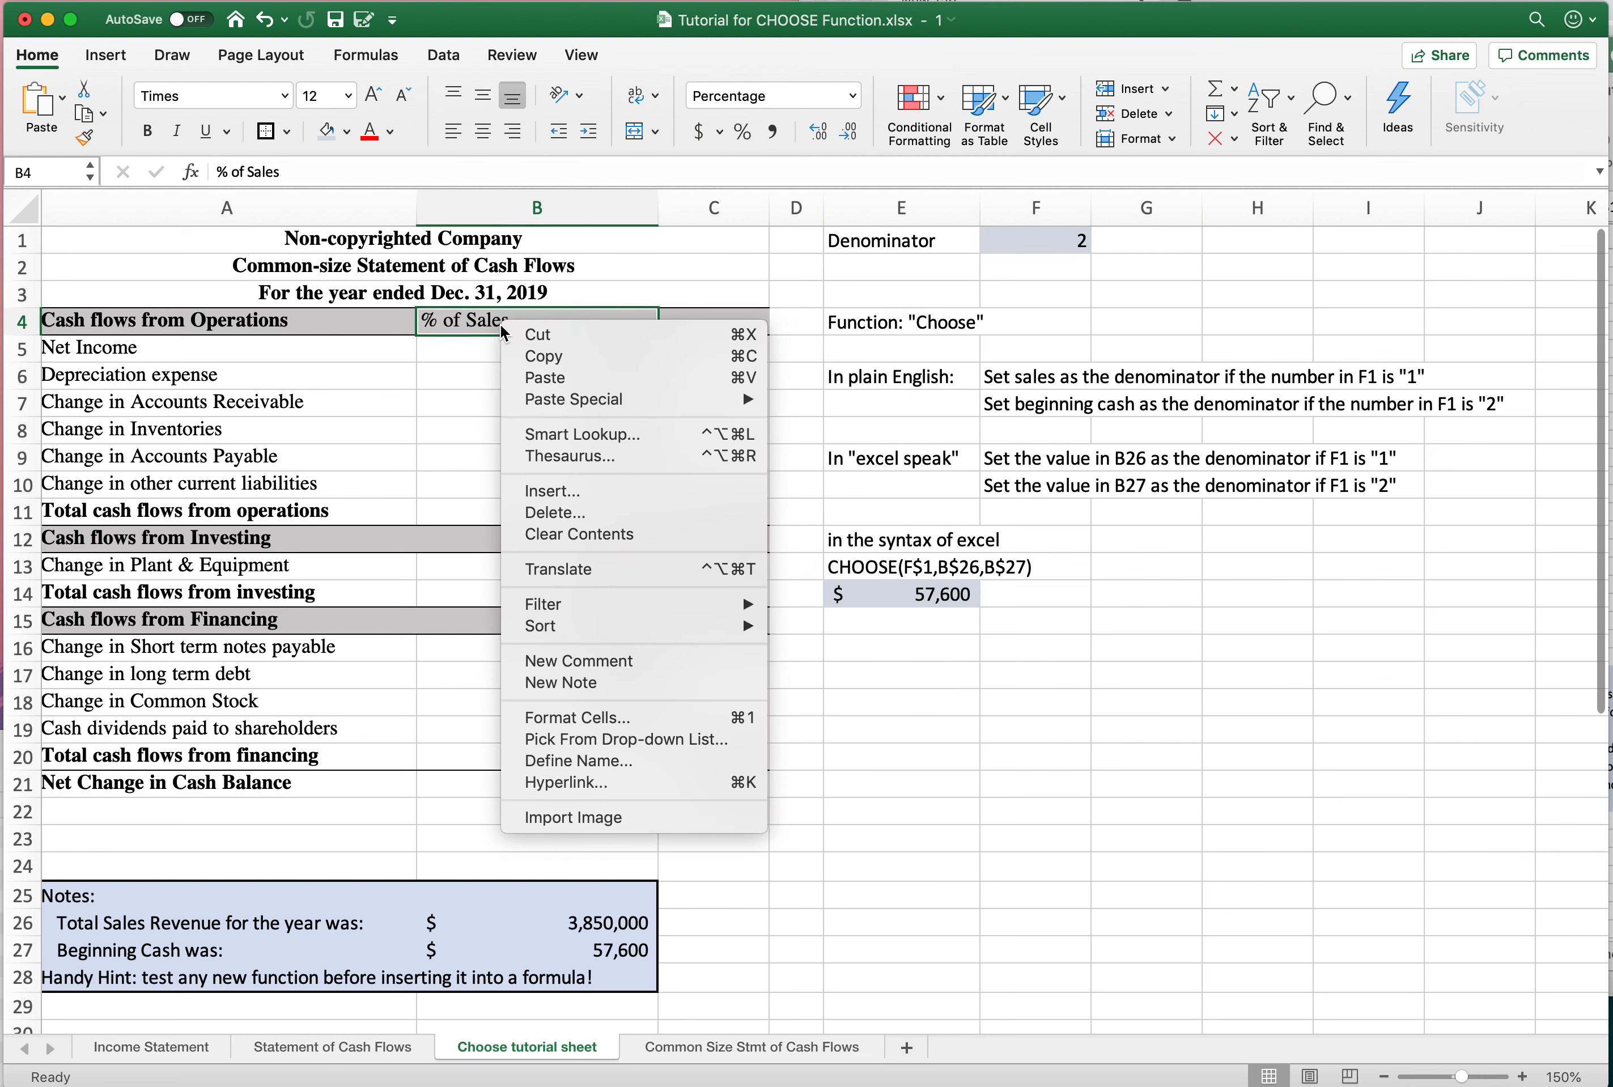
{"action": "left_click", "coordinate": [697, 283]}
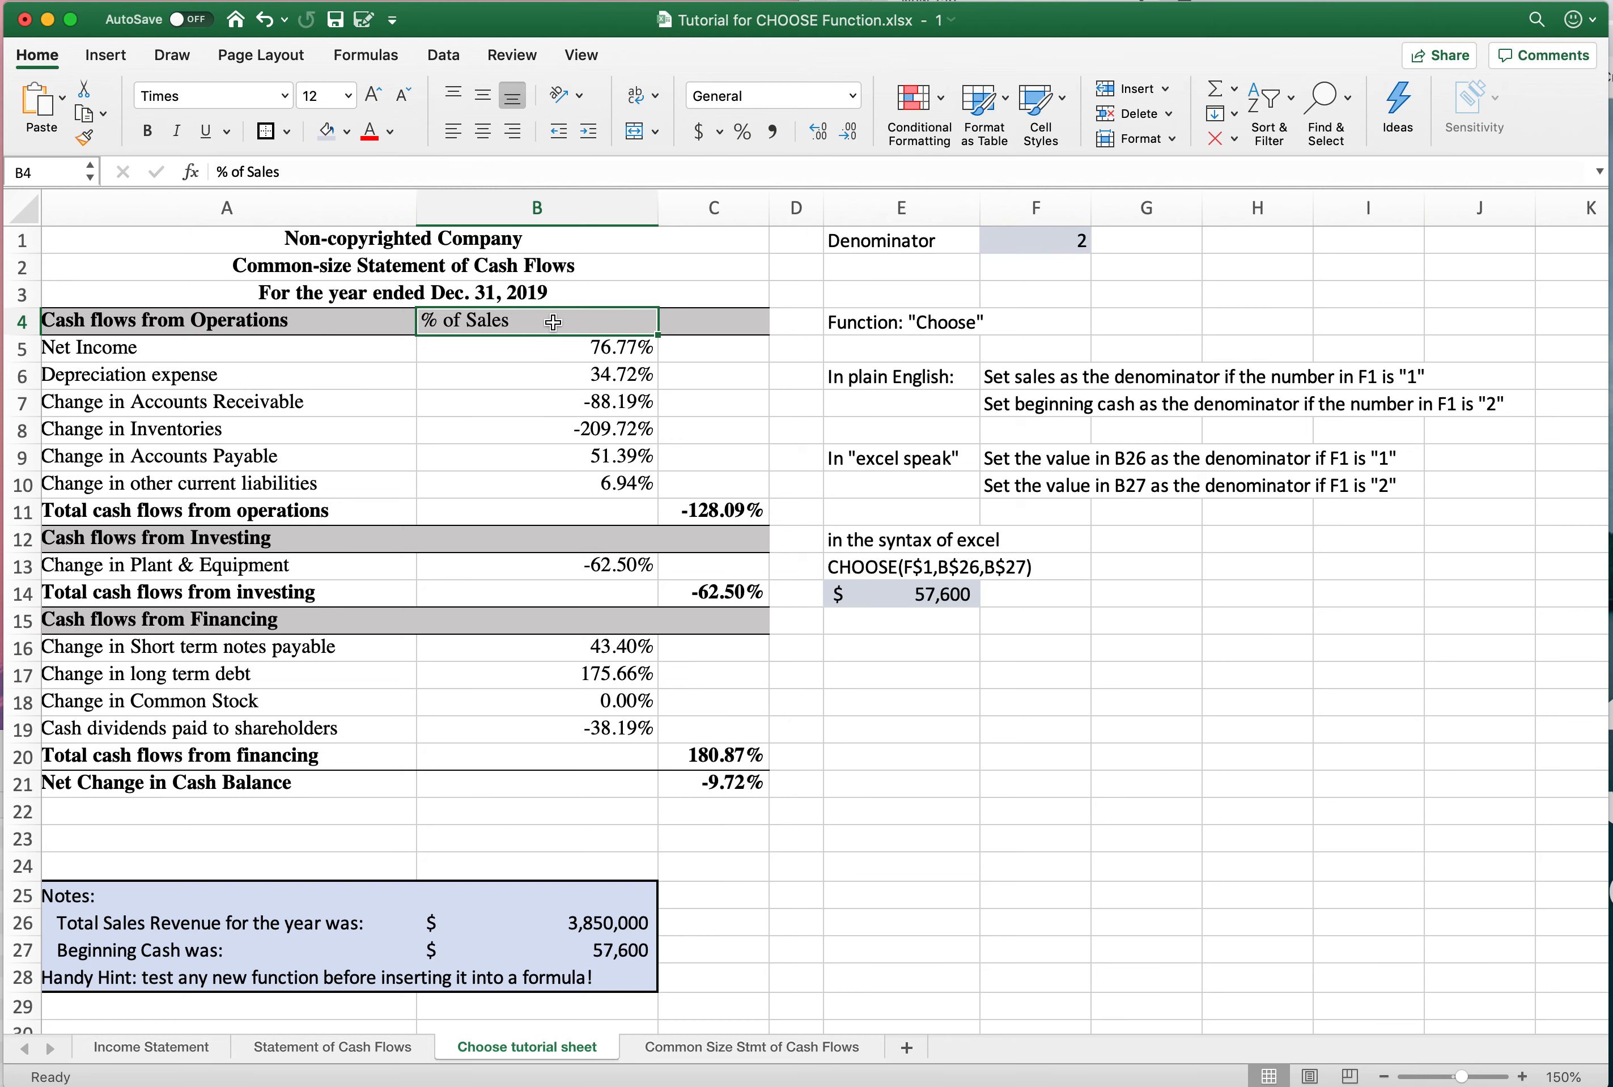
{"action": "scroll", "coordinate": [553, 322], "scroll_direction": "right", "scroll_amount": 1}
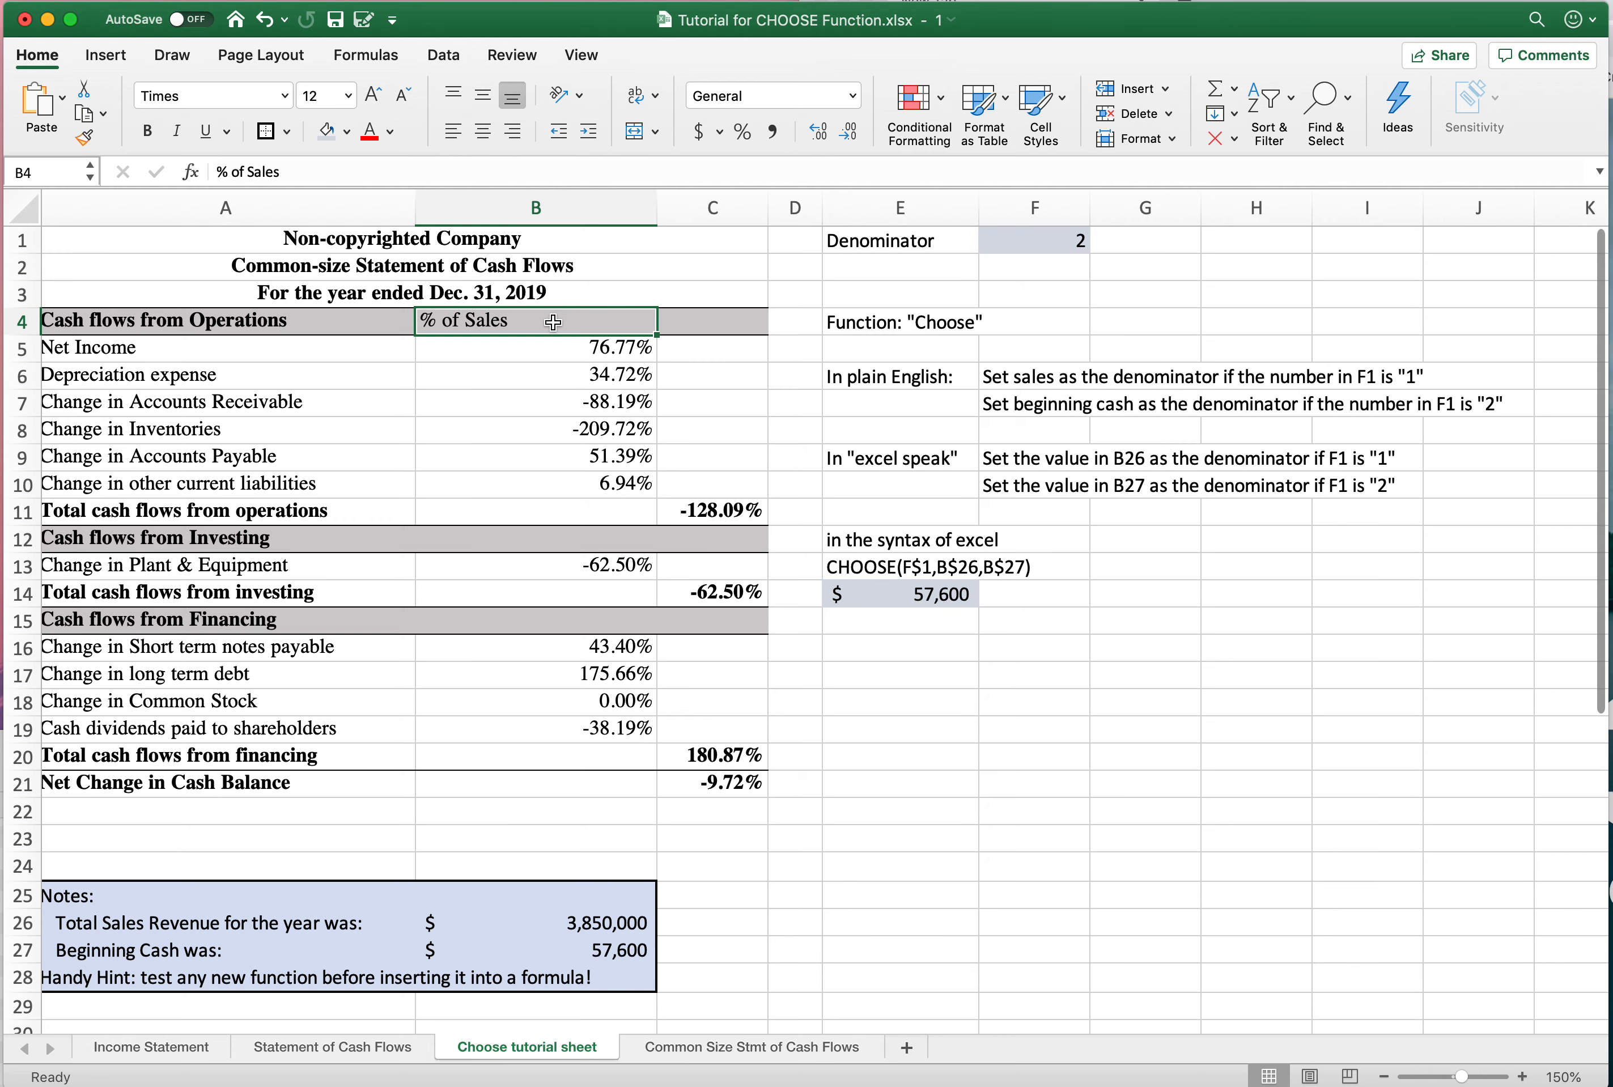
{"action": "scroll", "coordinate": [427, 326], "scroll_direction": "left", "scroll_amount": 1}
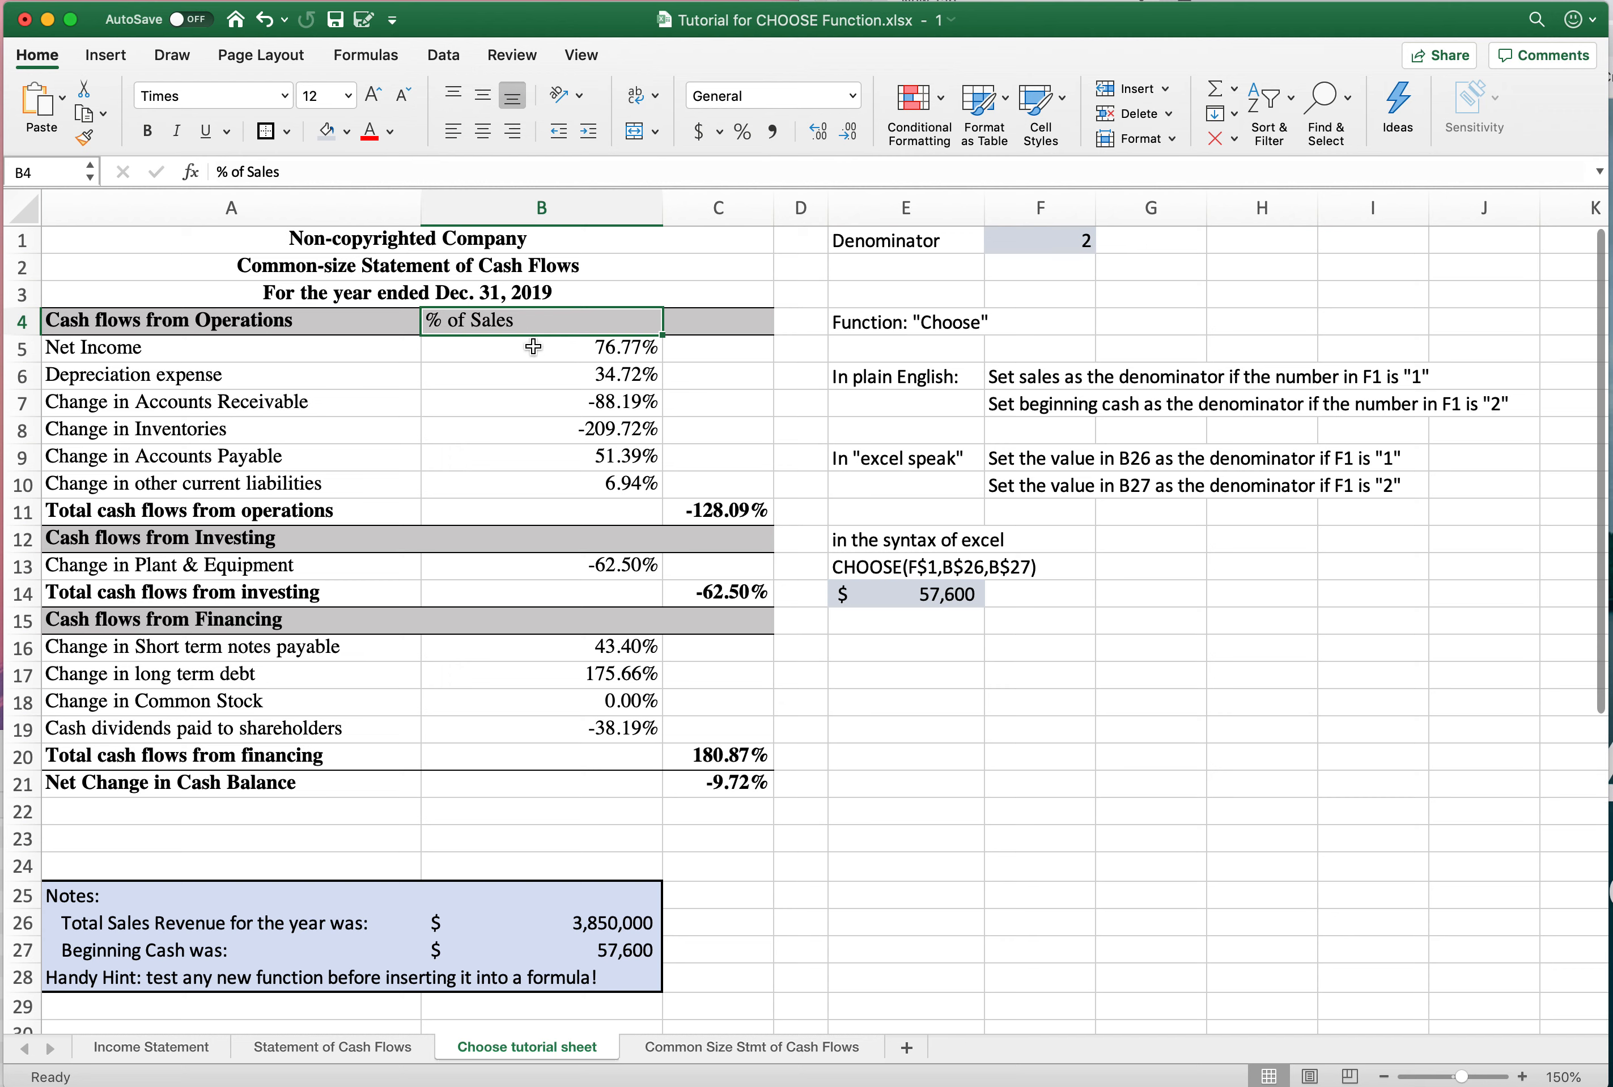
{"action": "left_click", "coordinate": [532, 347]}
{"action": "left_click", "coordinate": [528, 372]}
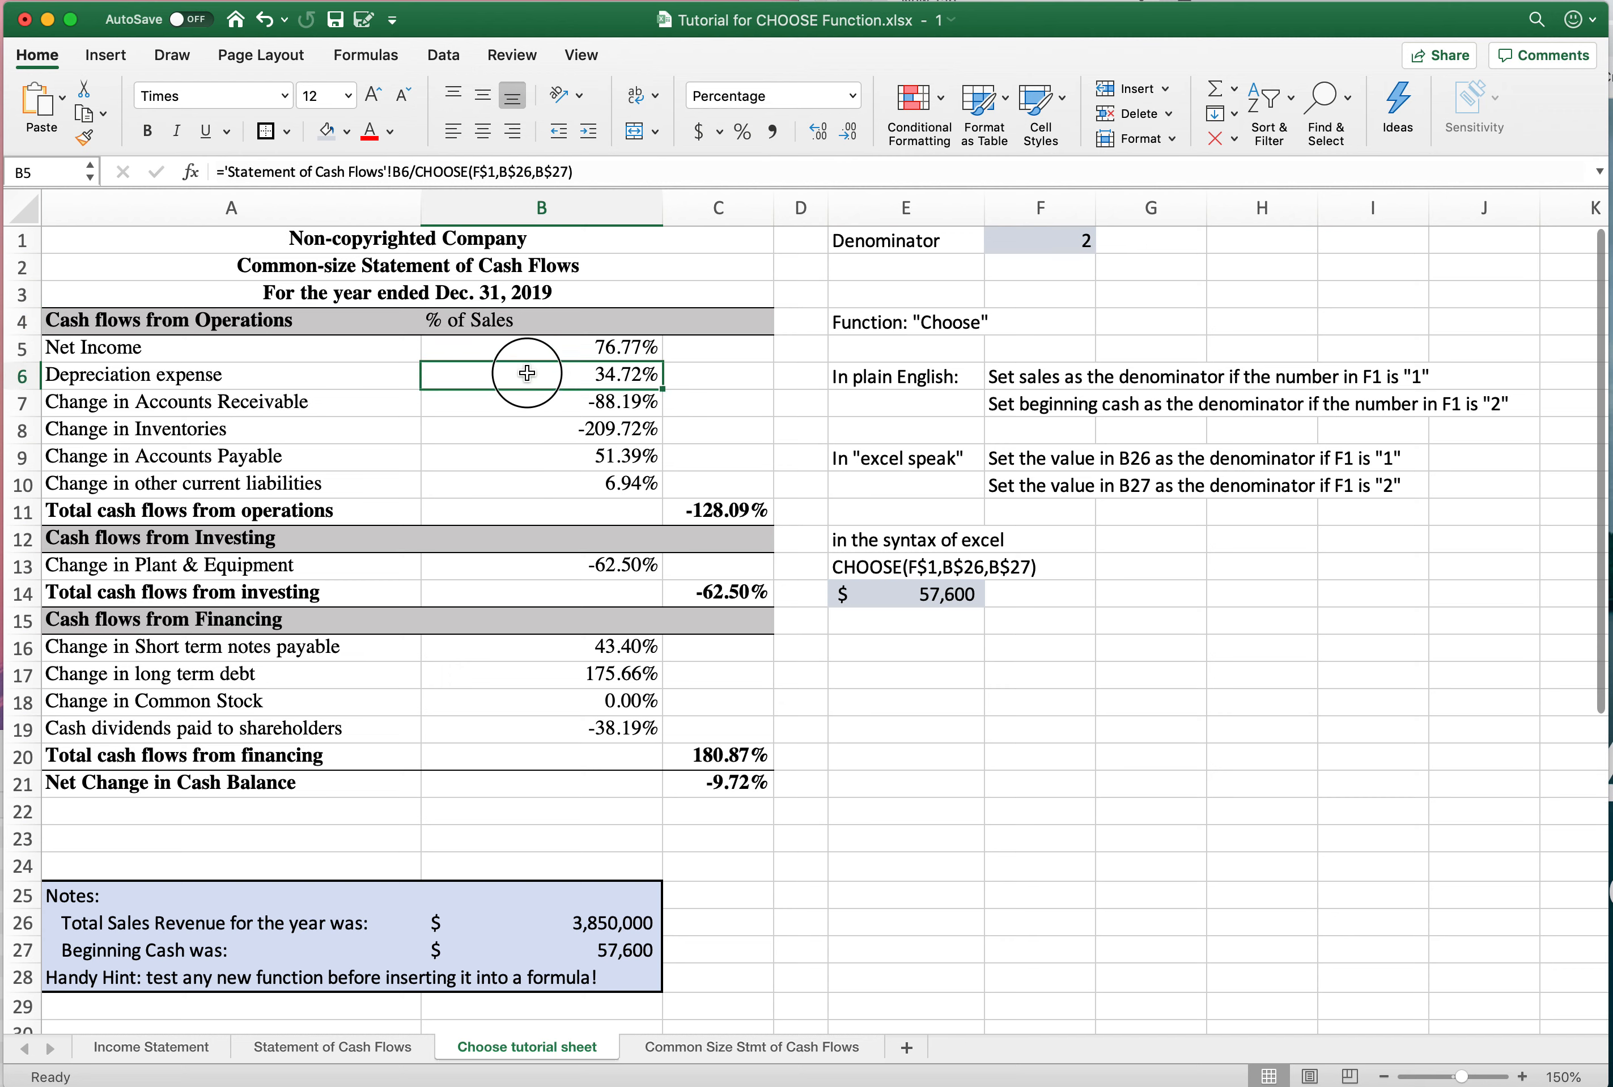
{"action": "left_click", "coordinate": [530, 343]}
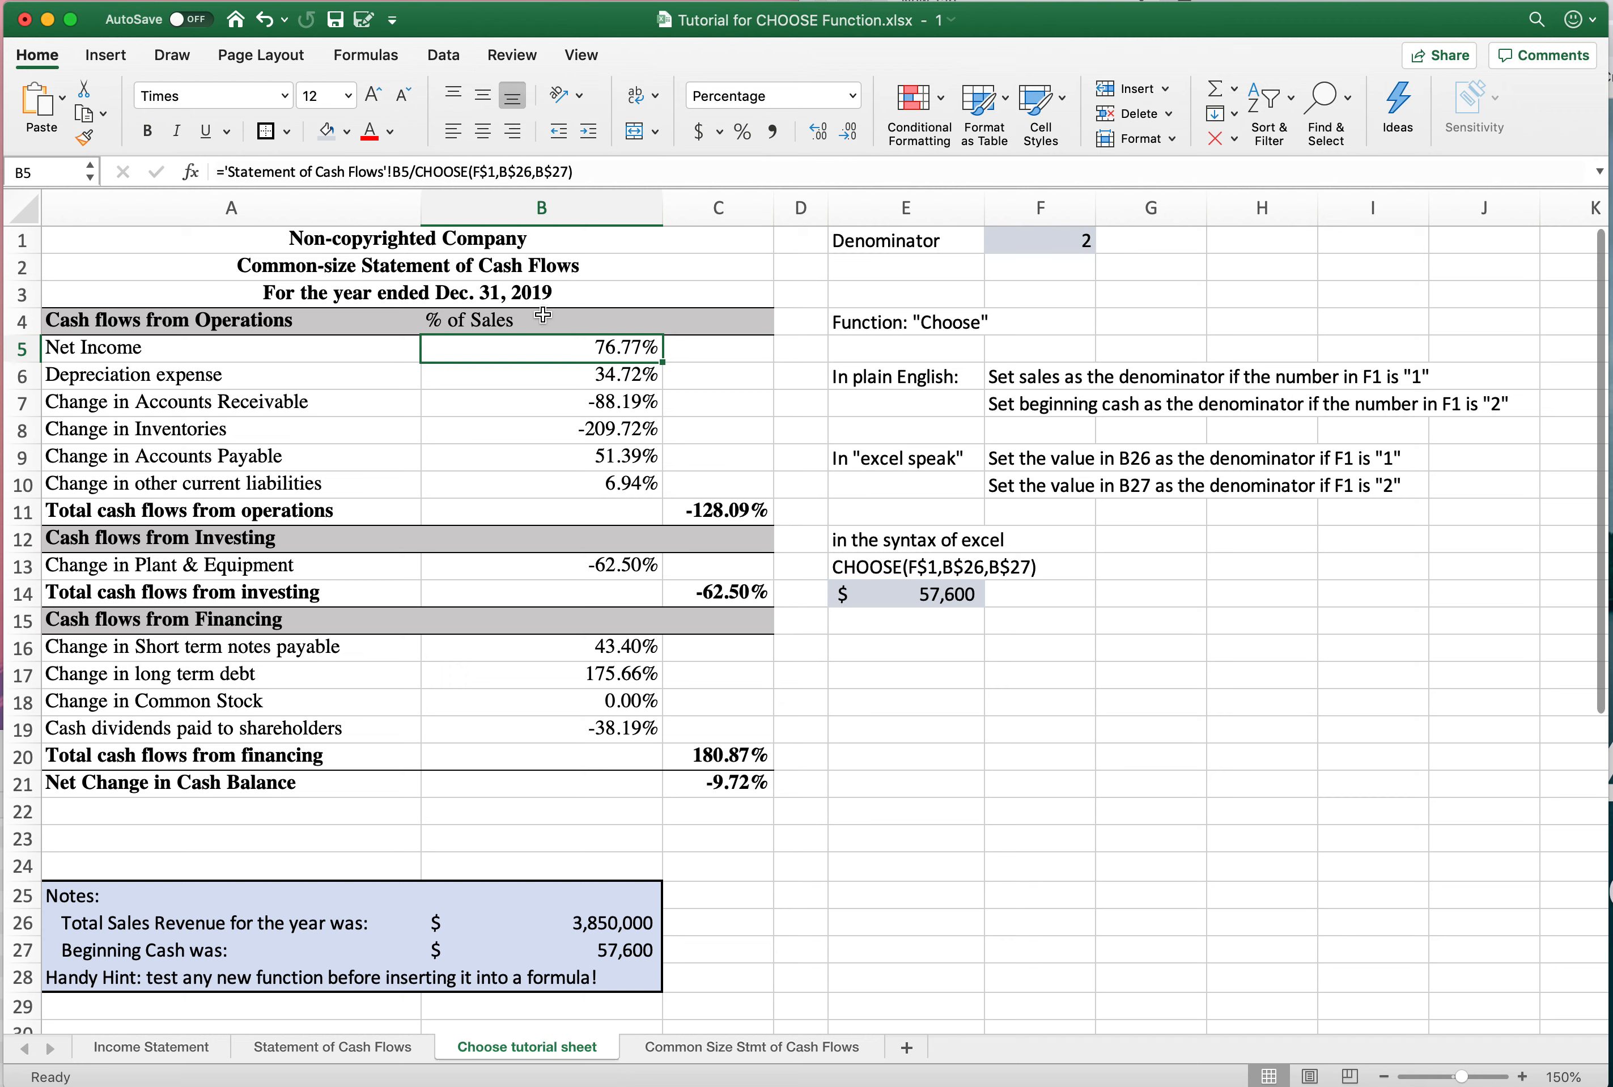
Step: Replace the "% of Sales" heading in B4 with the start of a formula, ="% of "&
{"action": "left_click", "coordinate": [544, 319]}
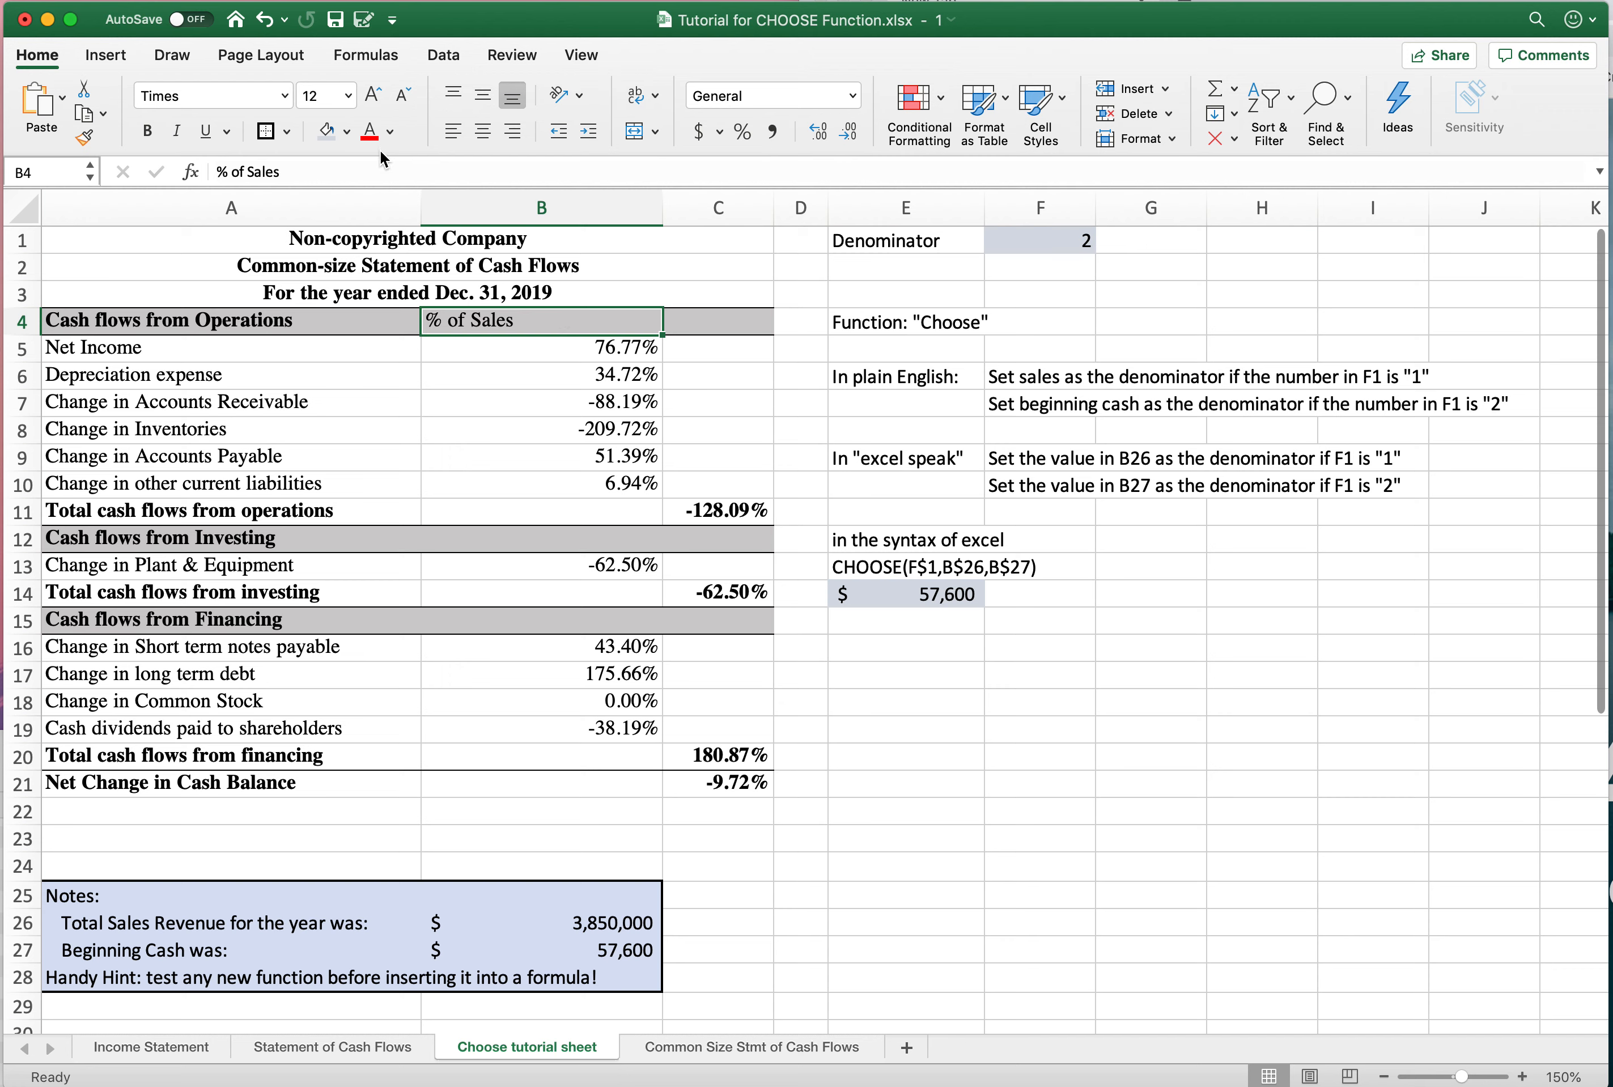
{"action": "left_click_drag", "start_coordinate": [354, 172], "coordinate": [207, 169]}
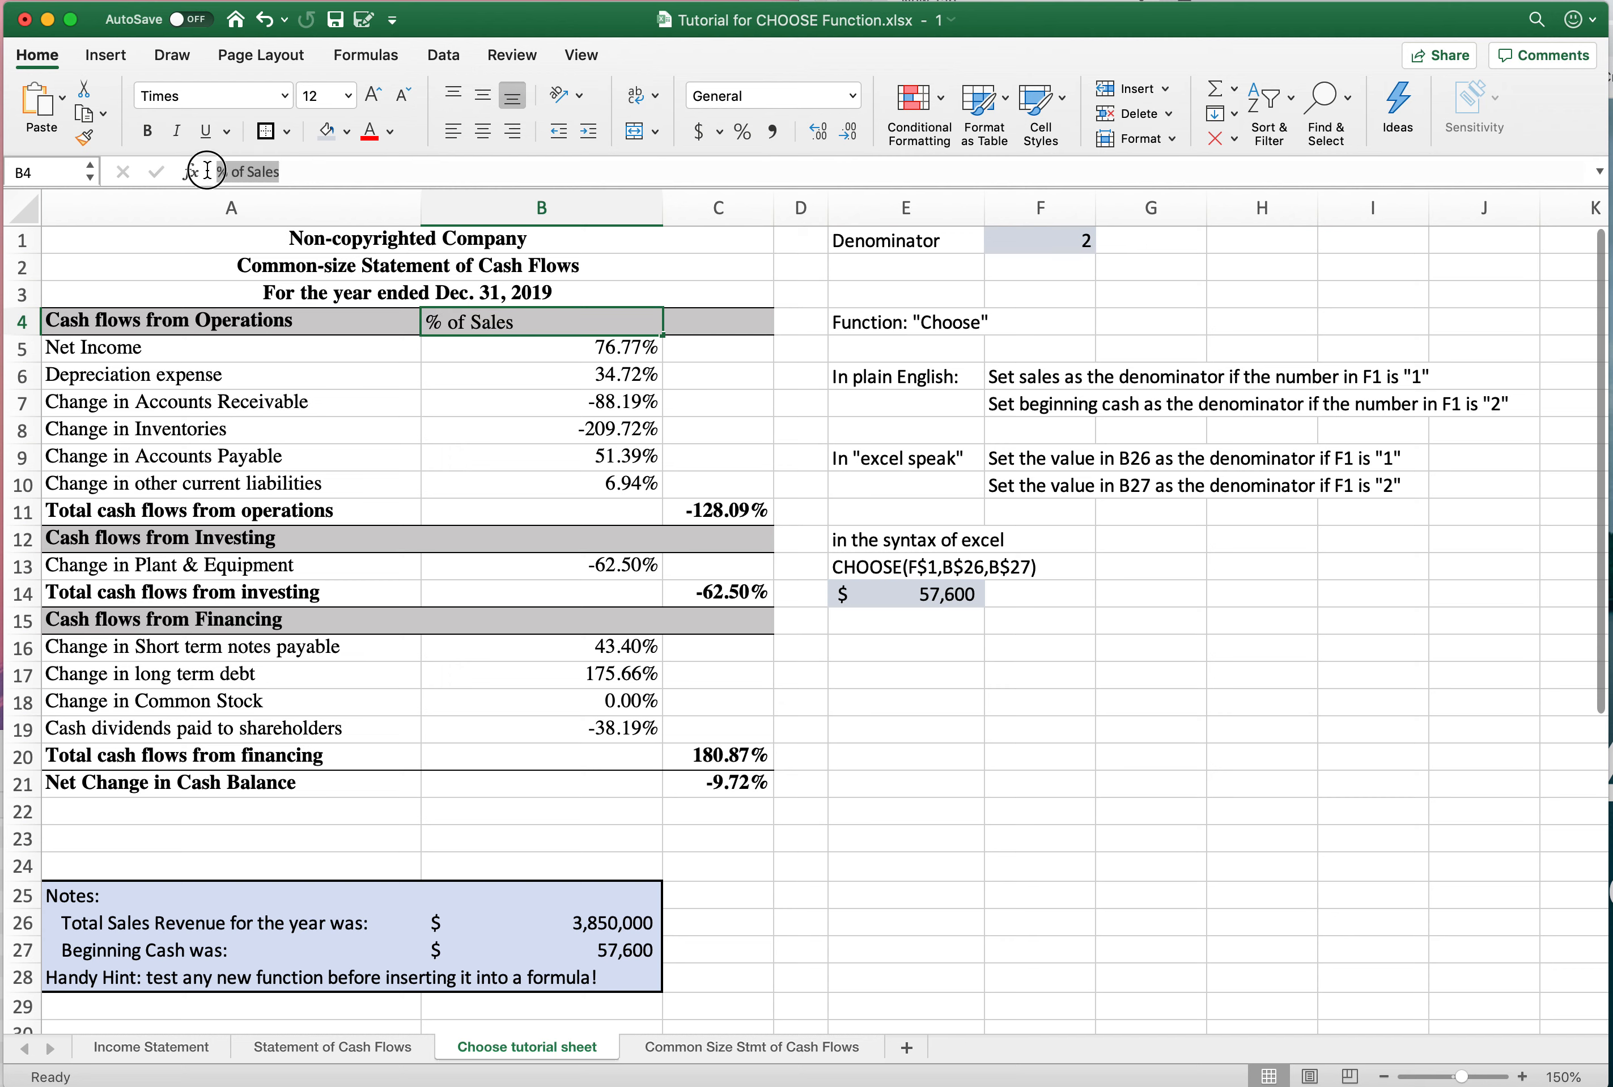
{"action": "key", "text": "BackSpace"}
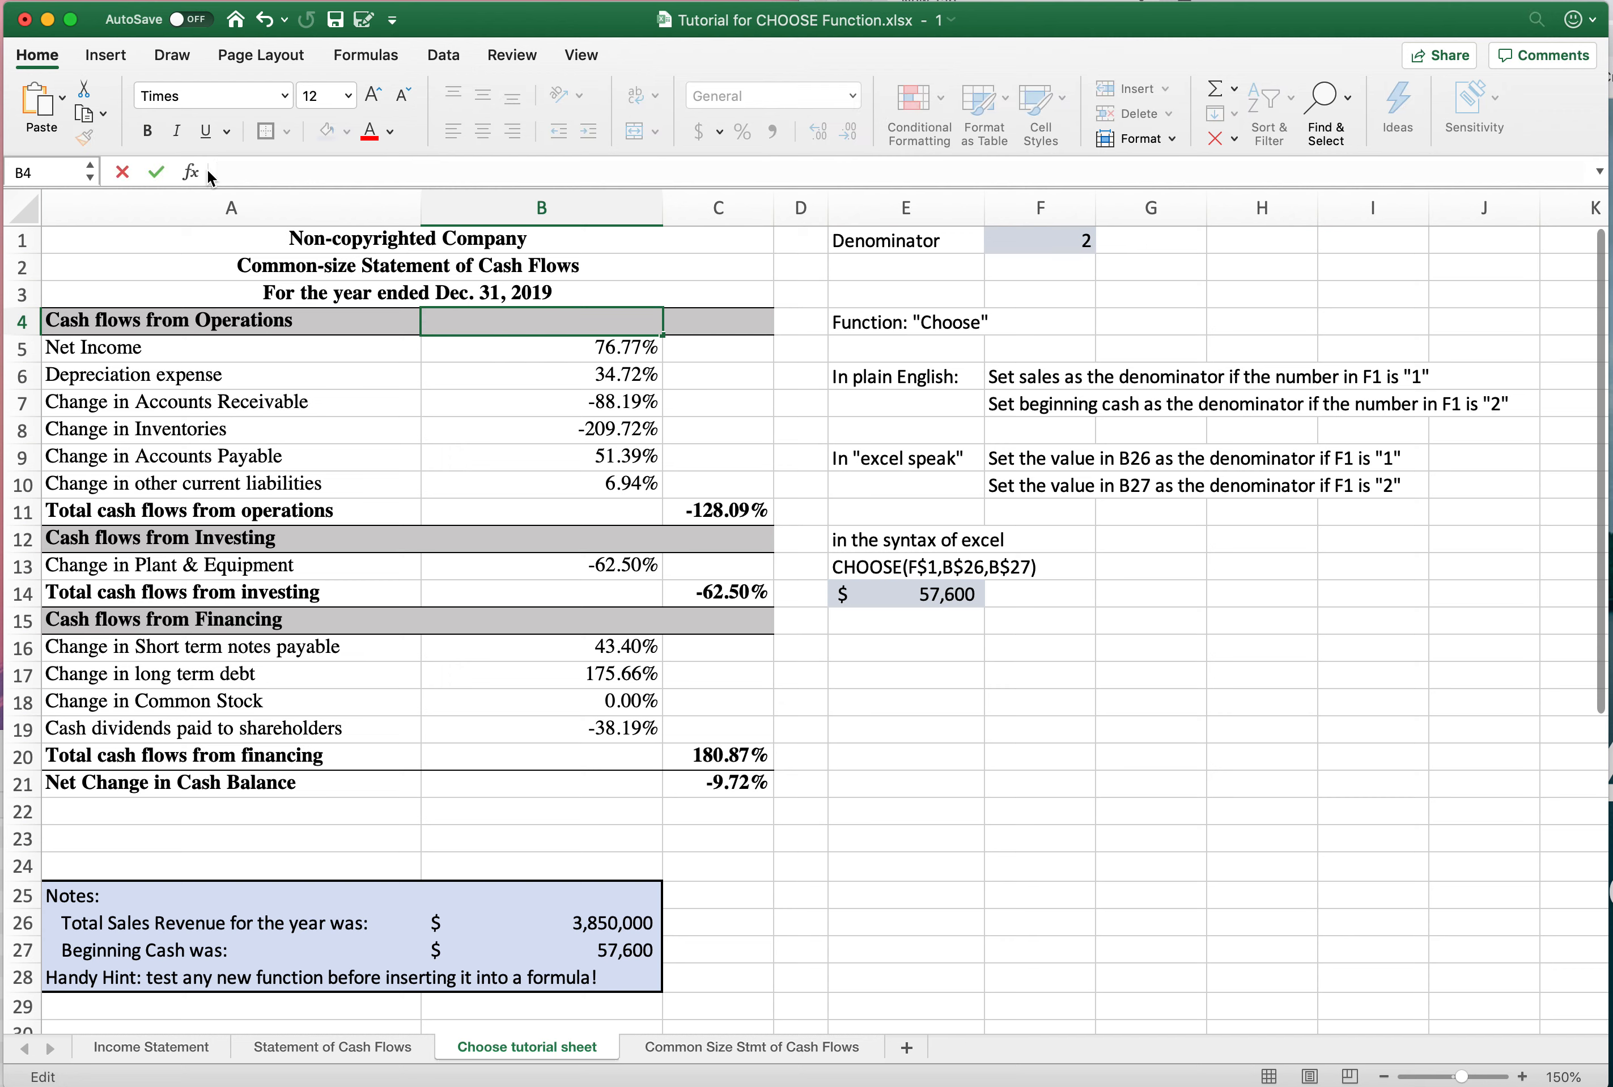
{"action": "key", "text": "Return"}
{"action": "left_click", "coordinate": [548, 311]}
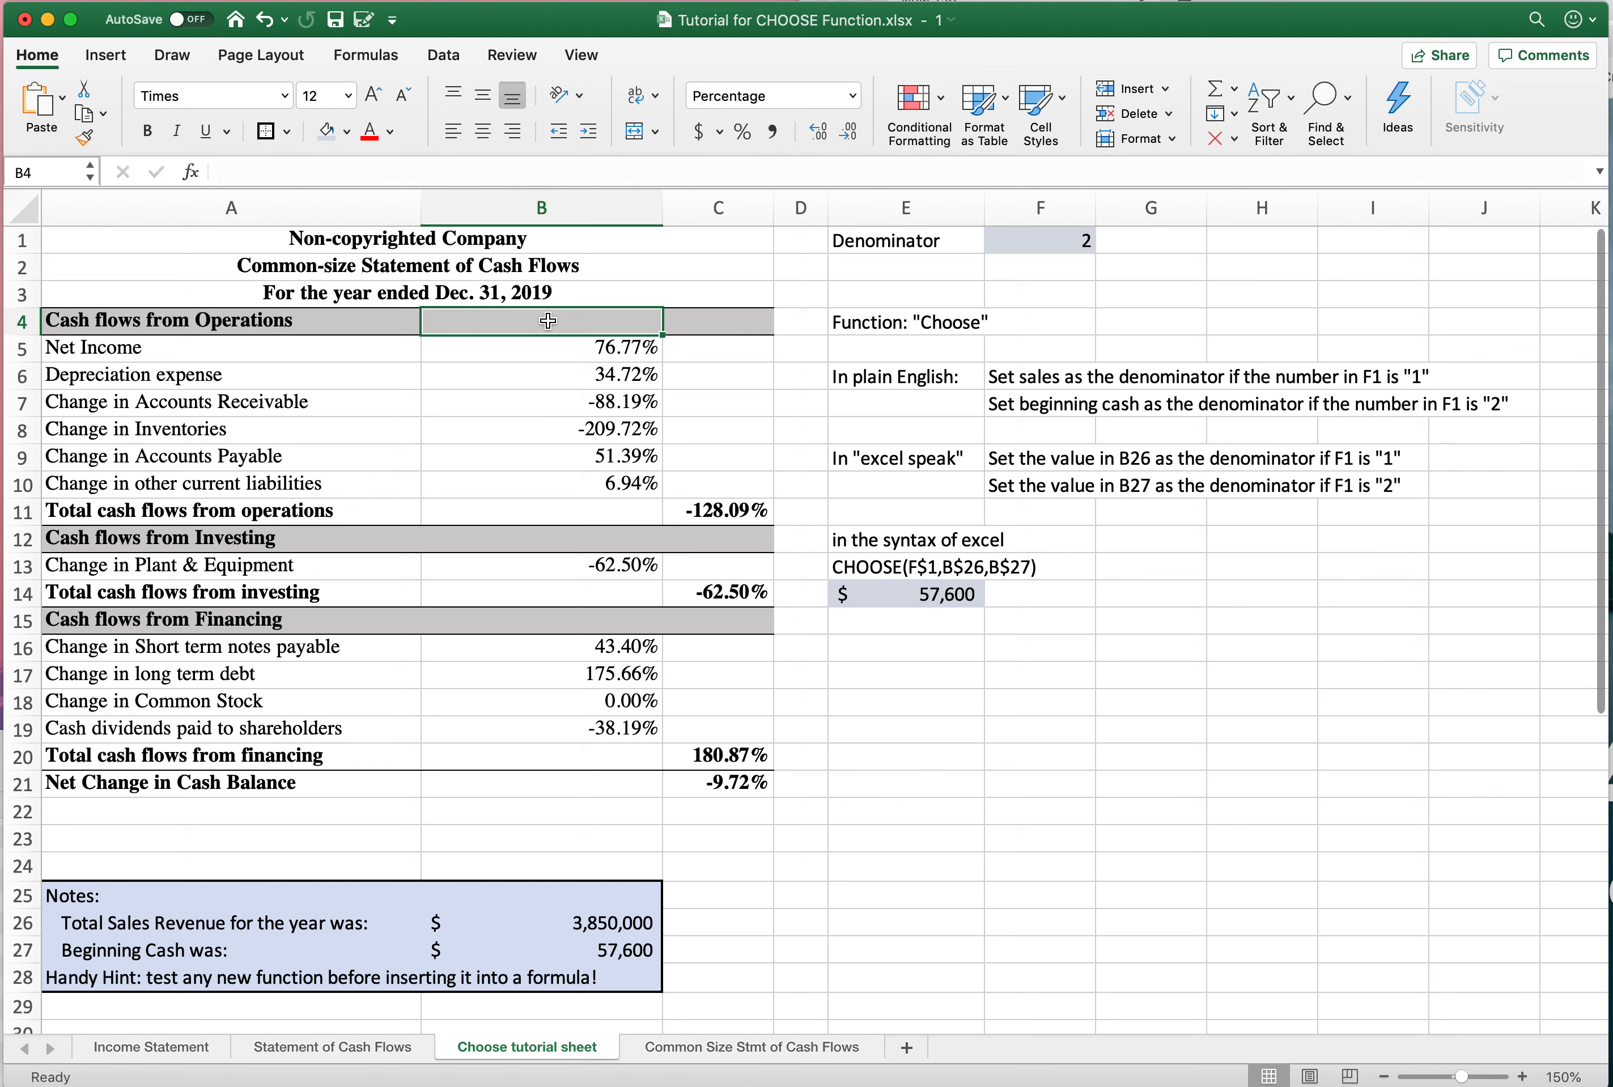
{"action": "left_click", "coordinate": [292, 173]}
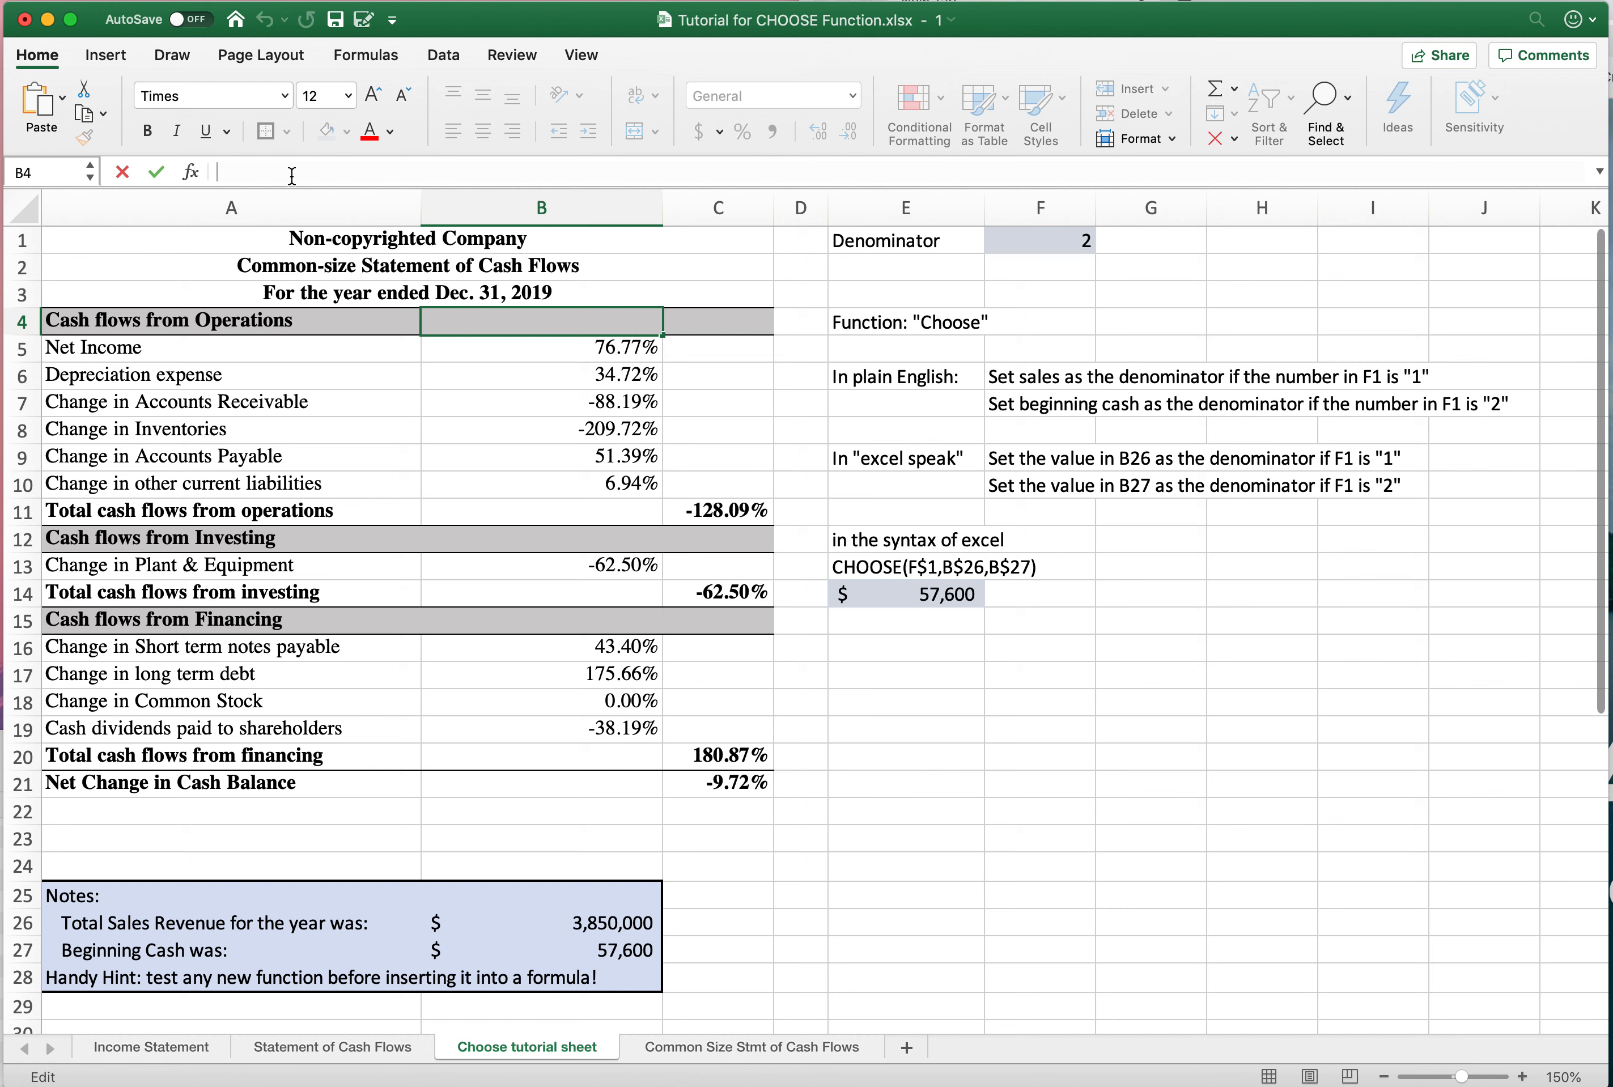
{"action": "type", "text": "="}
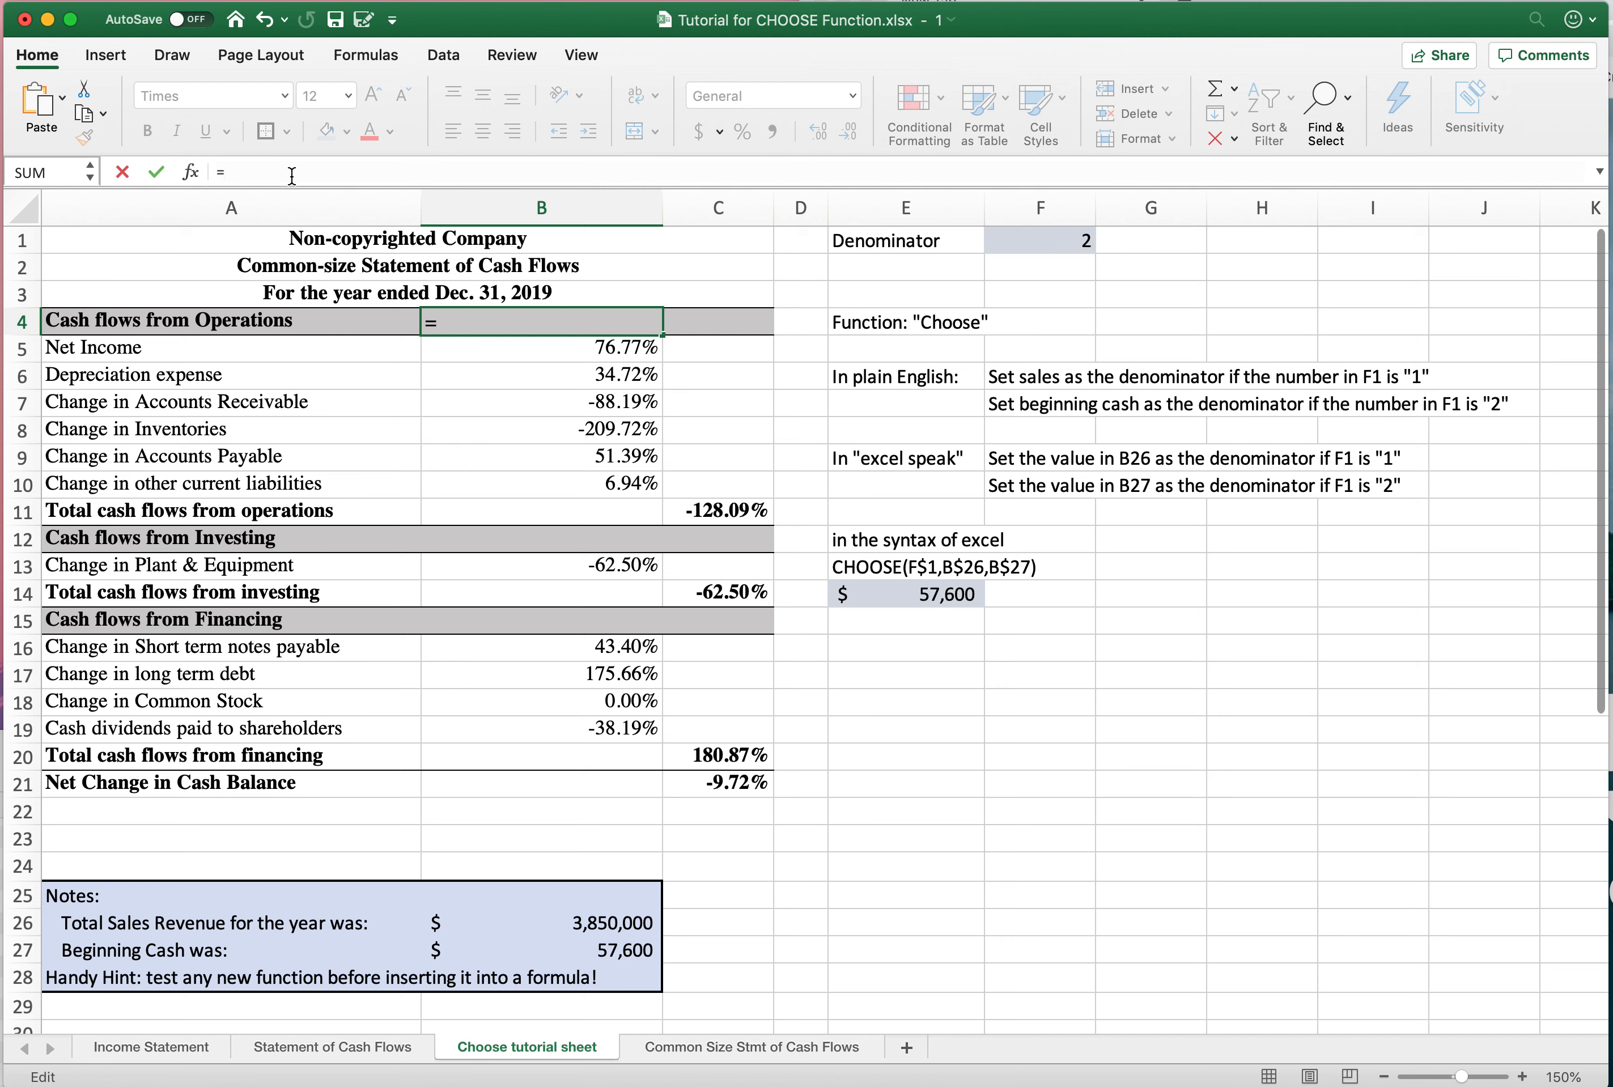
{"action": "type", "text": "\""}
{"action": "type", "text": "% of"}
{"action": "type", "text": "&"}
Step: Complete the B4 heading formula as ="% of "&CHOOSE(F1,"Sales","Beginning Cash") and center the heading horizontally in its cell
{"action": "type", "text": "choose"}
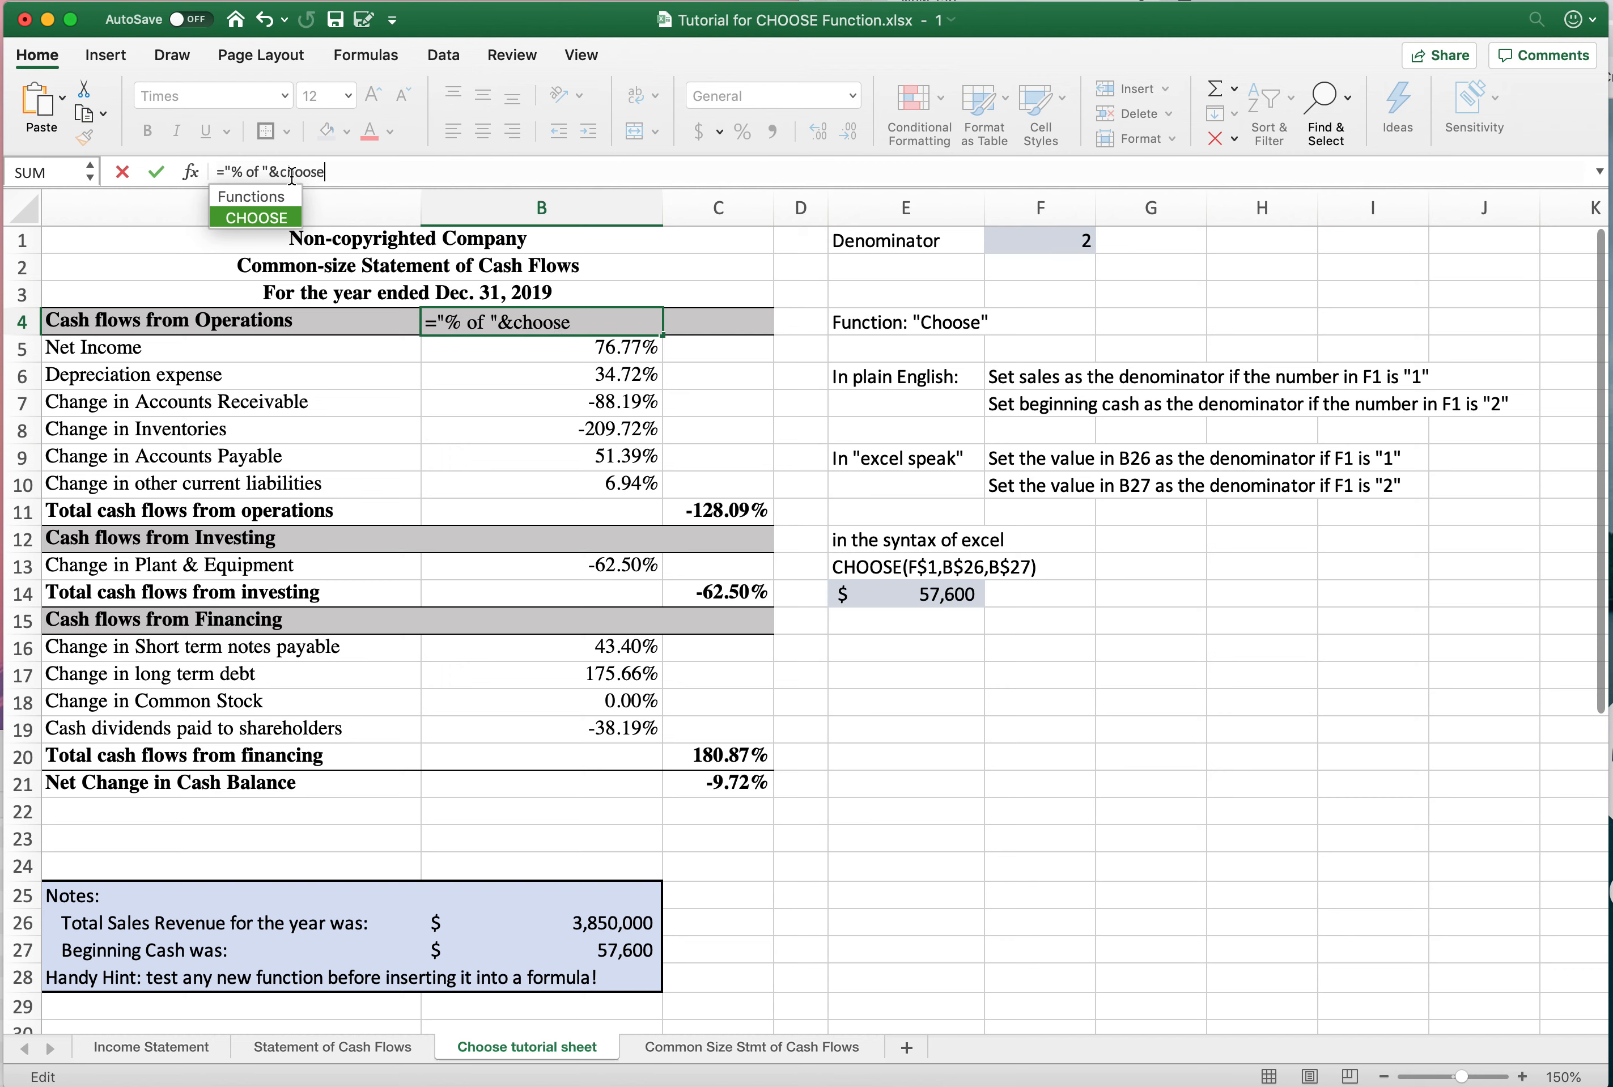
{"action": "type", "text": "("}
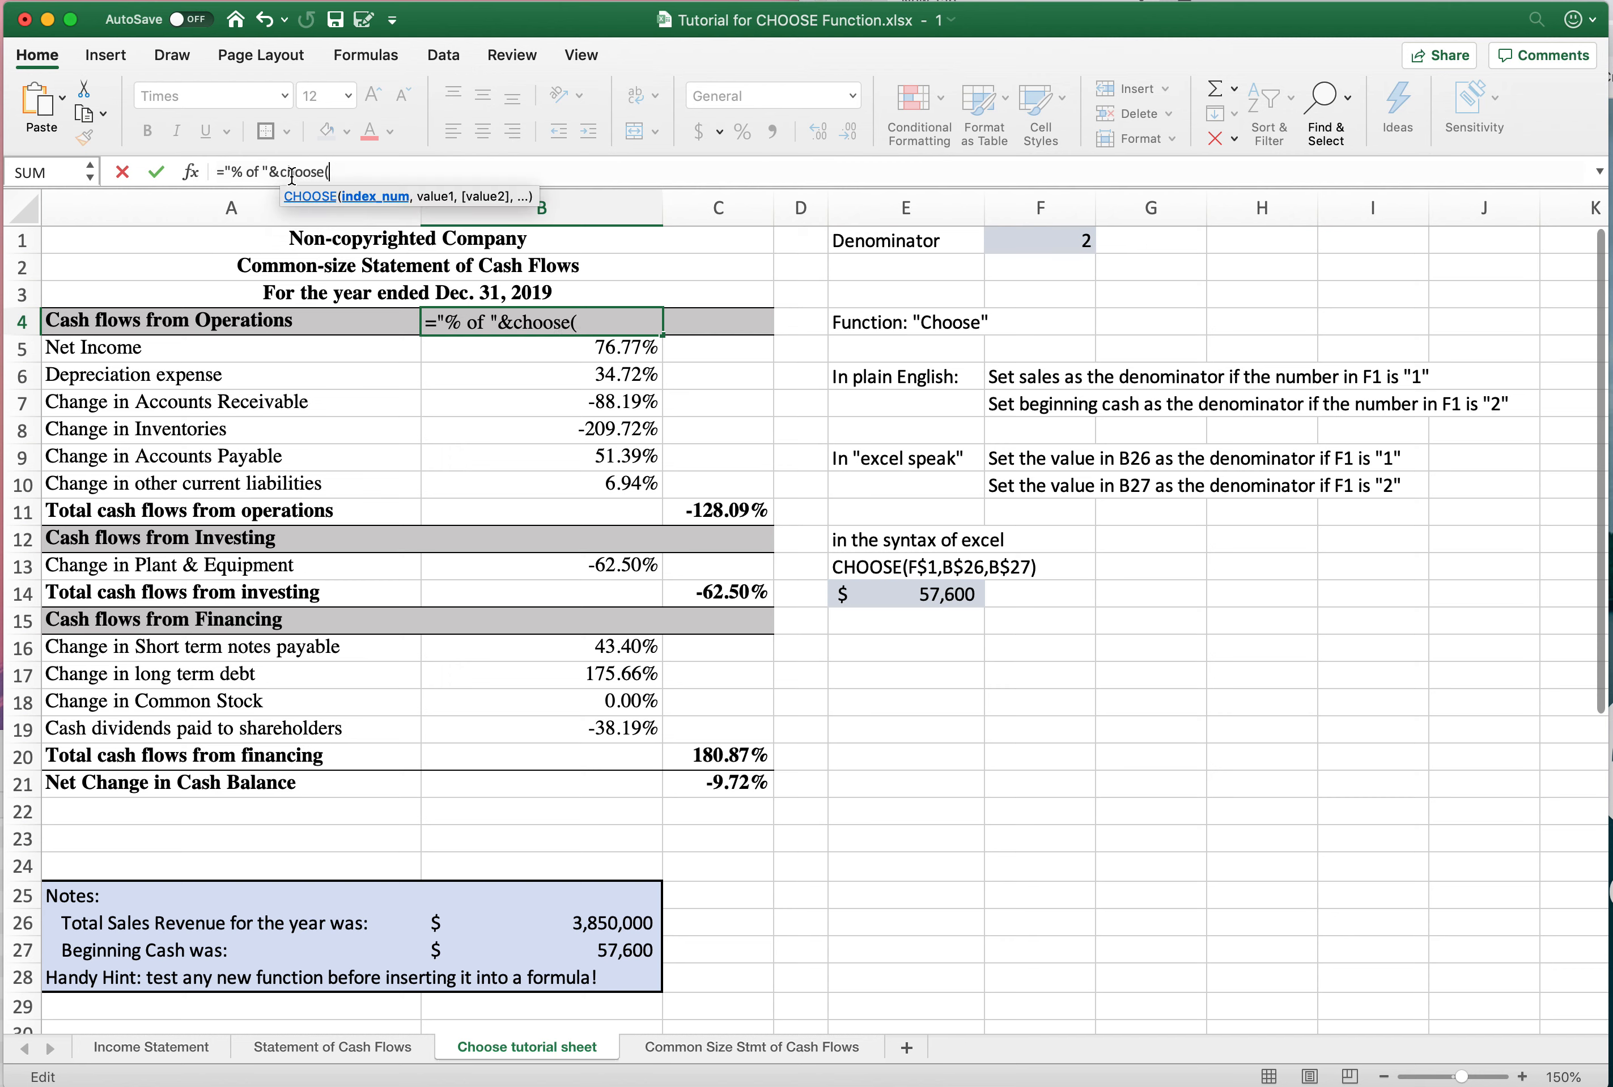
{"action": "left_click", "coordinate": [1025, 240]}
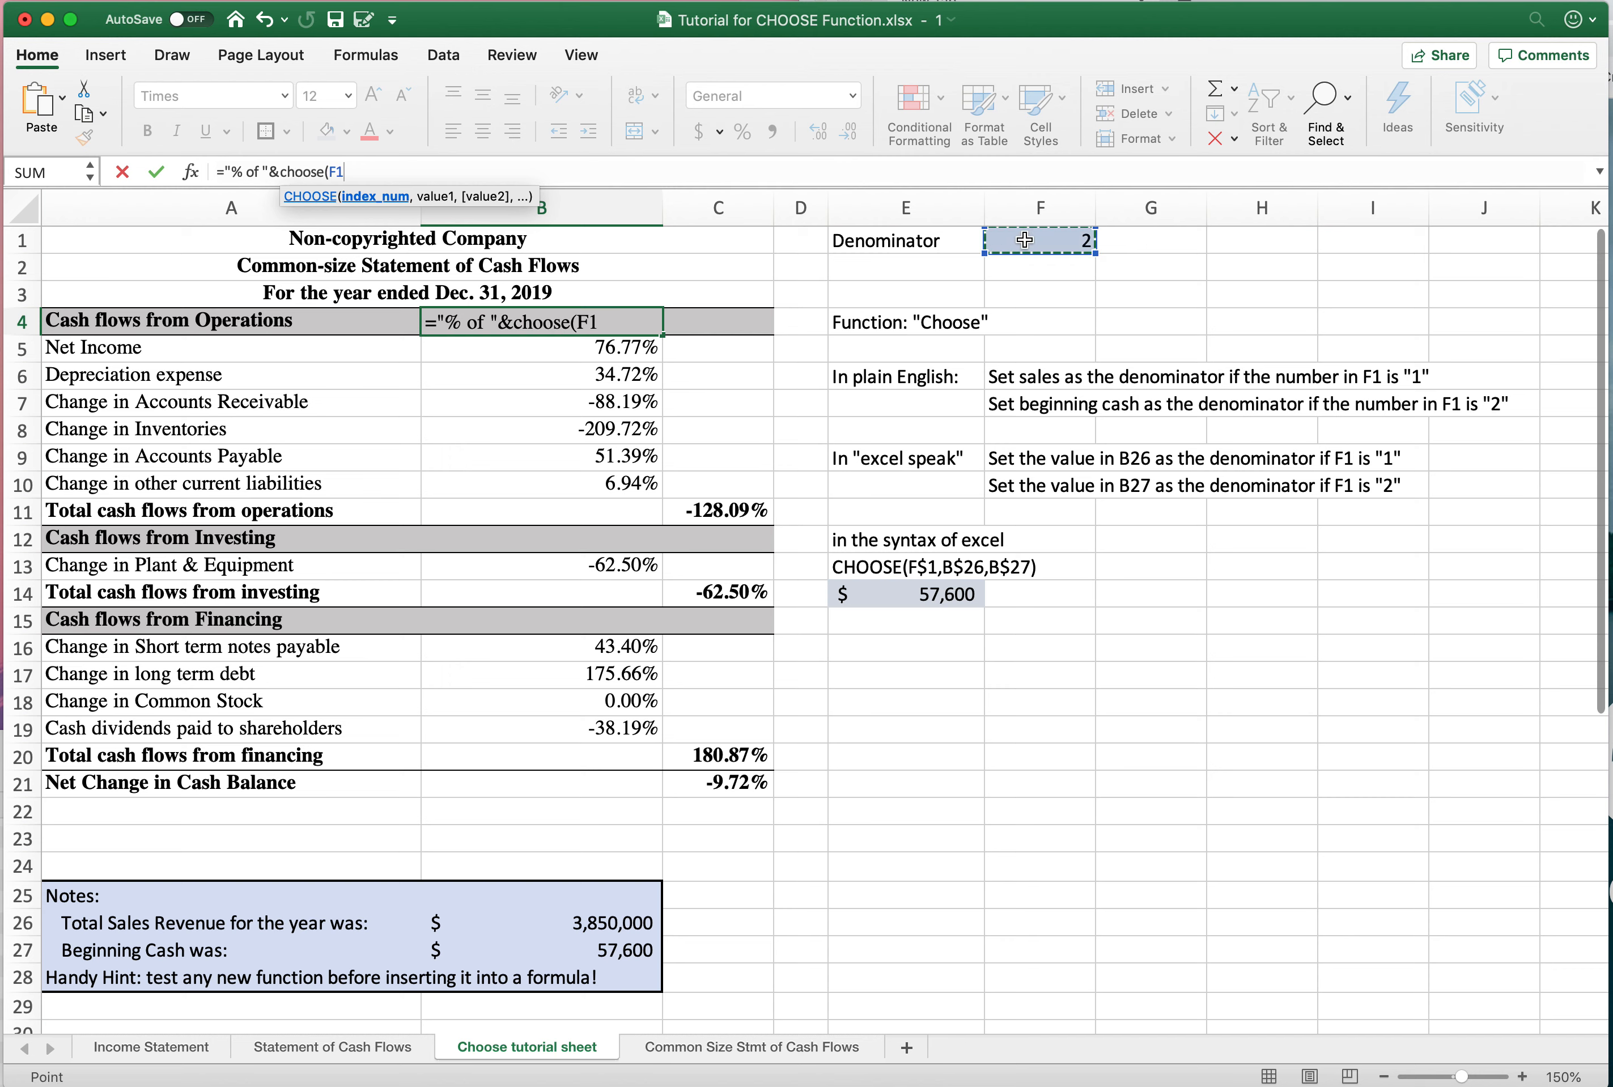
{"action": "type", "text": ","}
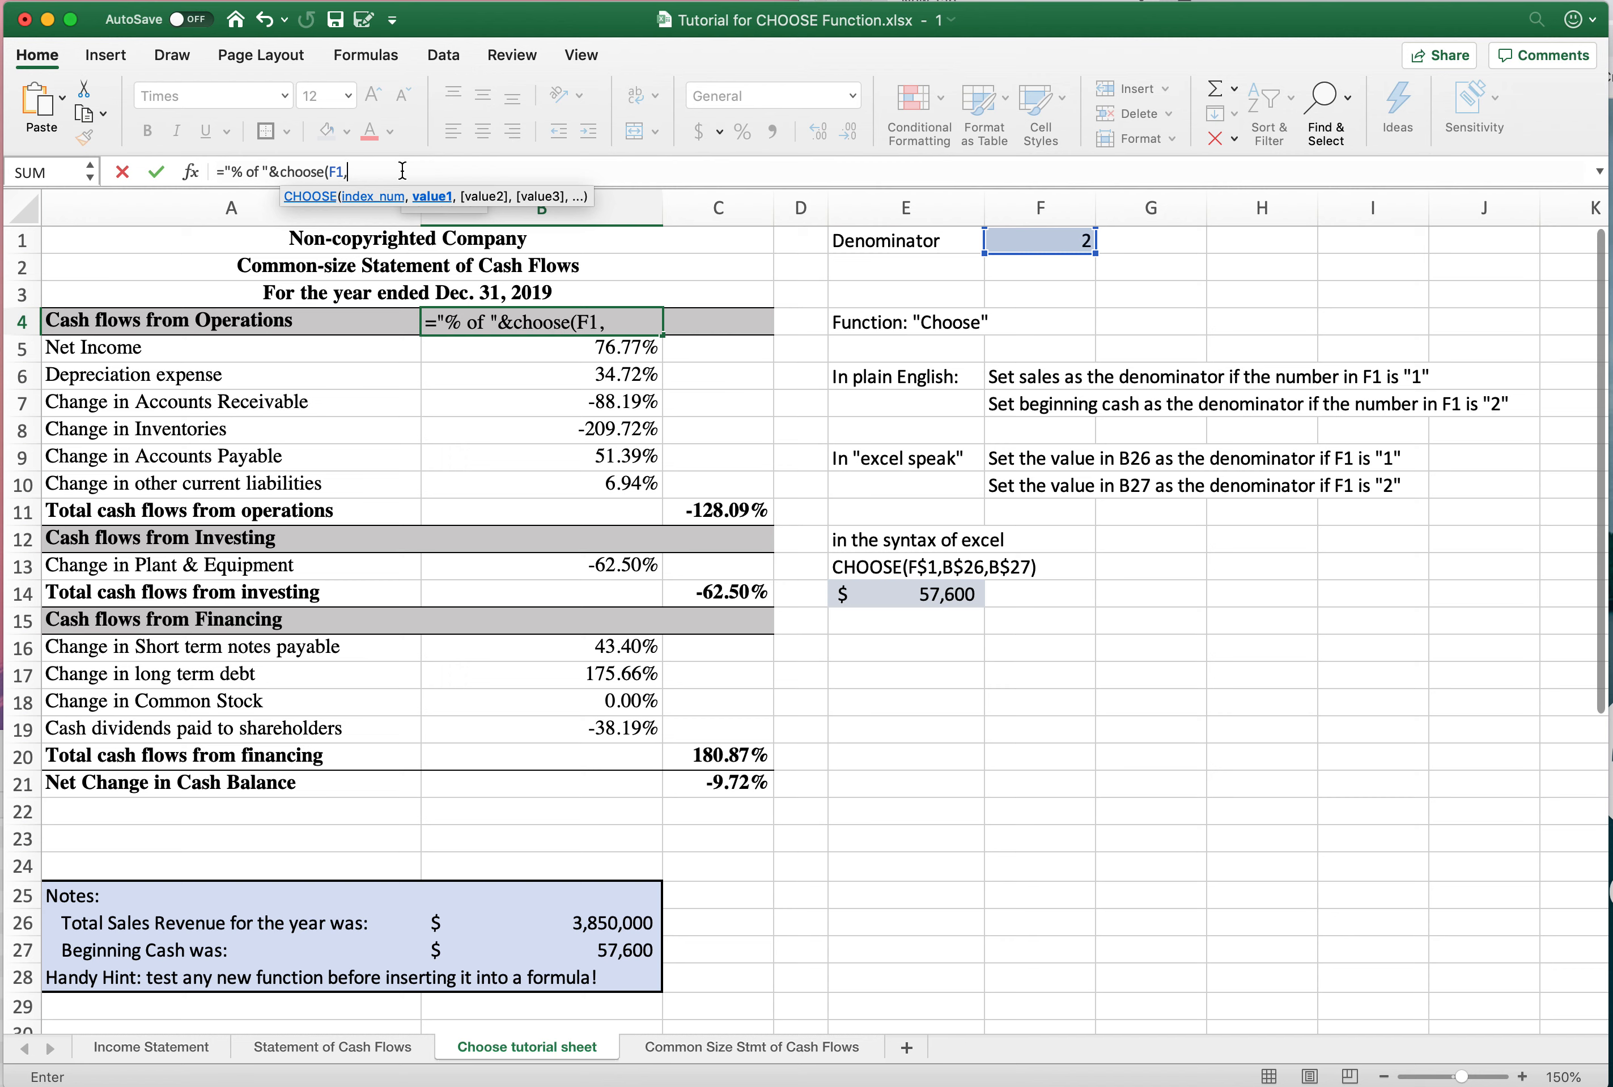
{"action": "type", "text": "\"Sales"}
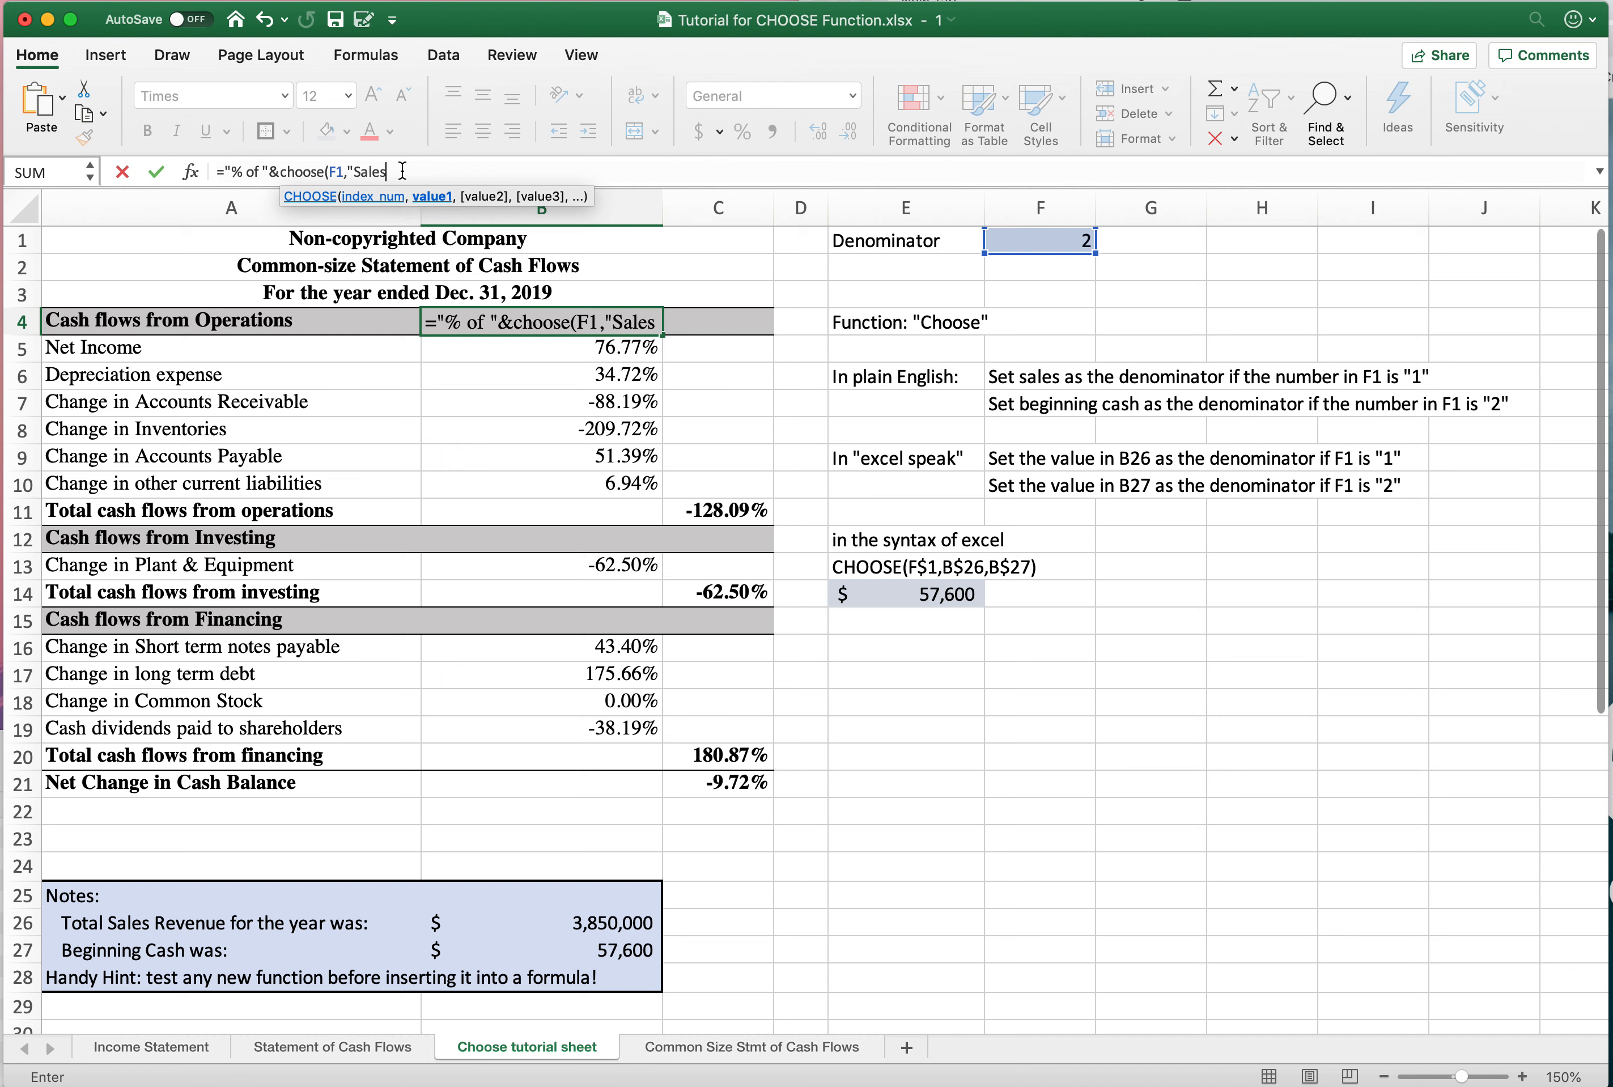
{"action": "type", "text": "\""}
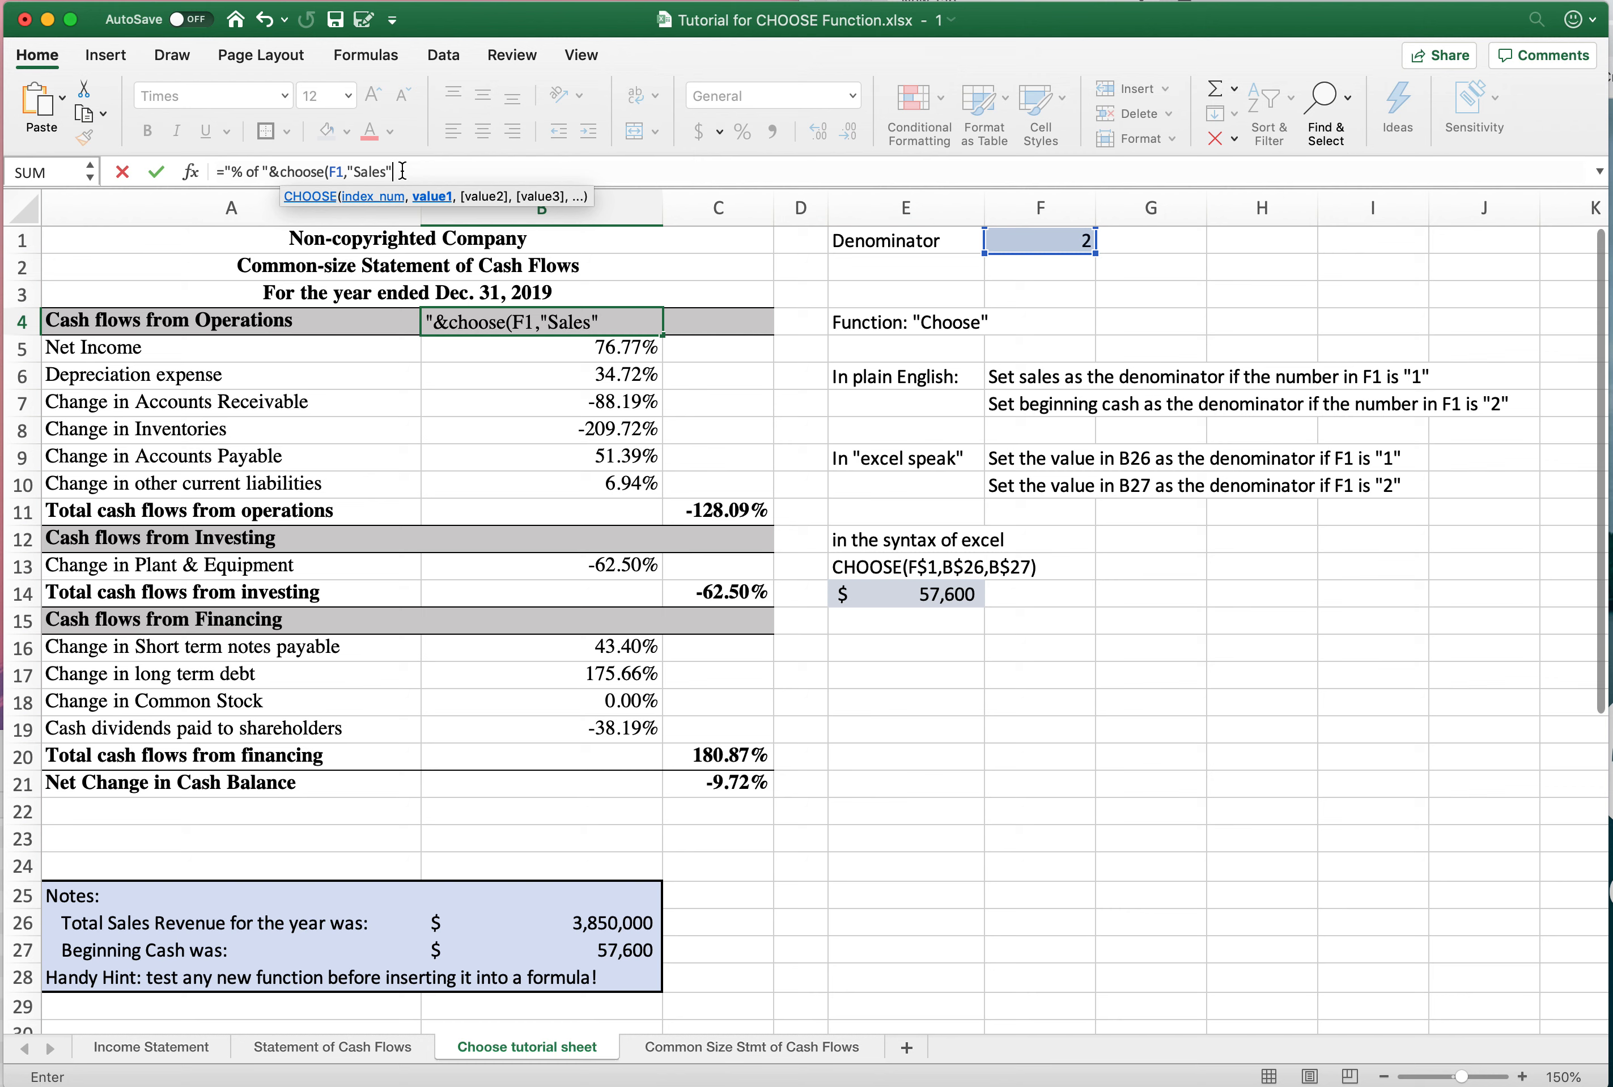
{"action": "type", "text": ","}
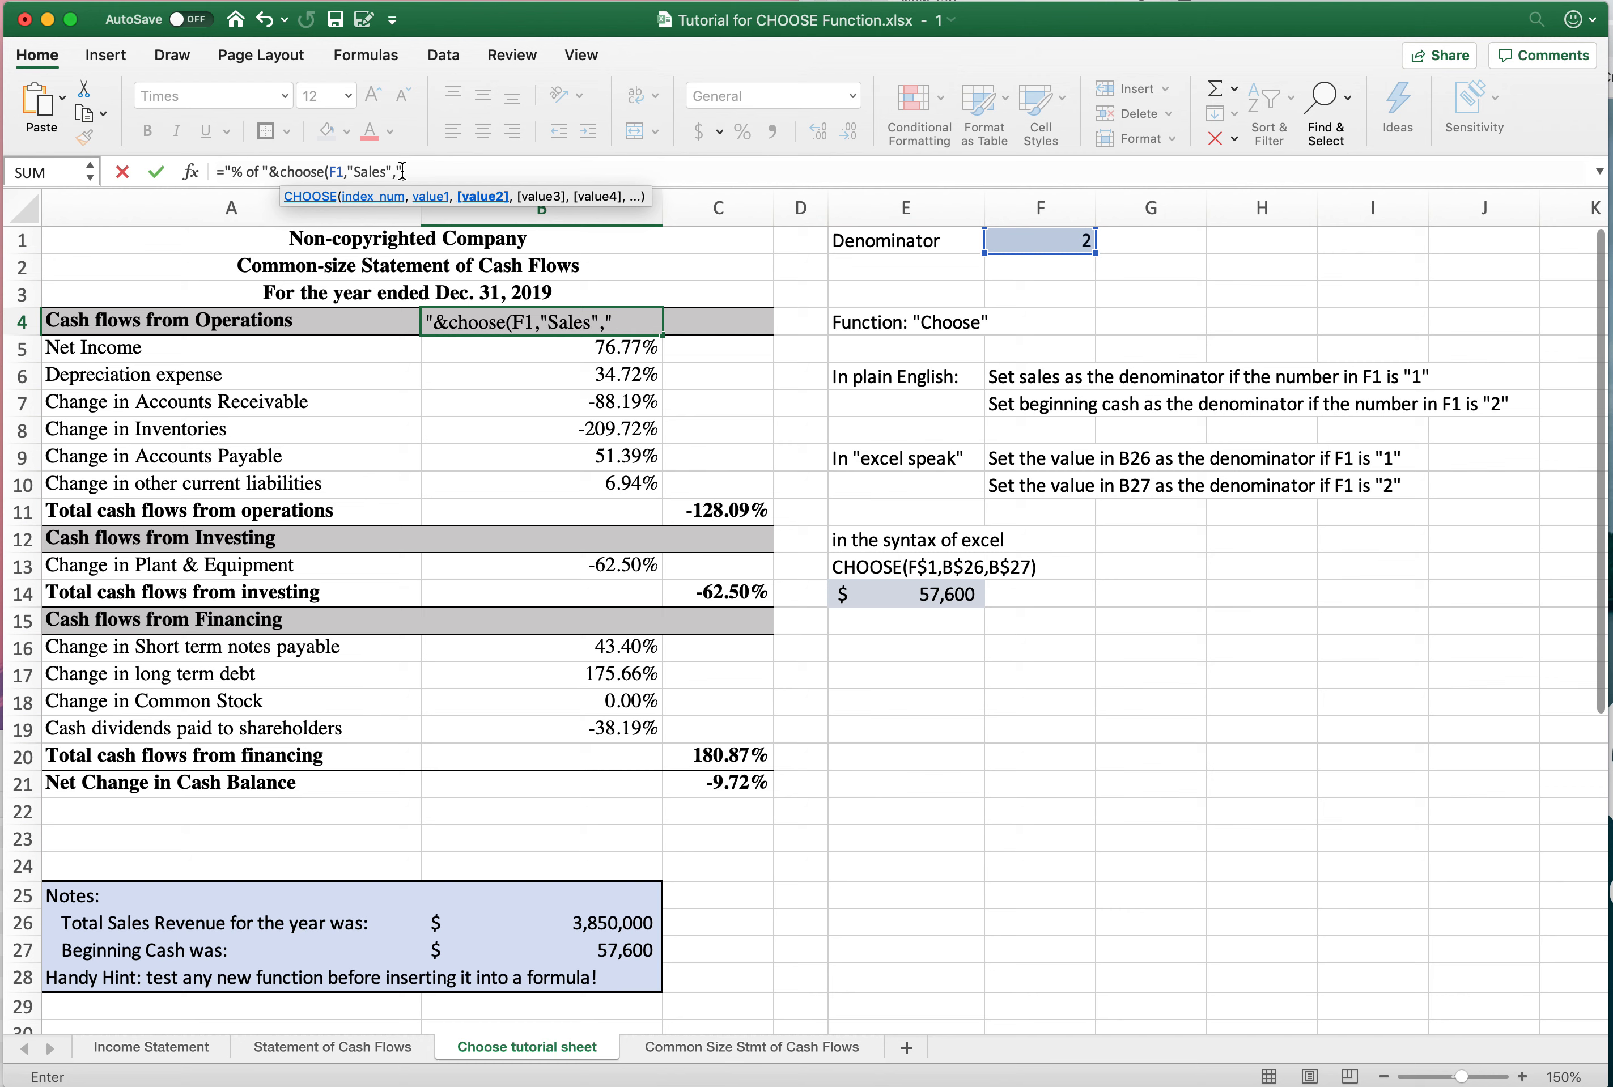
{"action": "type", "text": "\"Beginning Cash\""}
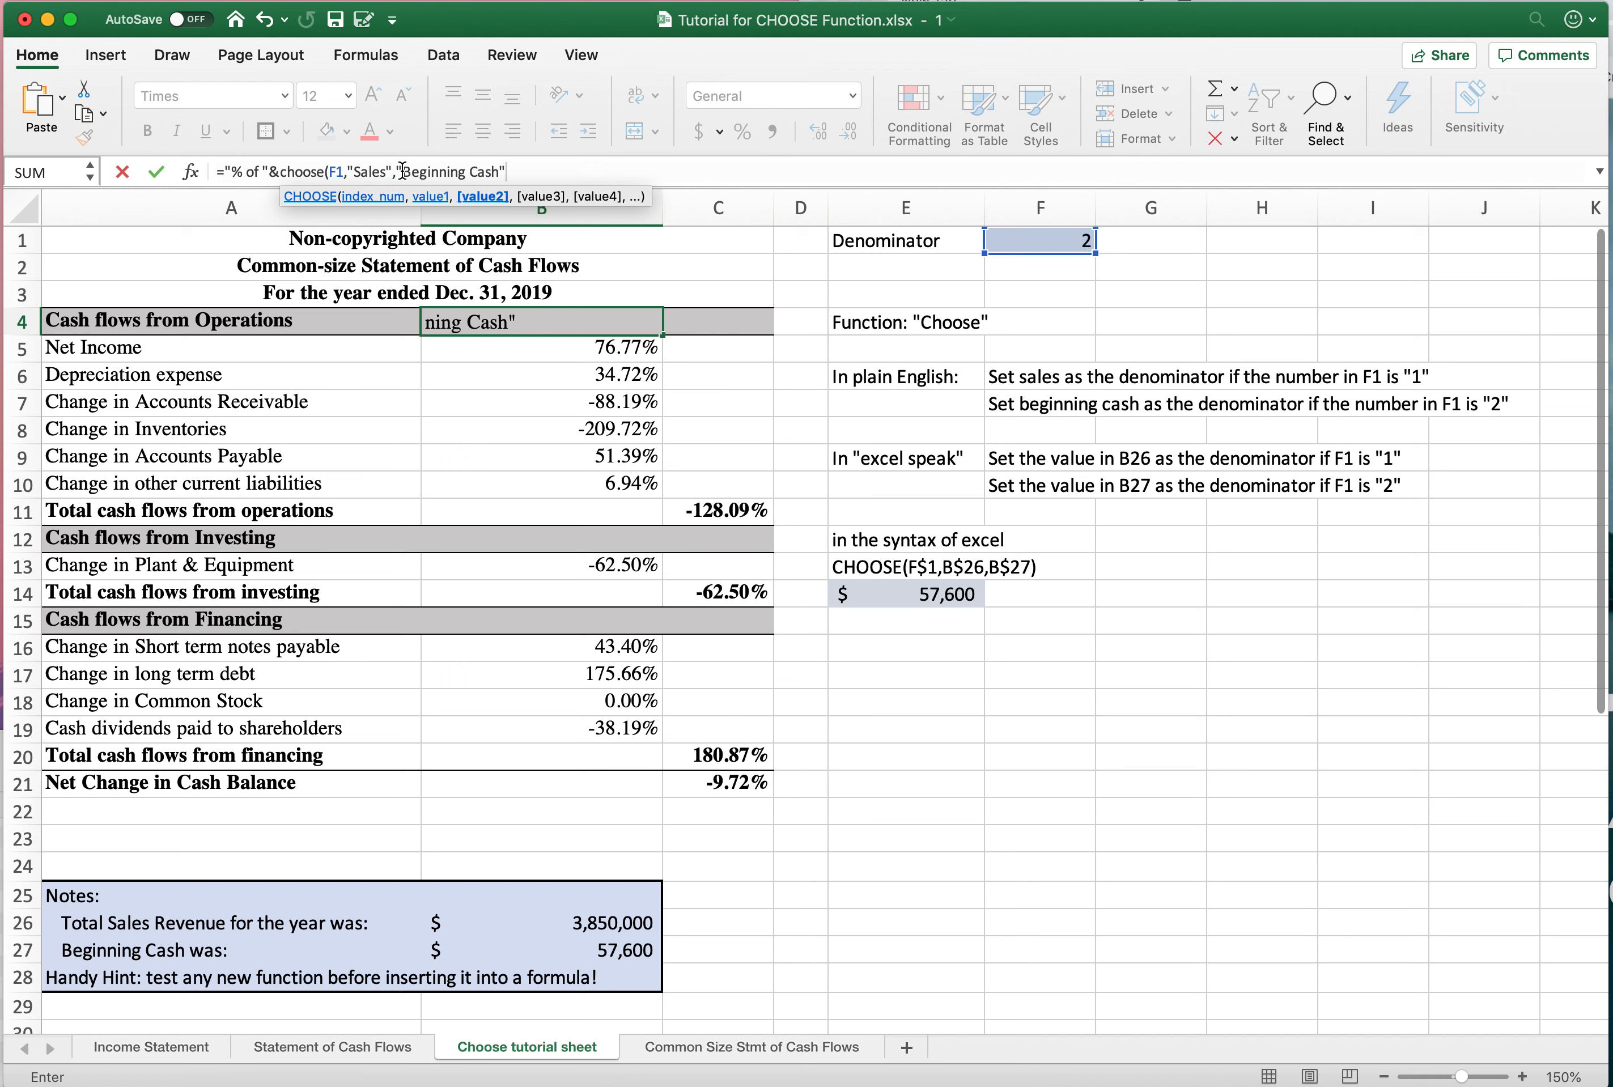
{"action": "type", "text": ")"}
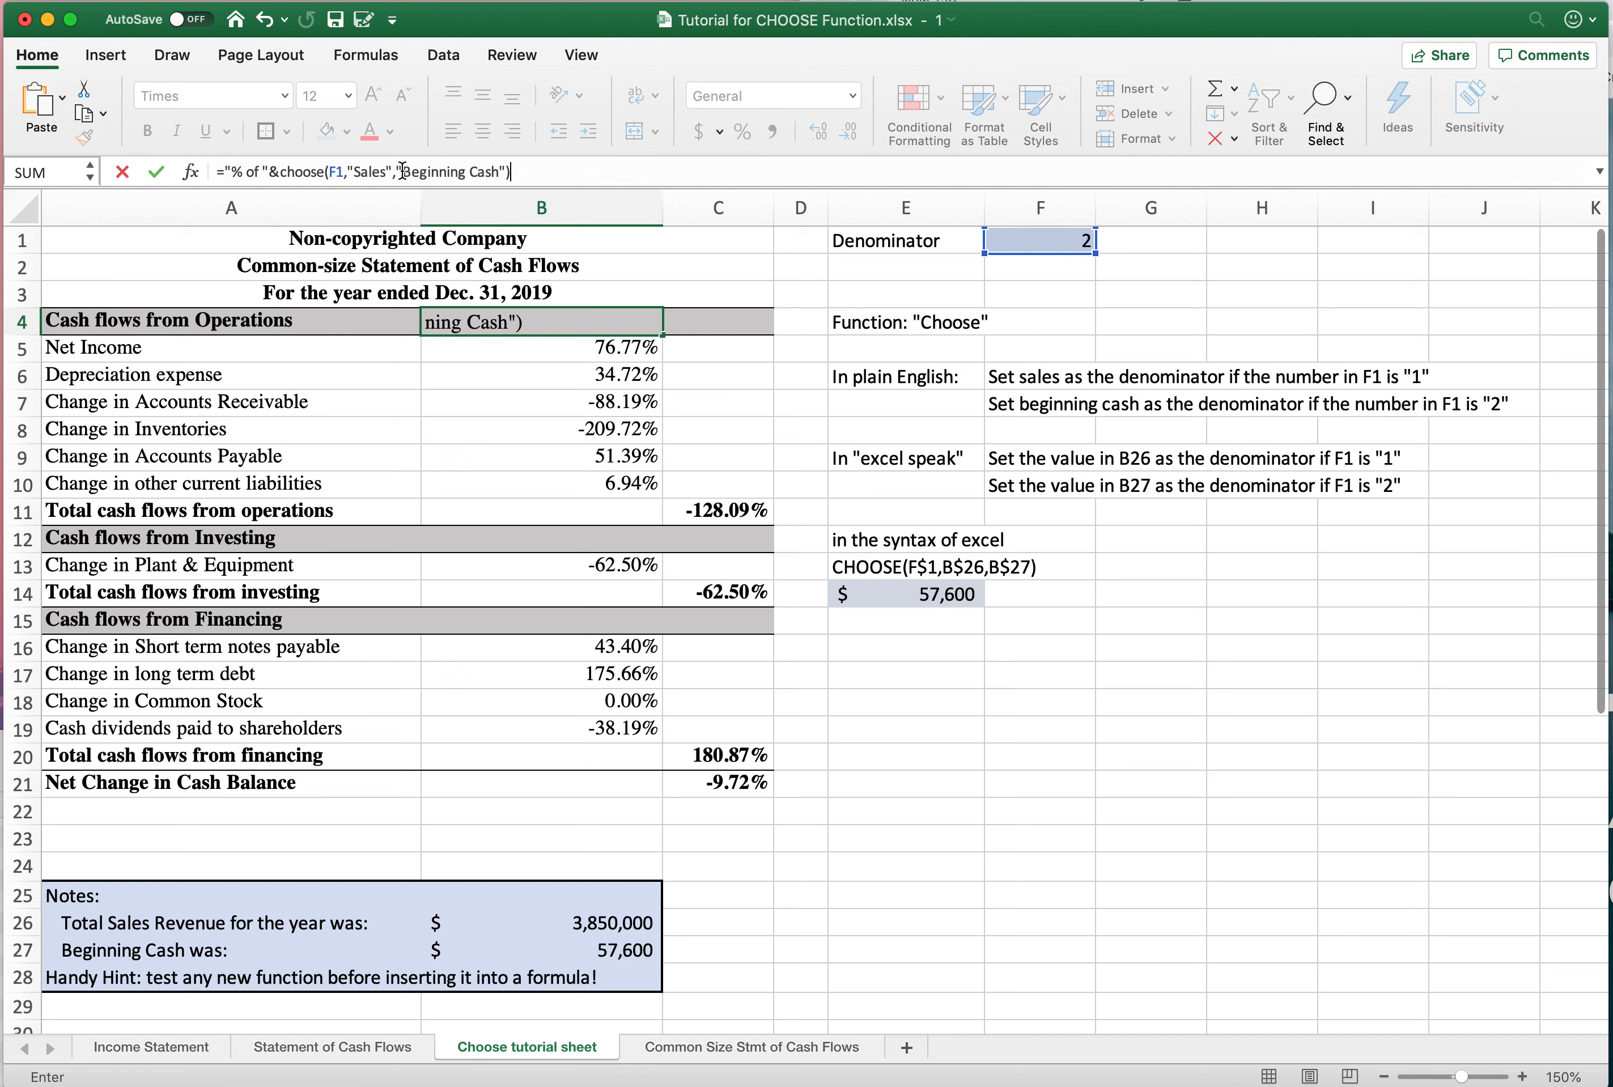
{"action": "key", "text": "Return"}
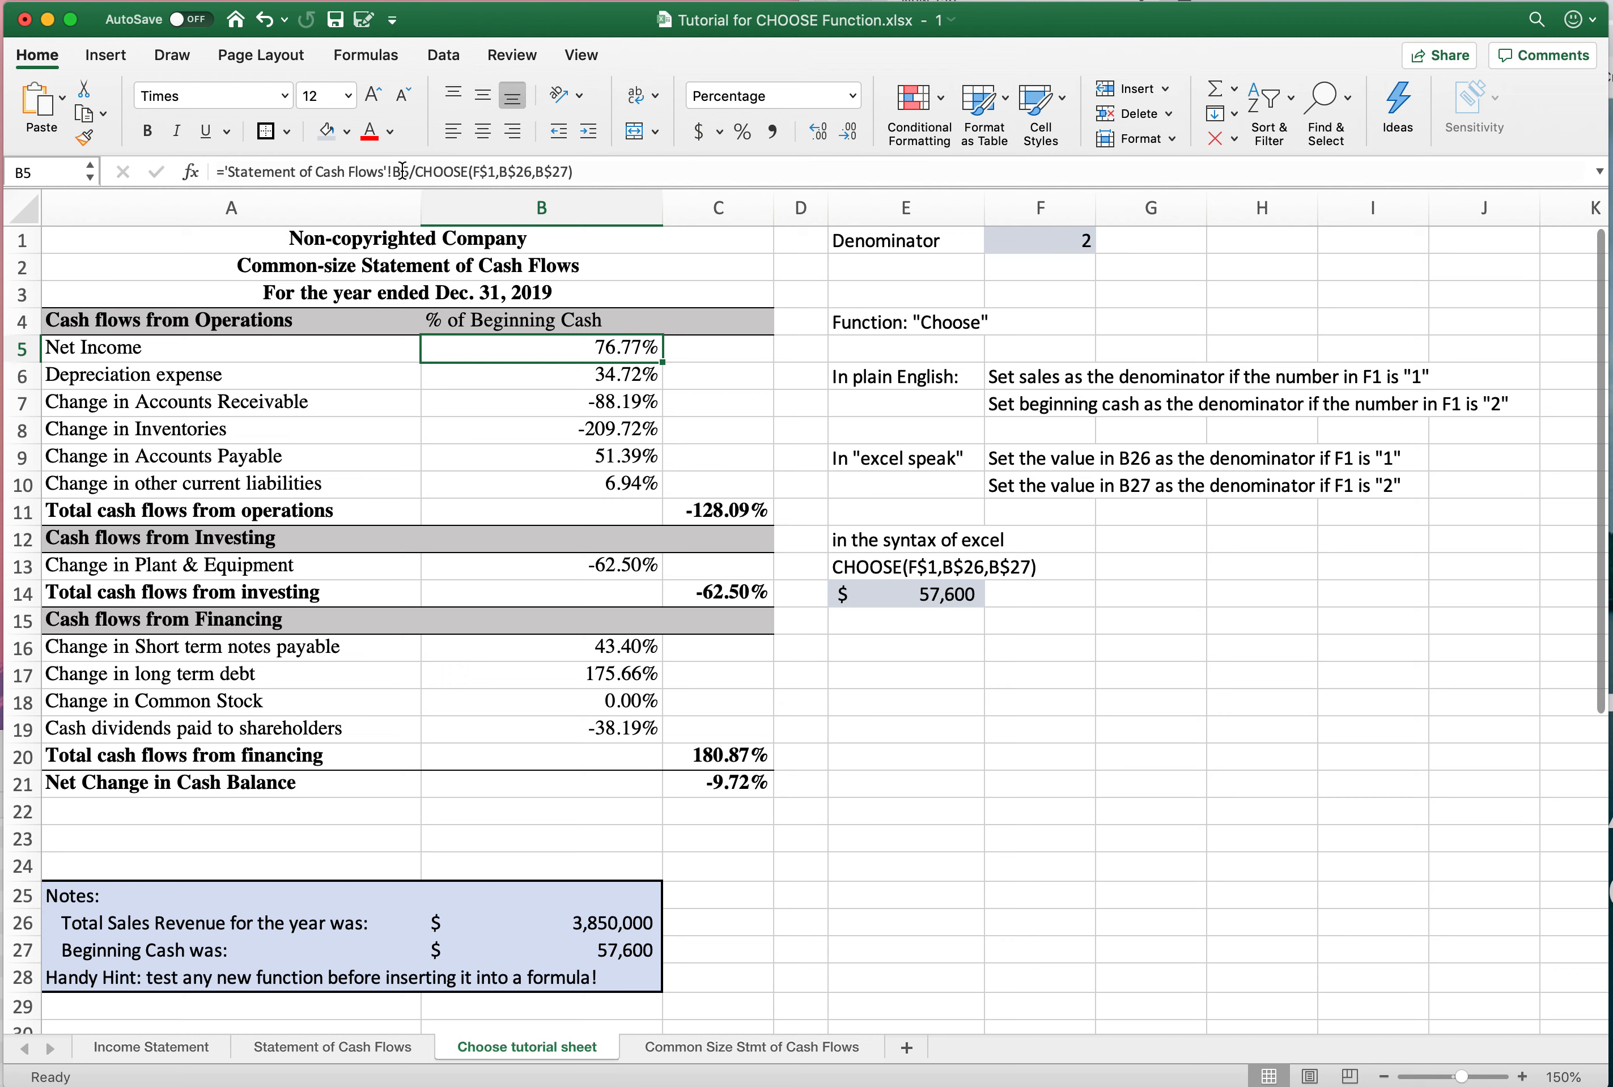
{"action": "left_click", "coordinate": [506, 314]}
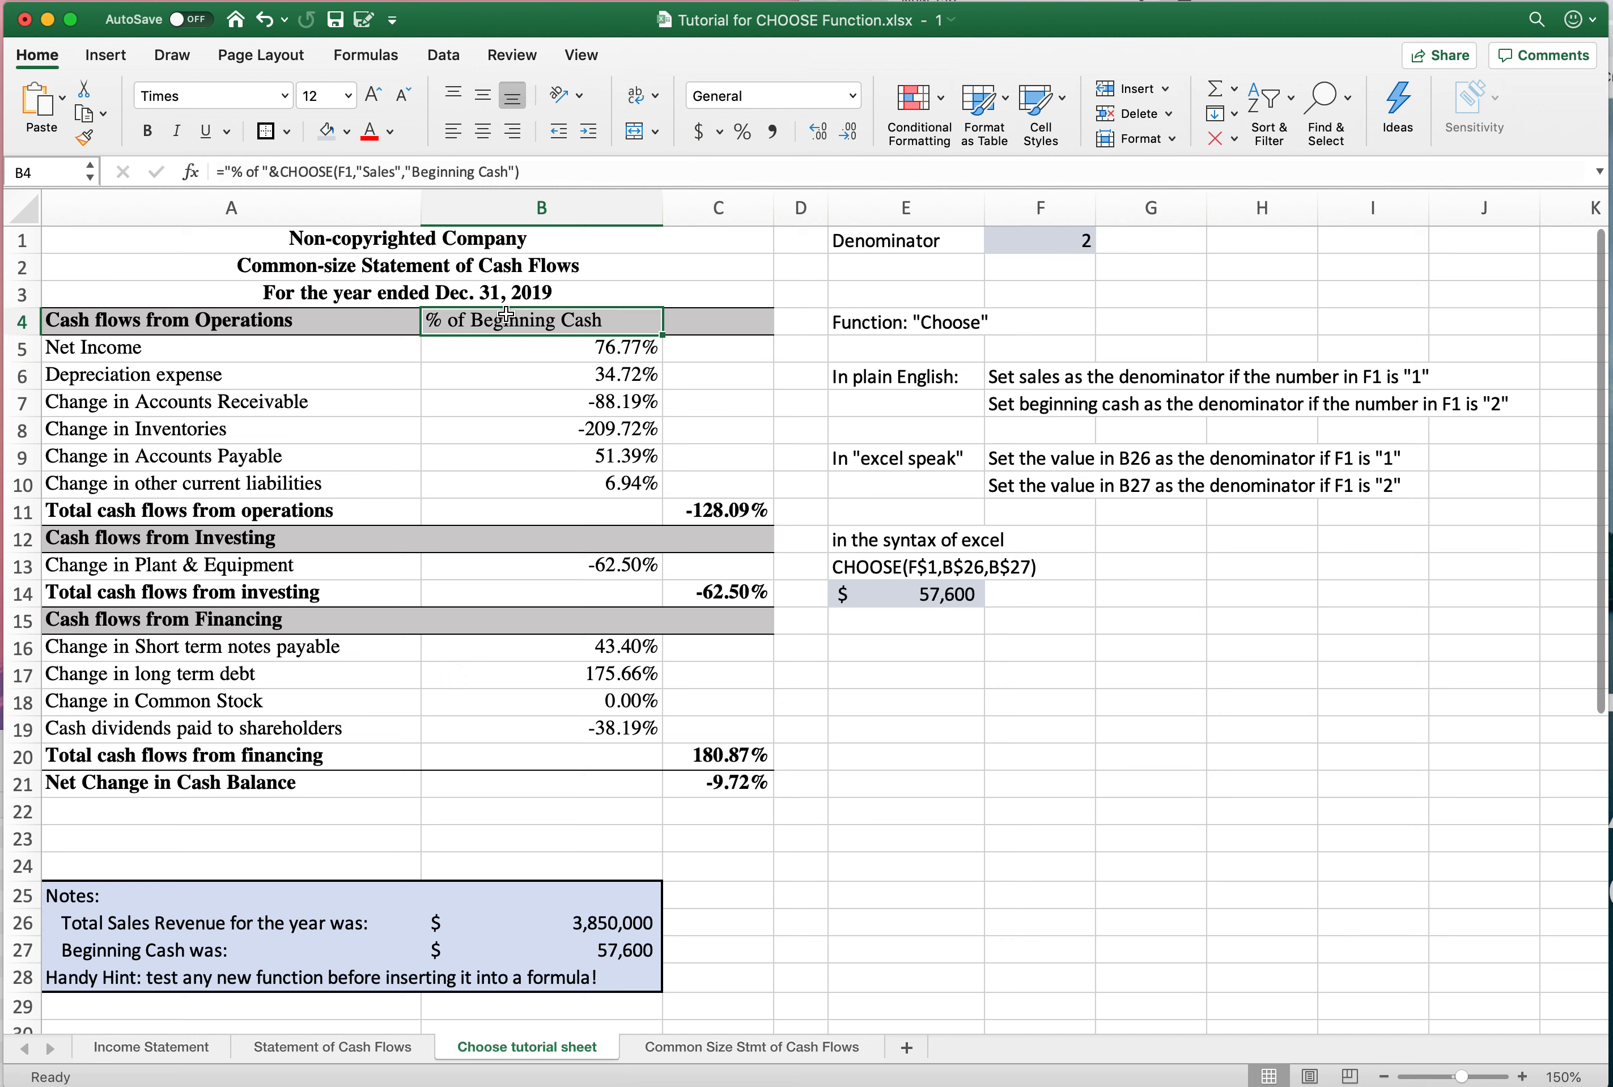
{"action": "left_click", "coordinate": [486, 132]}
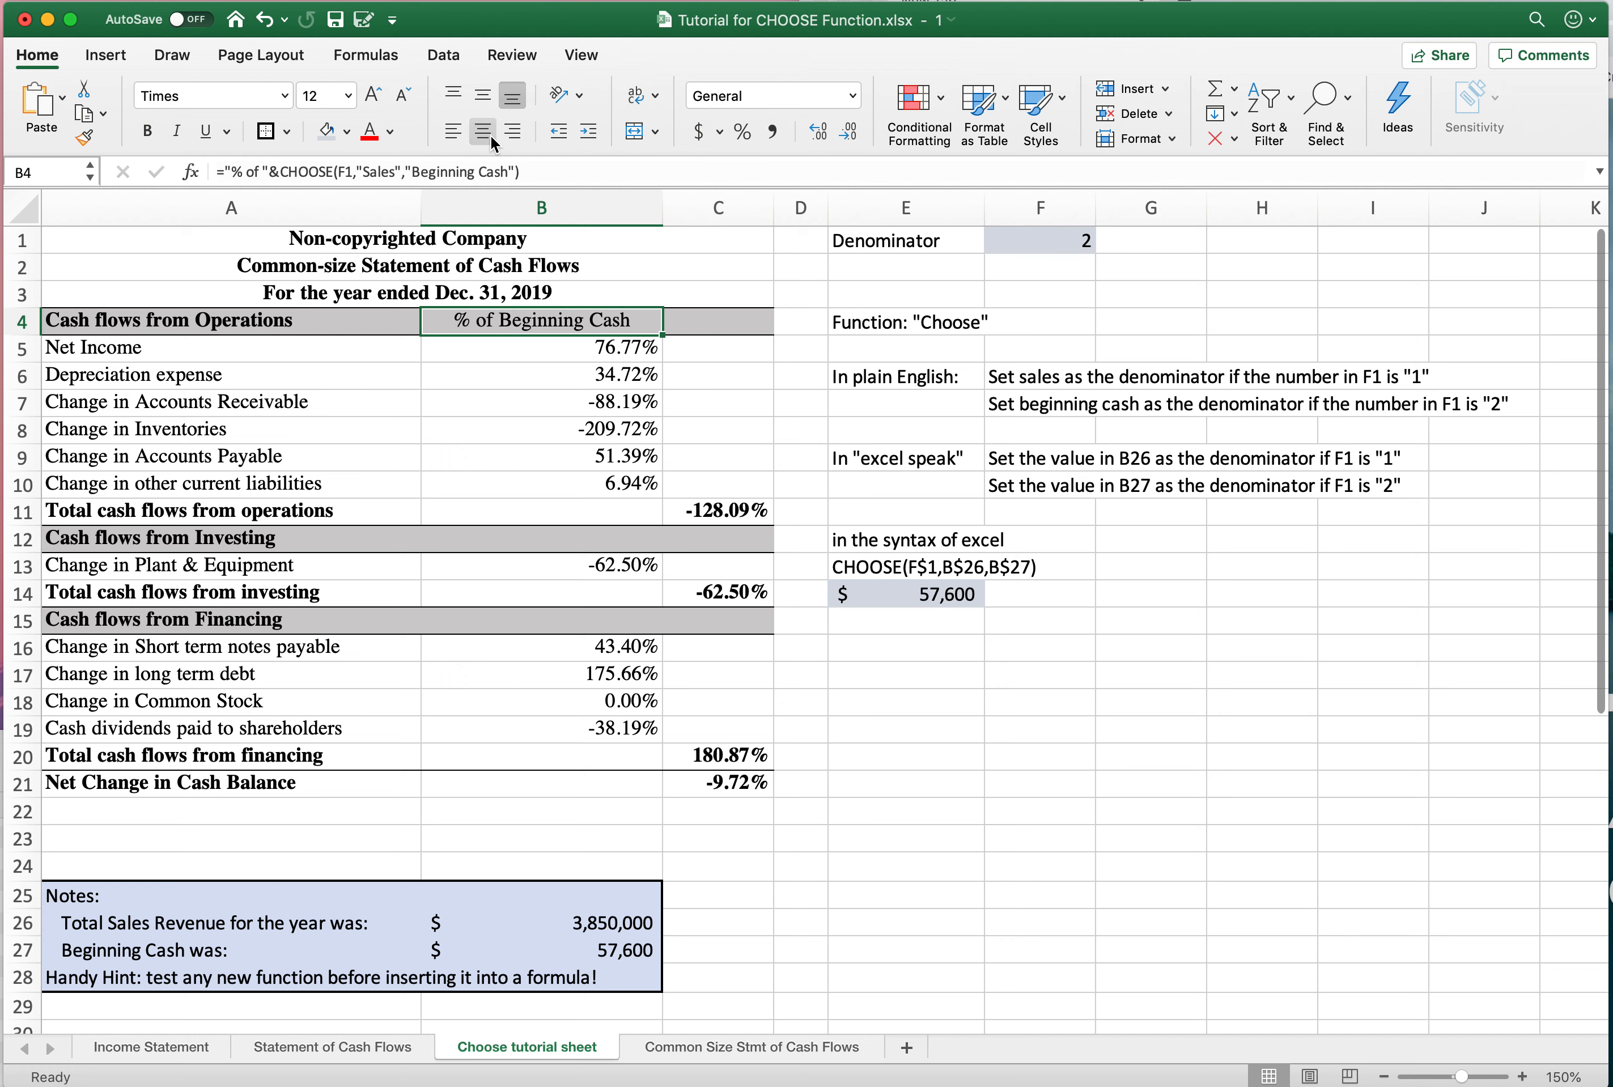
Step: Set the denominator selector in F1 to 1 and check the column heading in B4
{"action": "left_click", "coordinate": [1029, 239]}
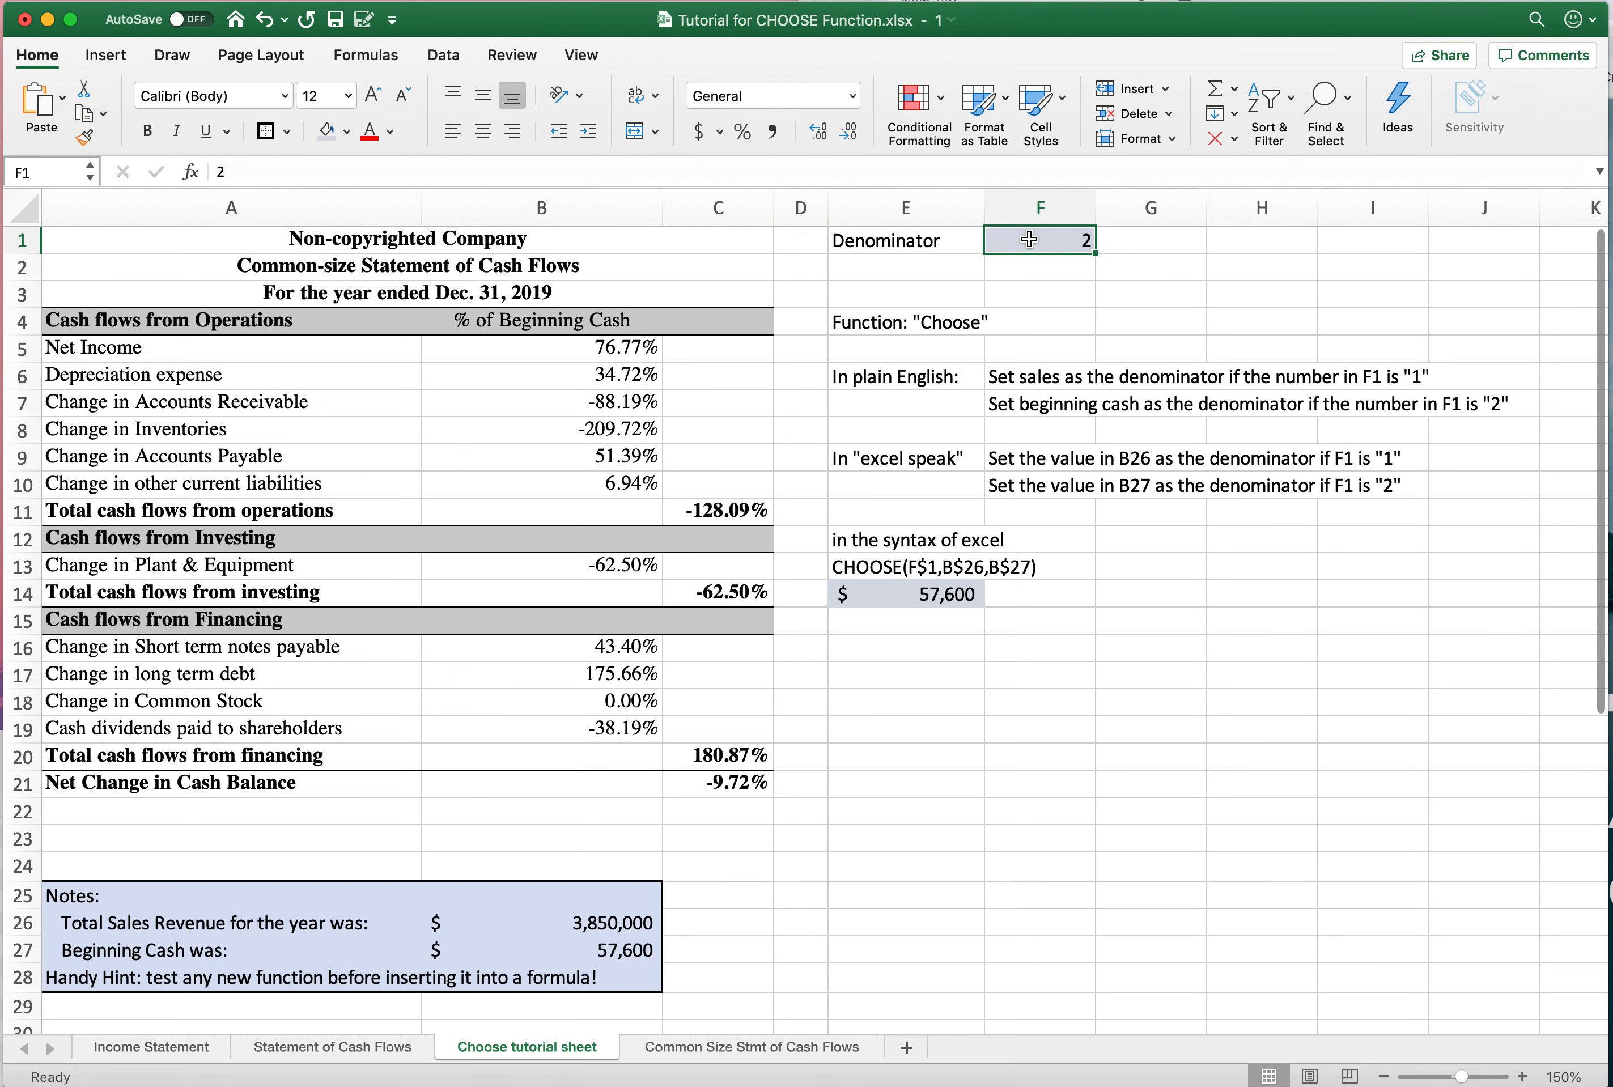
{"action": "type", "text": "1"}
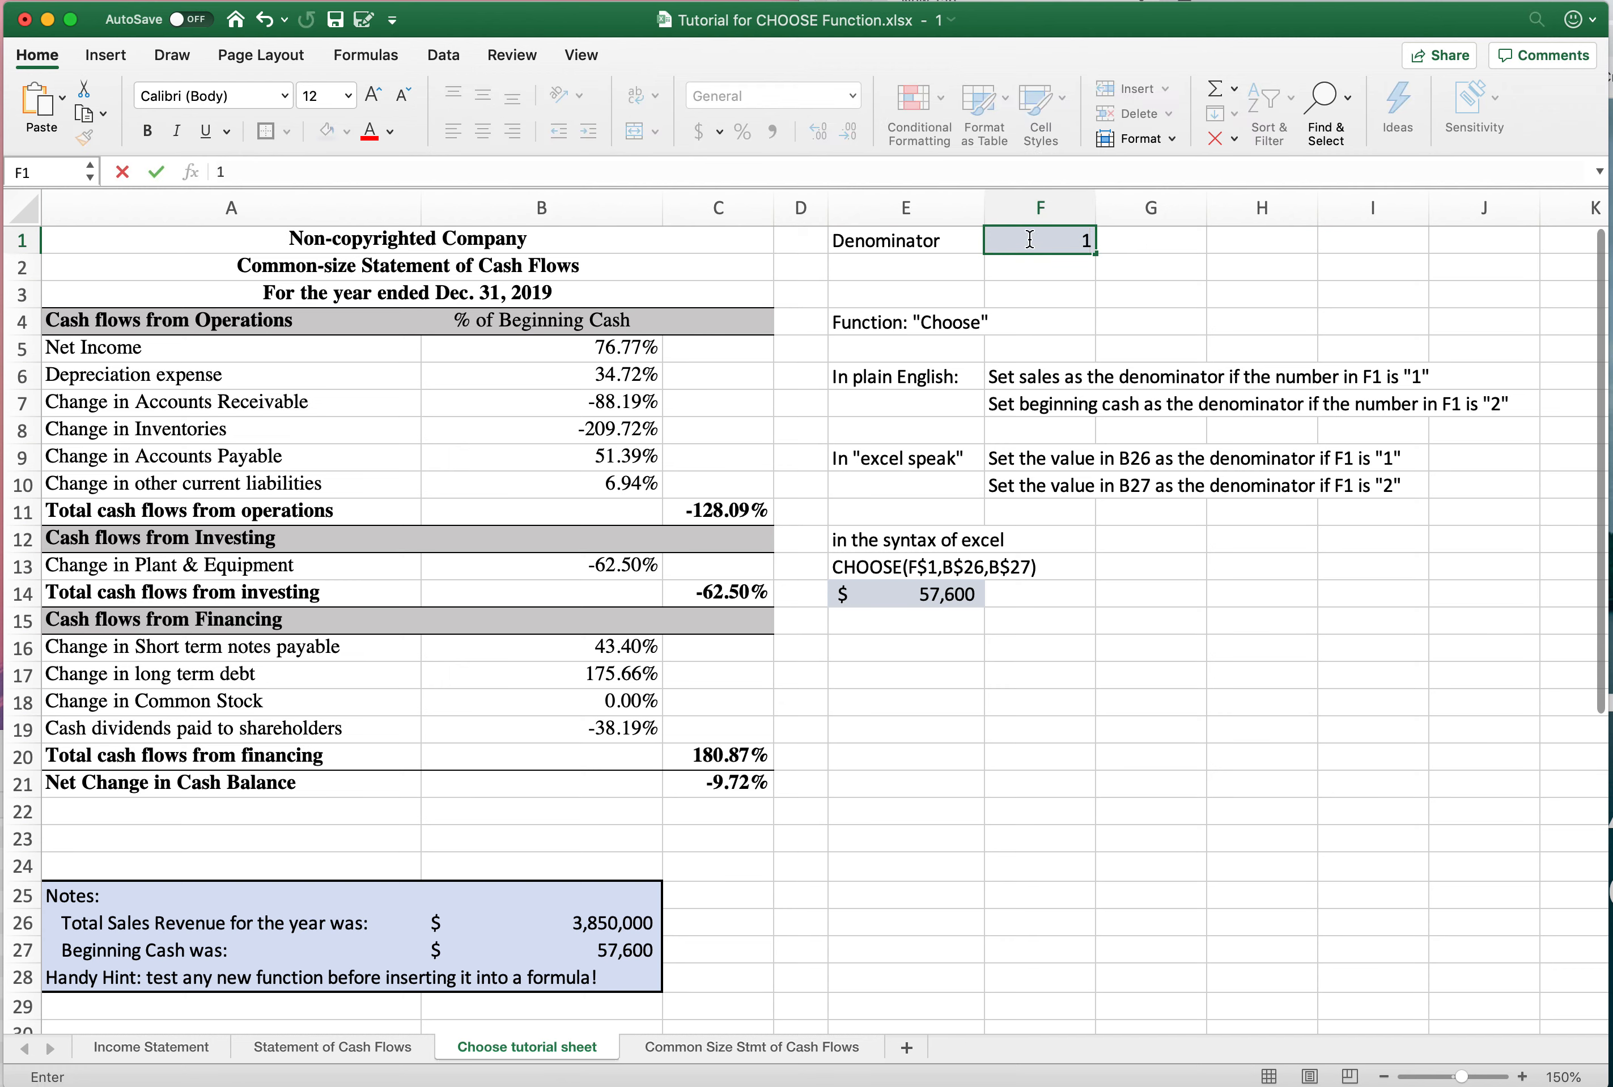
{"action": "key", "text": "Return"}
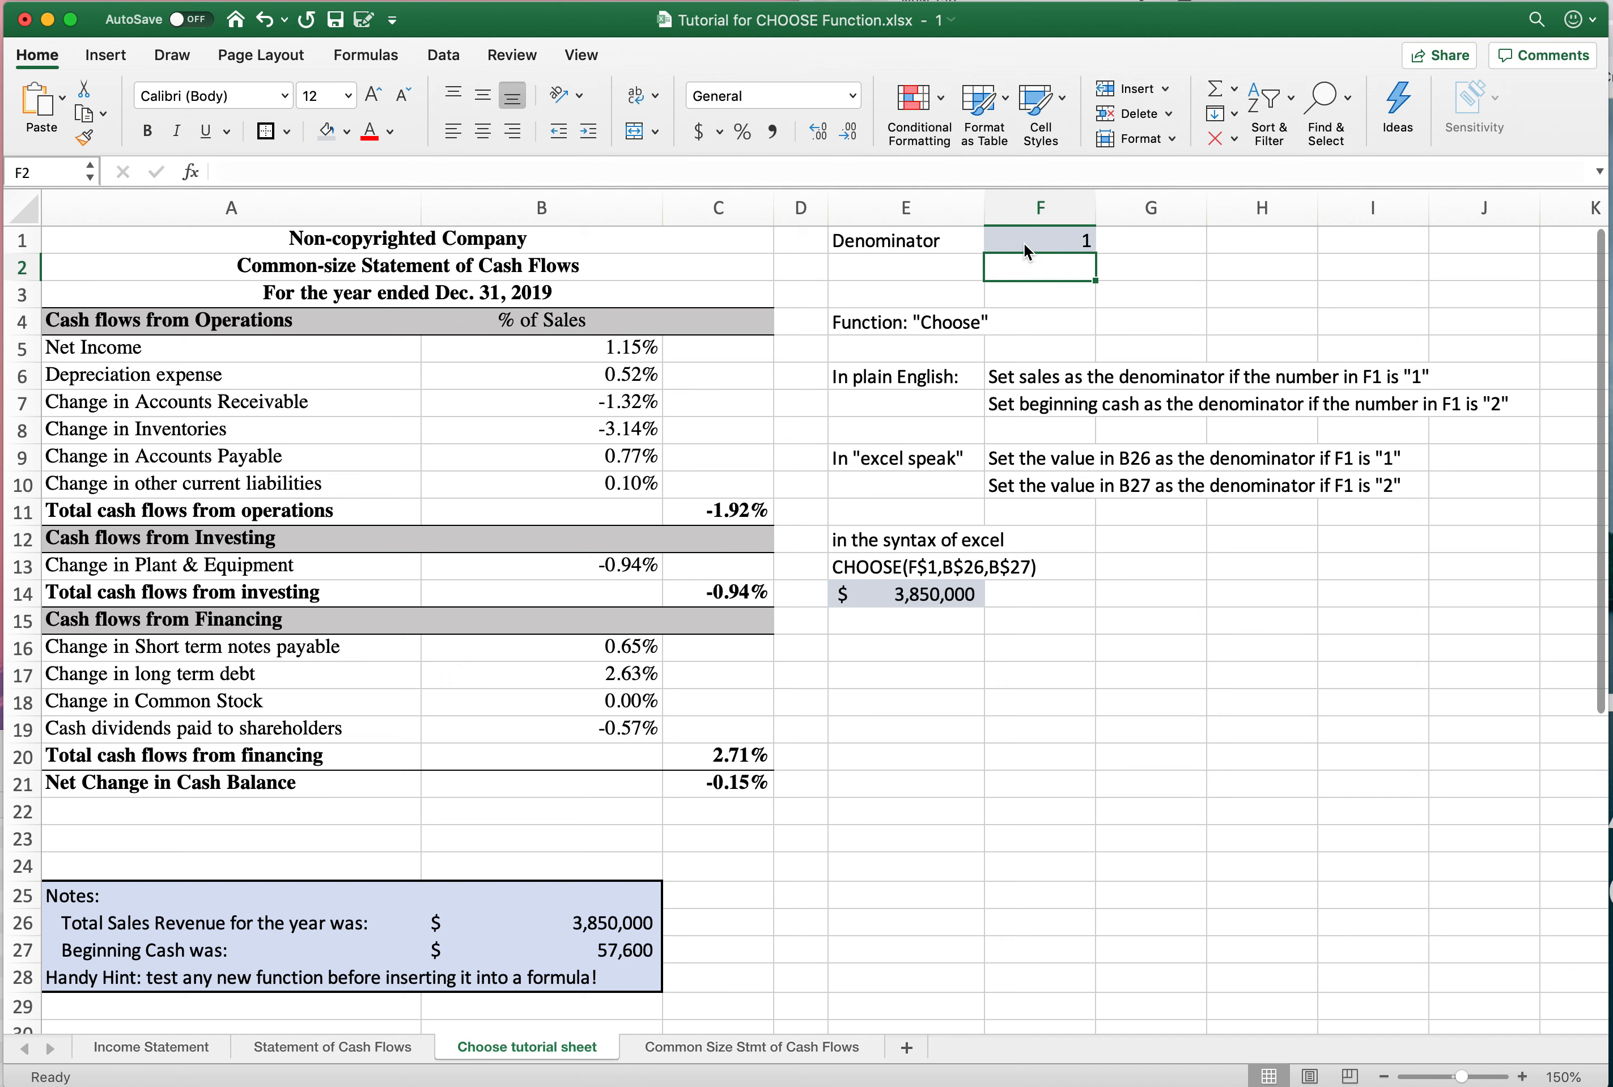
{"action": "left_click", "coordinate": [600, 328]}
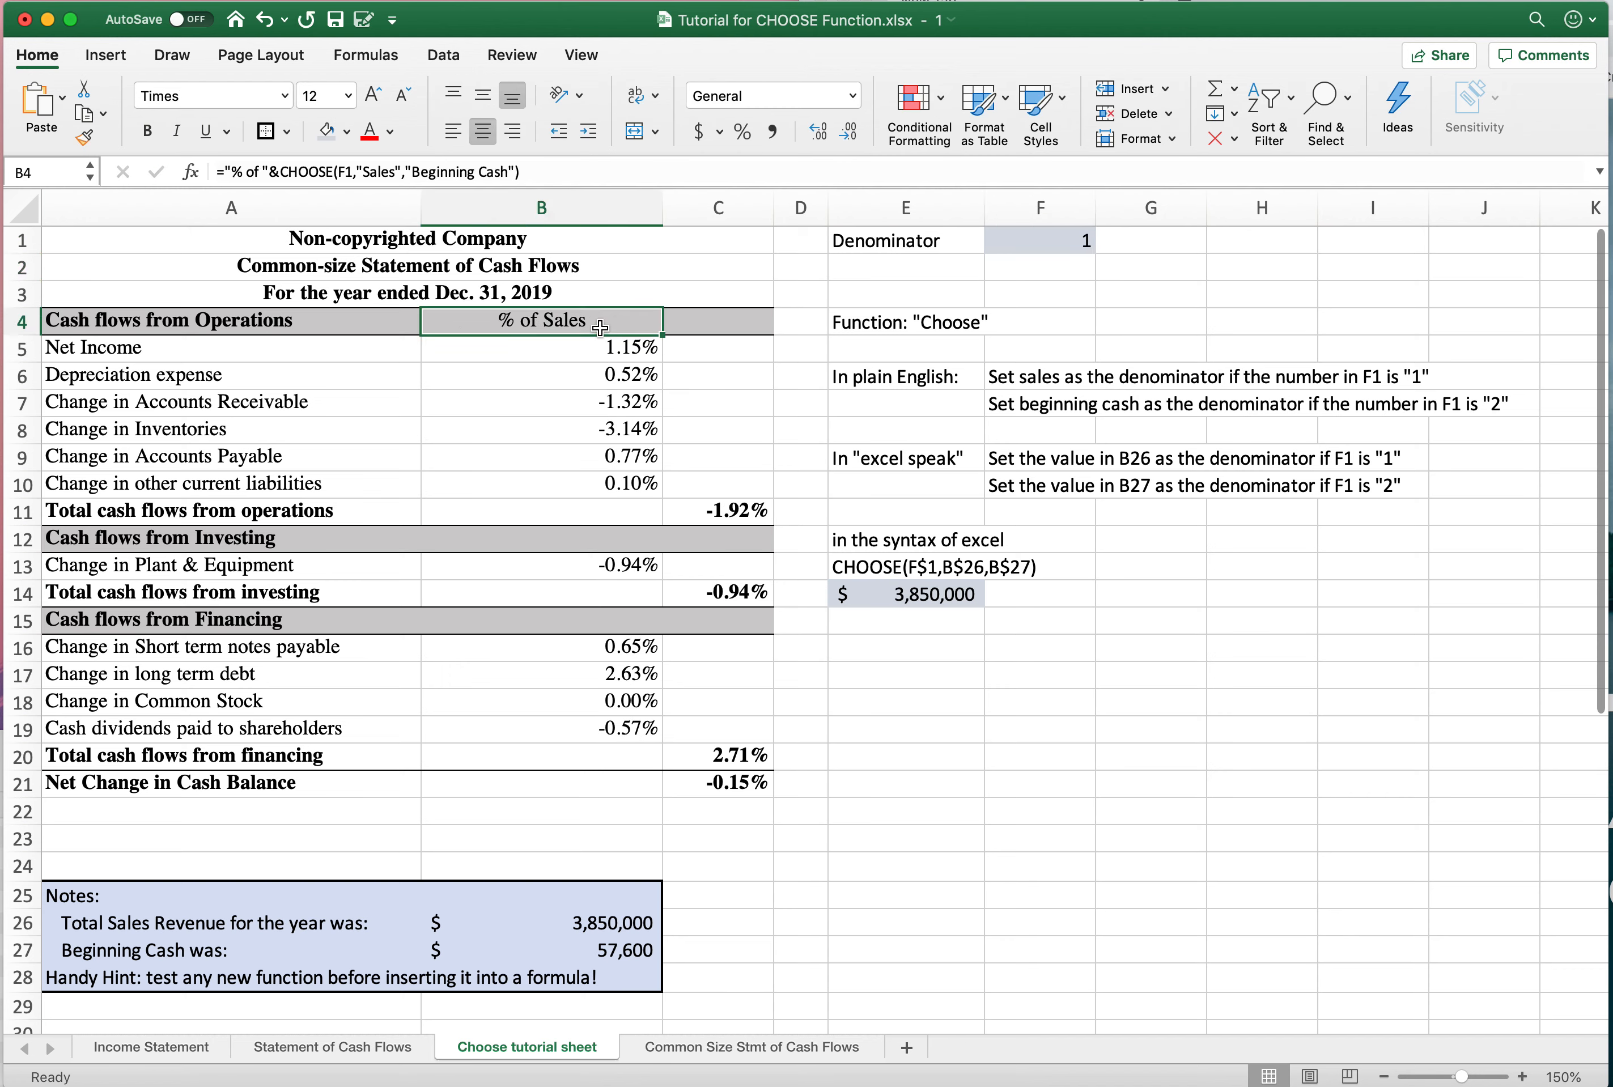